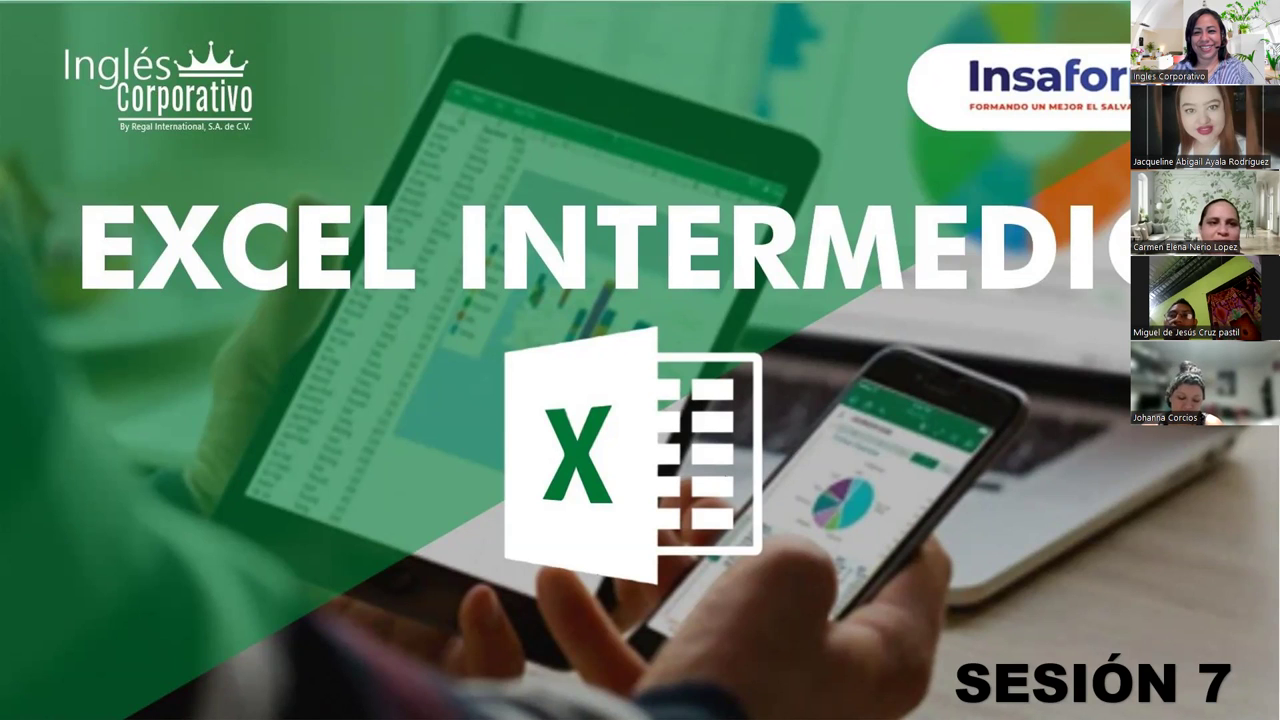
Step: Switch to the Sesión 7 slideshow and advance from the EXCEL INTERMEDIO title to the AGENDA slide
key(alt+Tab)
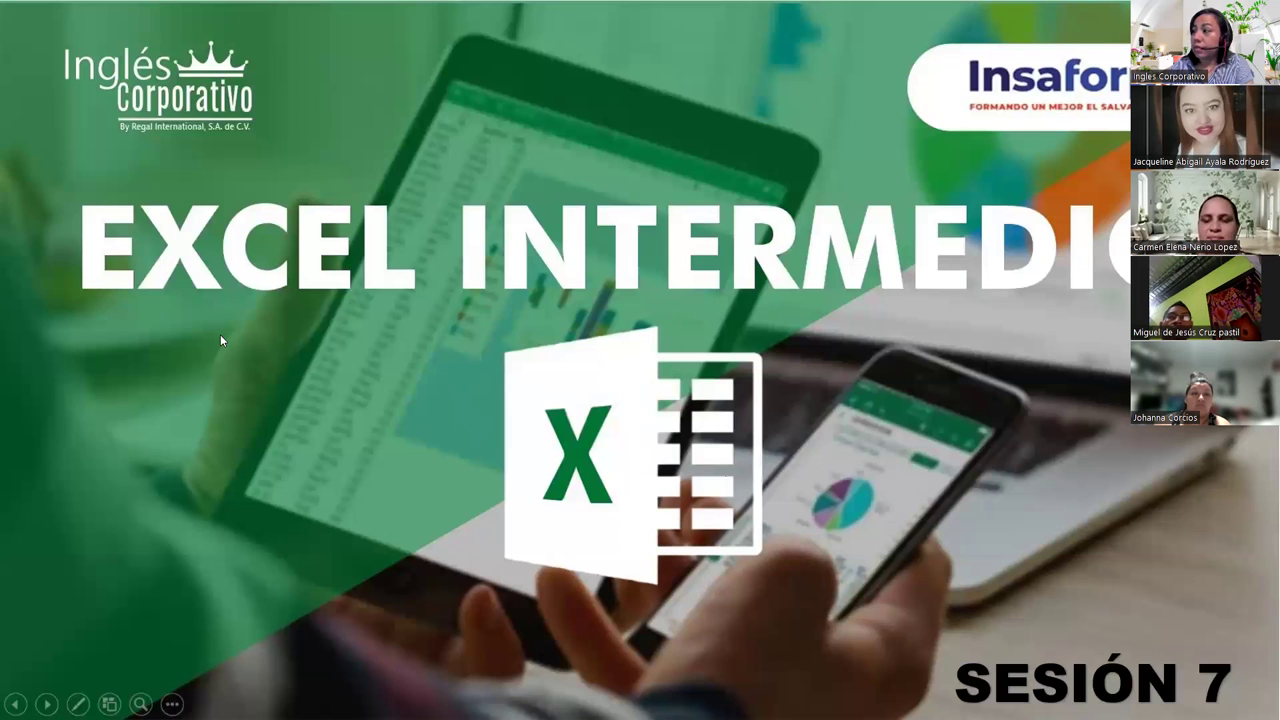
key(Right)
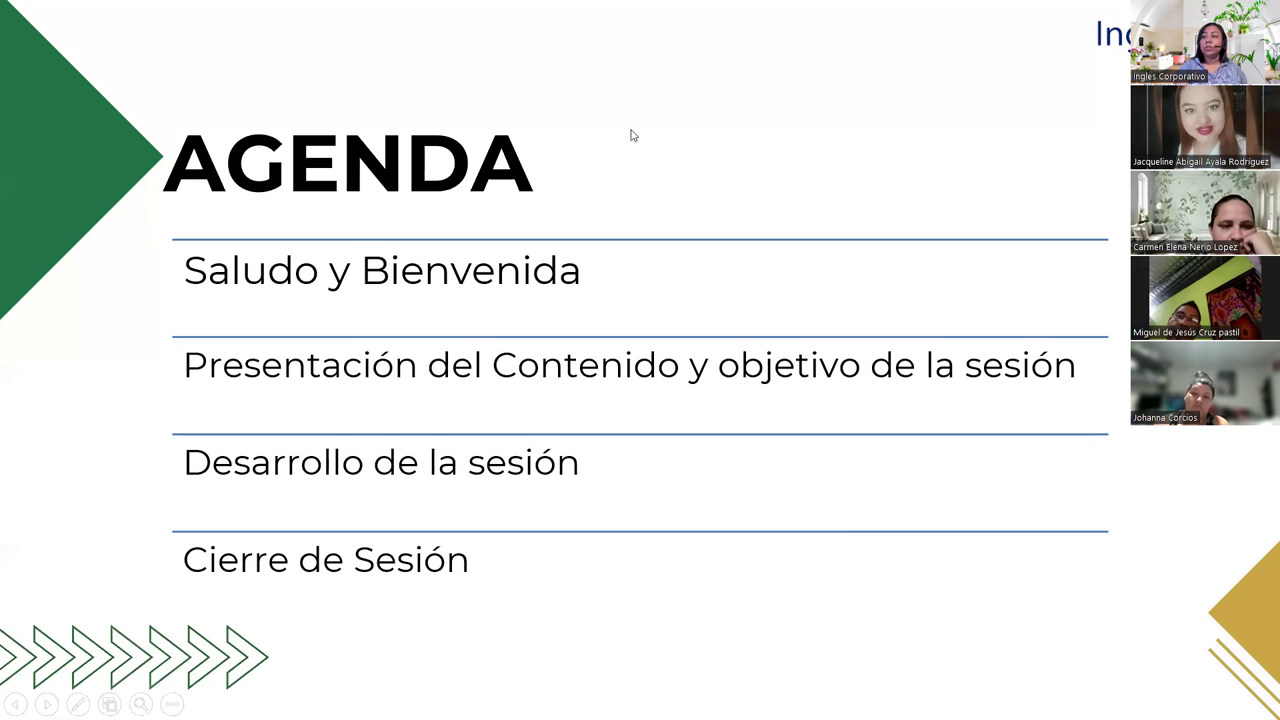
Step: Advance the slideshow past the agenda to the FUNCIÓN BUSCARH slide
key(Right)
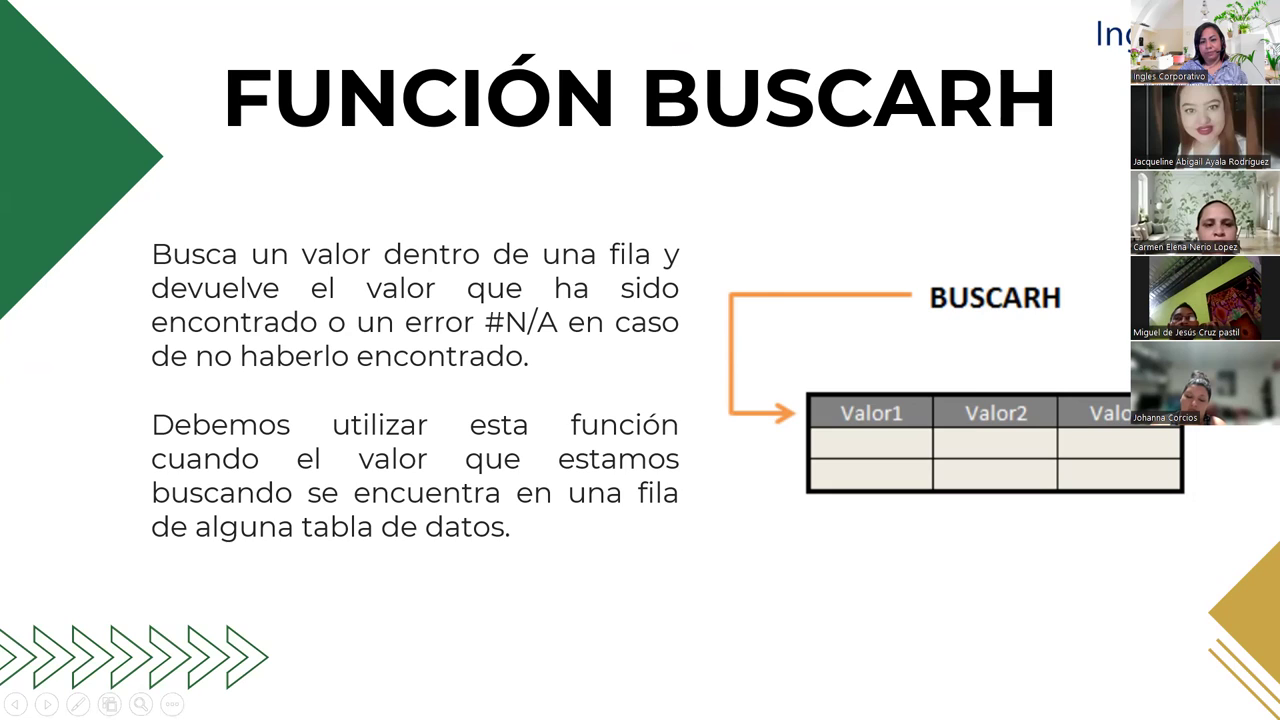
Step: Advance to the SINTAXIS Y ARGUMENTOS slide listing BUSCARH's arguments
key(Right)
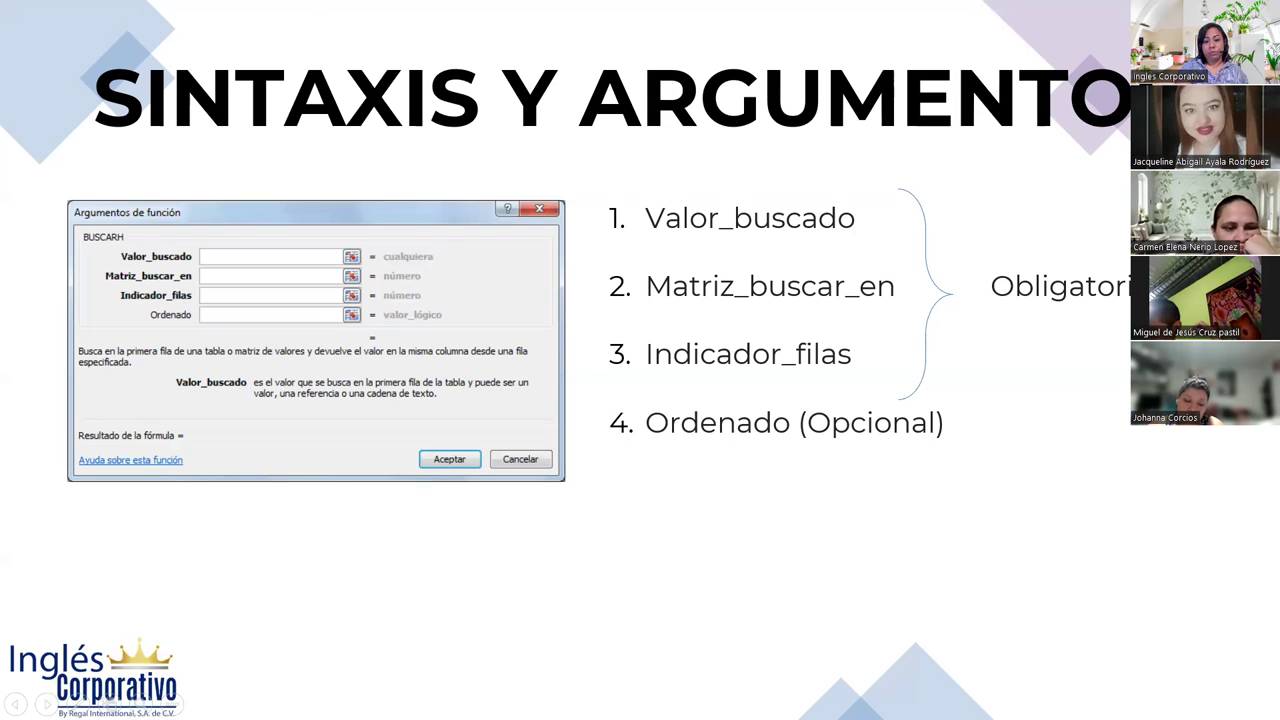
Step: Switch from the slideshow to the Práctica Sesión 7 workbook's Ejemplo1 sheet
key(alt+Tab)
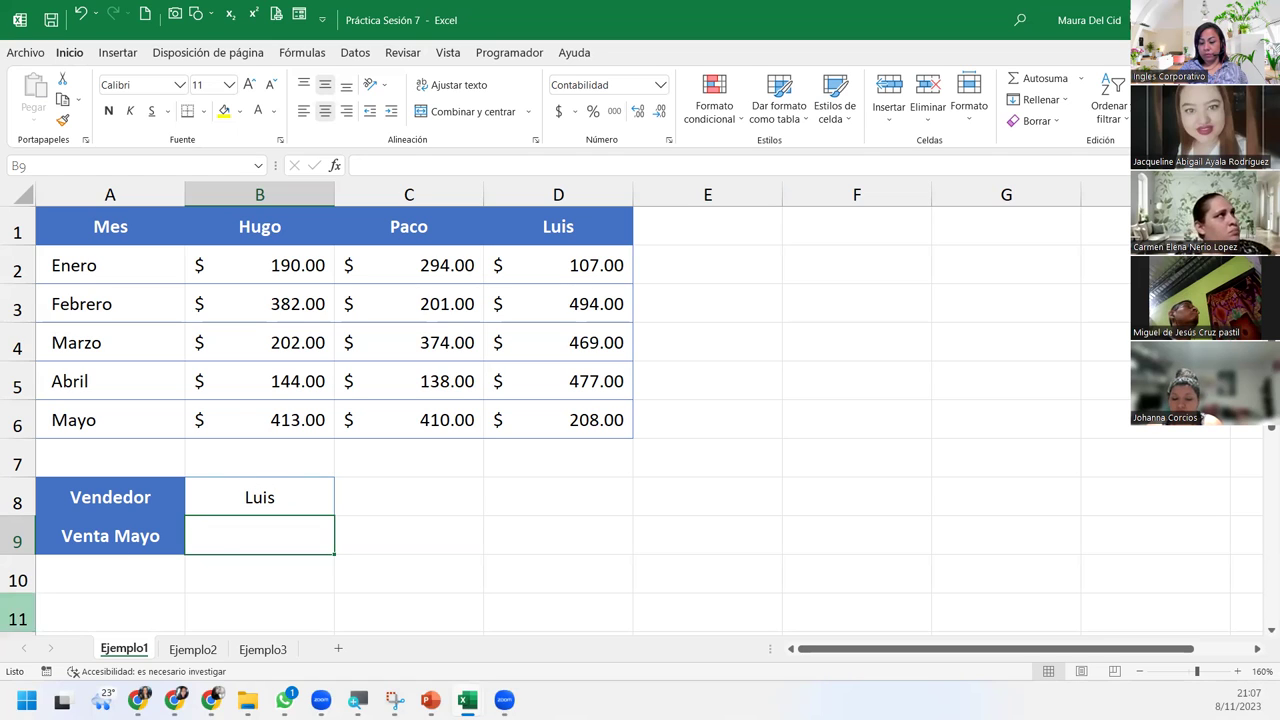
Step: Insert the BUSCARH function into B9 from the Búsqueda y referencia category
click(316, 53)
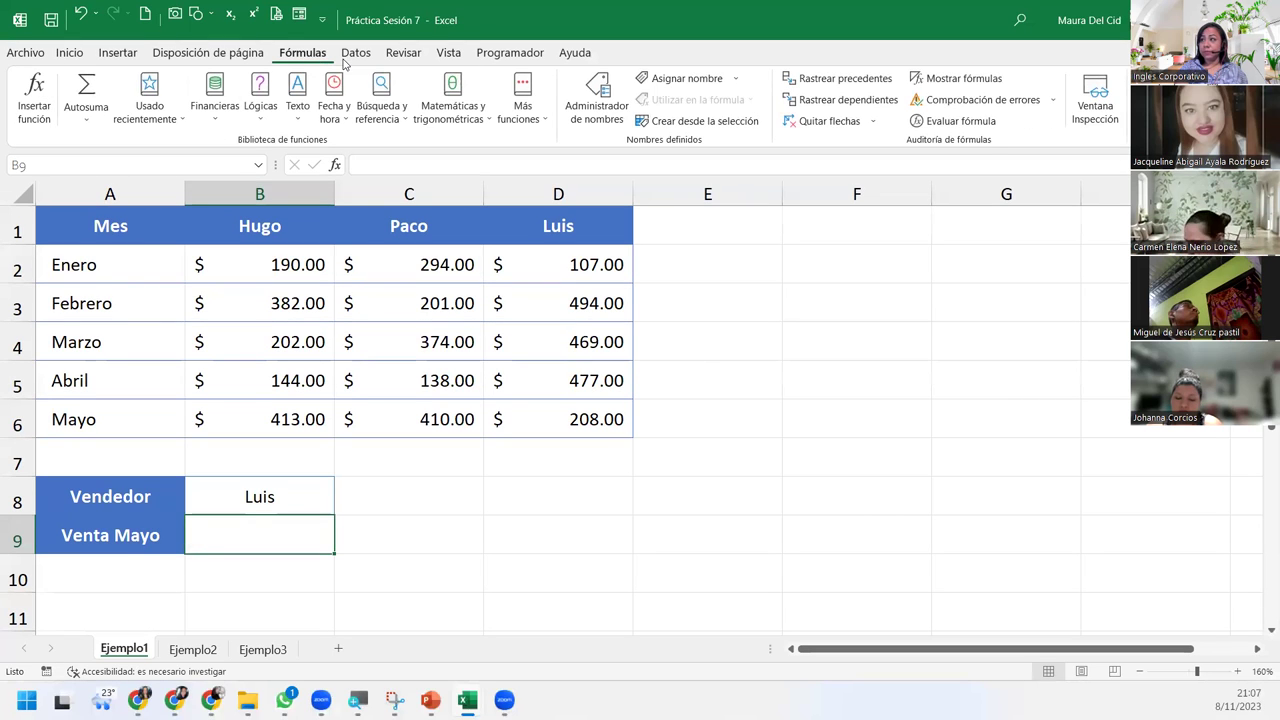
click(386, 97)
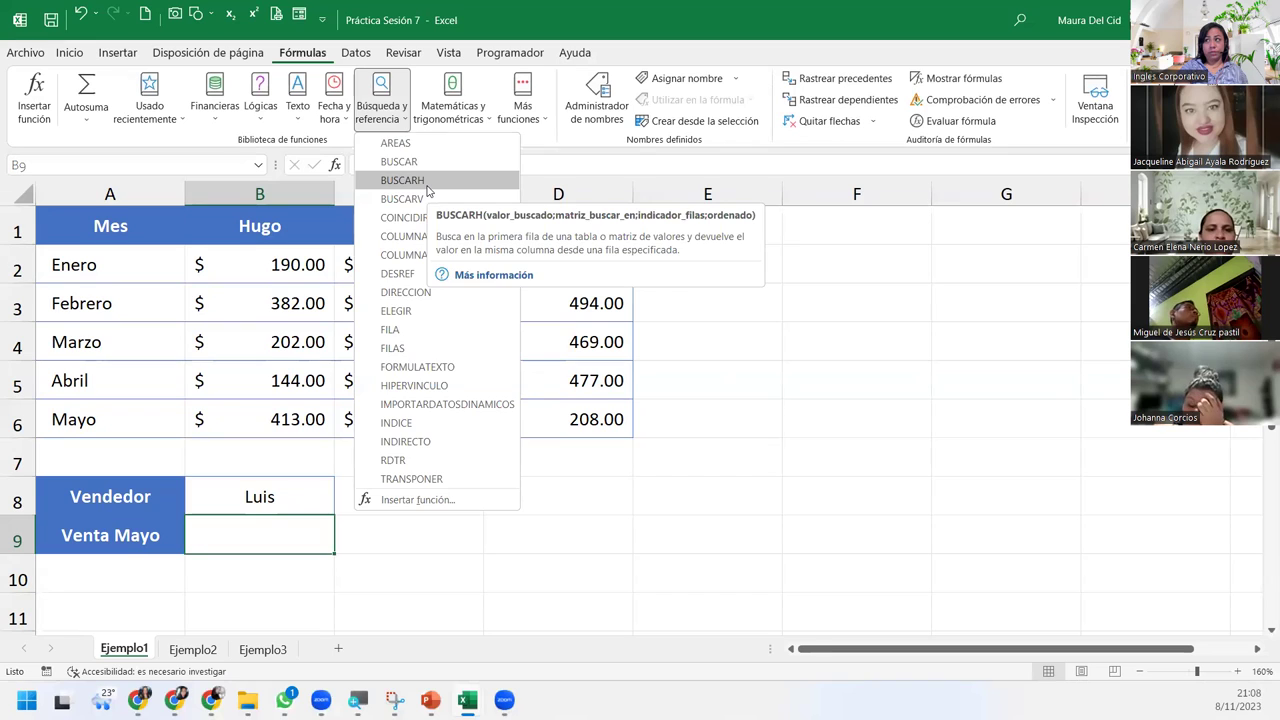
click(426, 181)
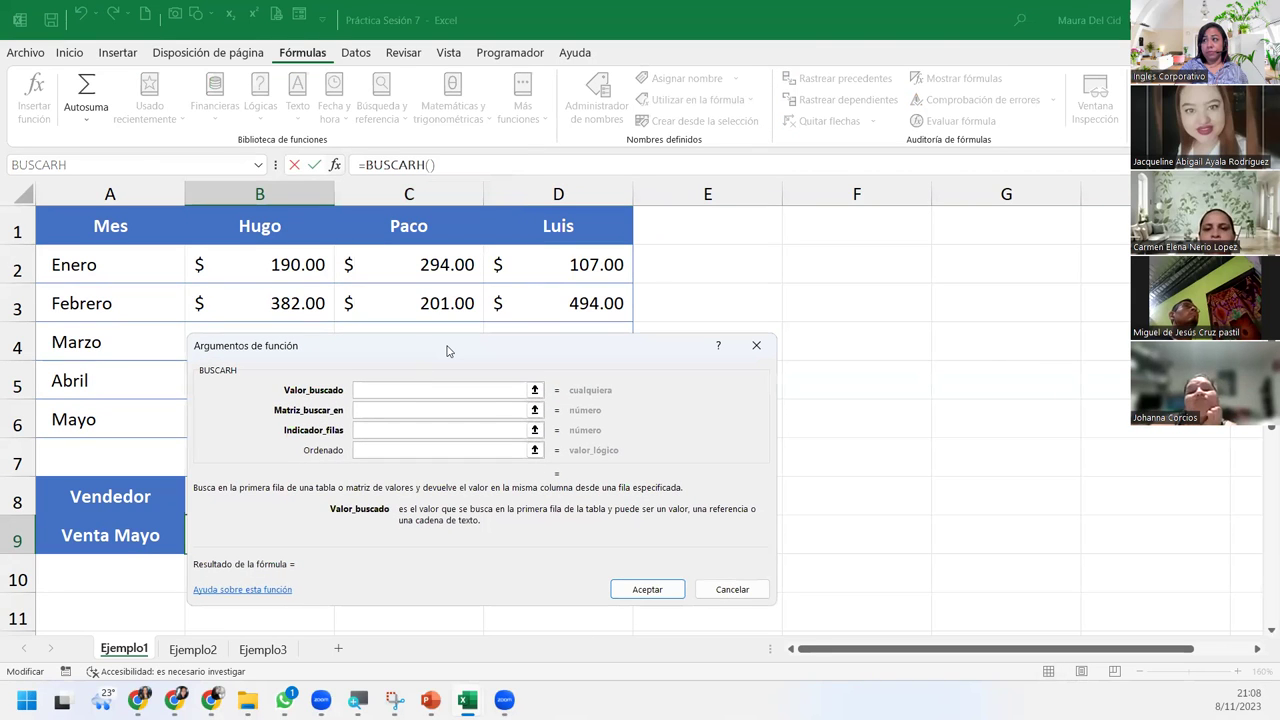
Step: Set BUSCARH's lookup value to B8 and its search table to A1:D6
drag(449, 348, 578, 340)
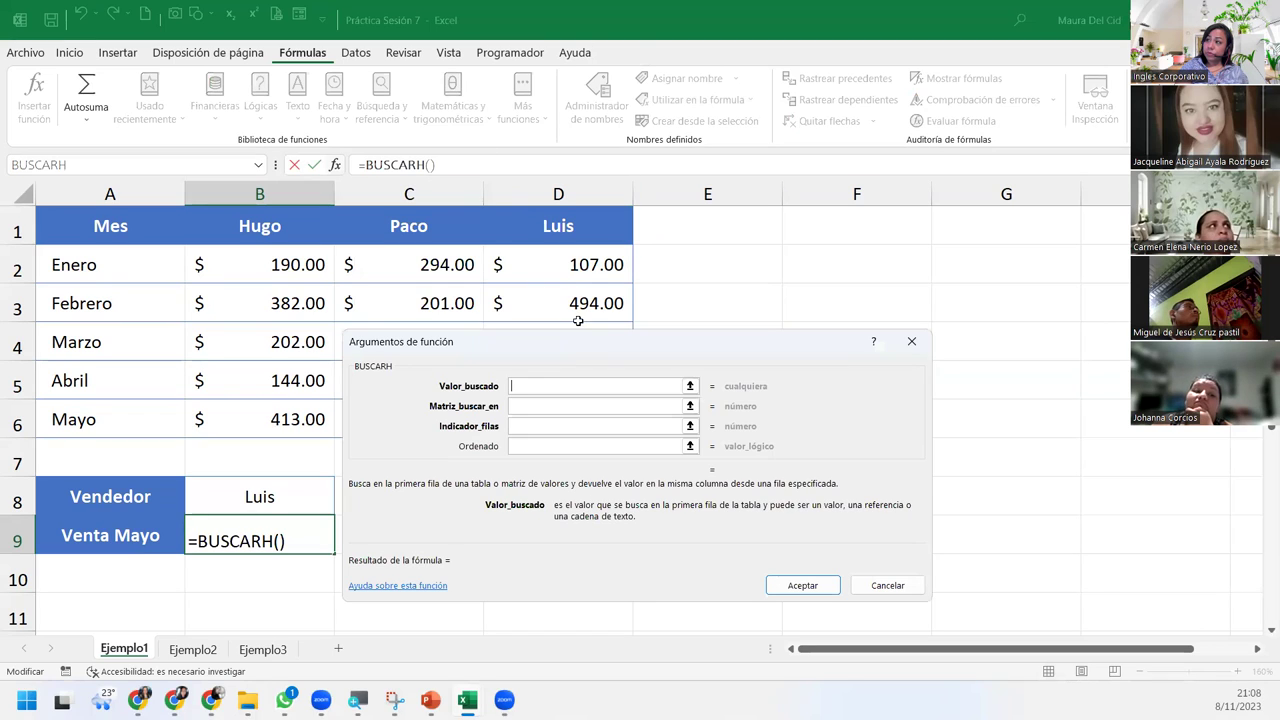
click(254, 496)
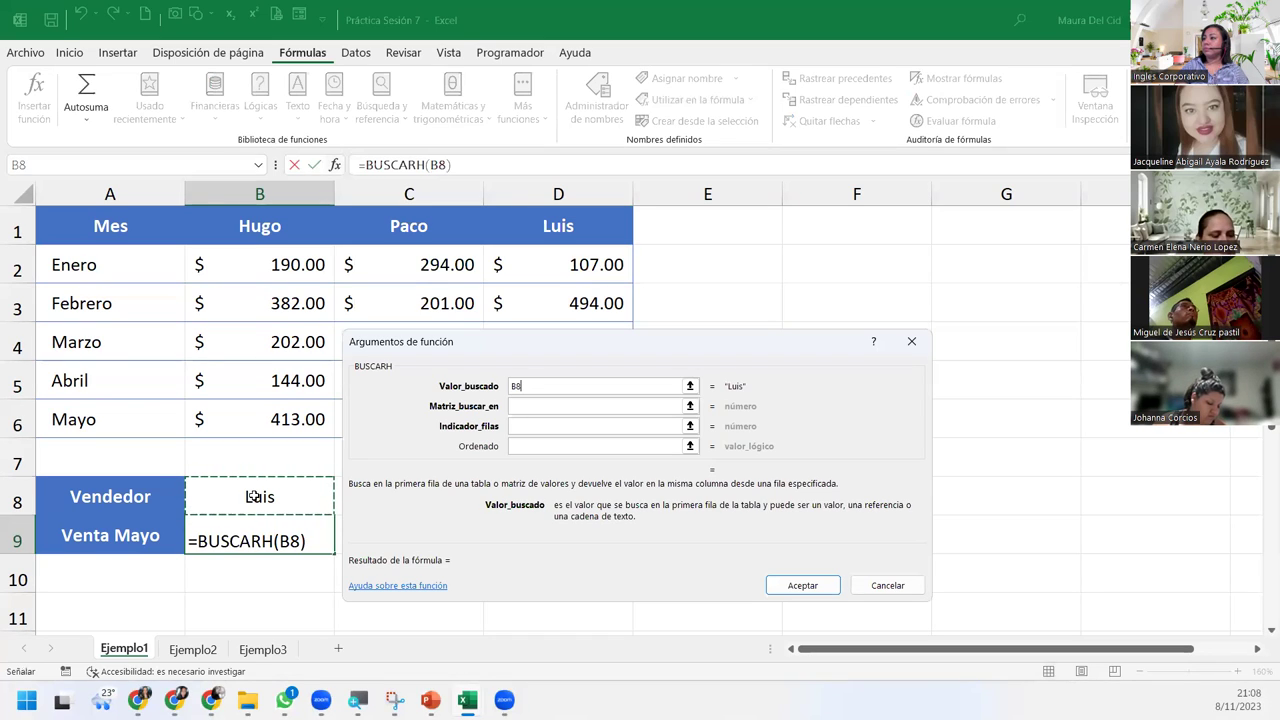
click(526, 404)
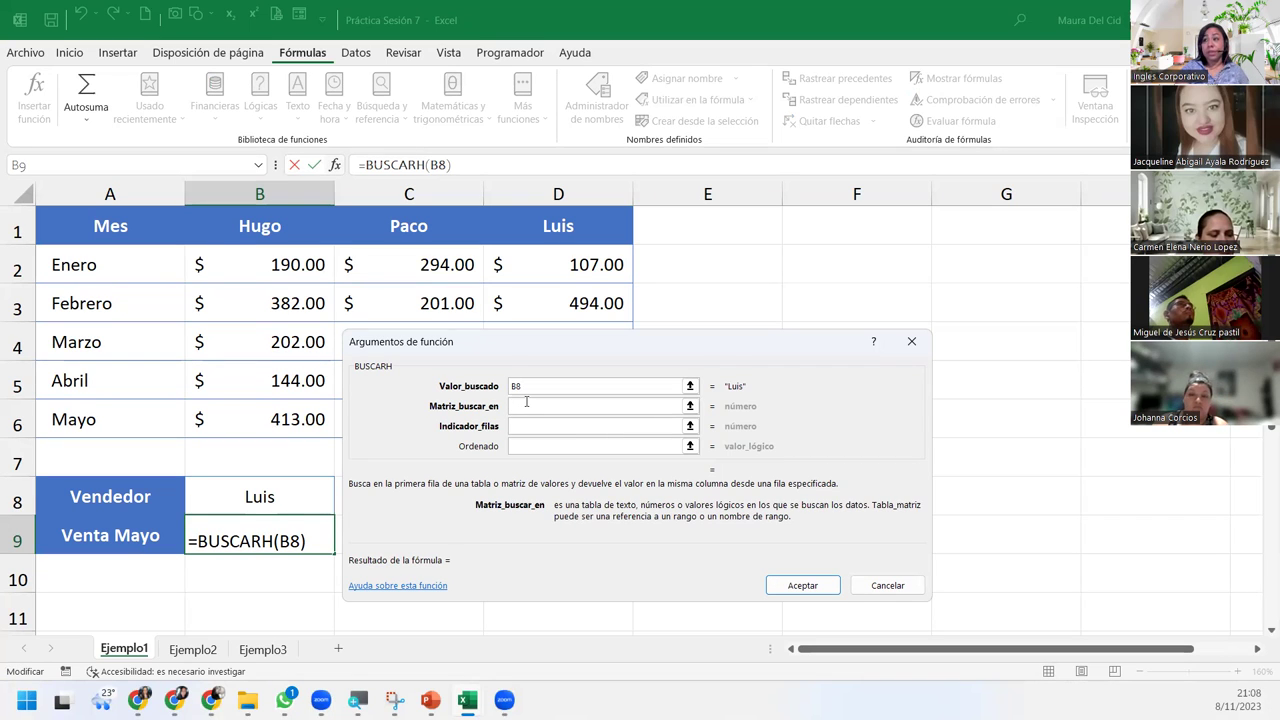
drag(177, 238, 578, 437)
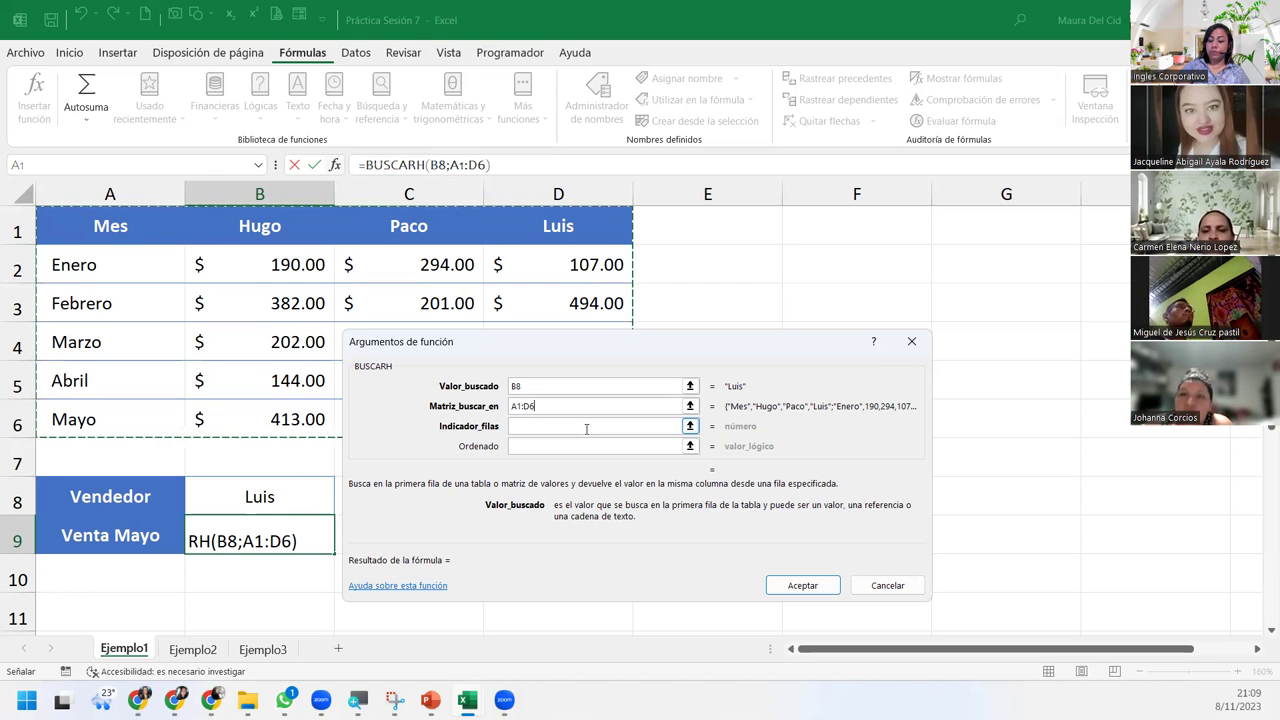
Step: Enter row index 6 and Ordenado 0, confirming so B9 shows $208.00
click(586, 426)
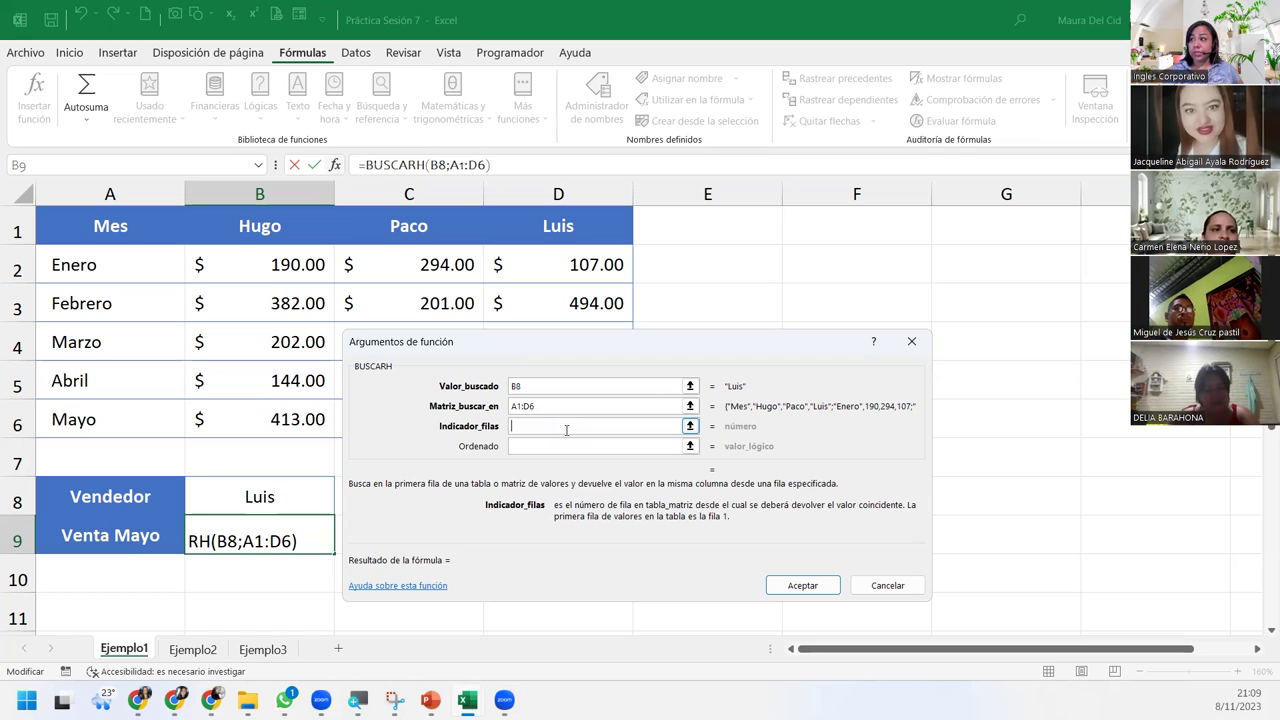
text(6)
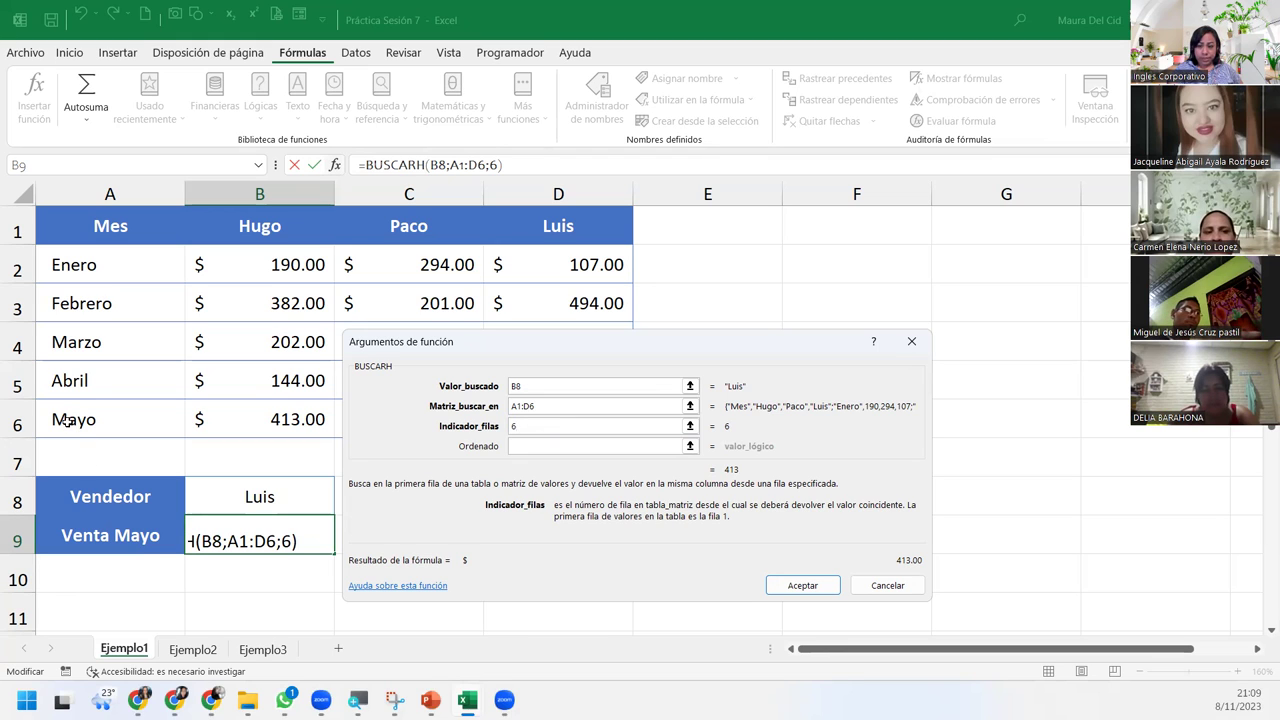
click(537, 443)
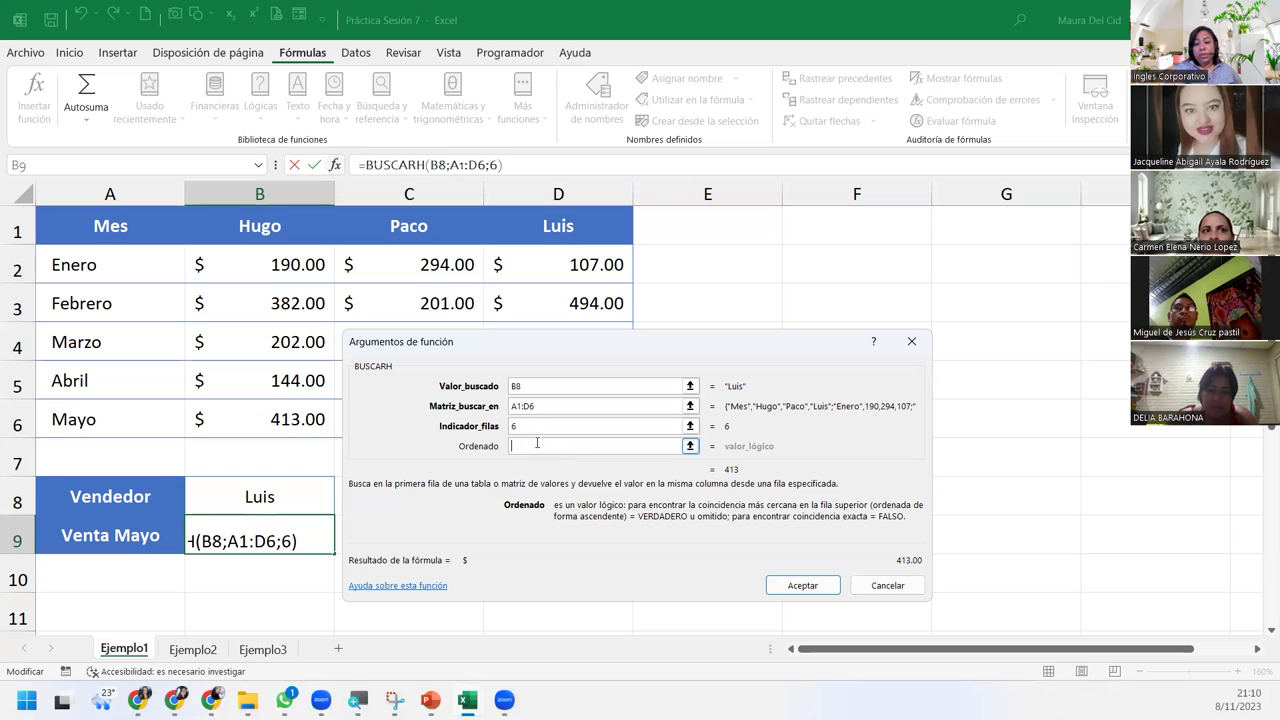
text(0)
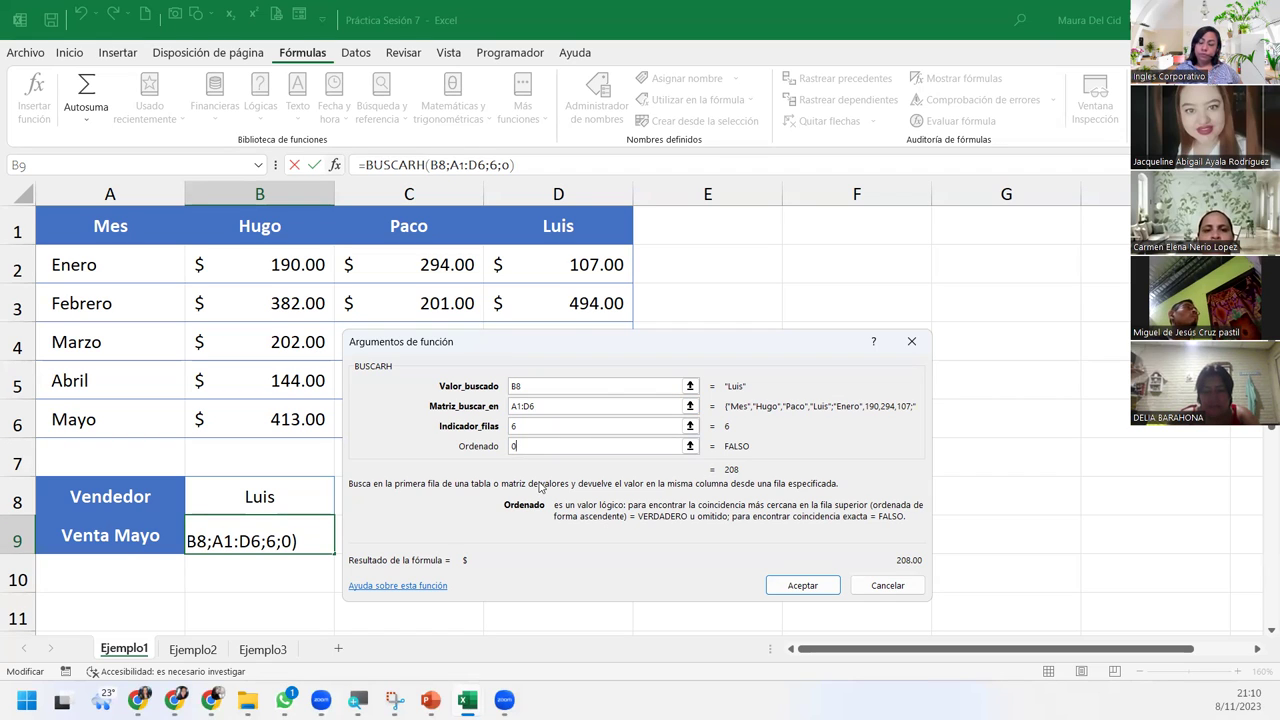
click(800, 586)
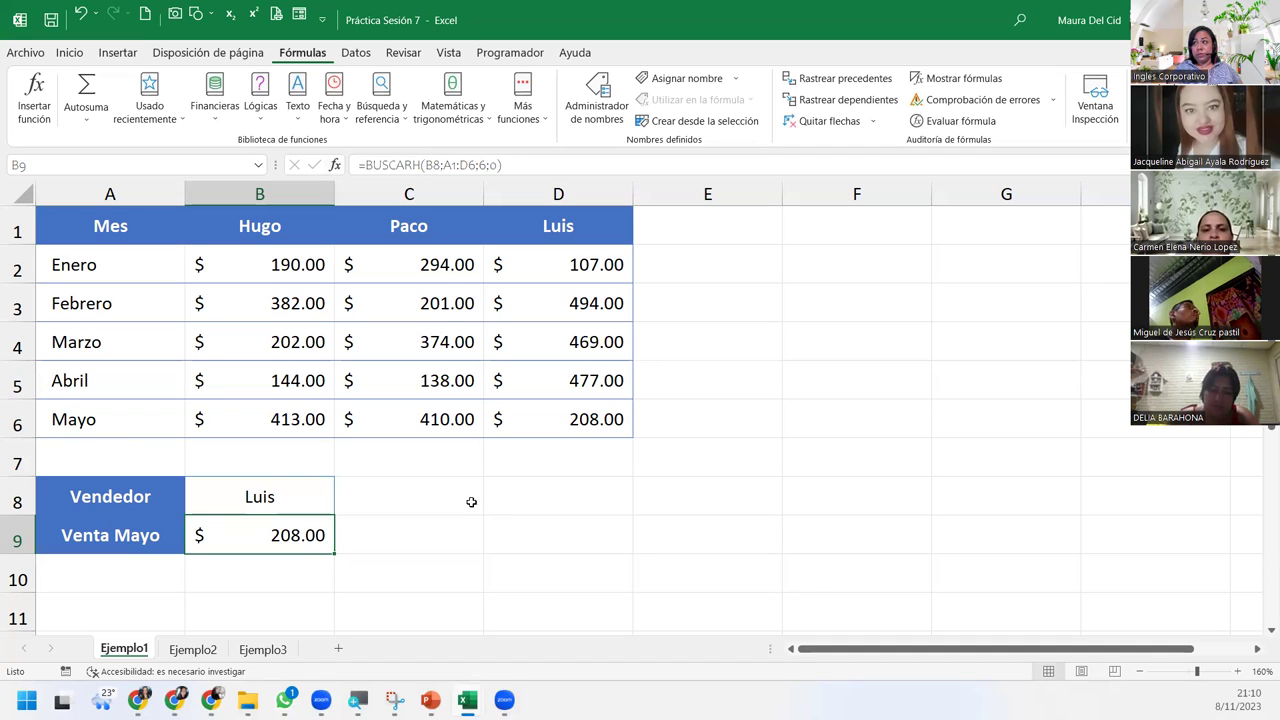
Step: Check B9 against D6, then test the lookup by entering Paco and Hugo in B8
click(15, 421)
click(565, 427)
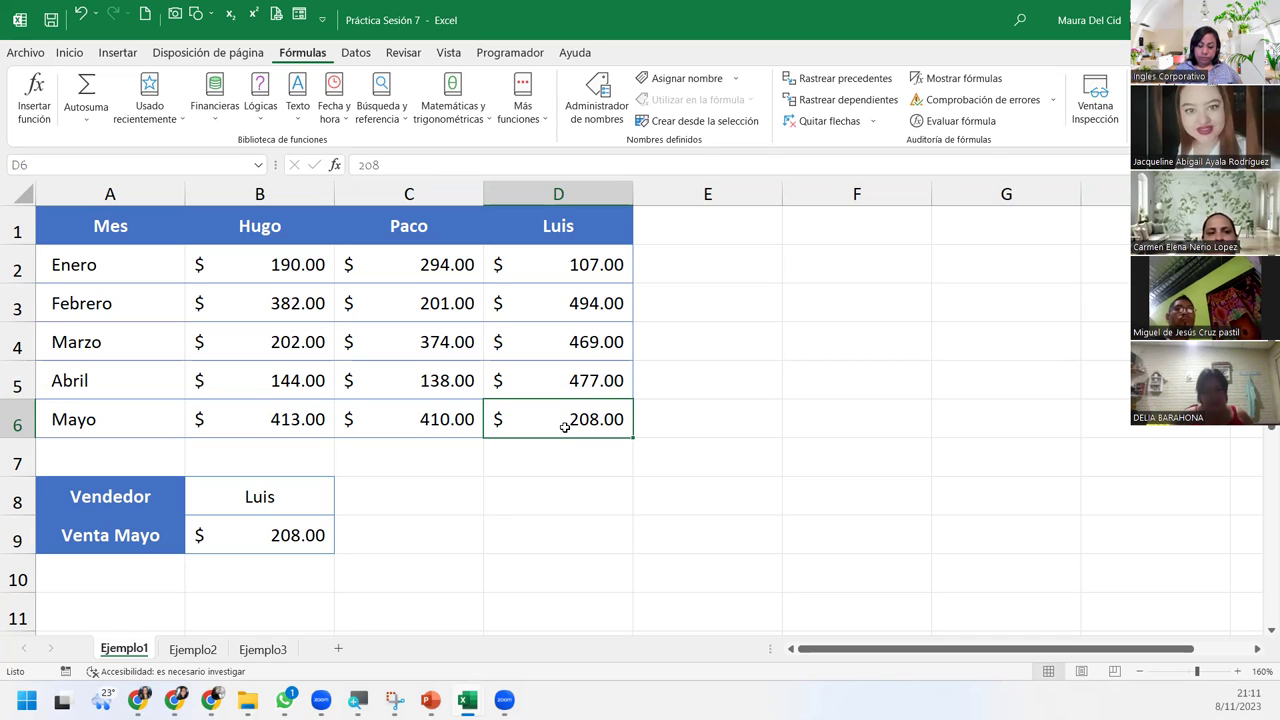
click(254, 488)
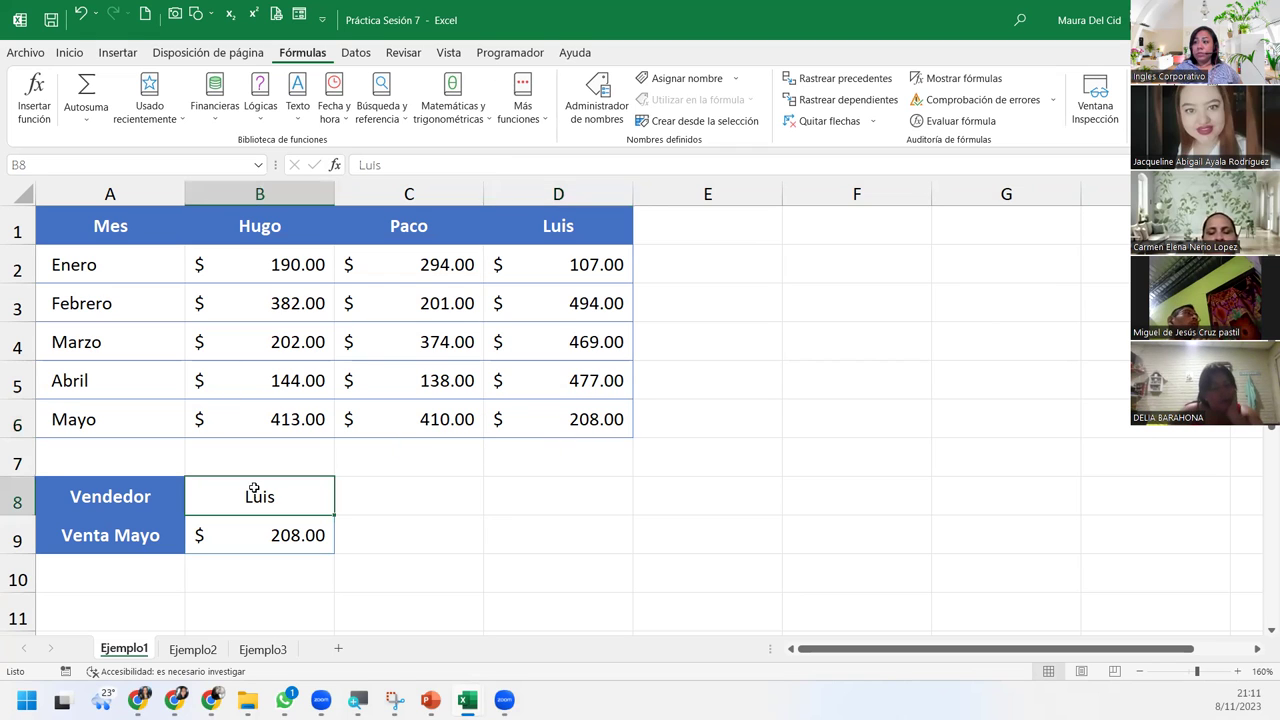
text(Paco)
key(Return)
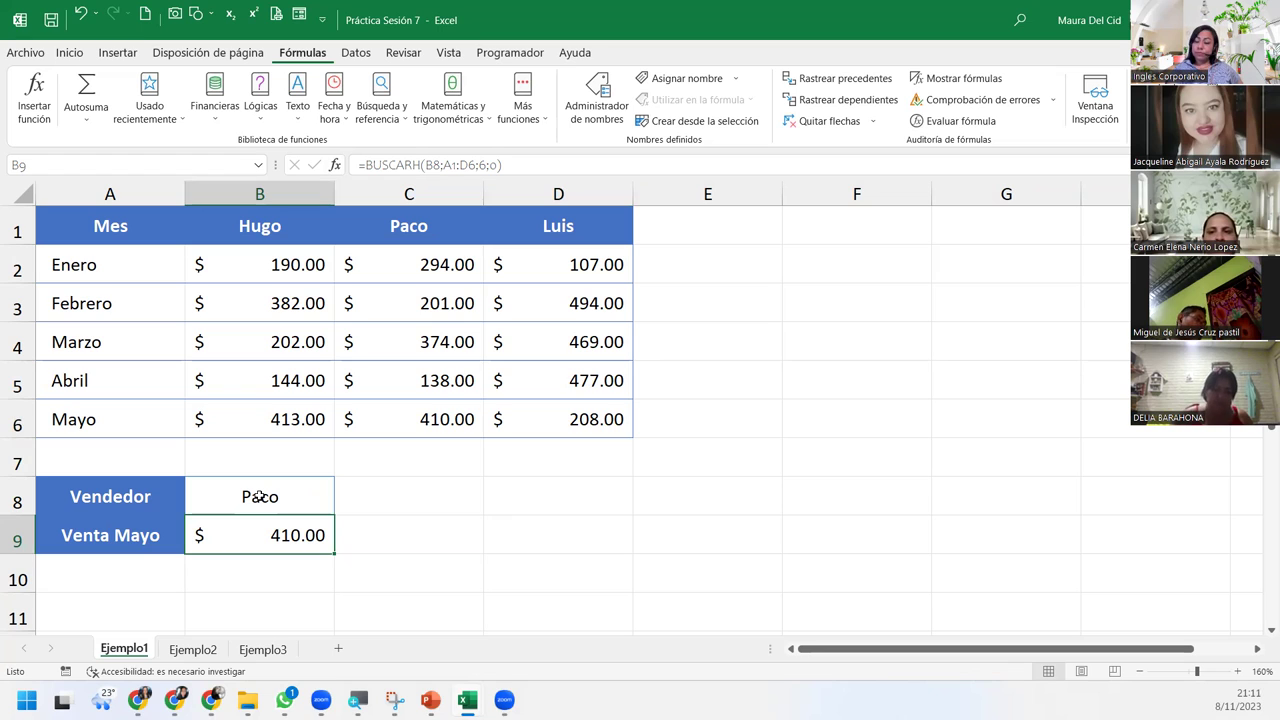
click(280, 497)
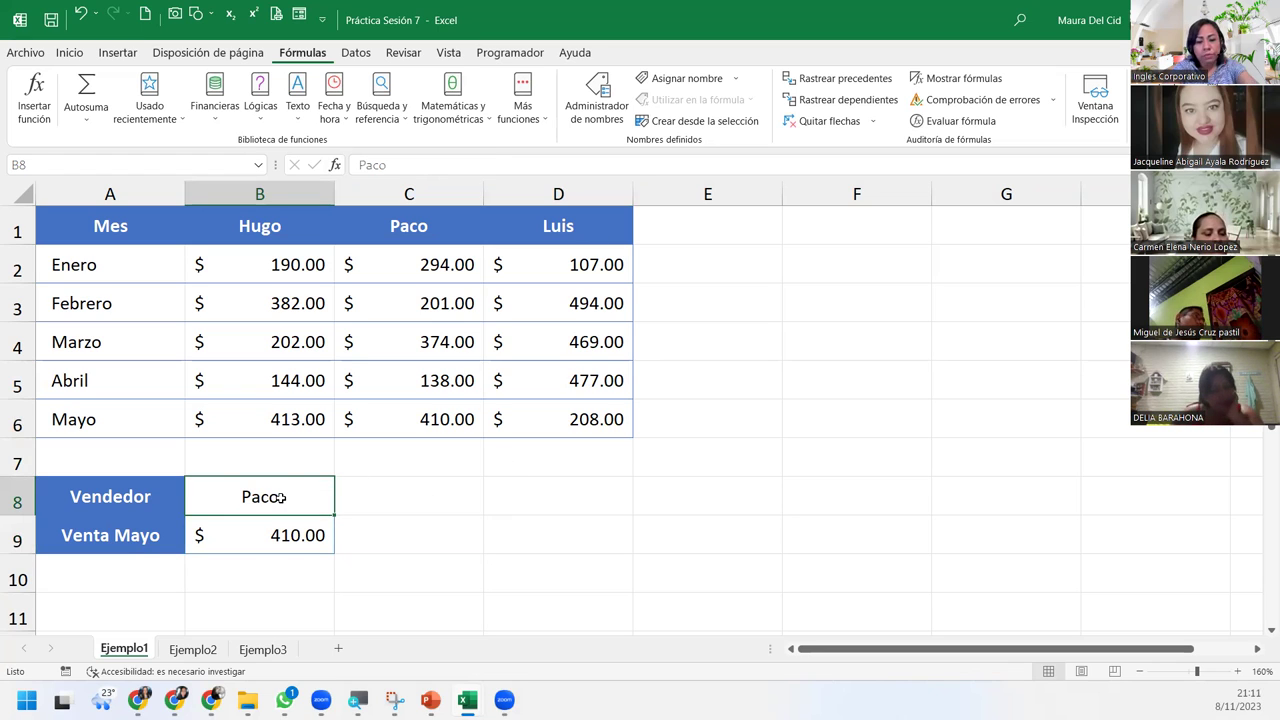
text(HUgo)
key(Return)
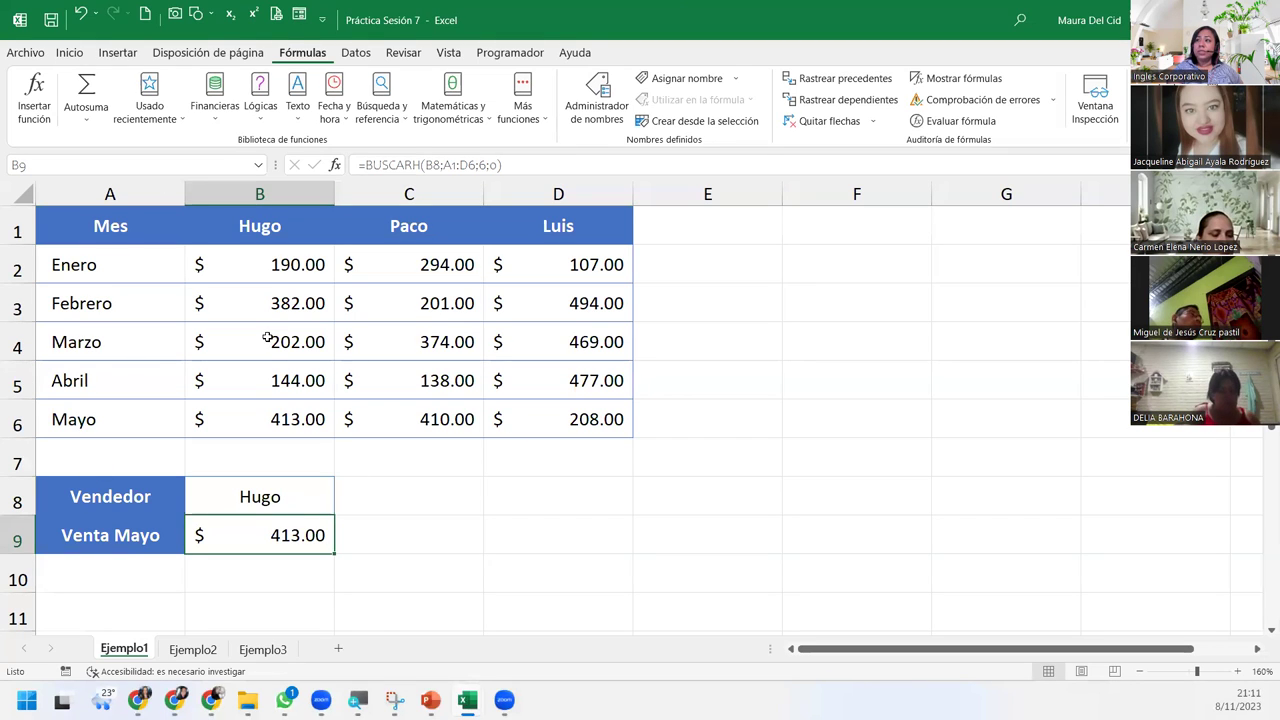
Step: Inspect the BUSCARH formula behind B9, then go to the Ejemplo2 sheet
click(235, 502)
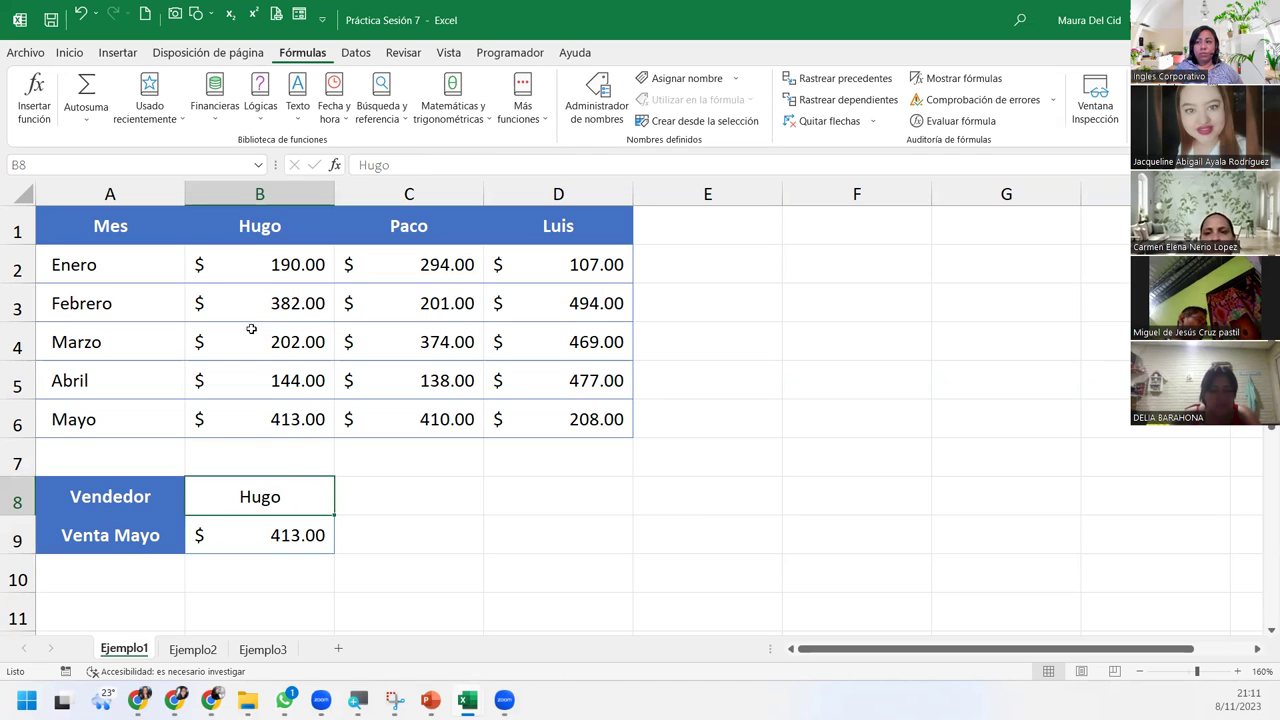
click(20, 231)
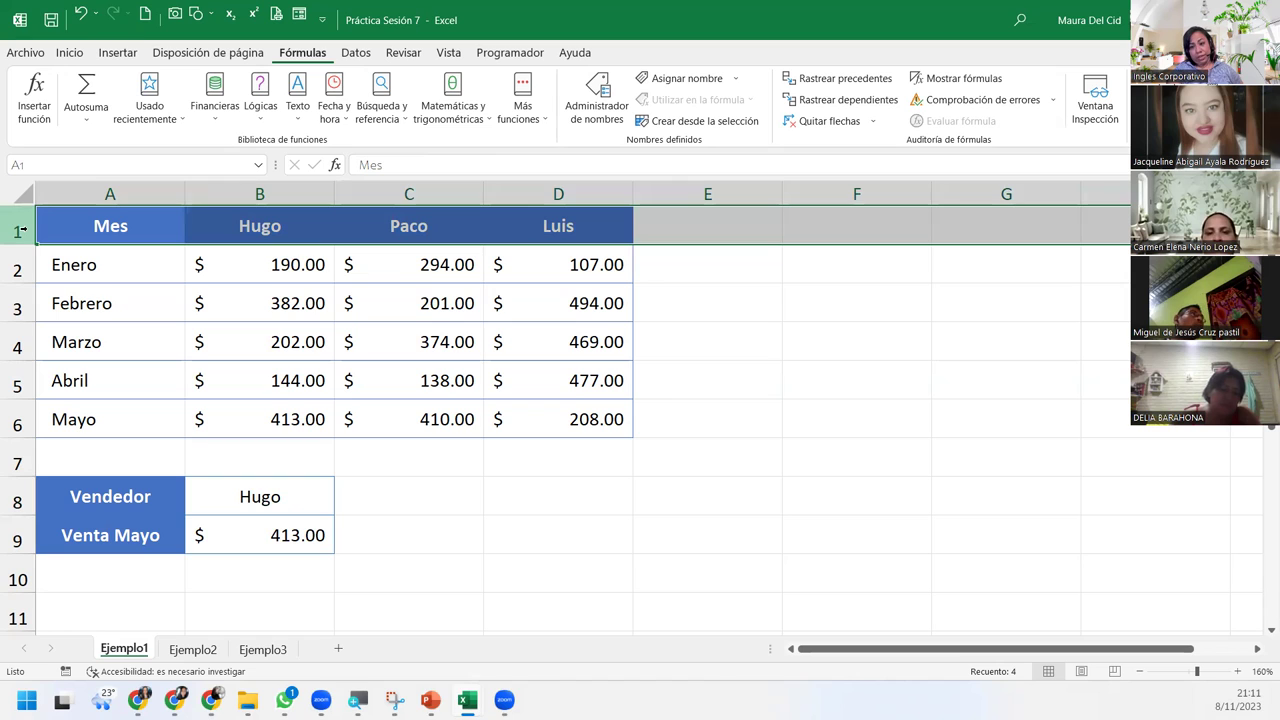
click(163, 528)
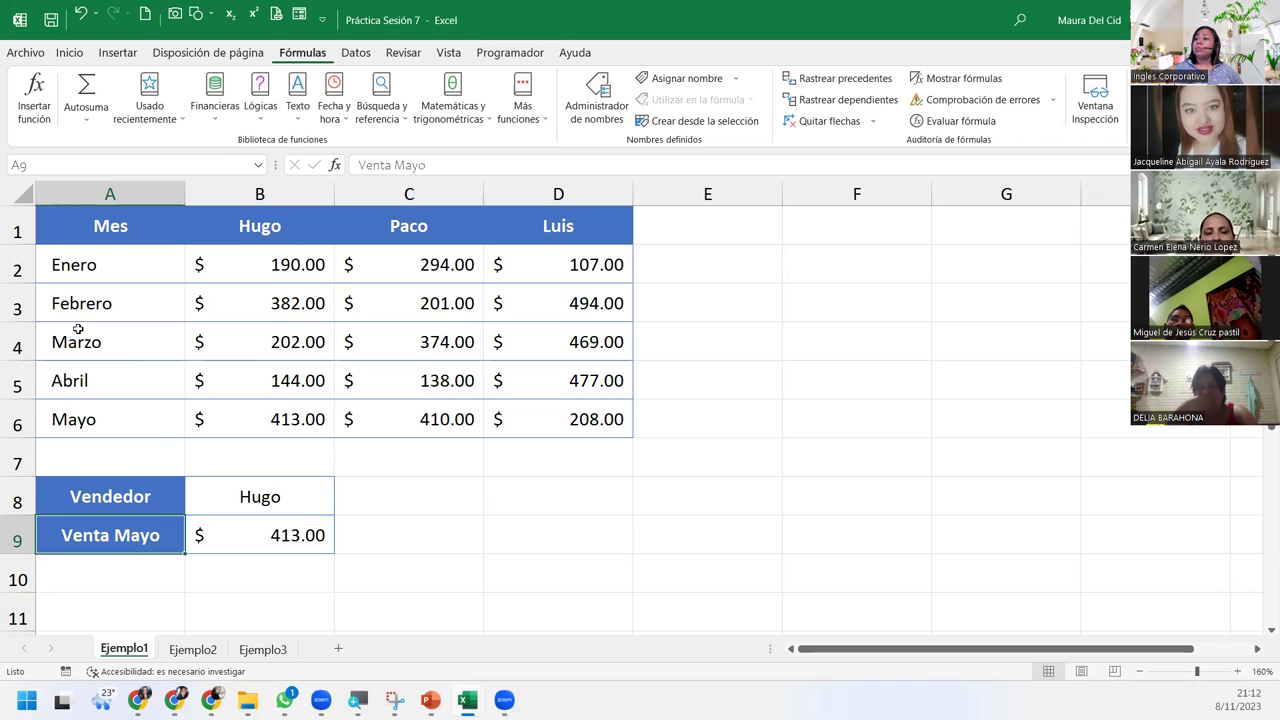
click(252, 537)
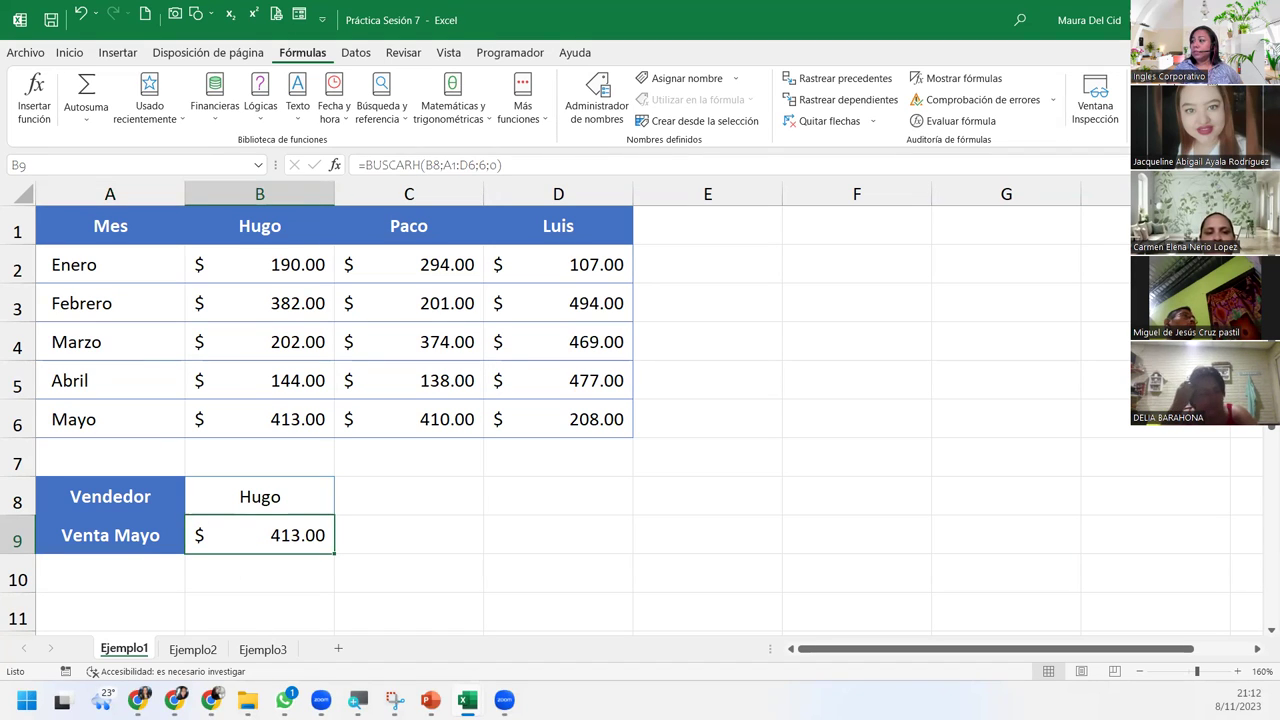
click(192, 649)
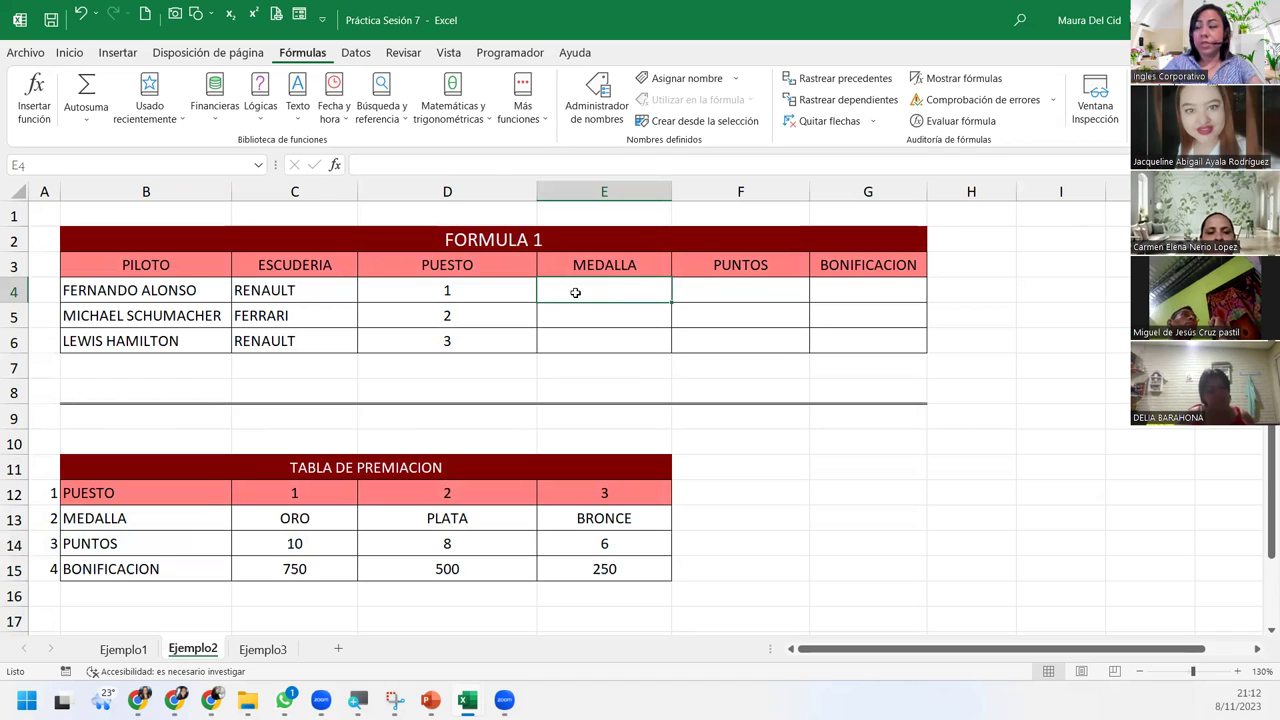
Step: Start a BUSCARH formula in E4 under Medalla via autocomplete from =buscar
text(=buscar)
key(Down)
key(Tab)
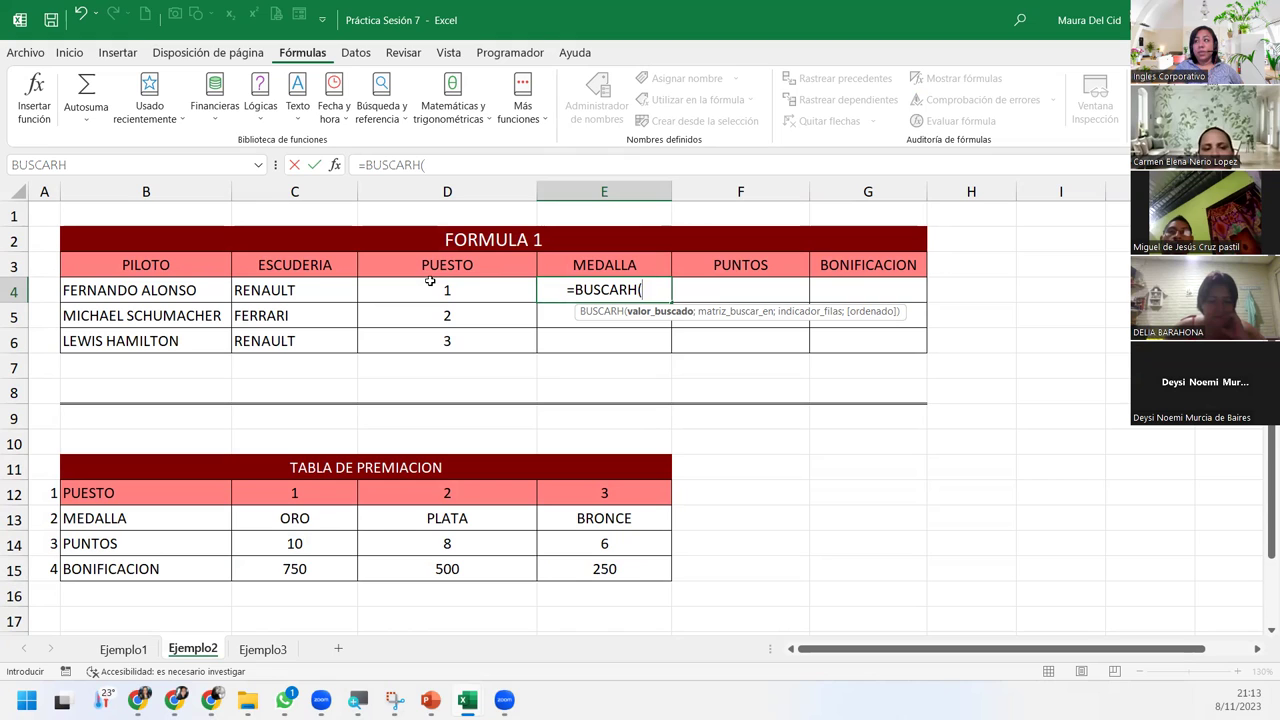
Step: Make D4 the lookup value and select the prize table B12:E15 as the search range
click(431, 284)
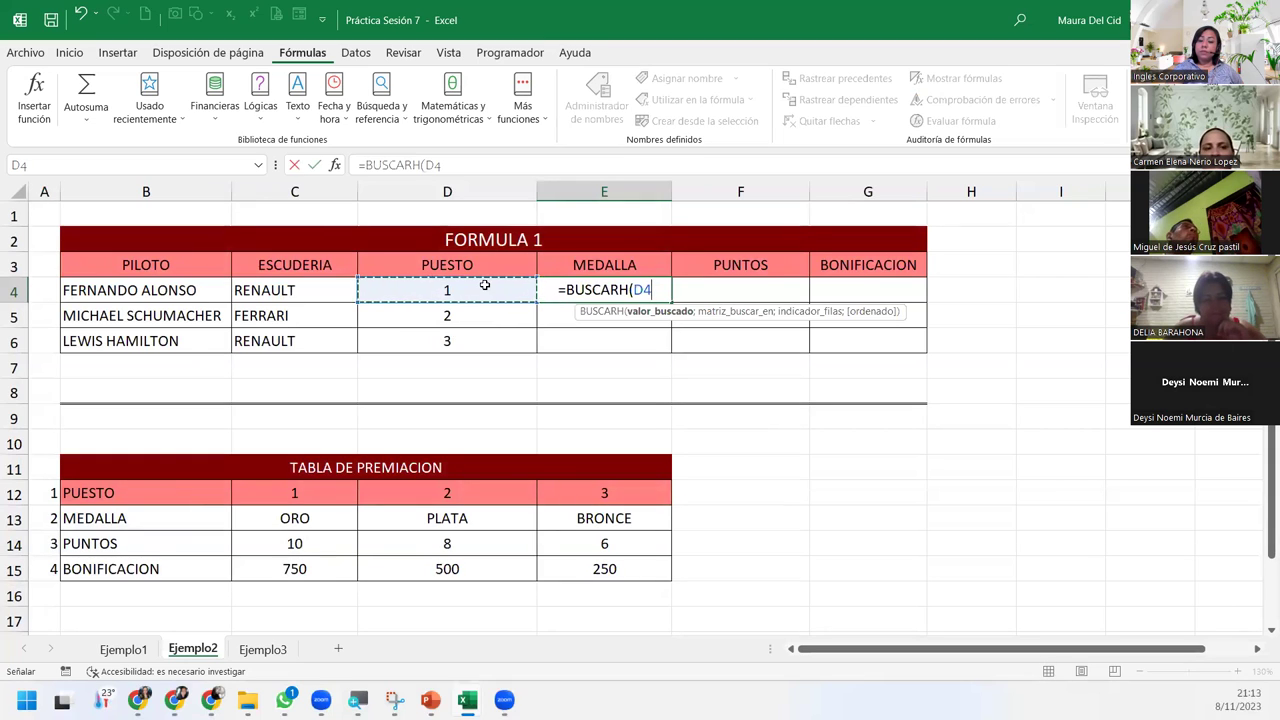
text(;)
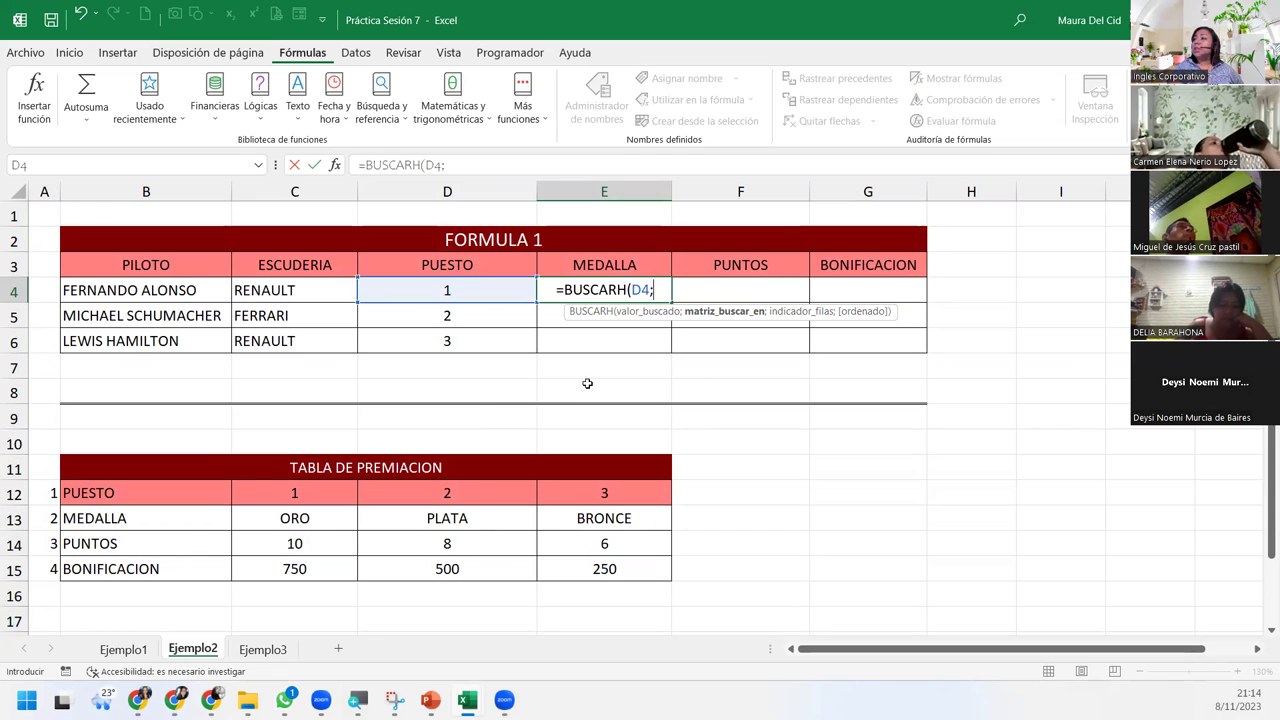
click(95, 494)
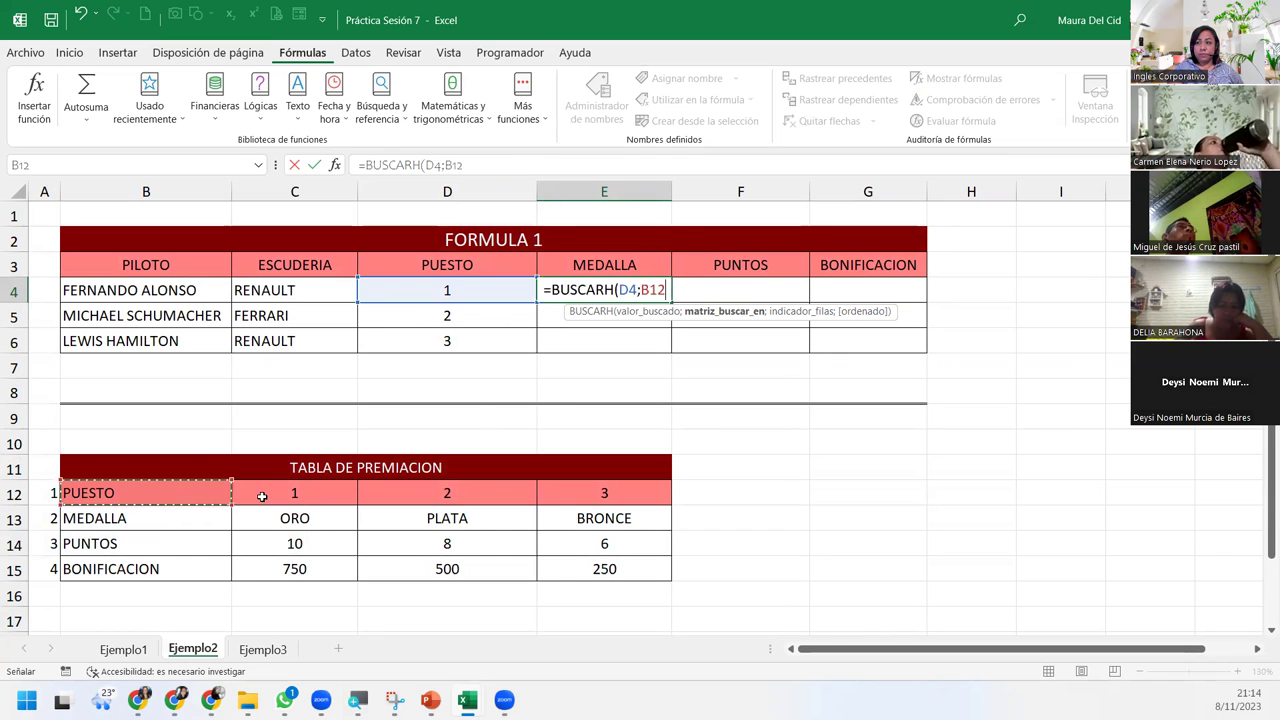
drag(262, 497, 607, 569)
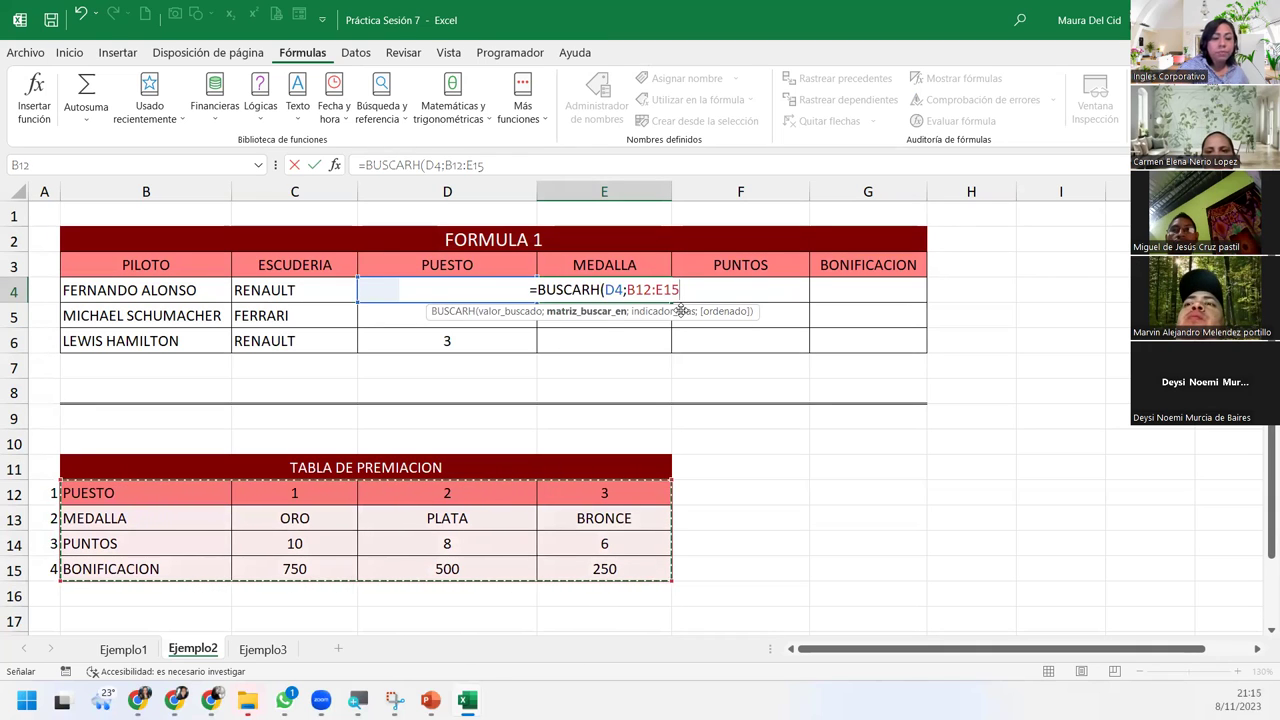
Step: Lock B12:E15 as $B$12:$E$15 and complete E4's lookup with row 2 and exact match (0)
key(F4)
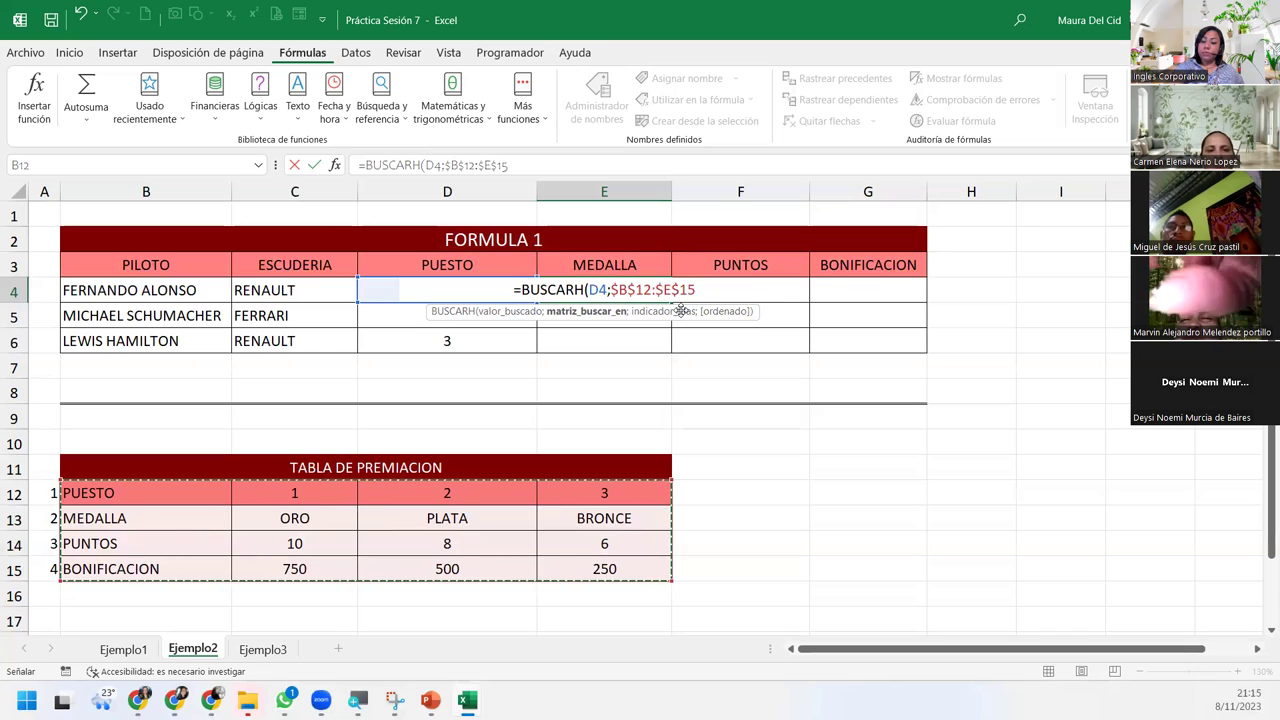
text(;)
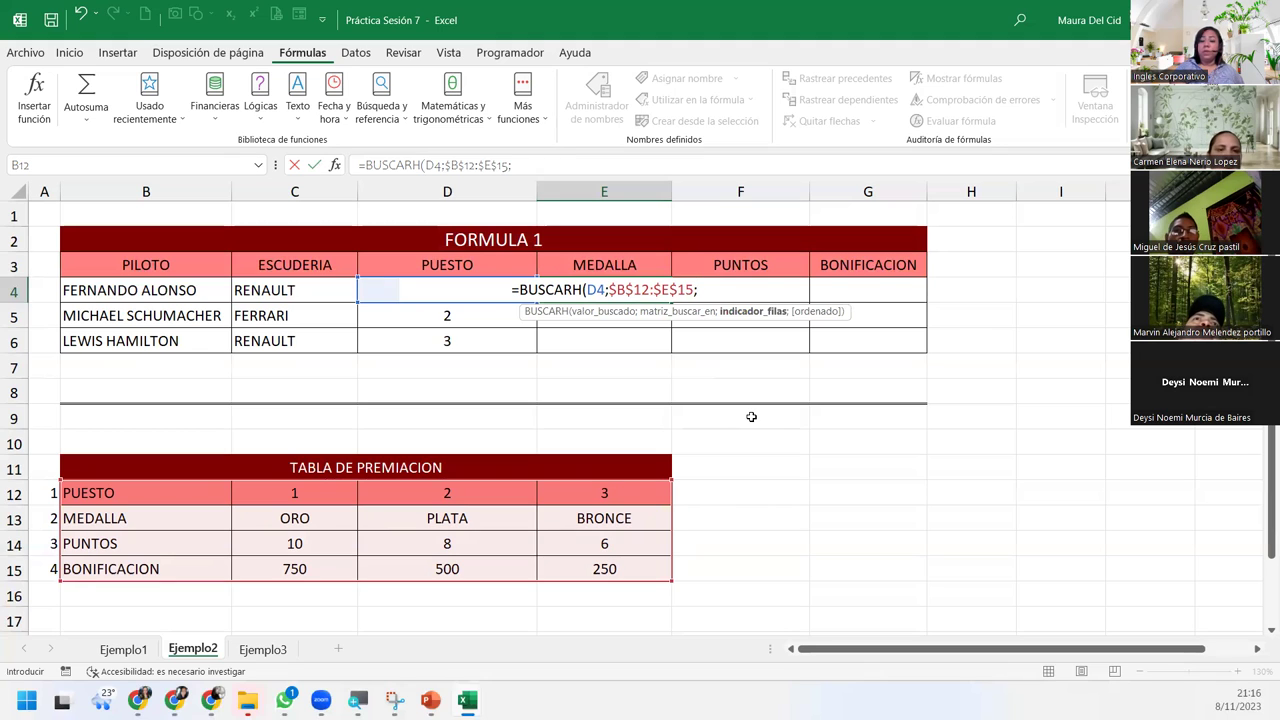
text(2)
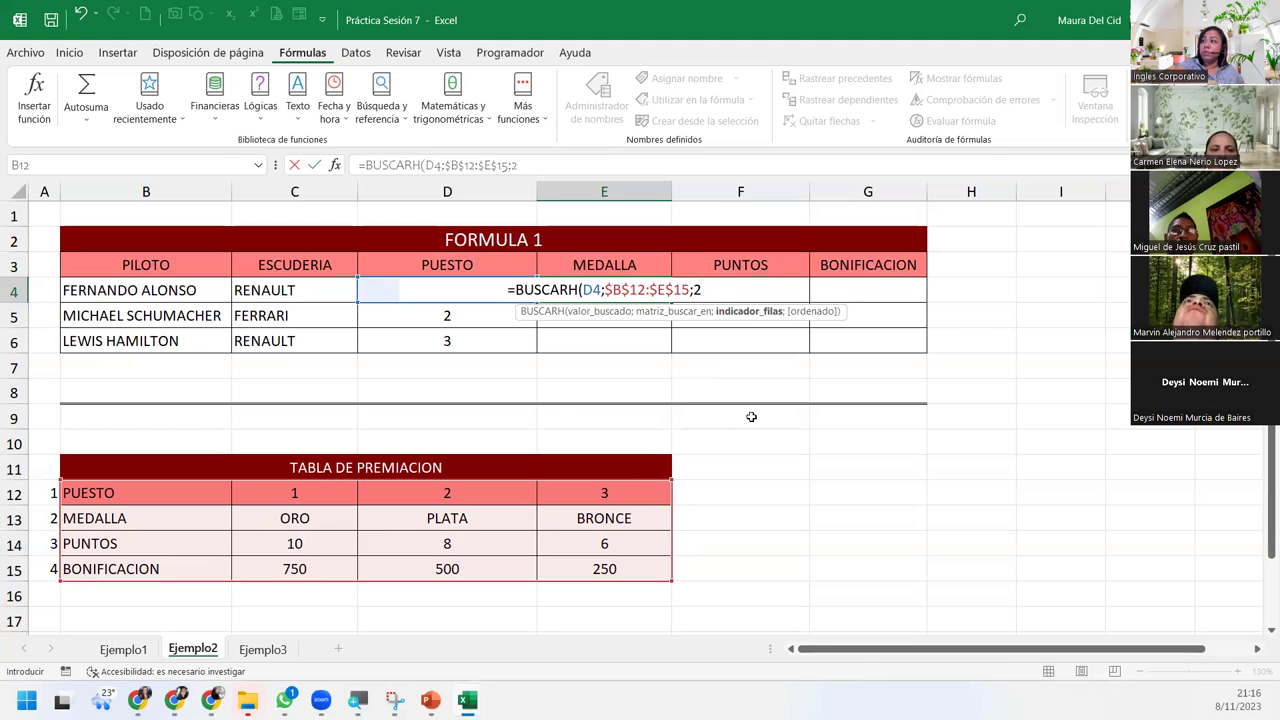
text(;)
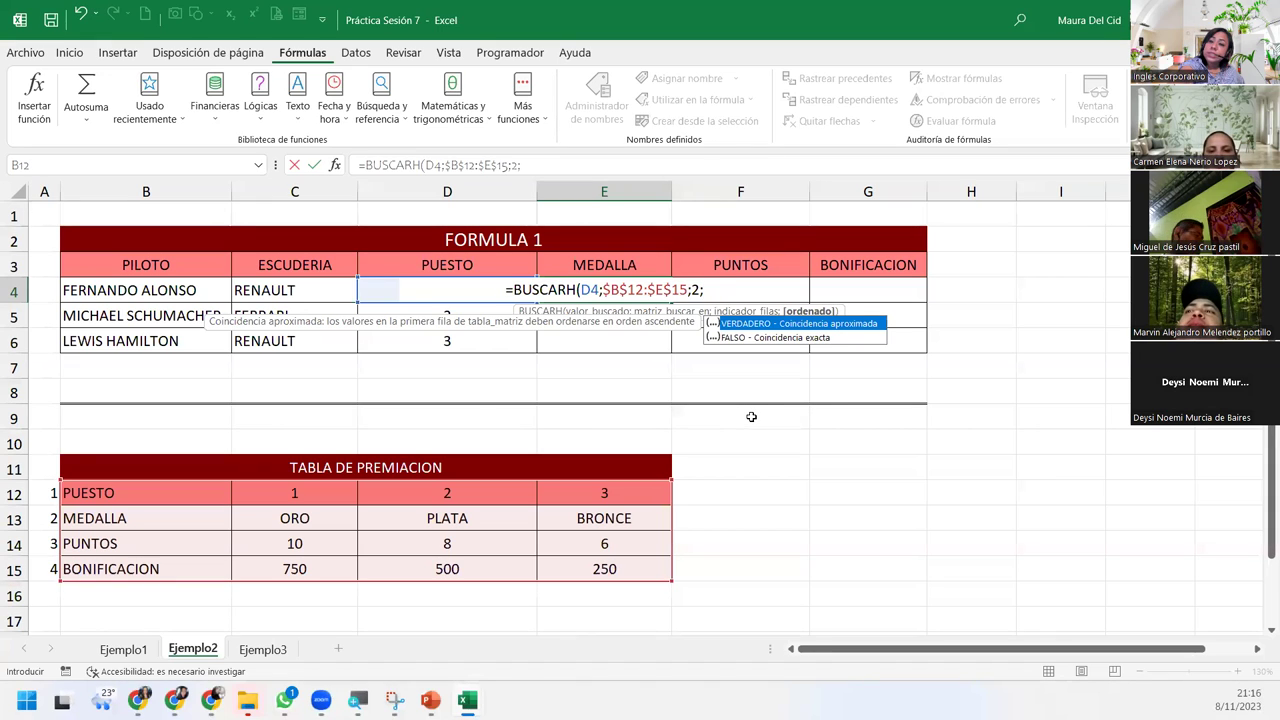
text(0)
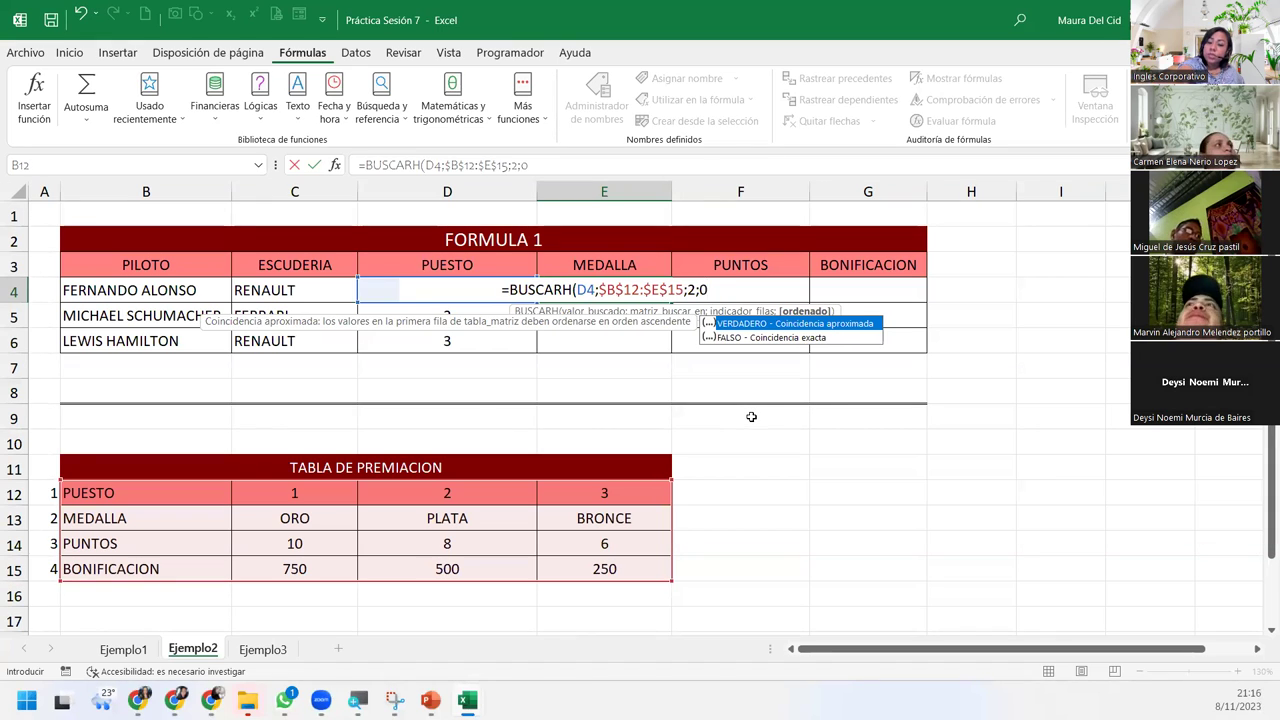
text())
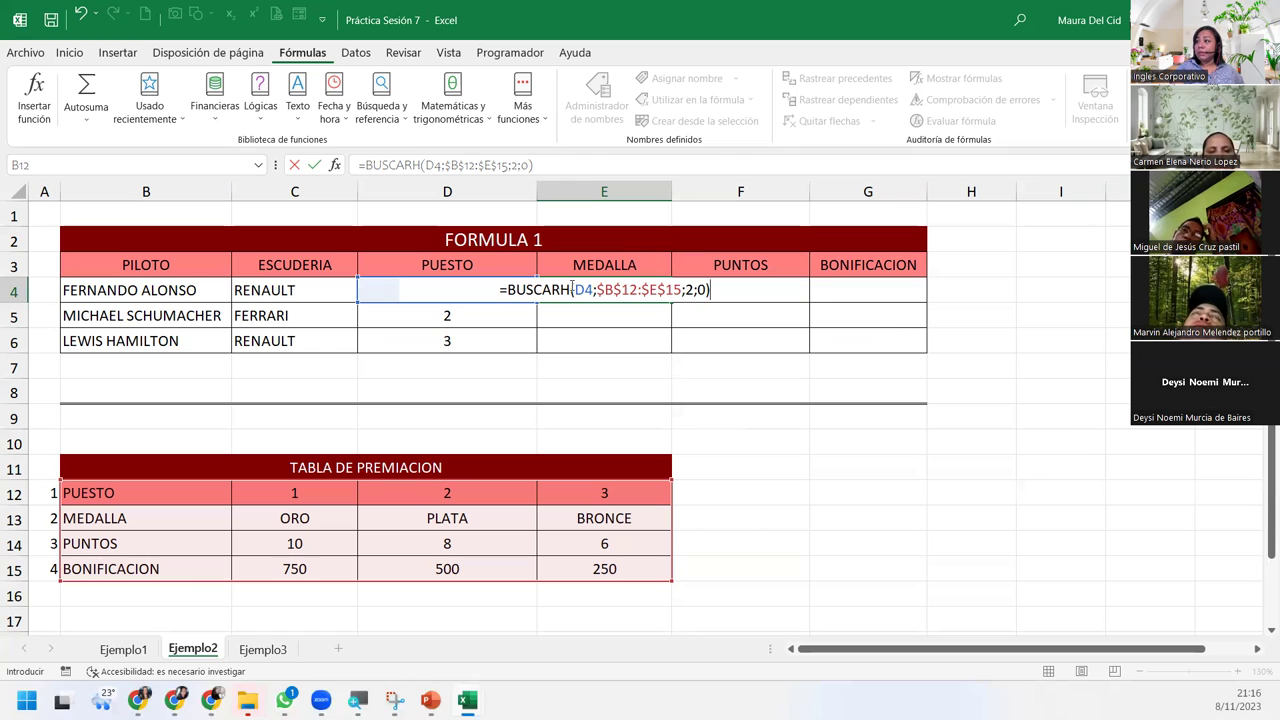
click(736, 287)
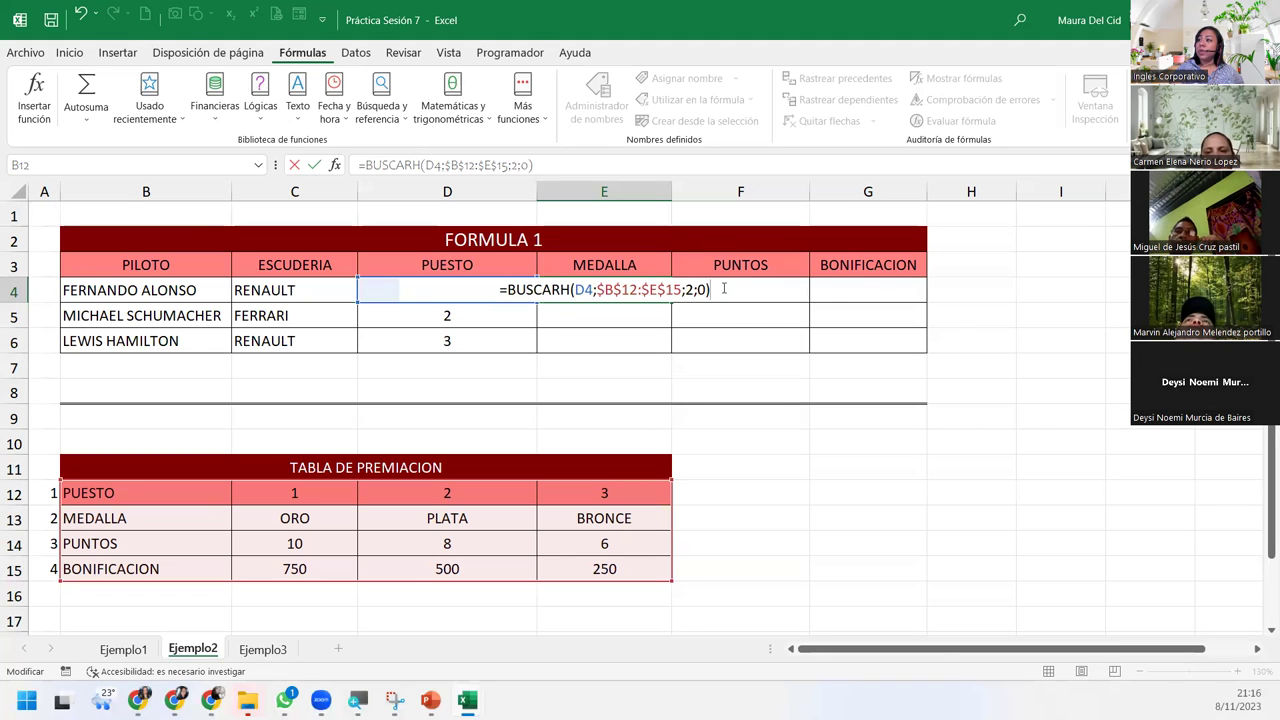
Step: Commit E4's medal lookup and fill it down to E6, showing ORO, PLATA and BRONCE
key(Return)
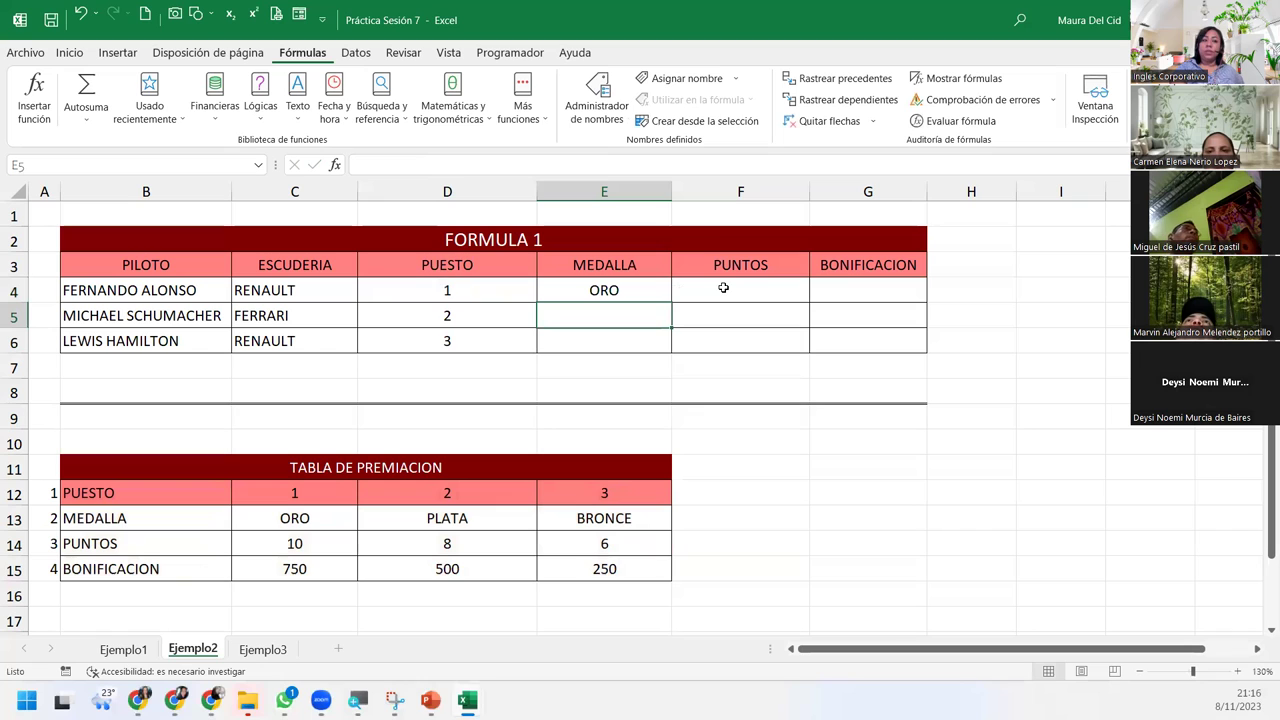
click(617, 282)
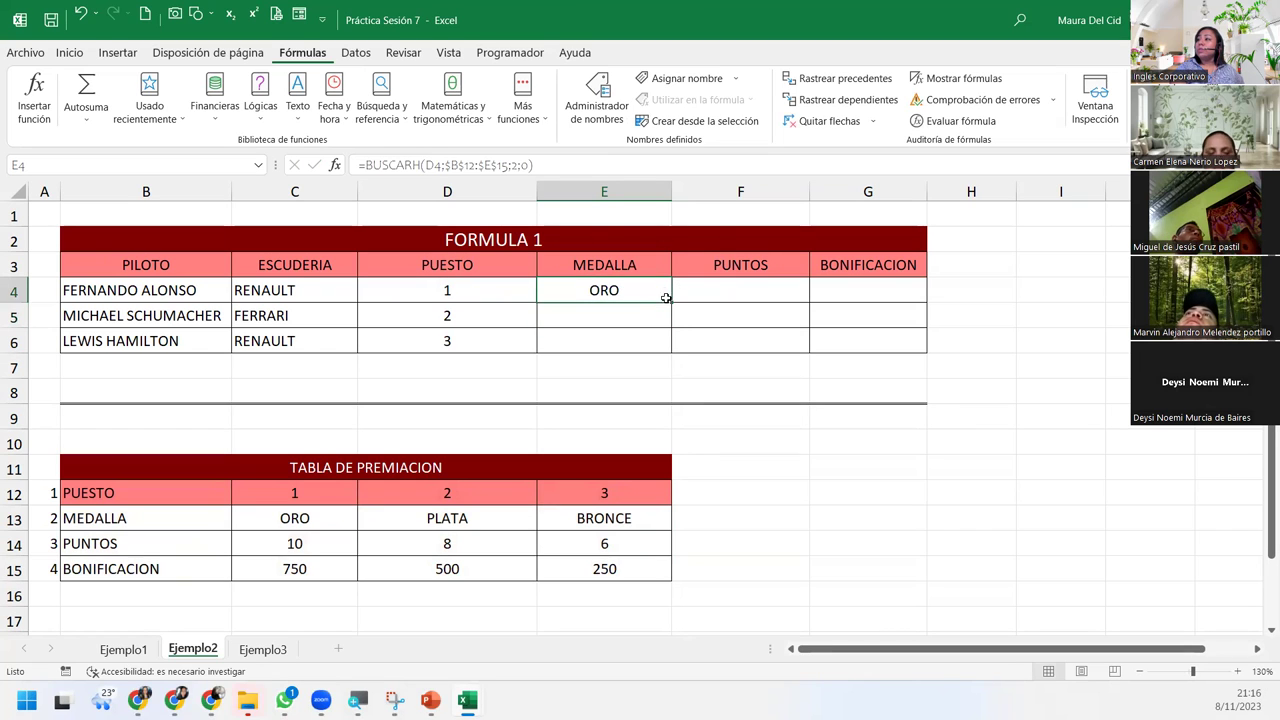
drag(668, 302, 672, 353)
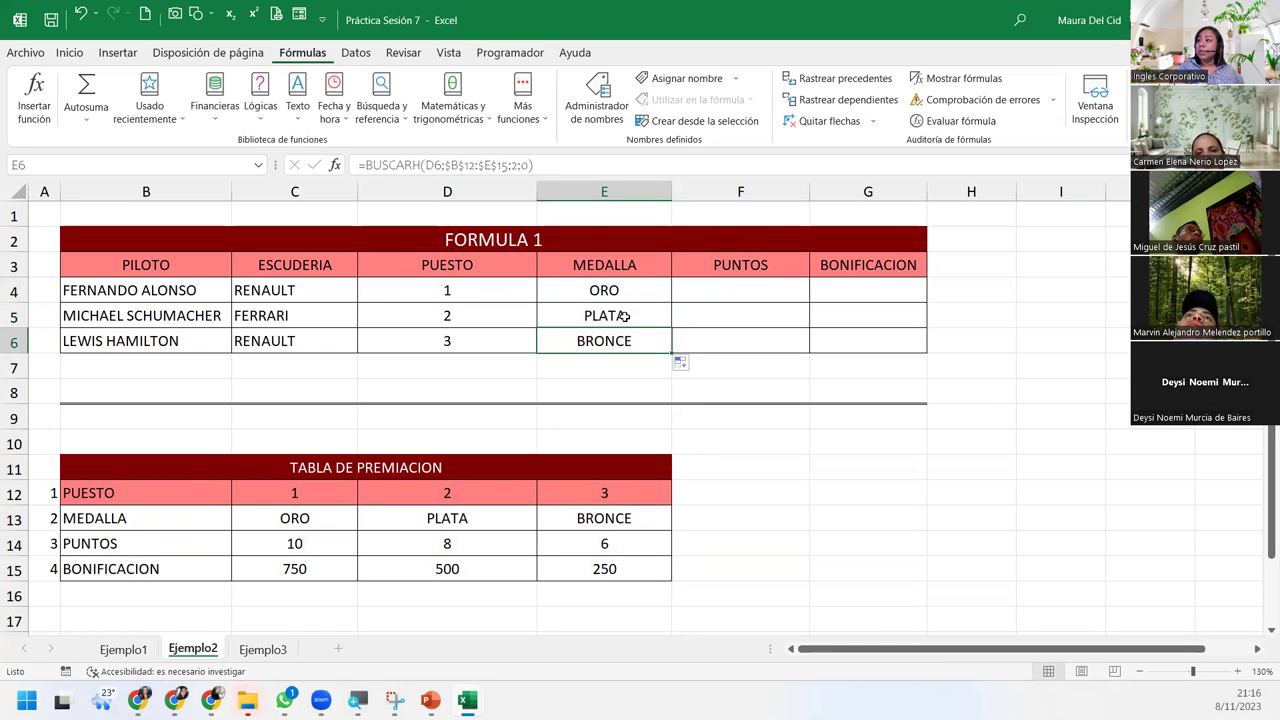
click(694, 291)
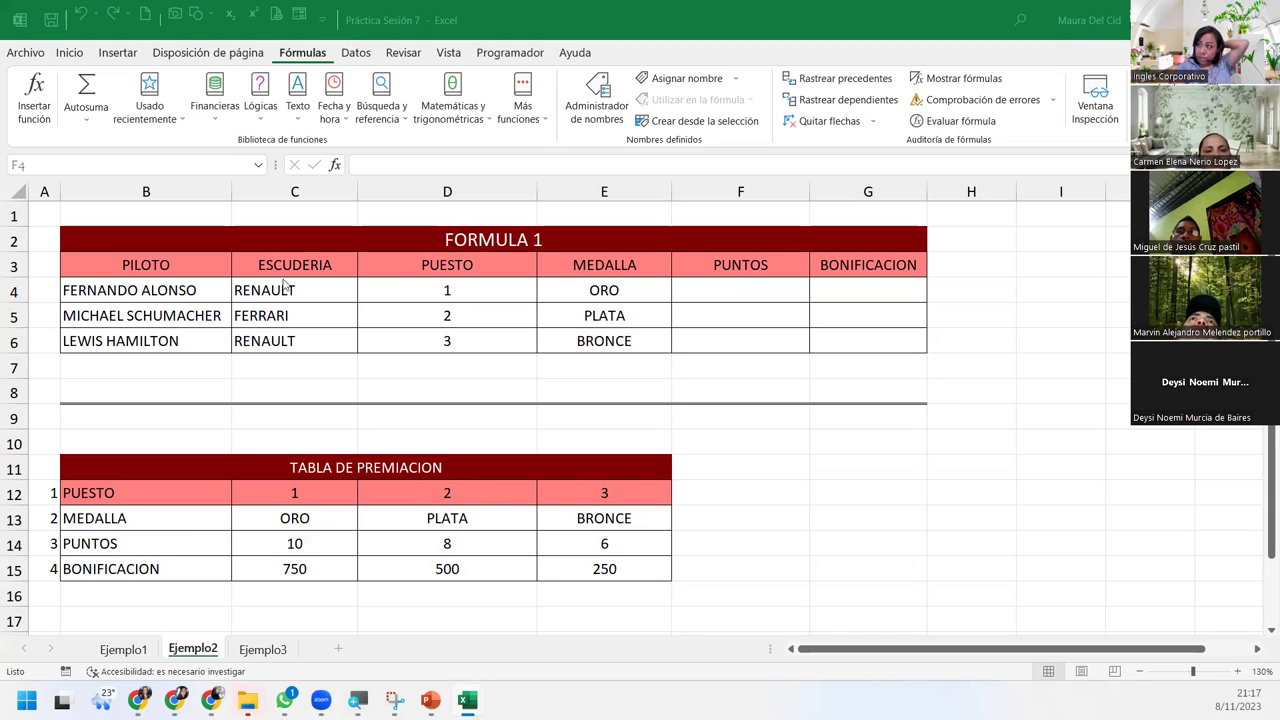
click(745, 288)
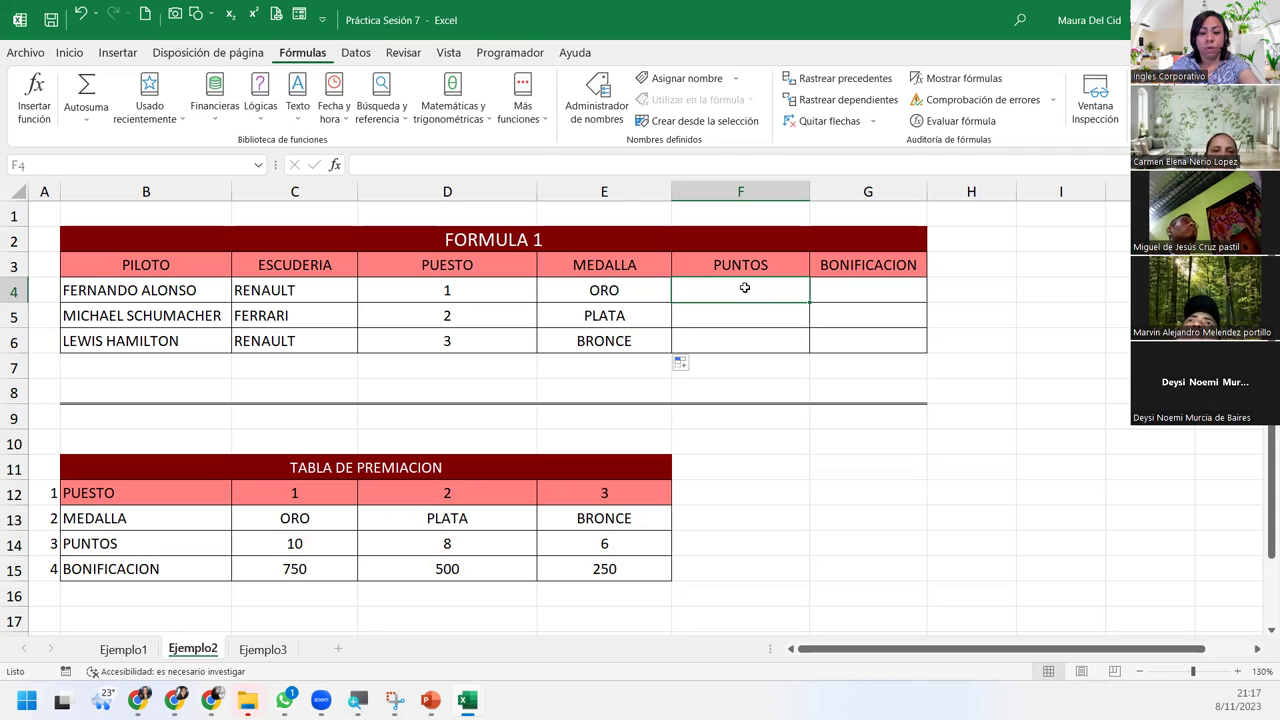
Step: Begin a BUSCARH formula in F4 by typing =buscar and accepting the autocomplete suggestion
text(=buscar)
key(Tab)
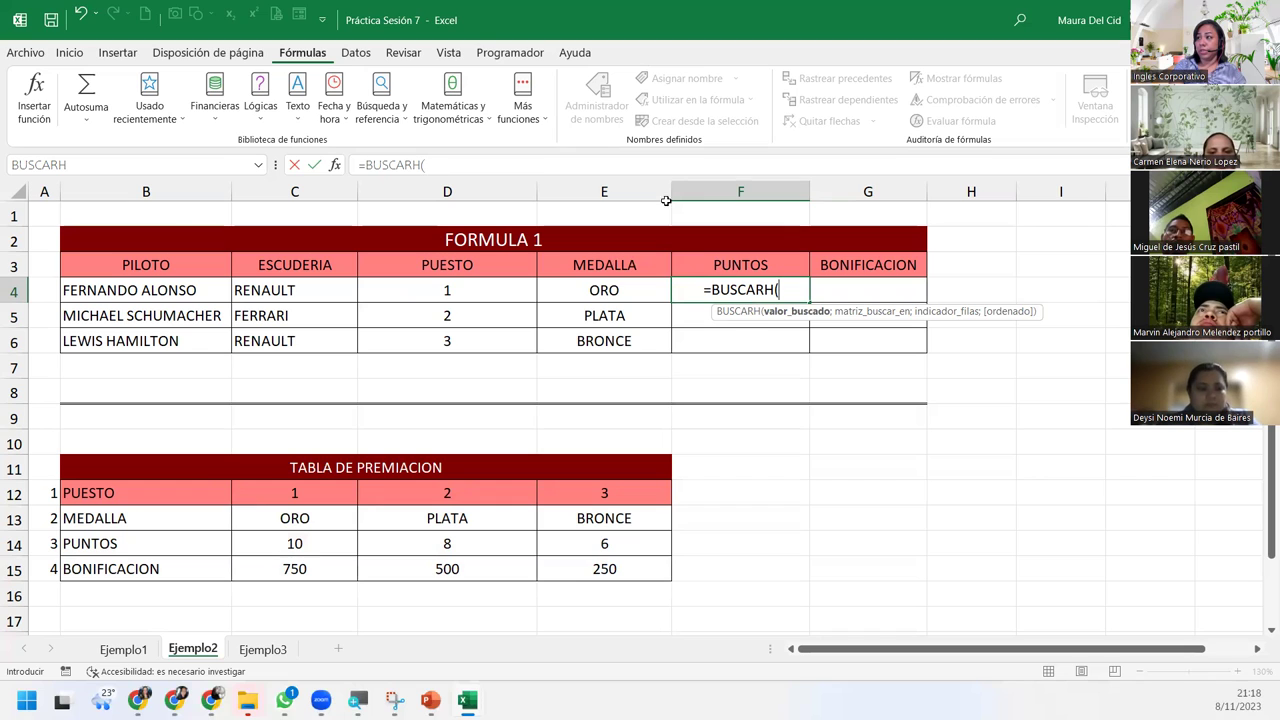
Step: Complete and commit F4 as =BUSCARH(D4;$B$12:$E$15;3;0), showing 10 points
click(478, 287)
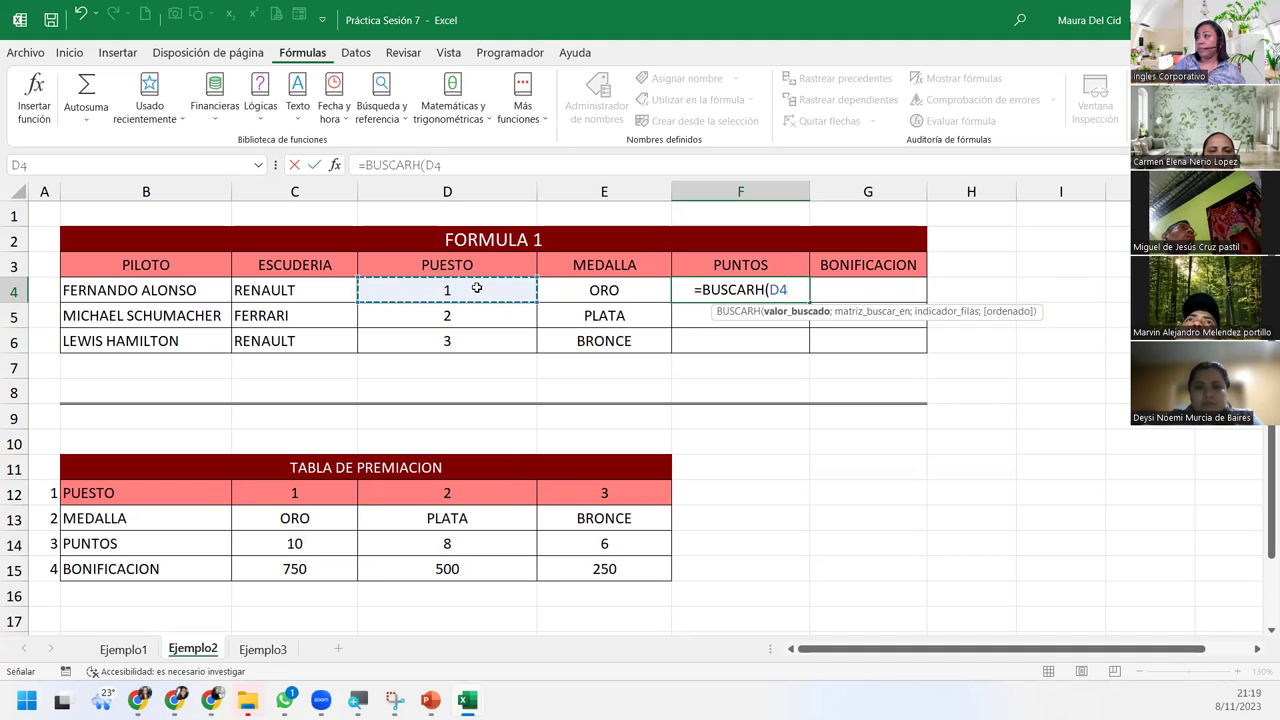
text(;)
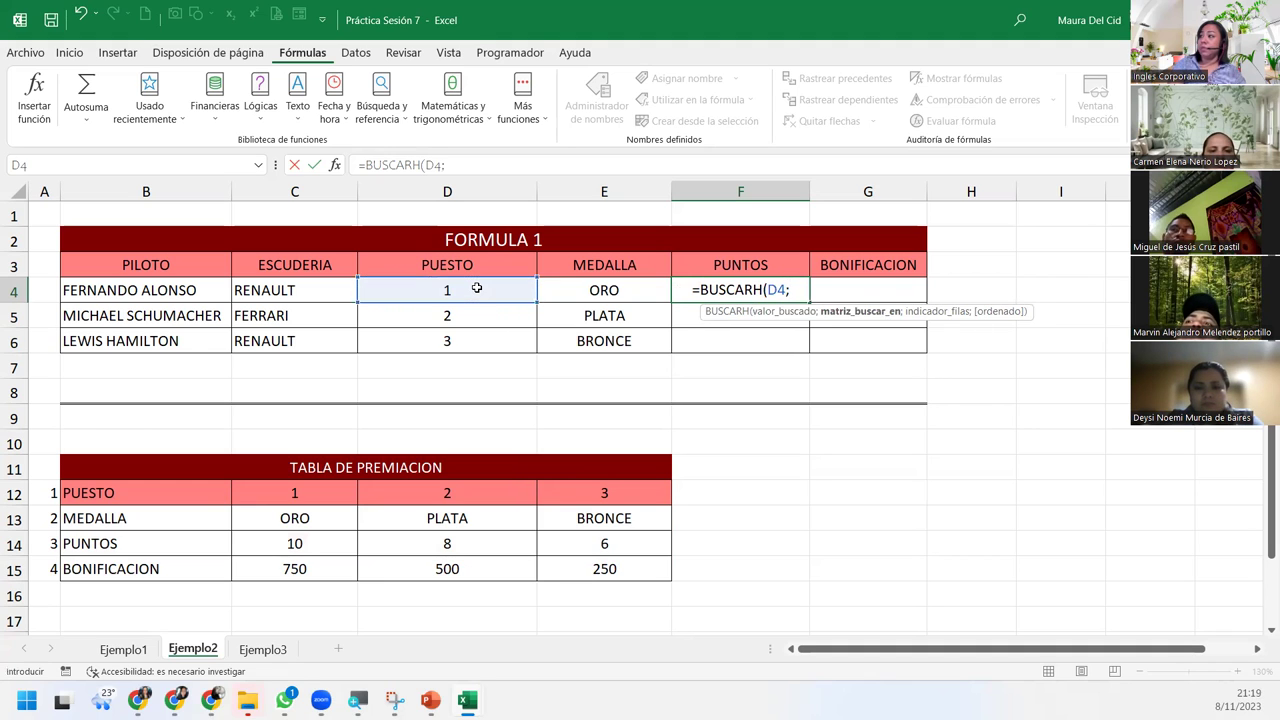
drag(130, 493, 585, 573)
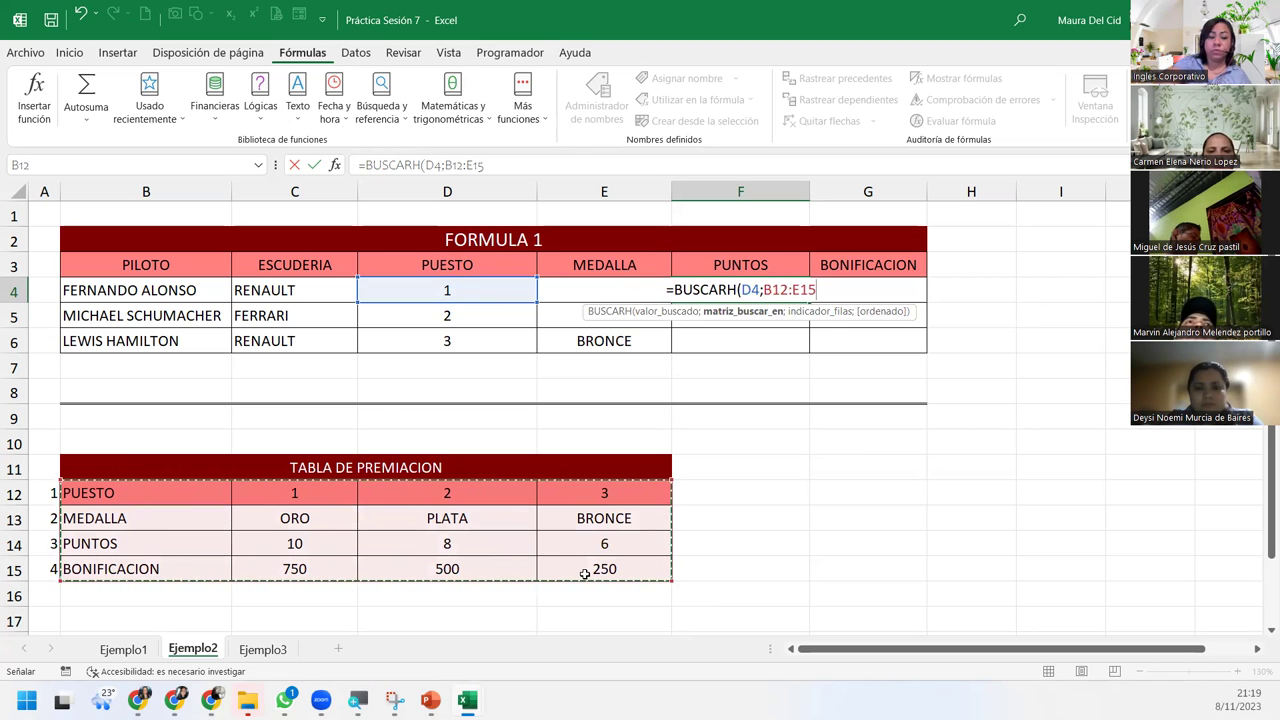
key(F4)
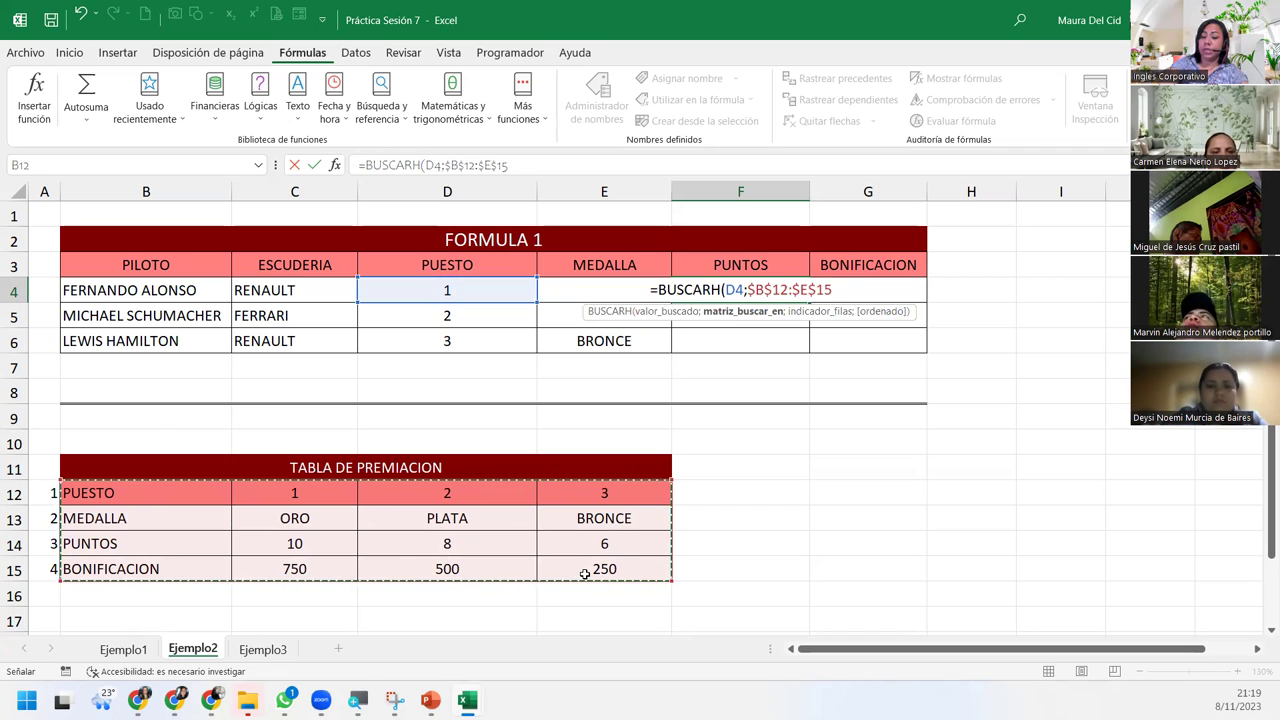
text(;)
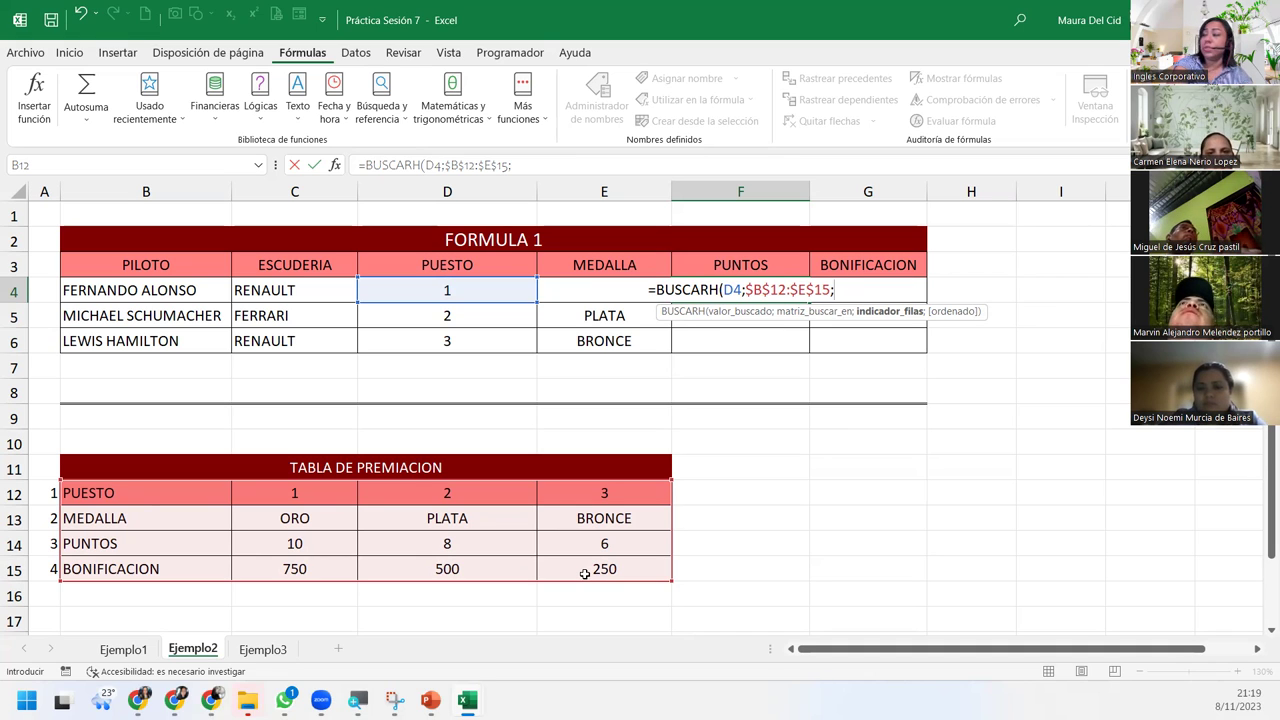
text(3)
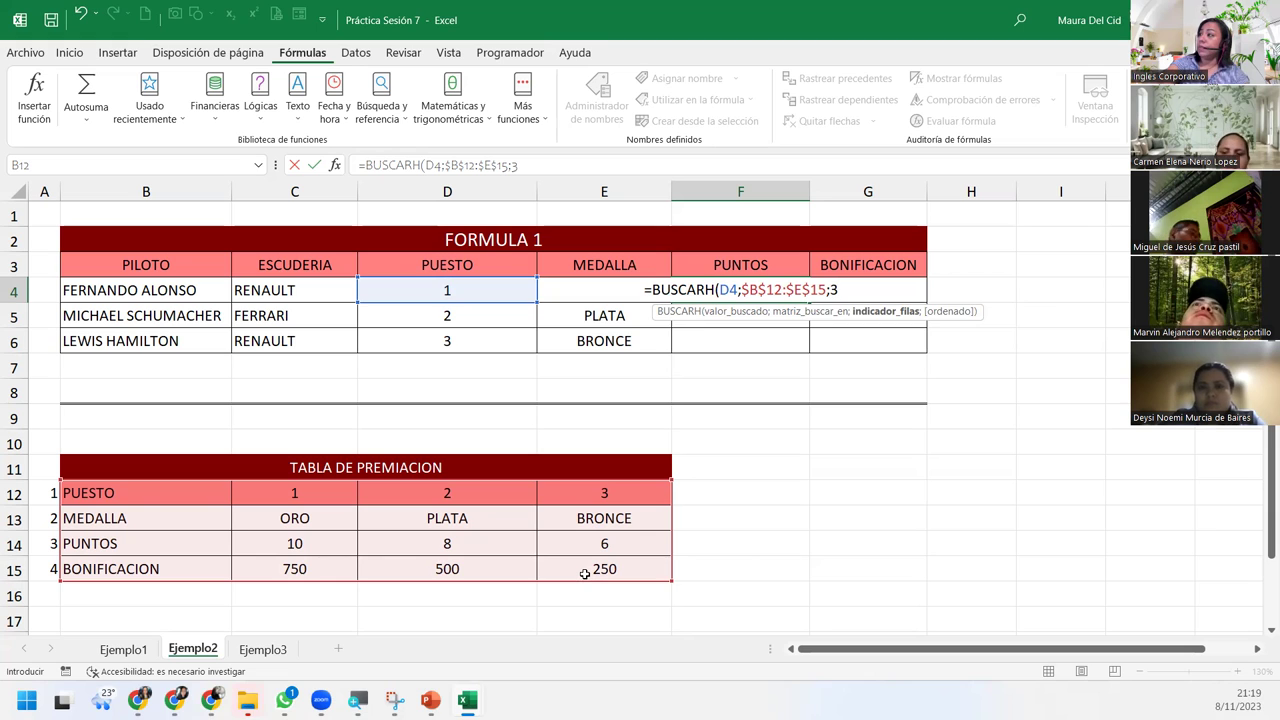
text(;0)
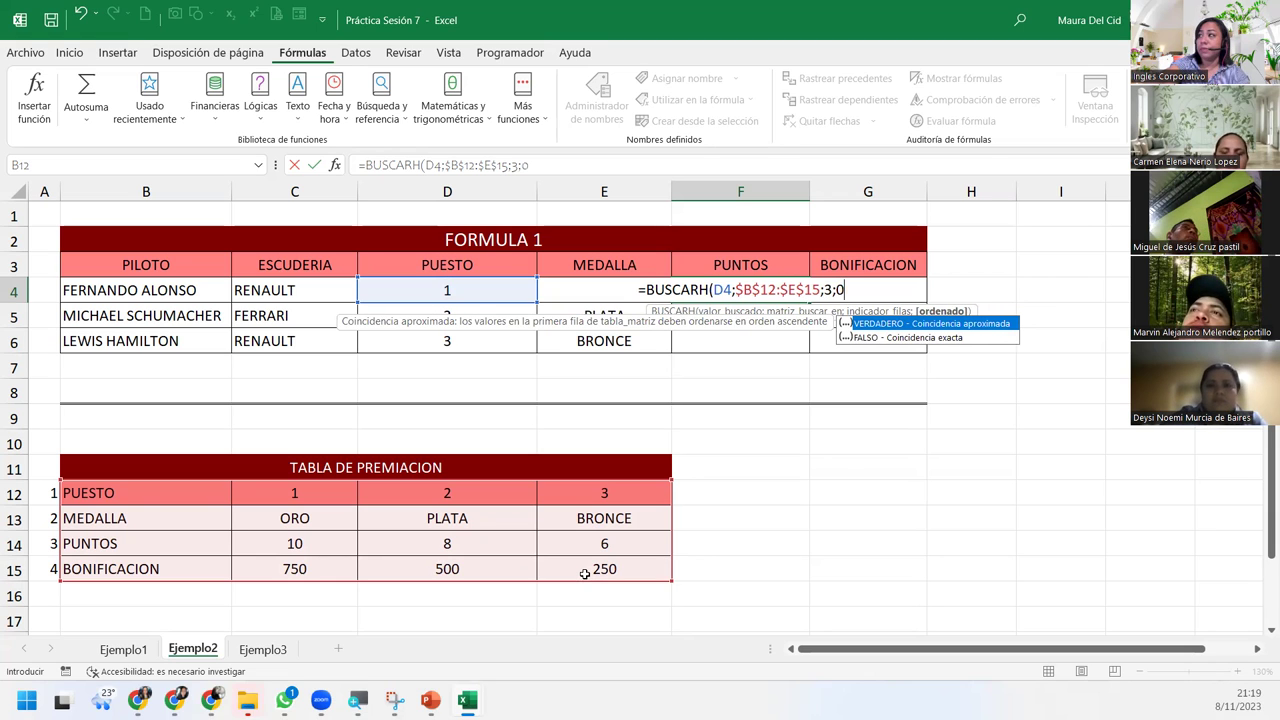
text())
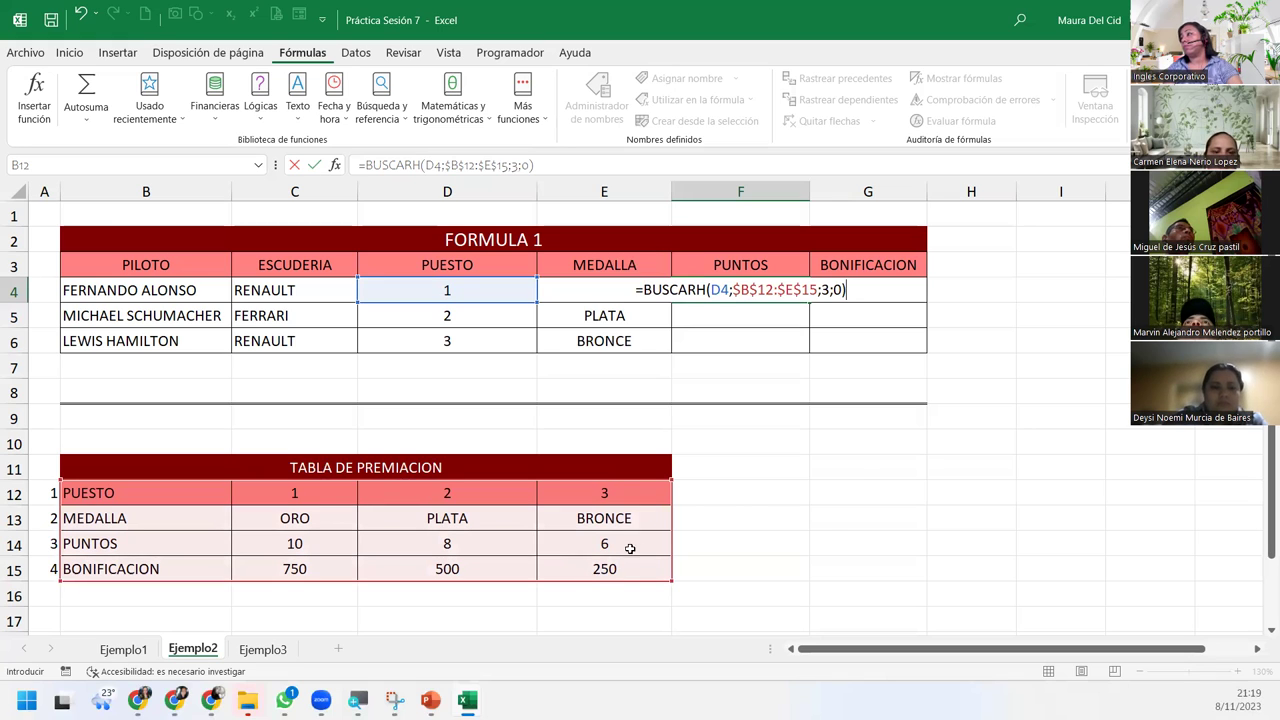
click(878, 287)
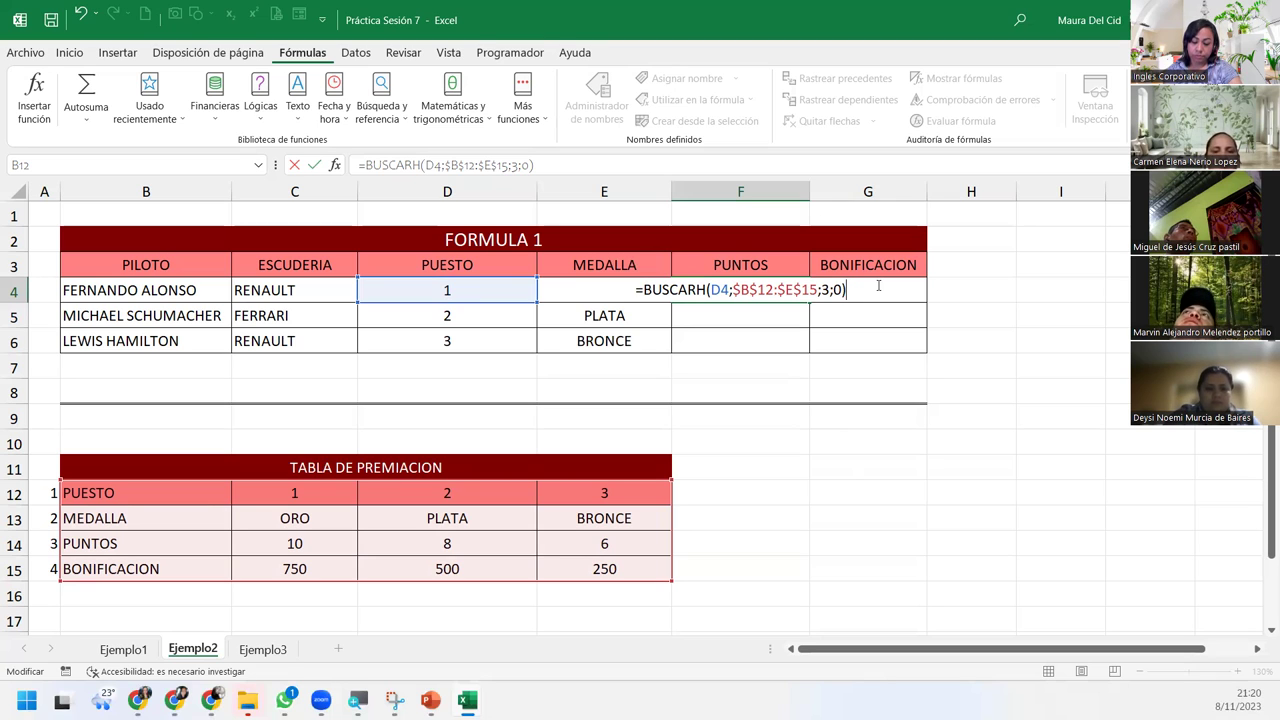
key(Return)
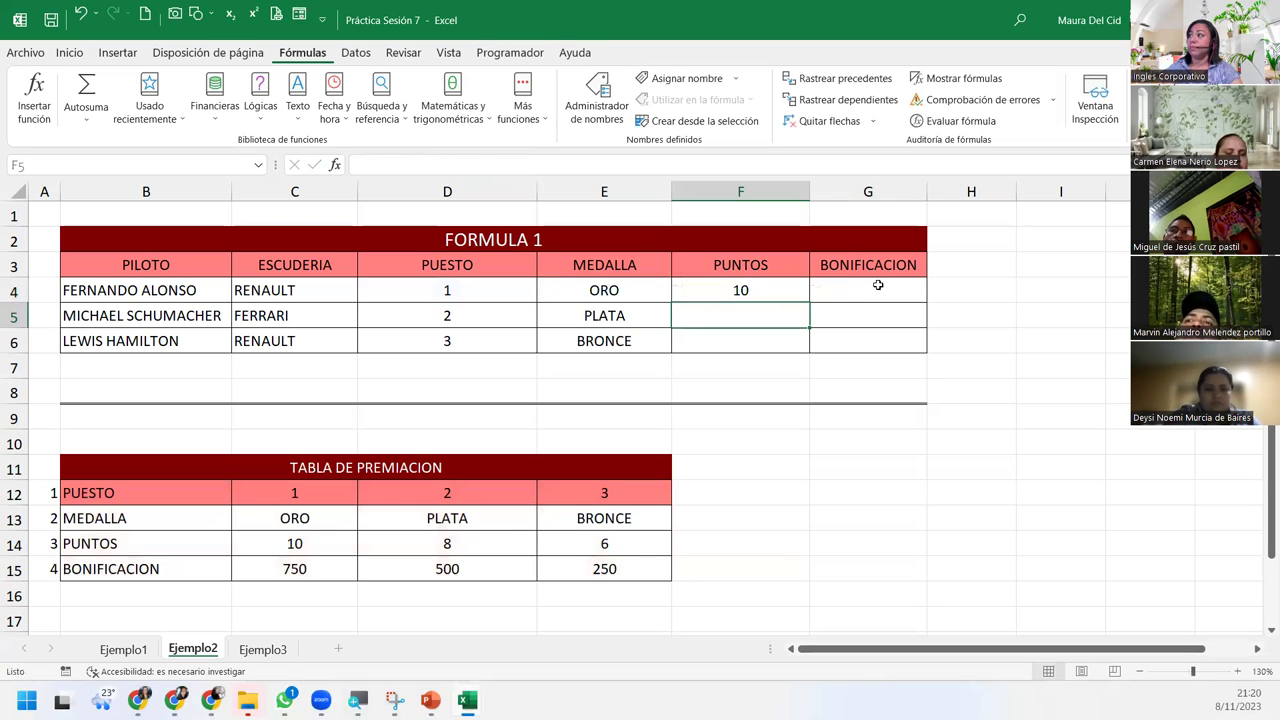
Step: Copy F4's points formula down to F6, so F5 and F6 show 8 and 6
click(782, 283)
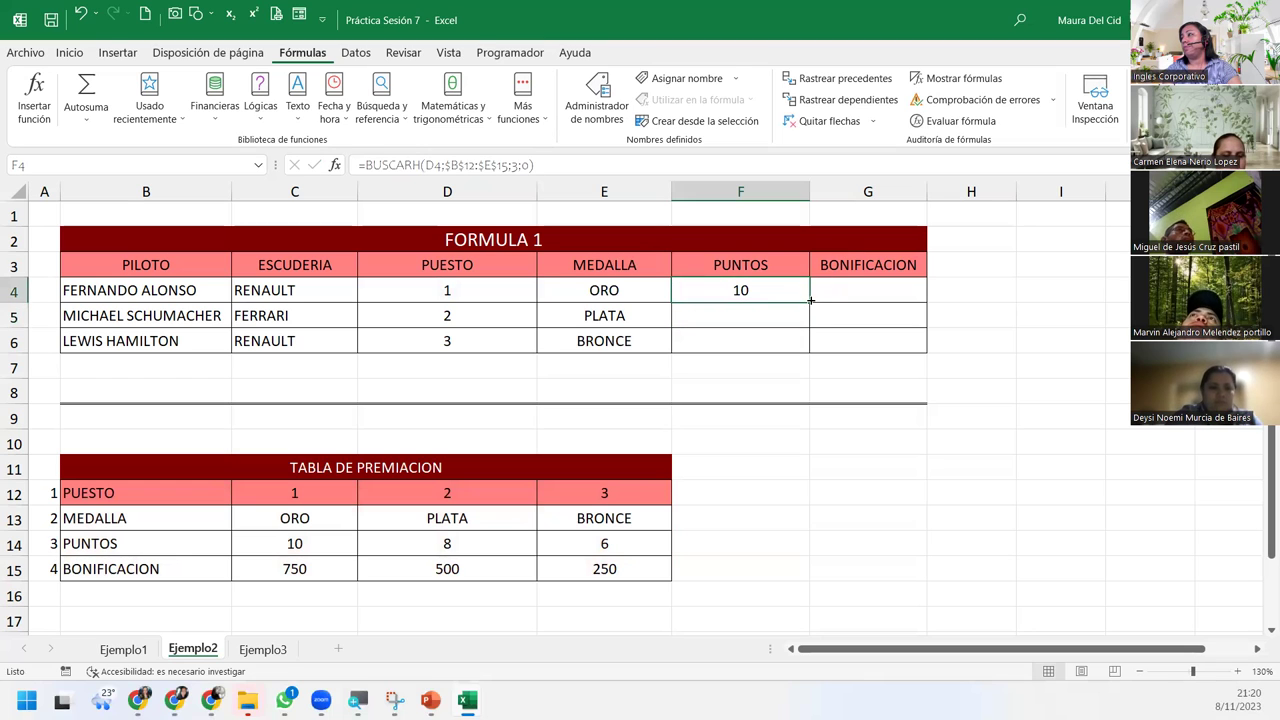
double_click(809, 302)
click(851, 291)
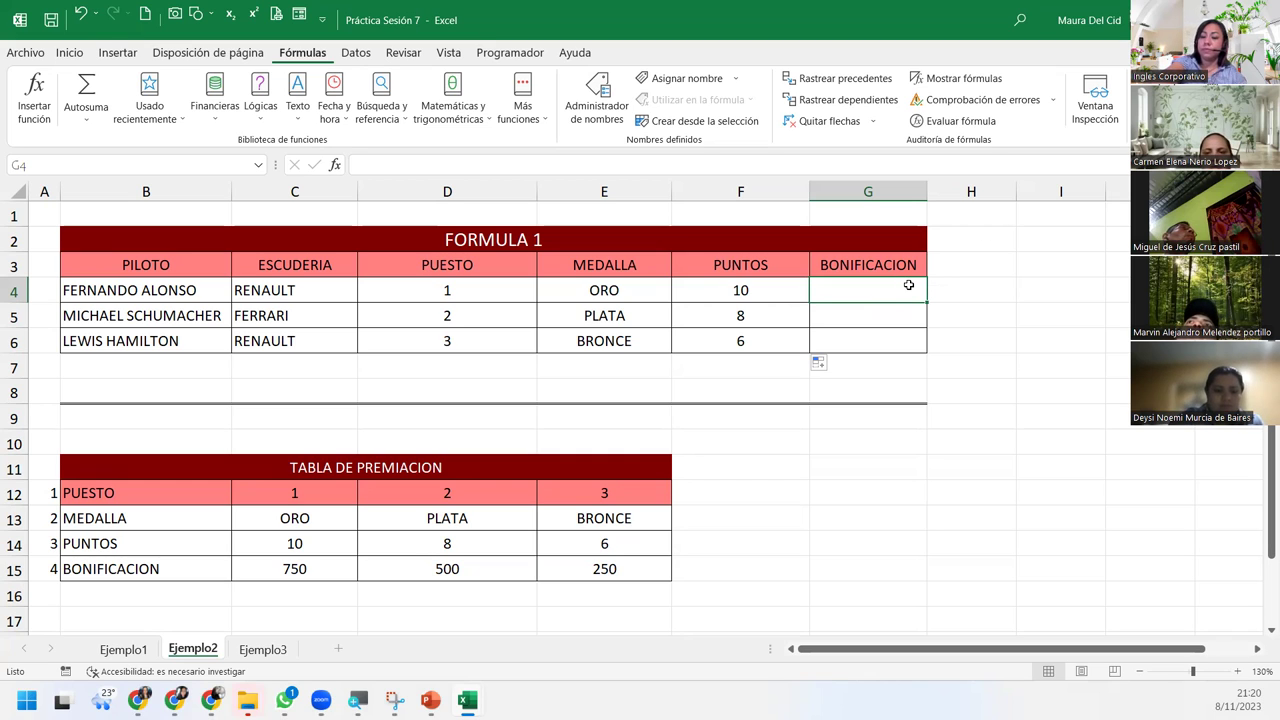
Step: Enter =BUSCARH(D4;$B$12:$E$15;4;0) in G4 so it shows the $750.00 bonus
text(=buscar)
key(Down)
key(Tab)
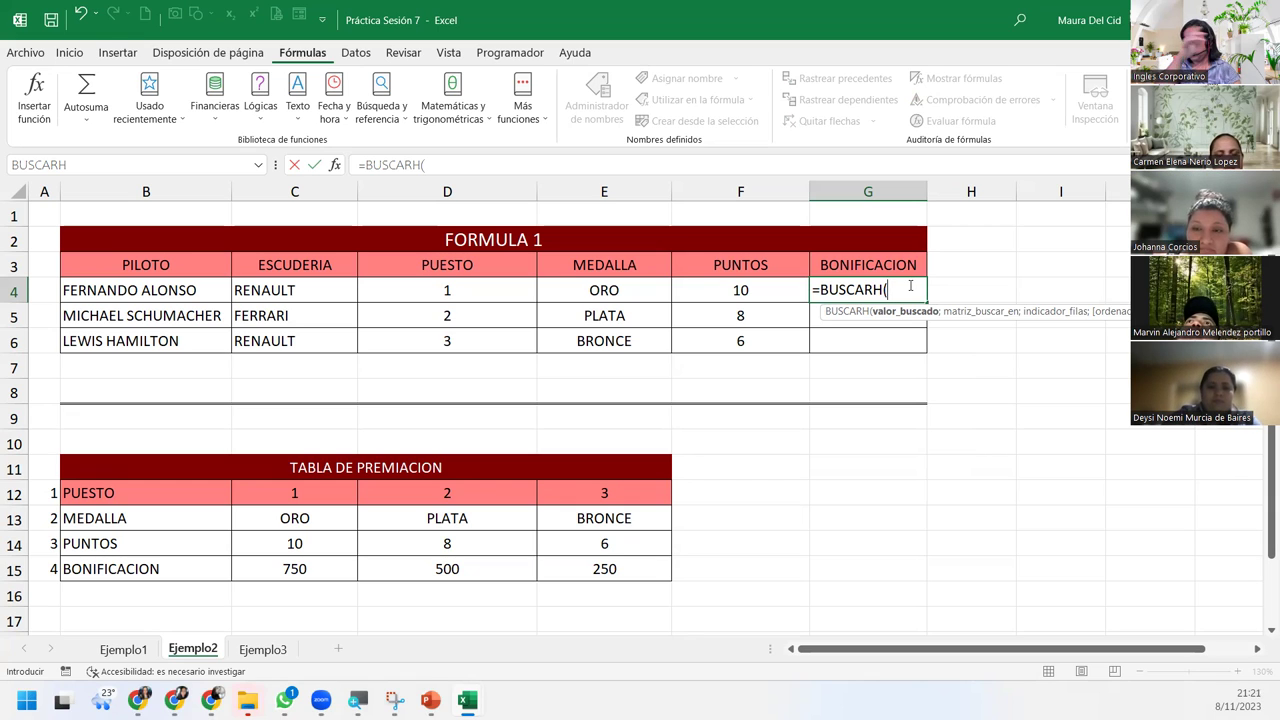
click(505, 291)
text(;)
mouse_move(129, 494)
mouse_down()
mouse_move(510, 571)
mouse_move(604, 573)
mouse_up()
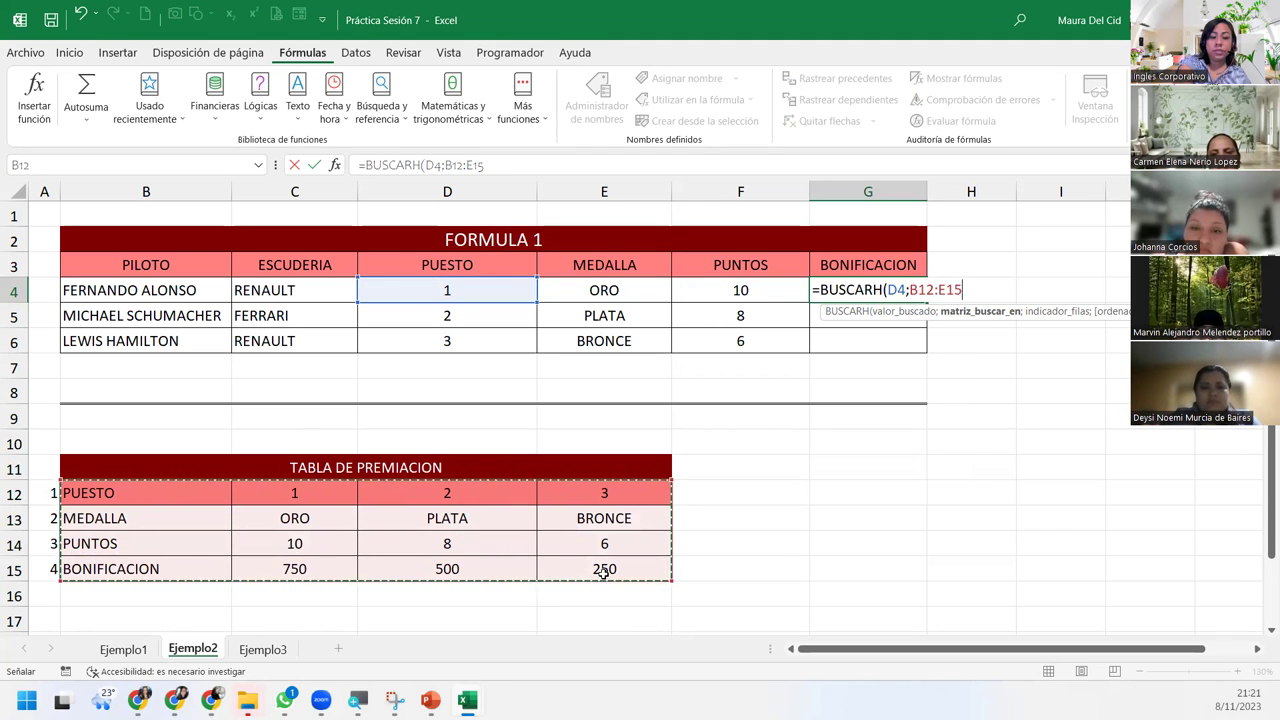
key(F4)
text($E$15;)
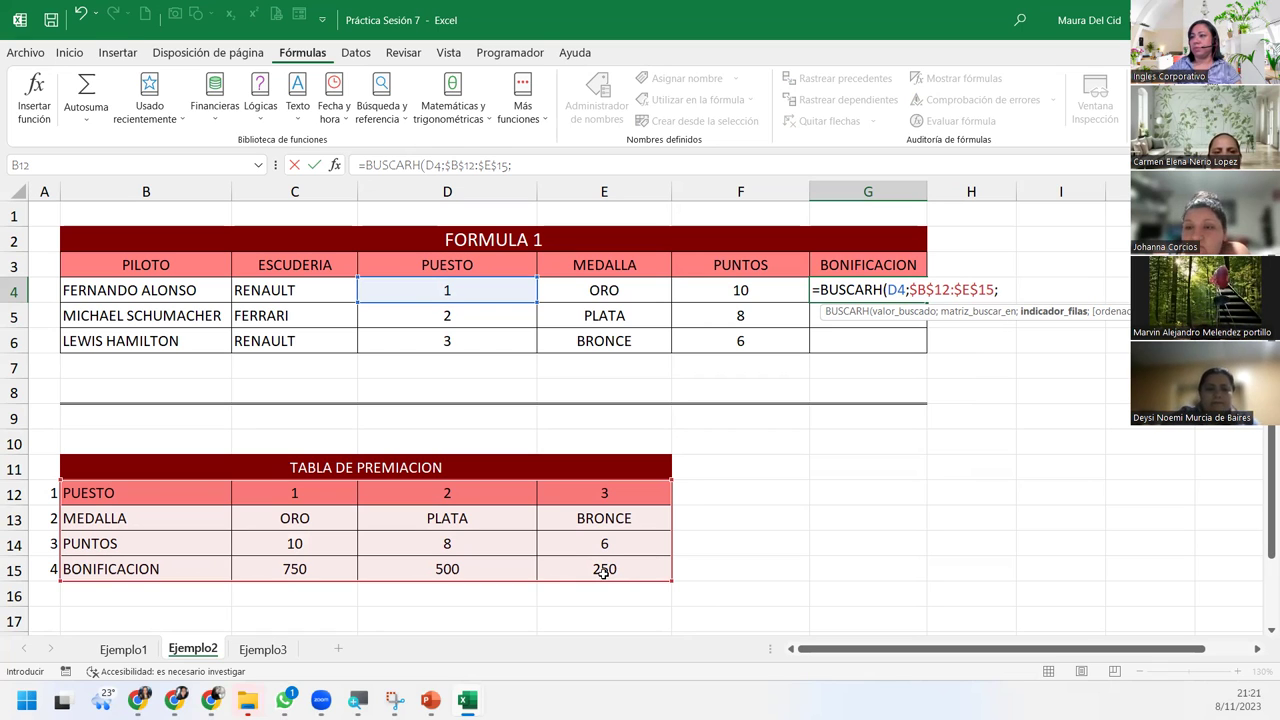
text(4)
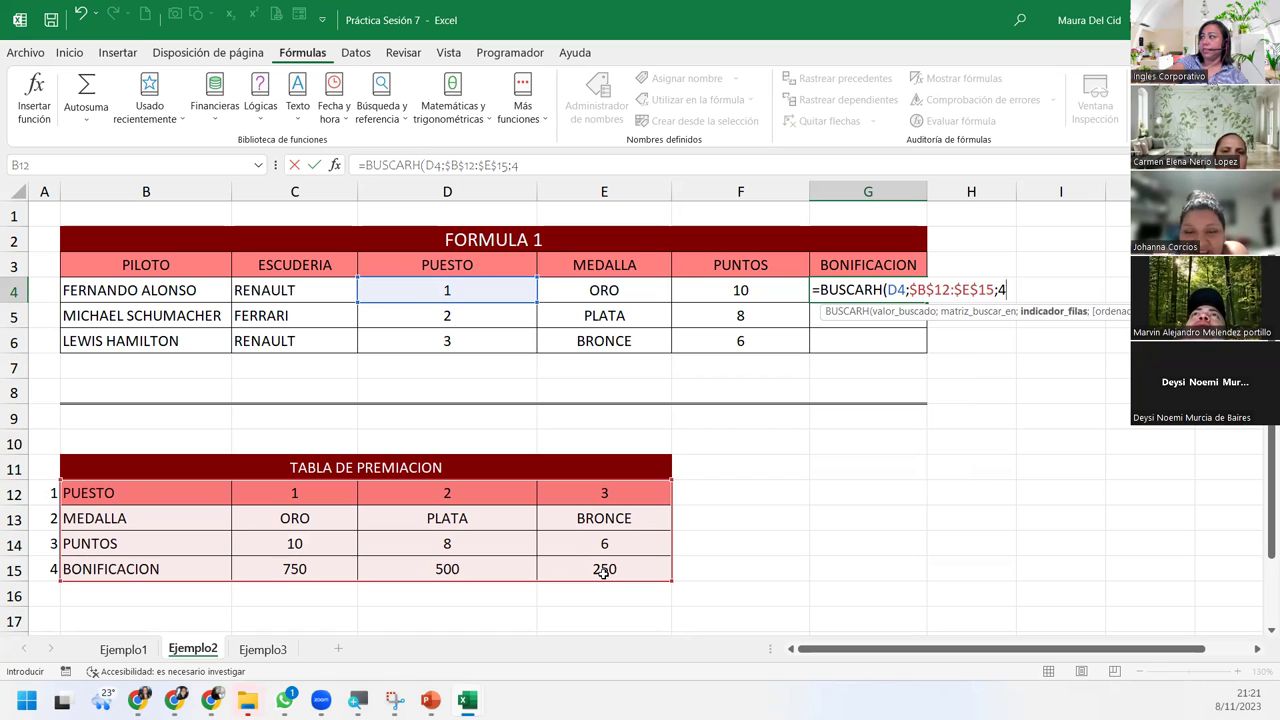
text(;)
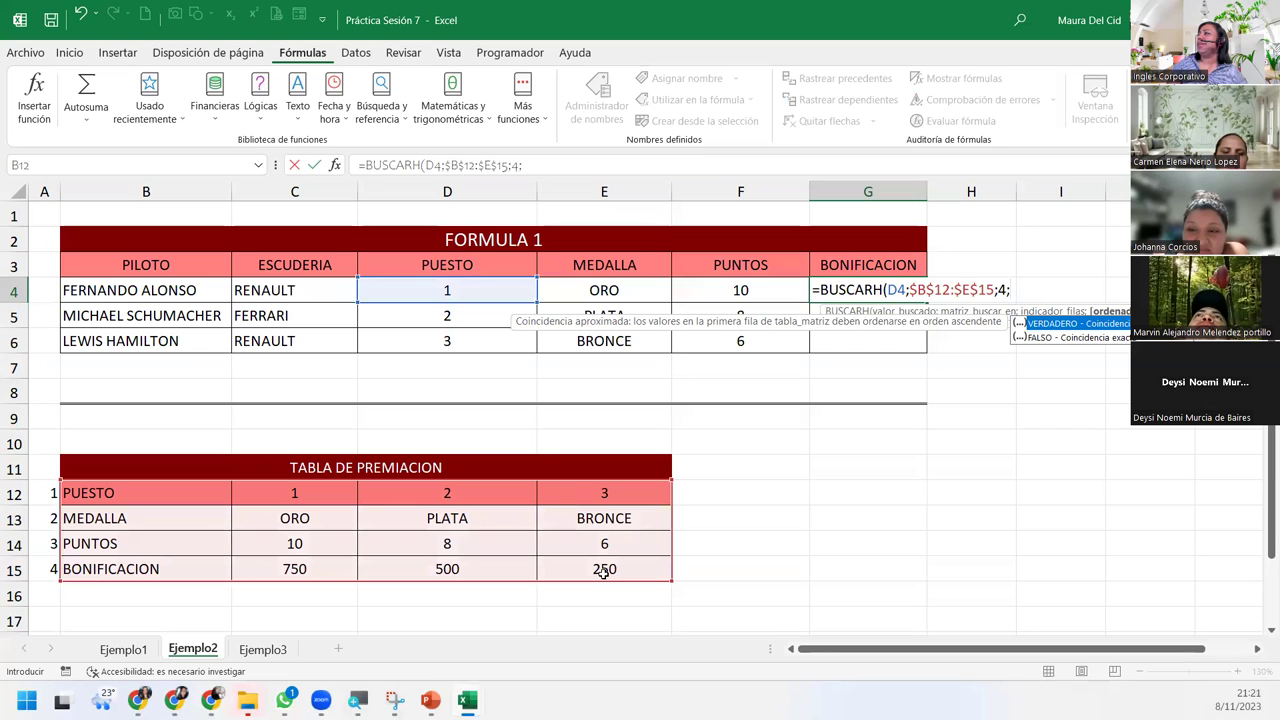
text(0)
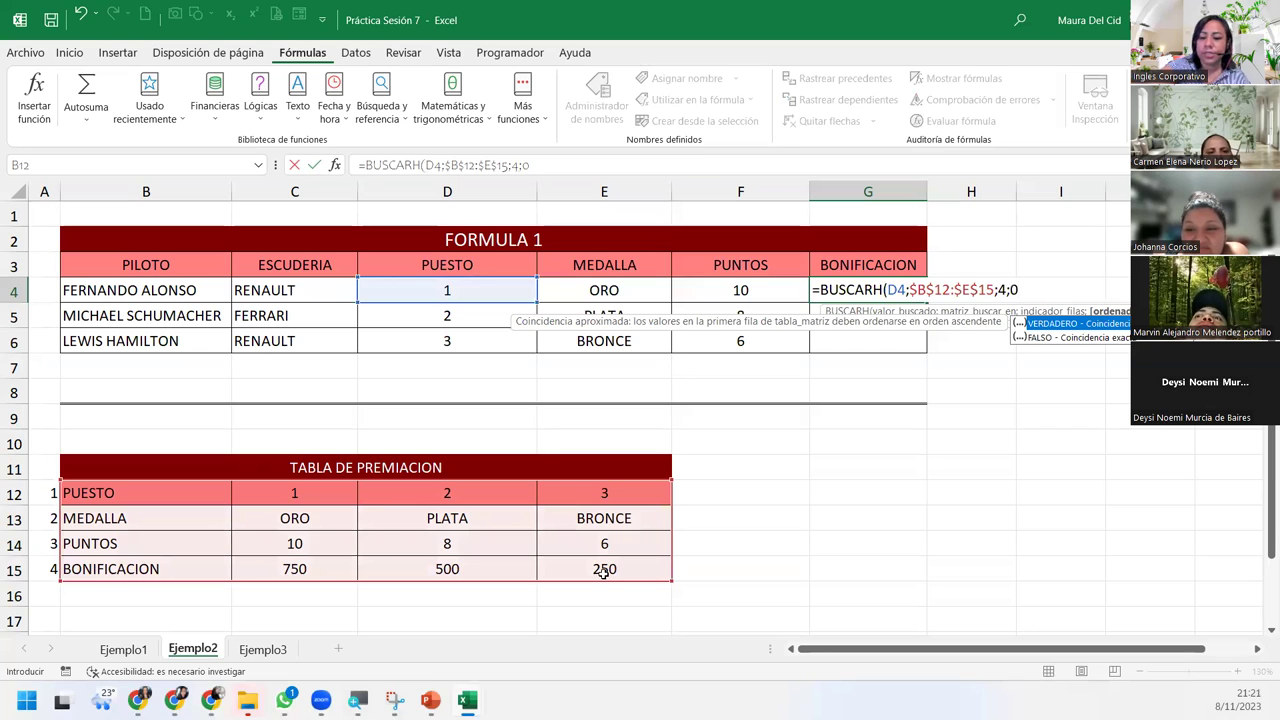
text())
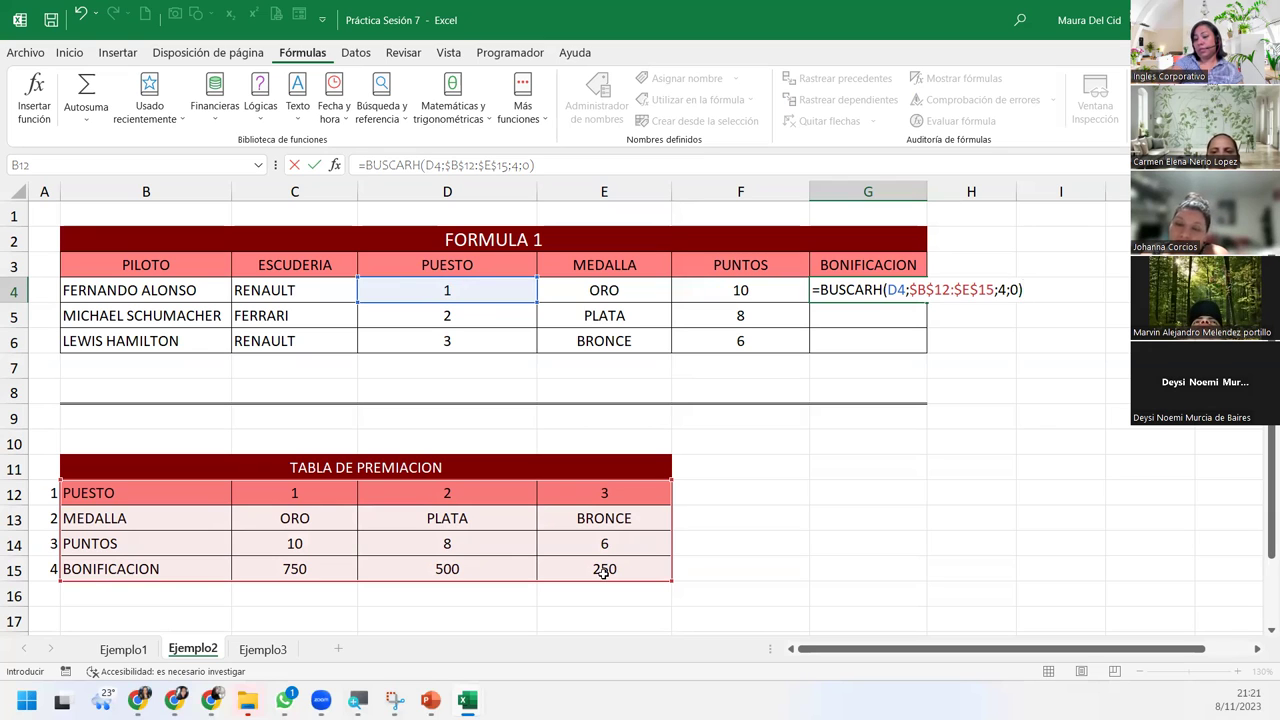
key(Return)
Step: Fill G4's bonus formula down to G6, giving $500.00 and $250.00
click(905, 294)
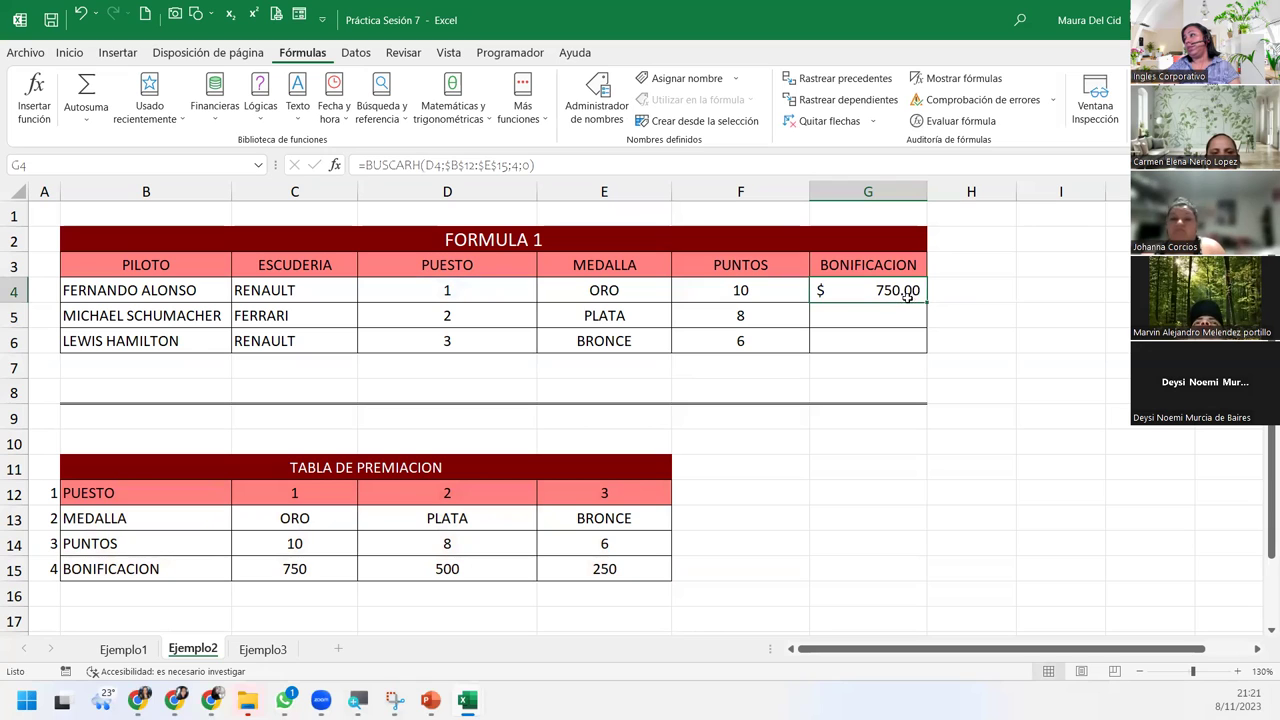
drag(926, 300, 880, 342)
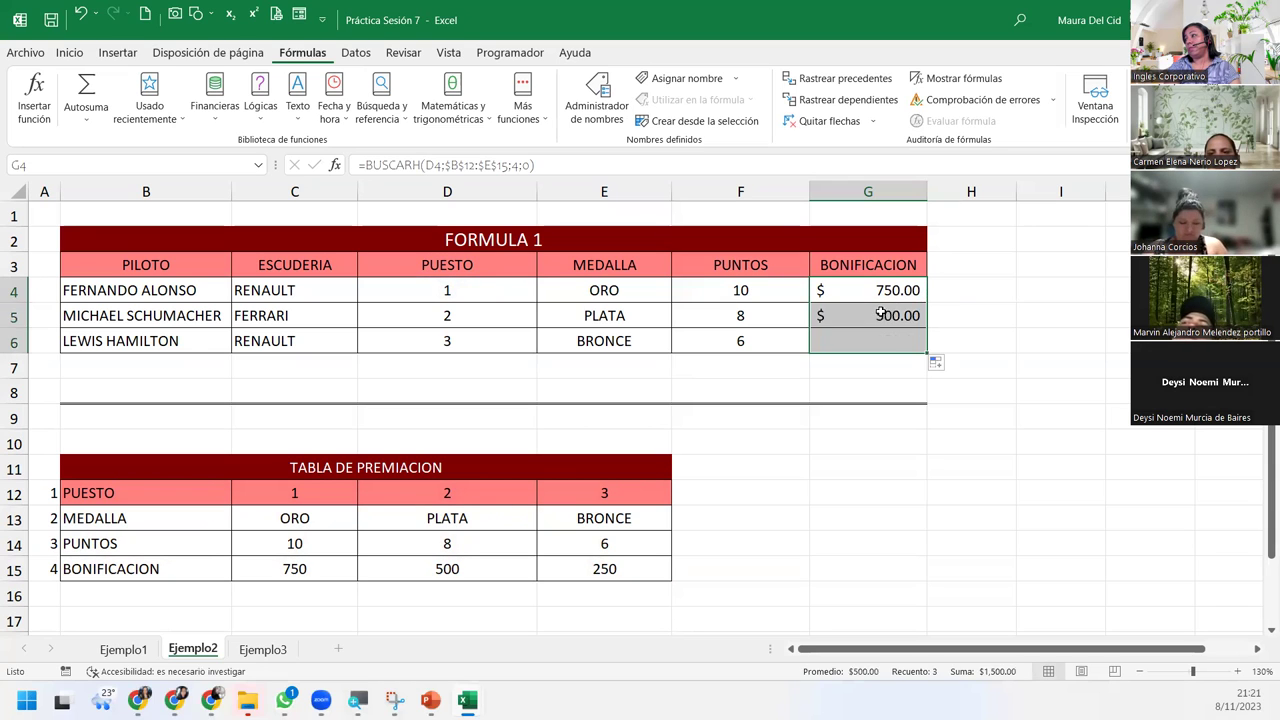
click(864, 362)
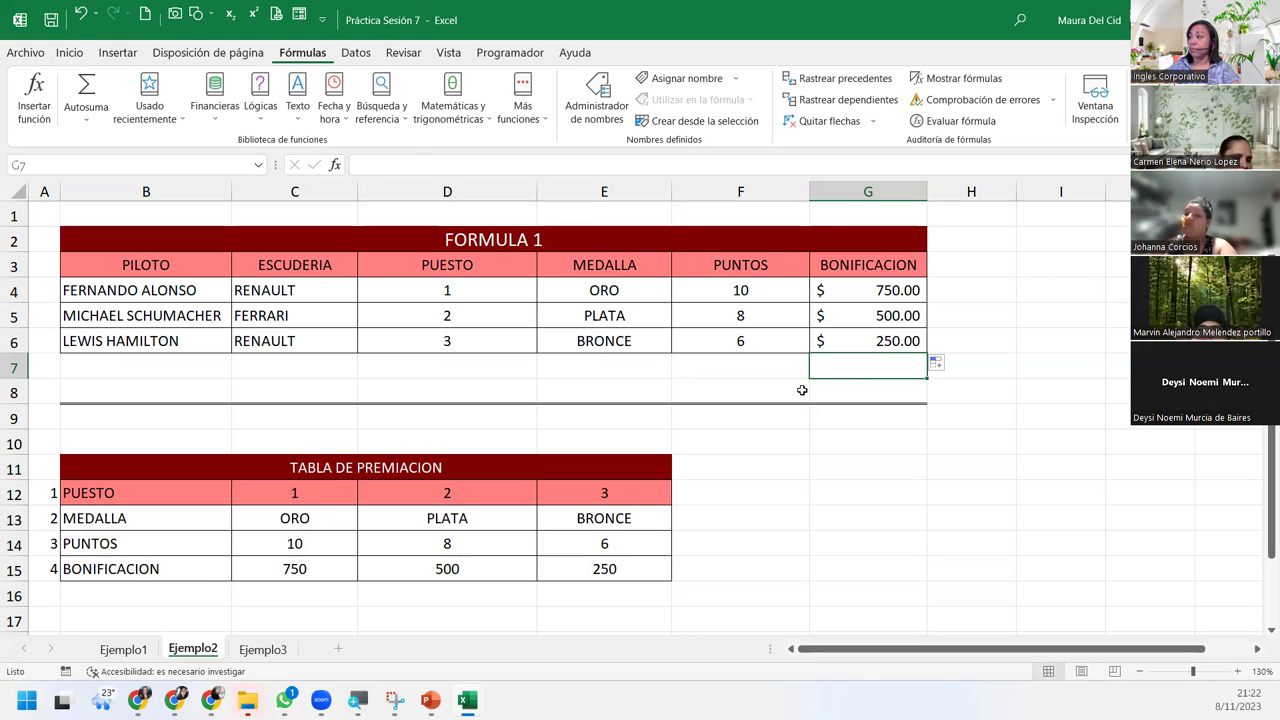
Step: Check the copied medal, points and bonus formulas in E4:G6
click(843, 316)
click(843, 288)
click(843, 318)
click(845, 338)
click(800, 340)
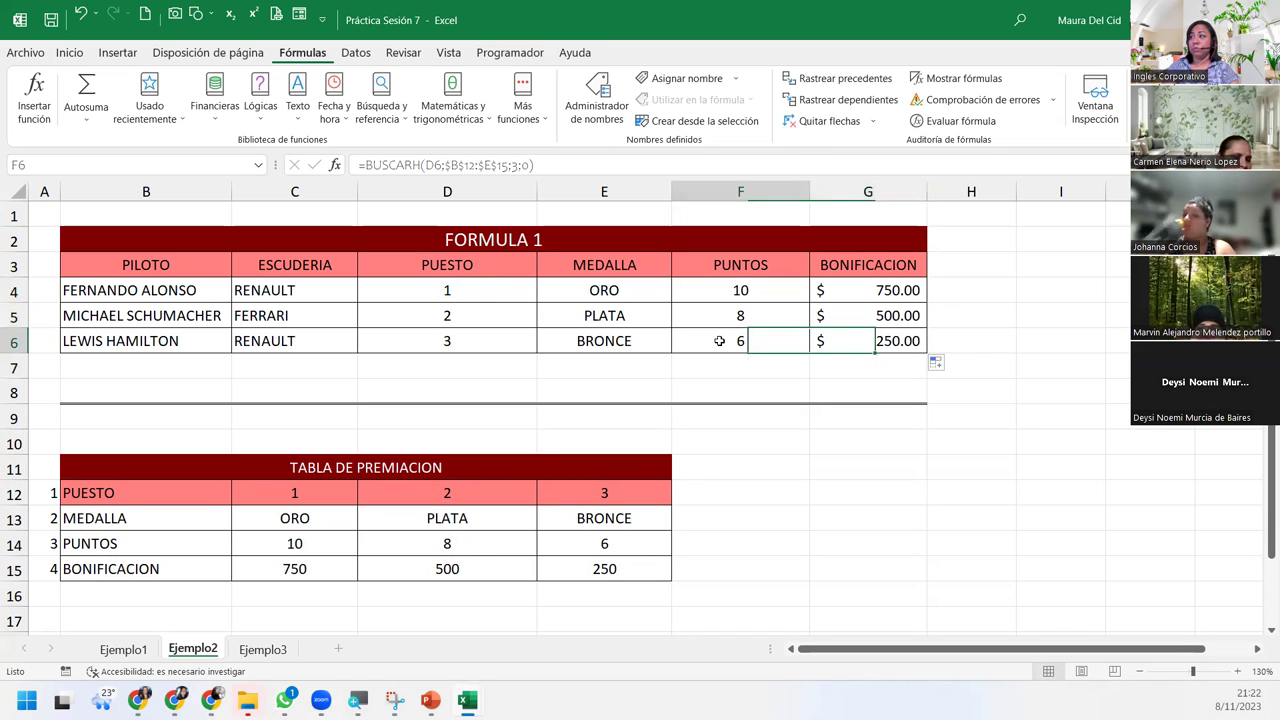
click(596, 342)
click(594, 315)
click(597, 290)
click(729, 290)
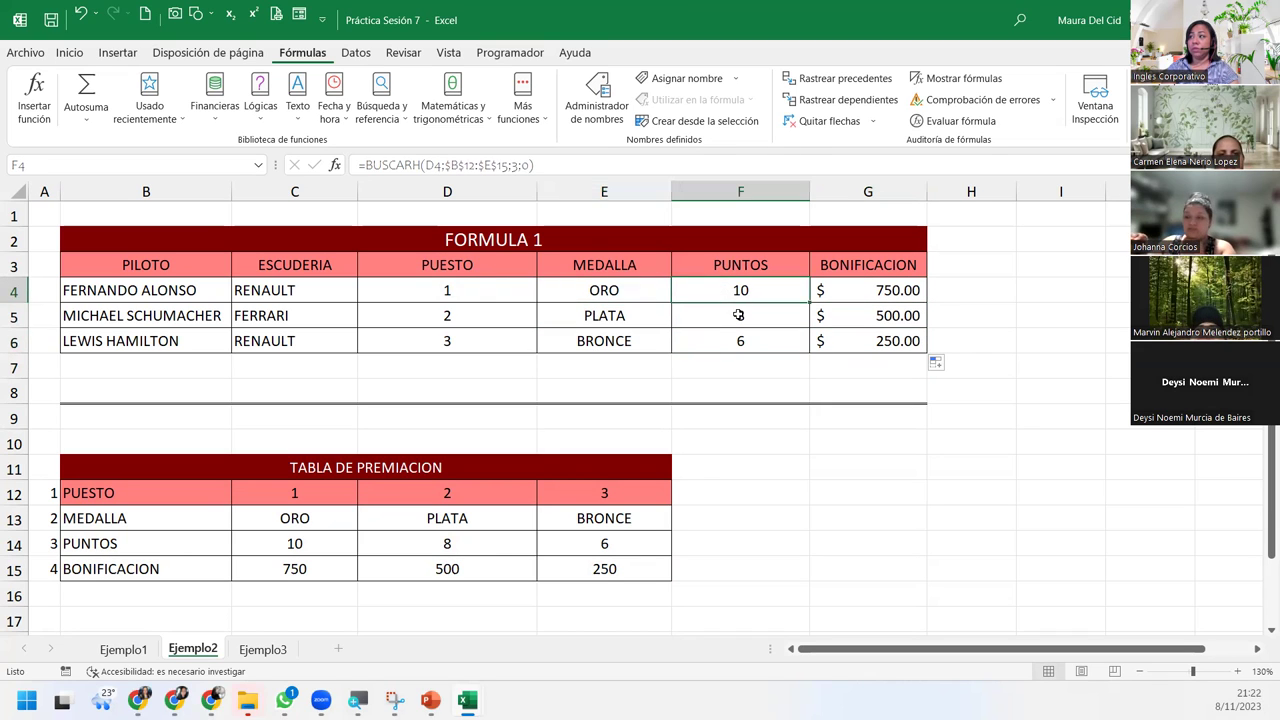
click(738, 315)
click(738, 341)
click(740, 391)
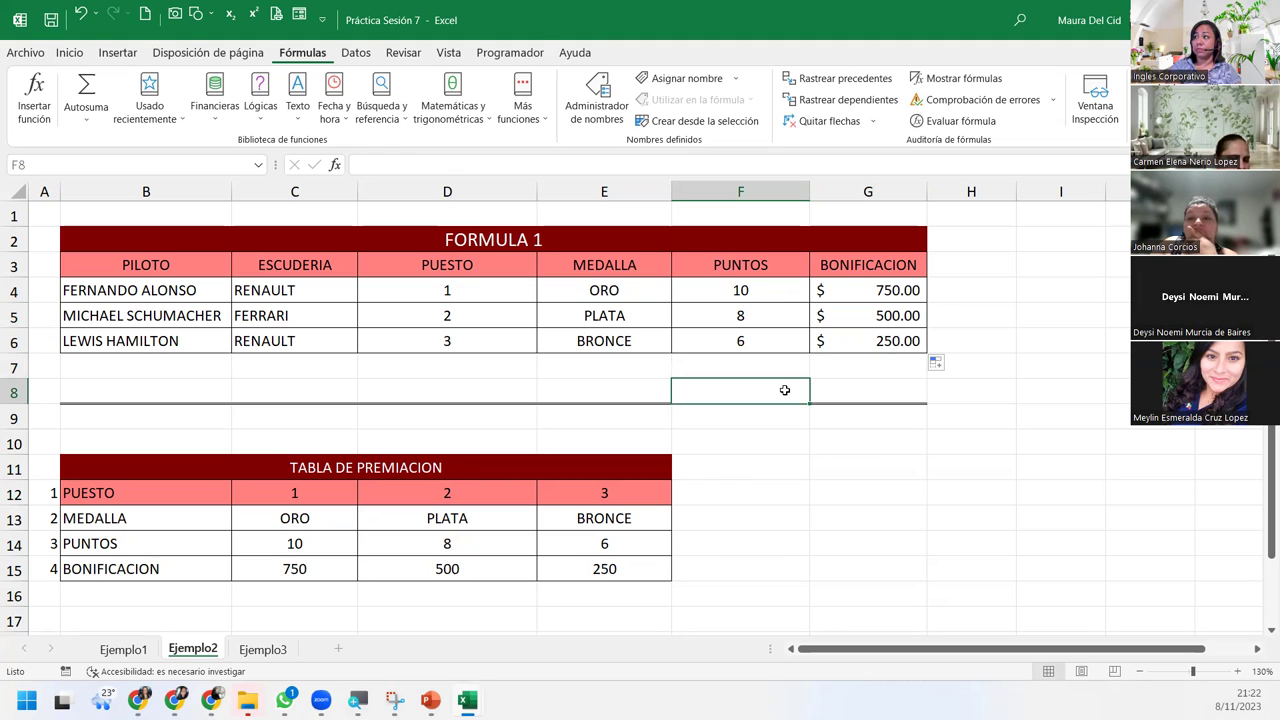
Step: Review F4's =BUSCARH(D4;$B$12:$E$15;3;0) formula and confirm it, showing 10 points
double_click(765, 296)
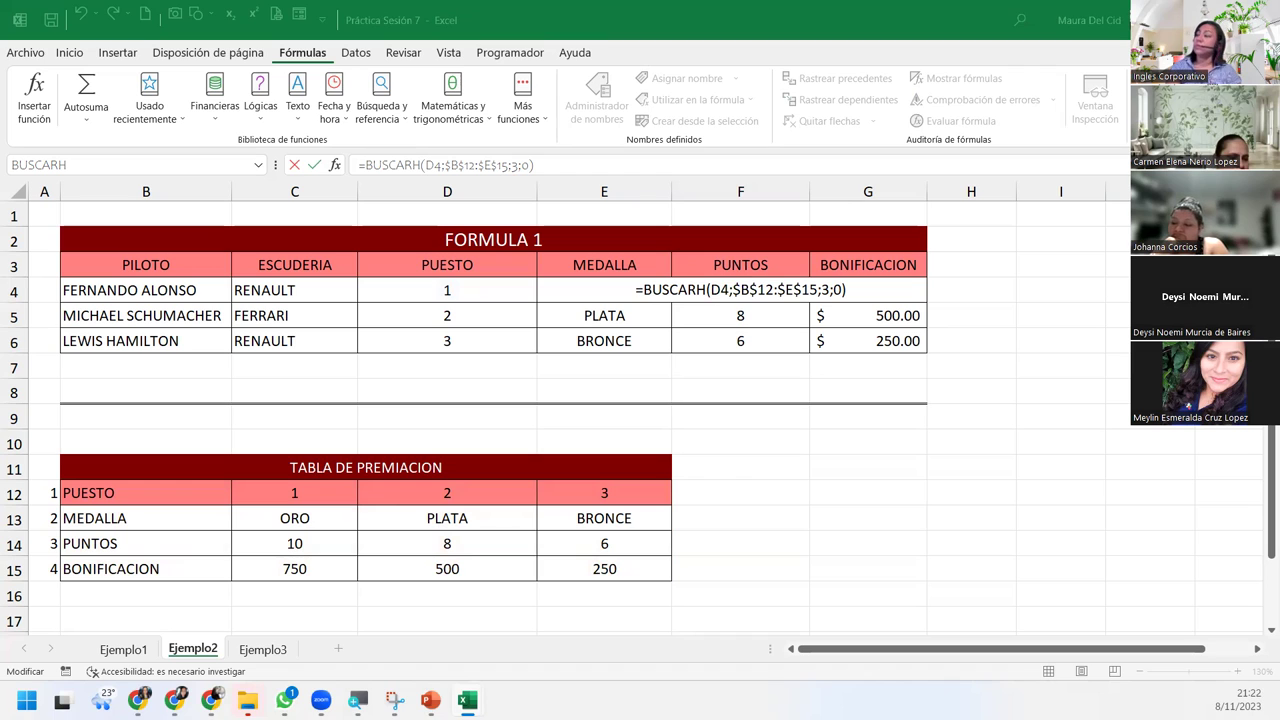
click(866, 290)
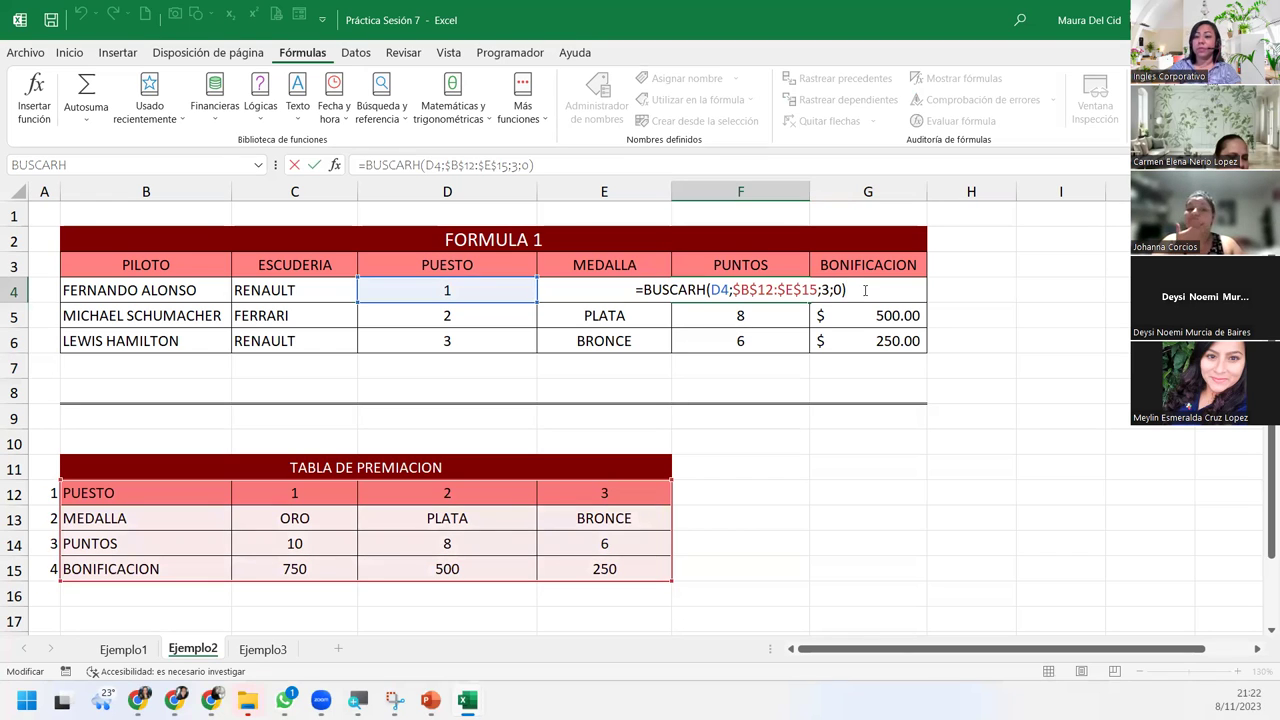
key(Return)
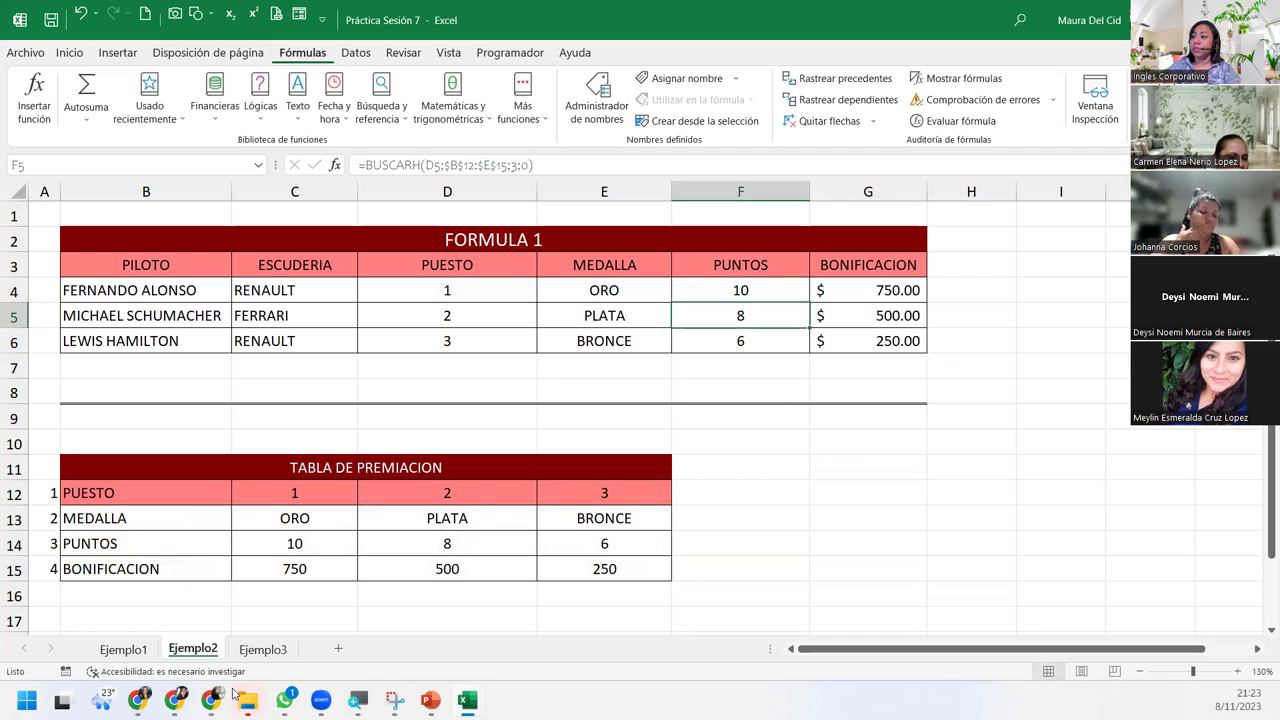
Step: Switch to the Ejemplo3 sheet and go over the prom.1, prom.2 and prom.3 prize rows
click(260, 650)
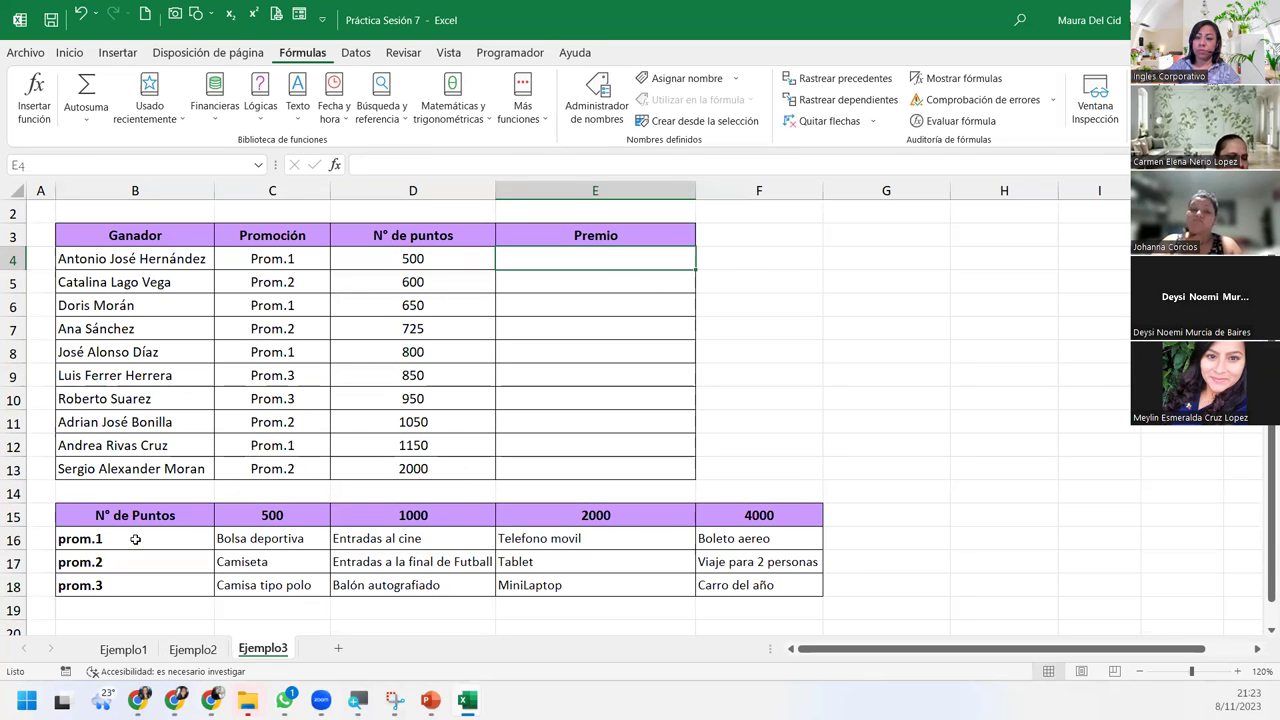
click(135, 539)
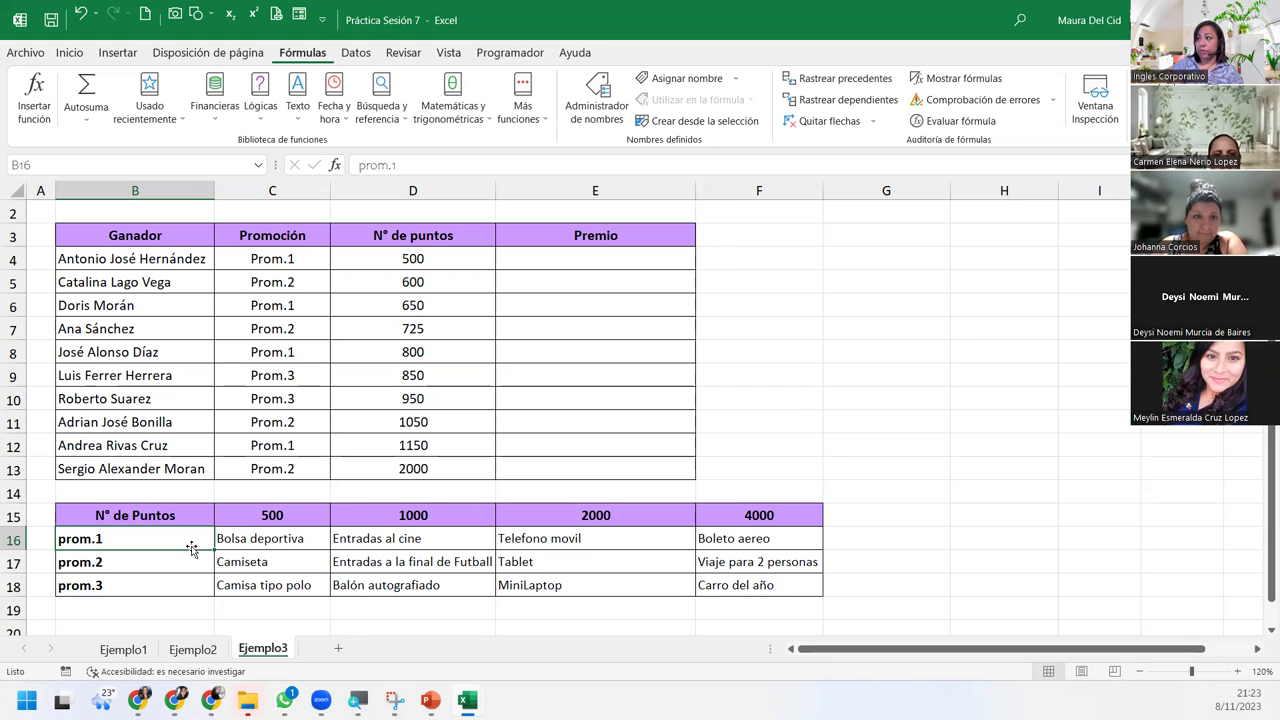
click(182, 558)
click(160, 583)
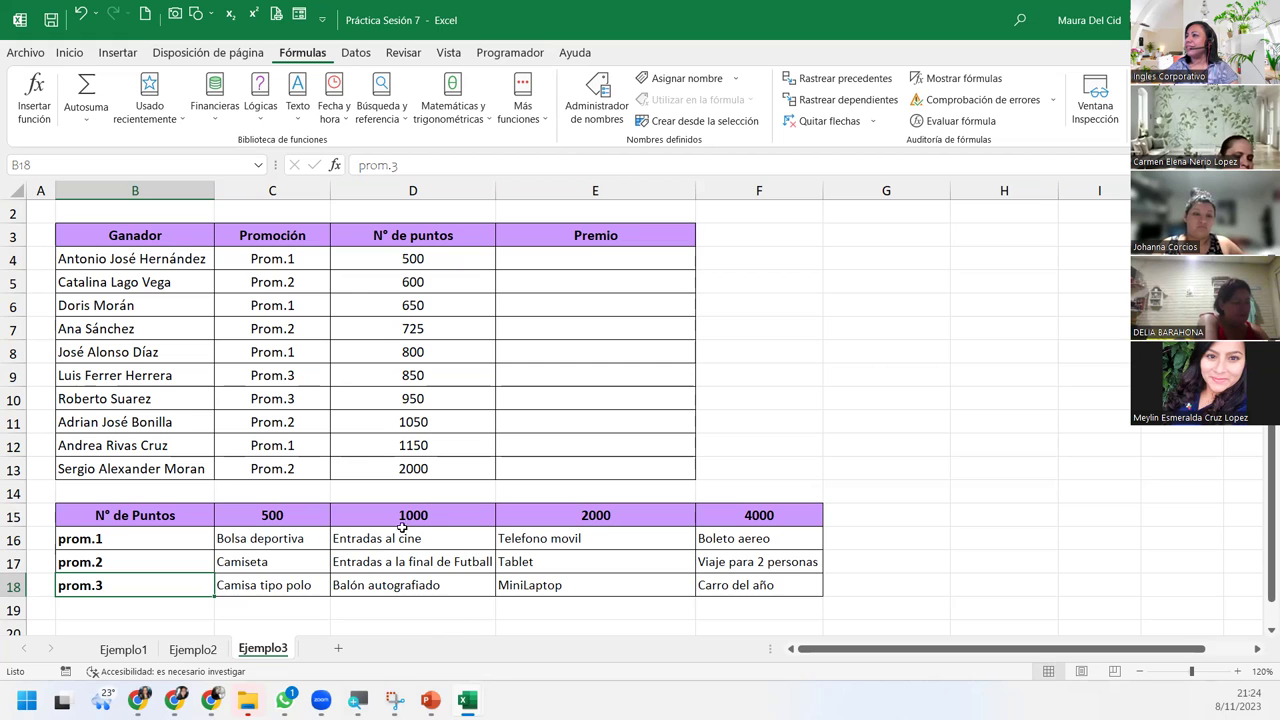
click(613, 268)
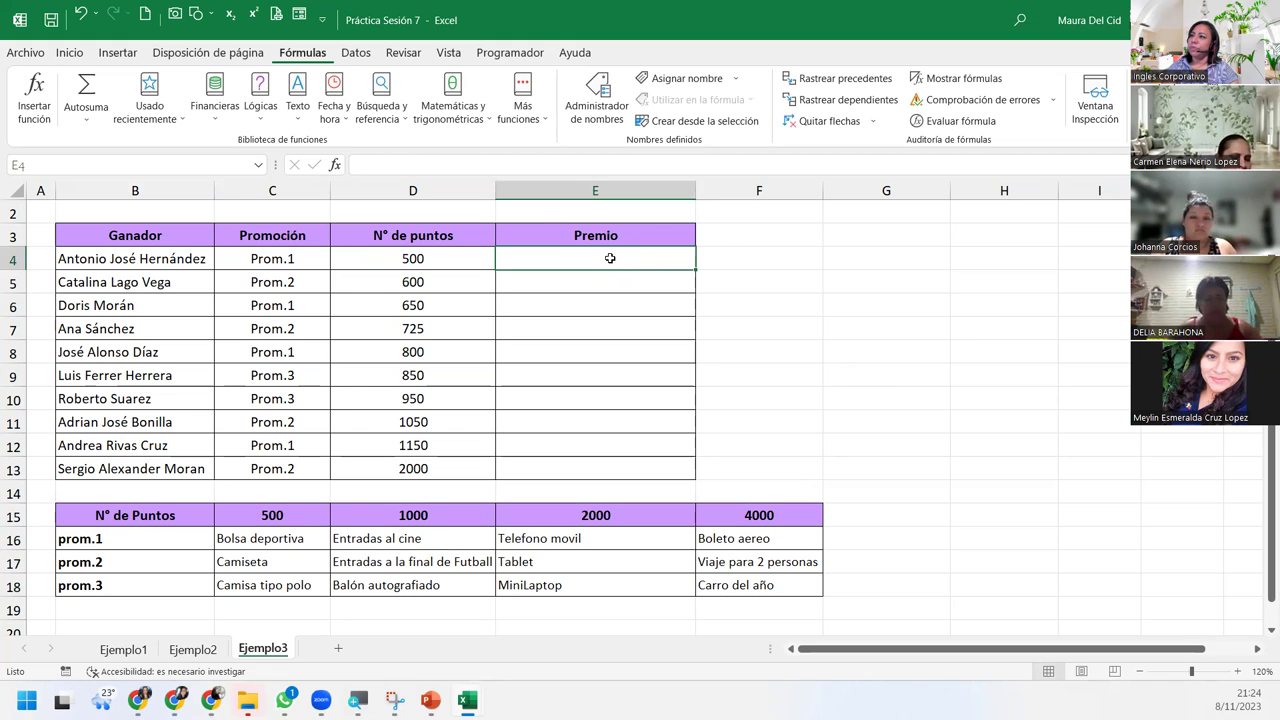
click(131, 262)
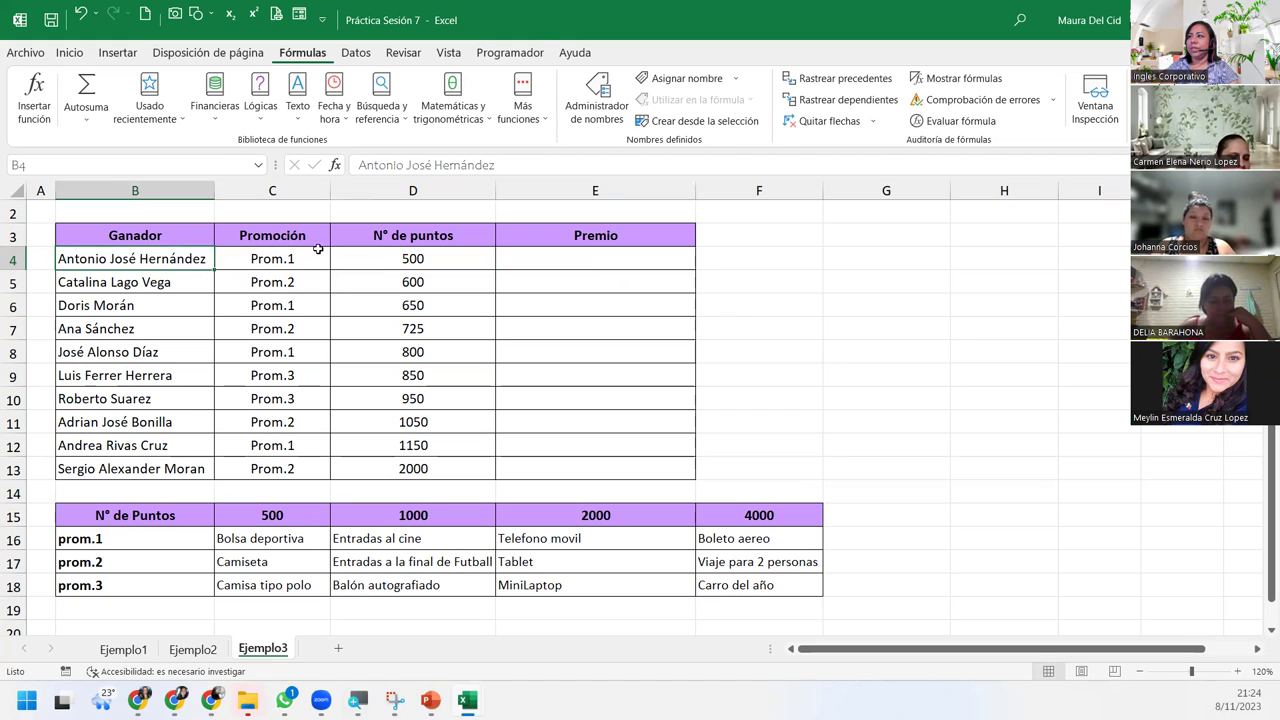
click(414, 253)
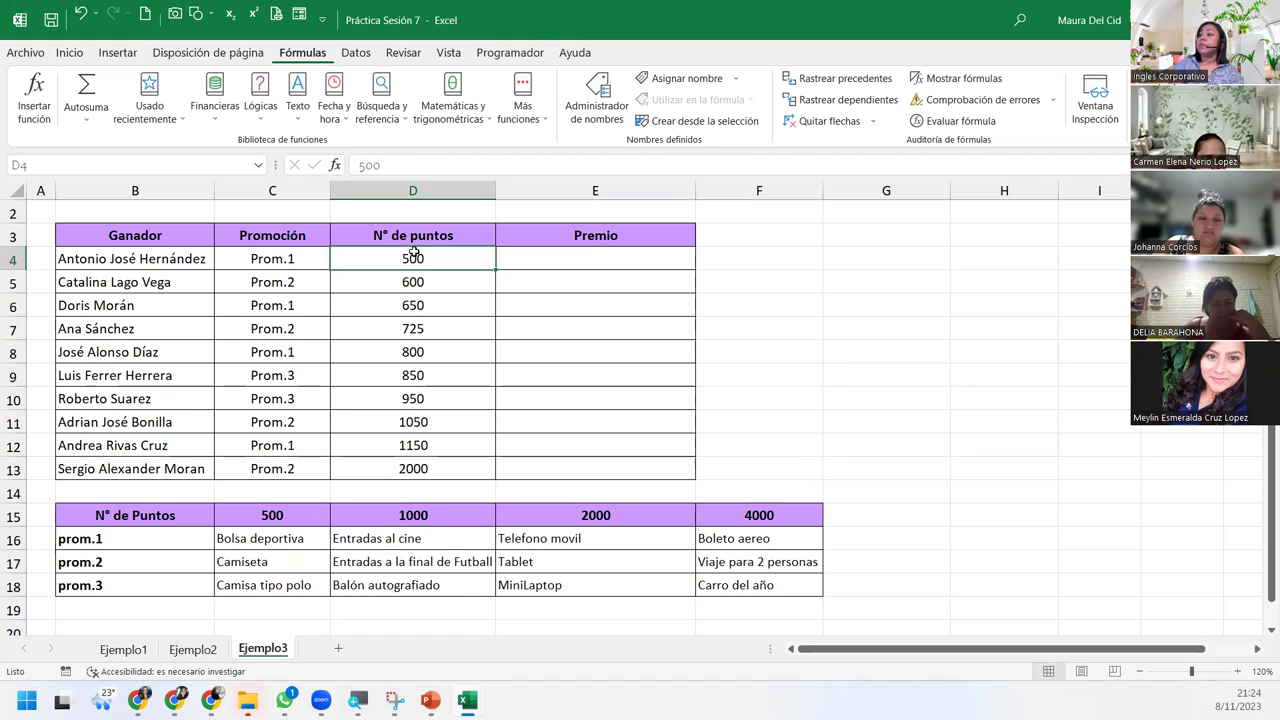
click(262, 540)
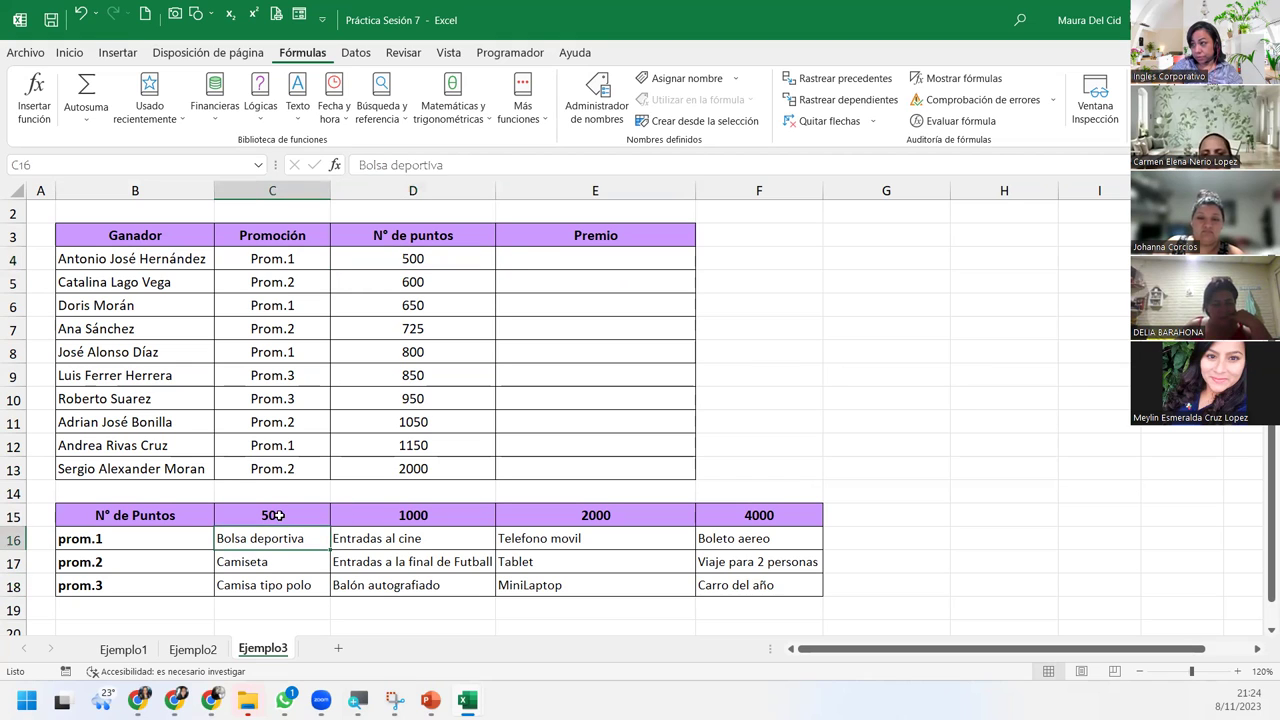
drag(138, 538, 240, 545)
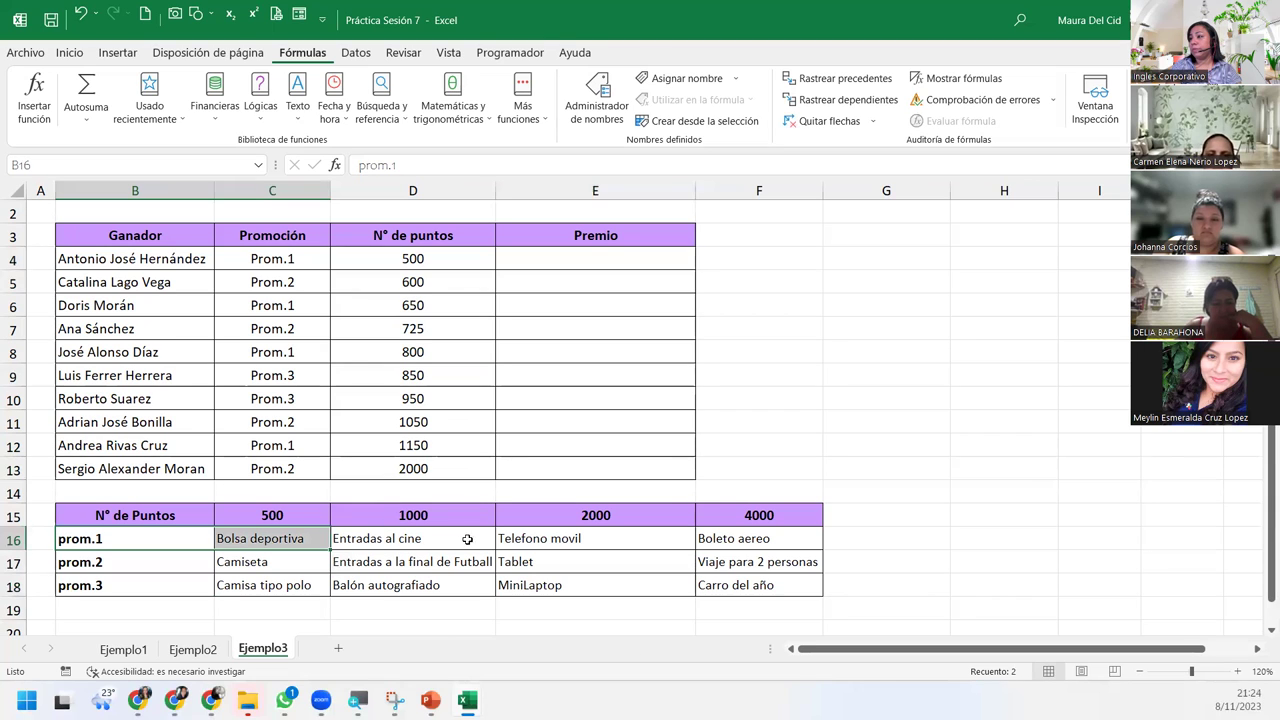
drag(494, 468, 162, 466)
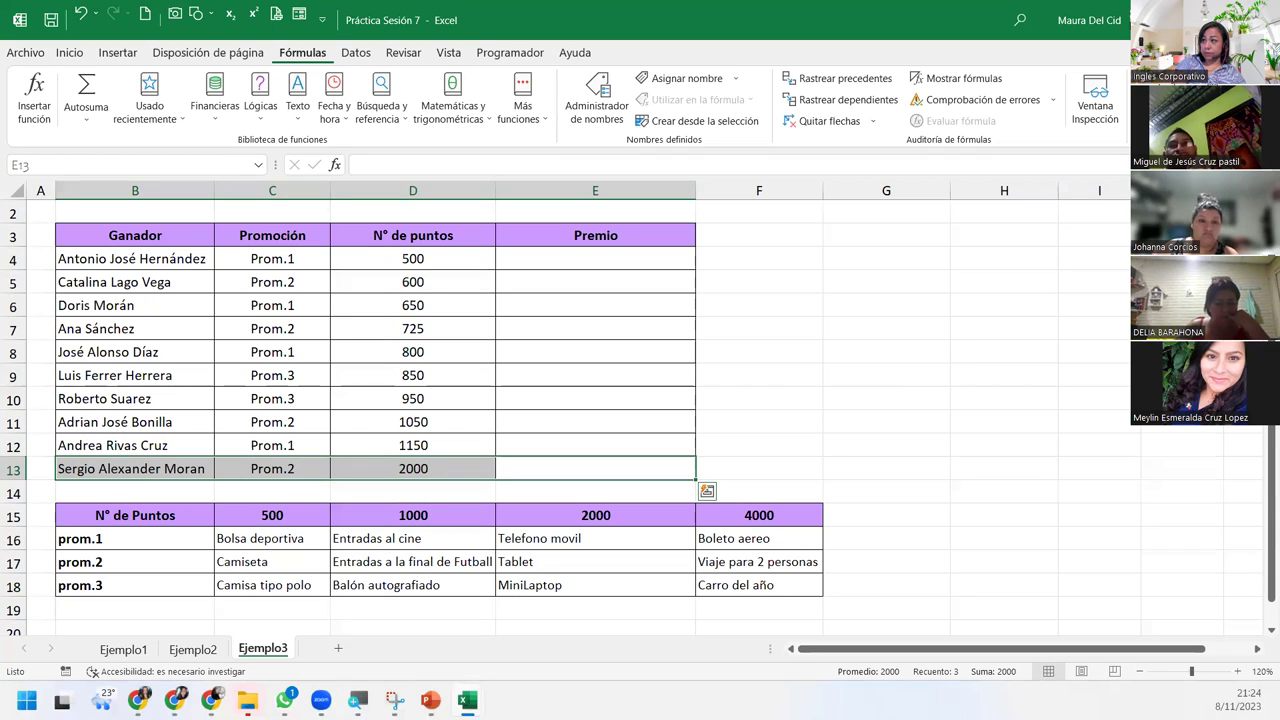
Step: Change C4 from Prom.1 to Prom.3 and compare it with the prom.3 'Camisa tipo polo' prize
key(Escape)
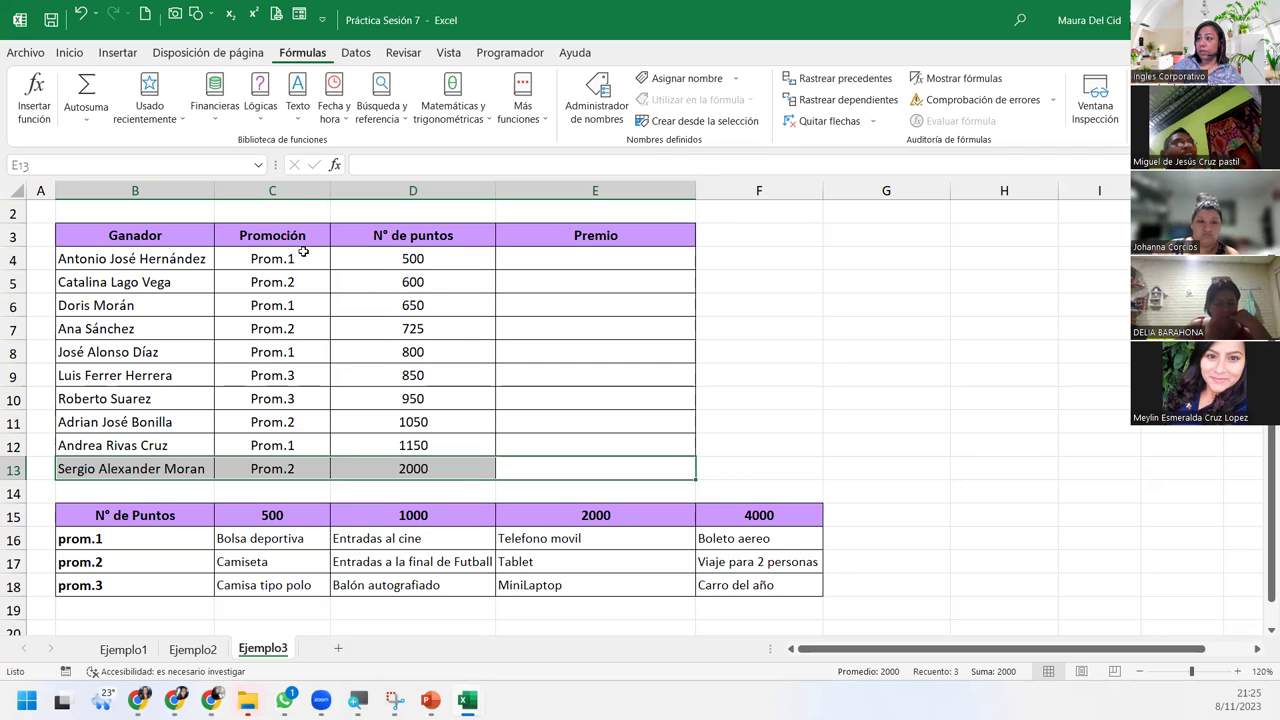
click(303, 252)
double_click(303, 252)
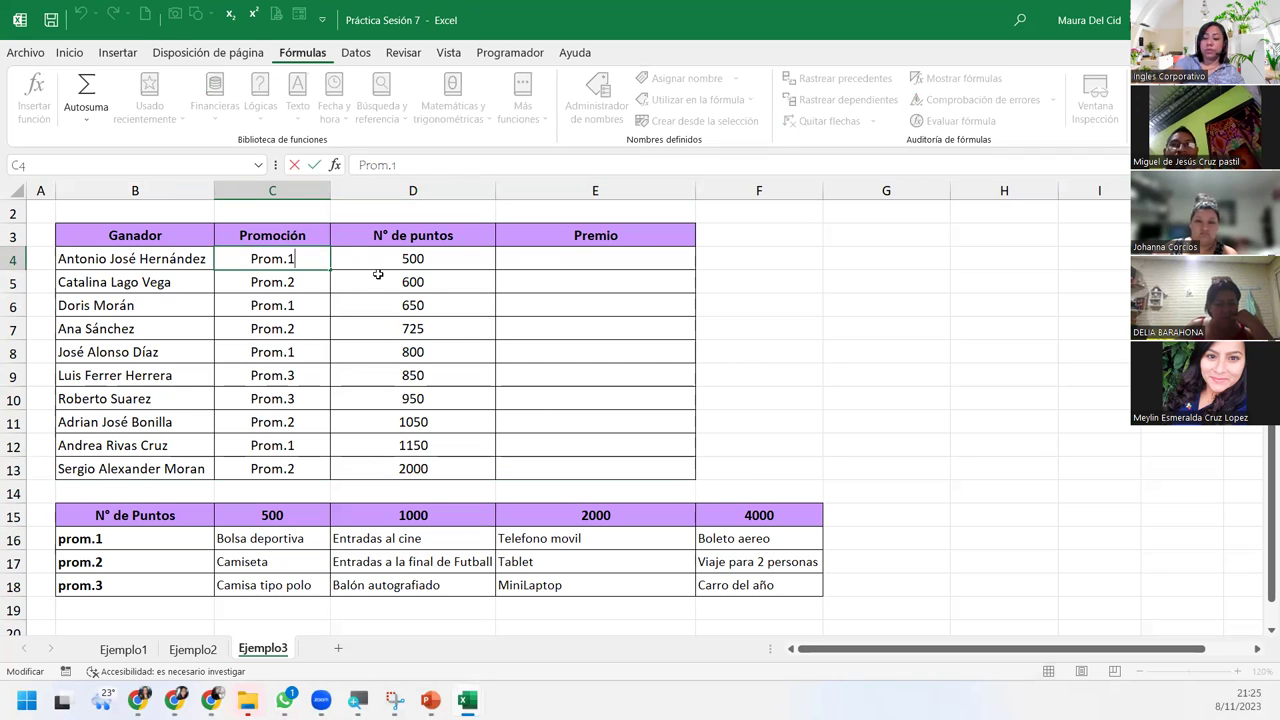
key(BackSpace)
text(3)
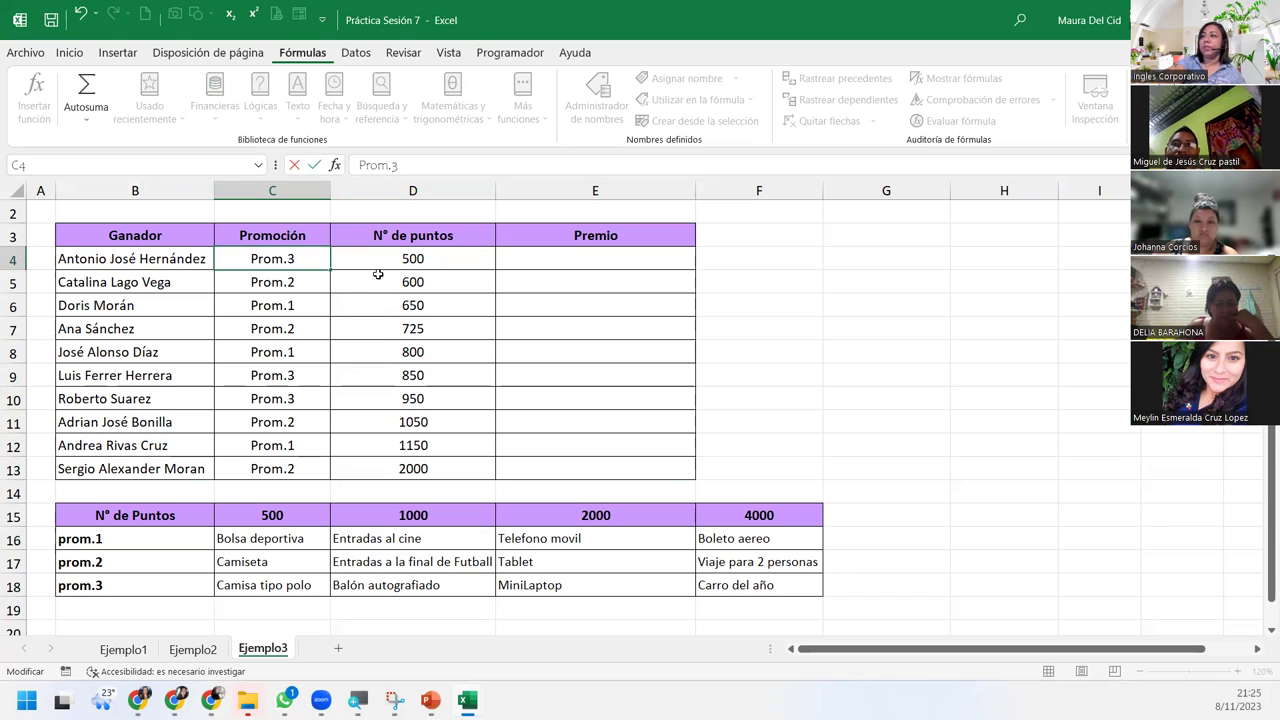
key(Return)
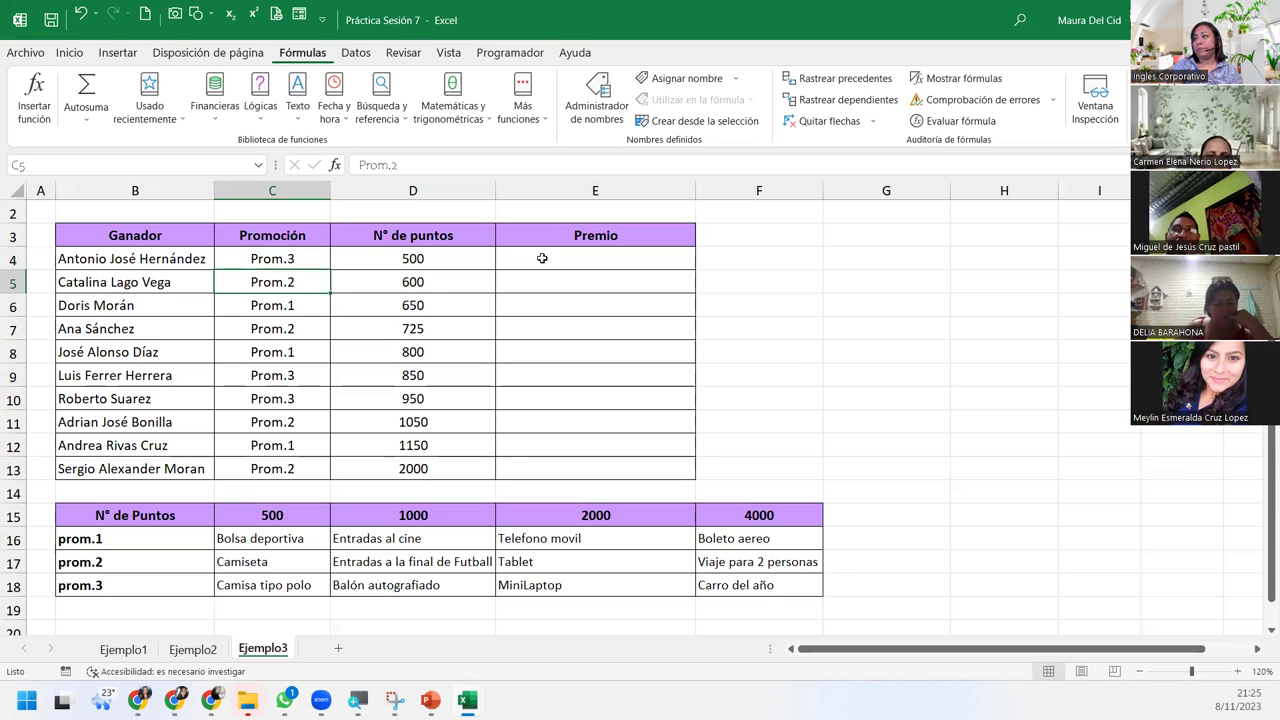
click(540, 257)
click(307, 252)
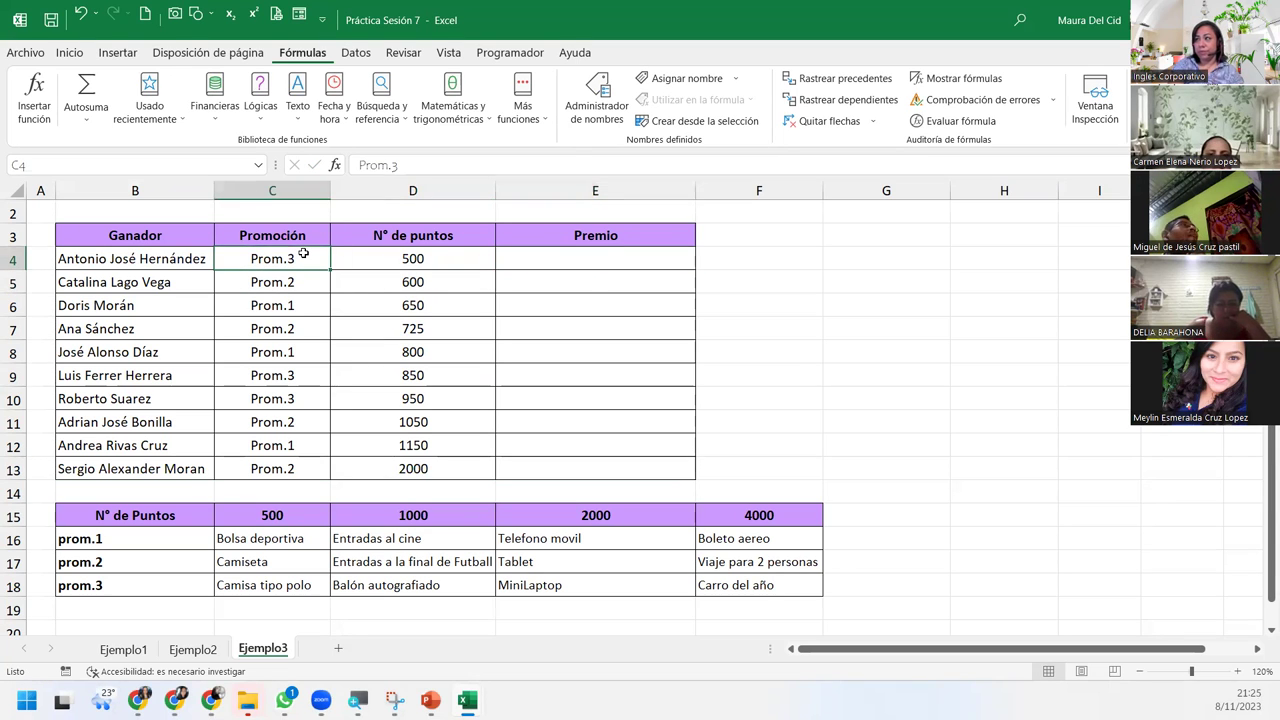
click(226, 592)
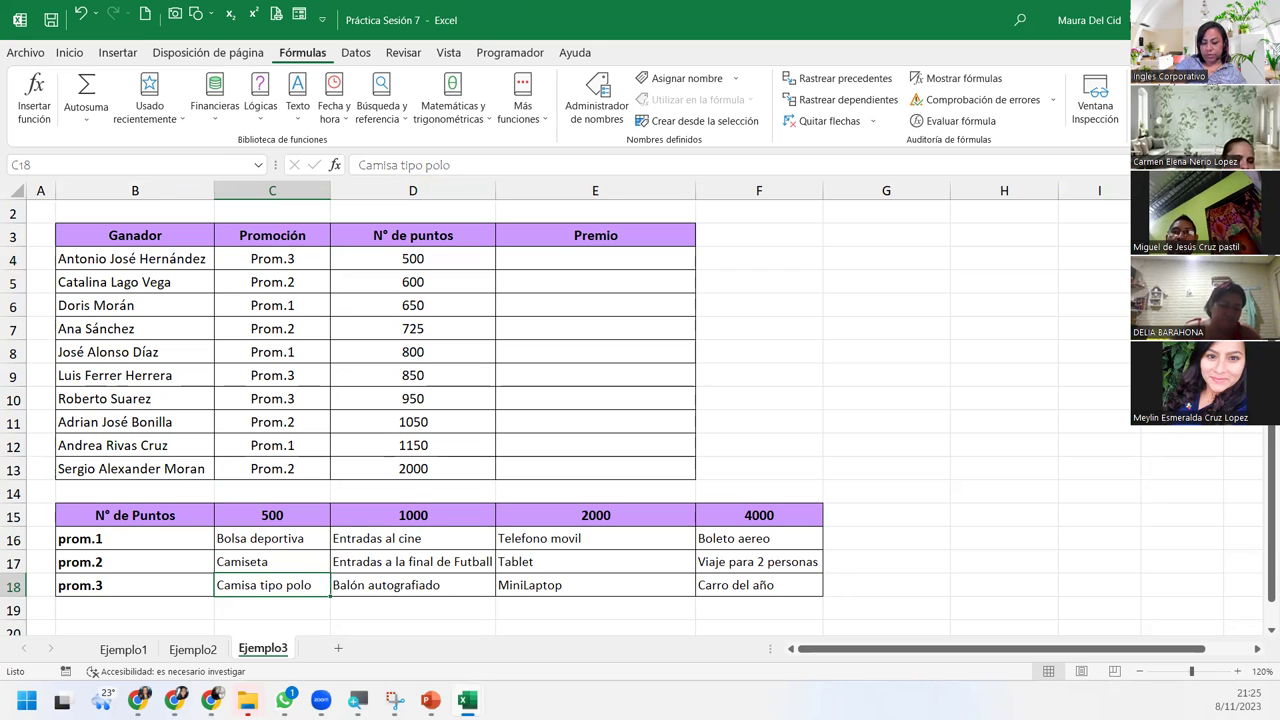
click(526, 338)
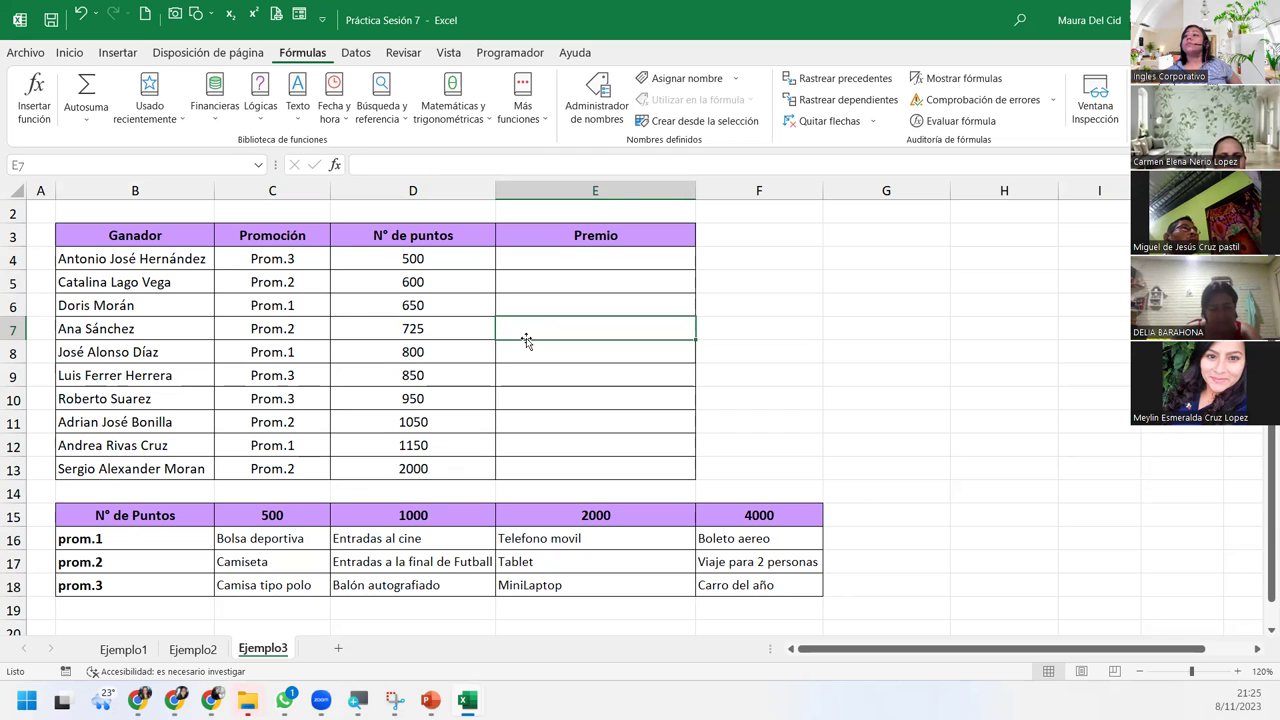
click(276, 560)
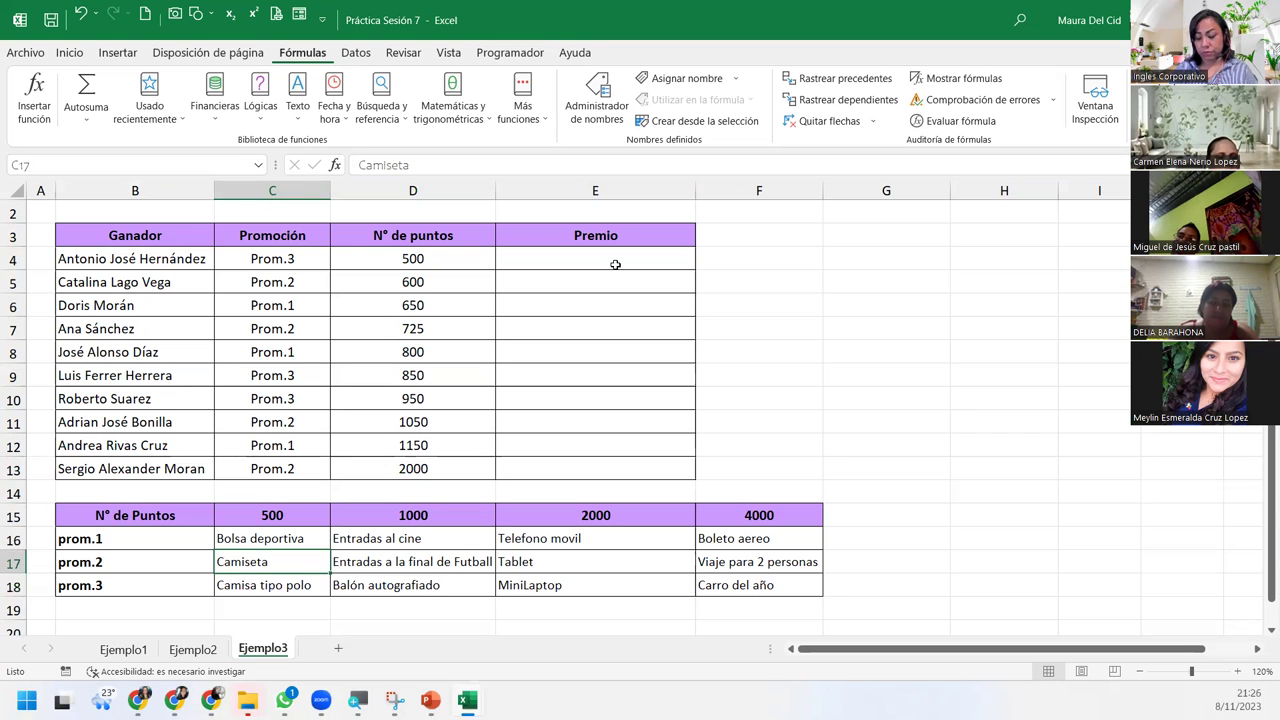
click(300, 258)
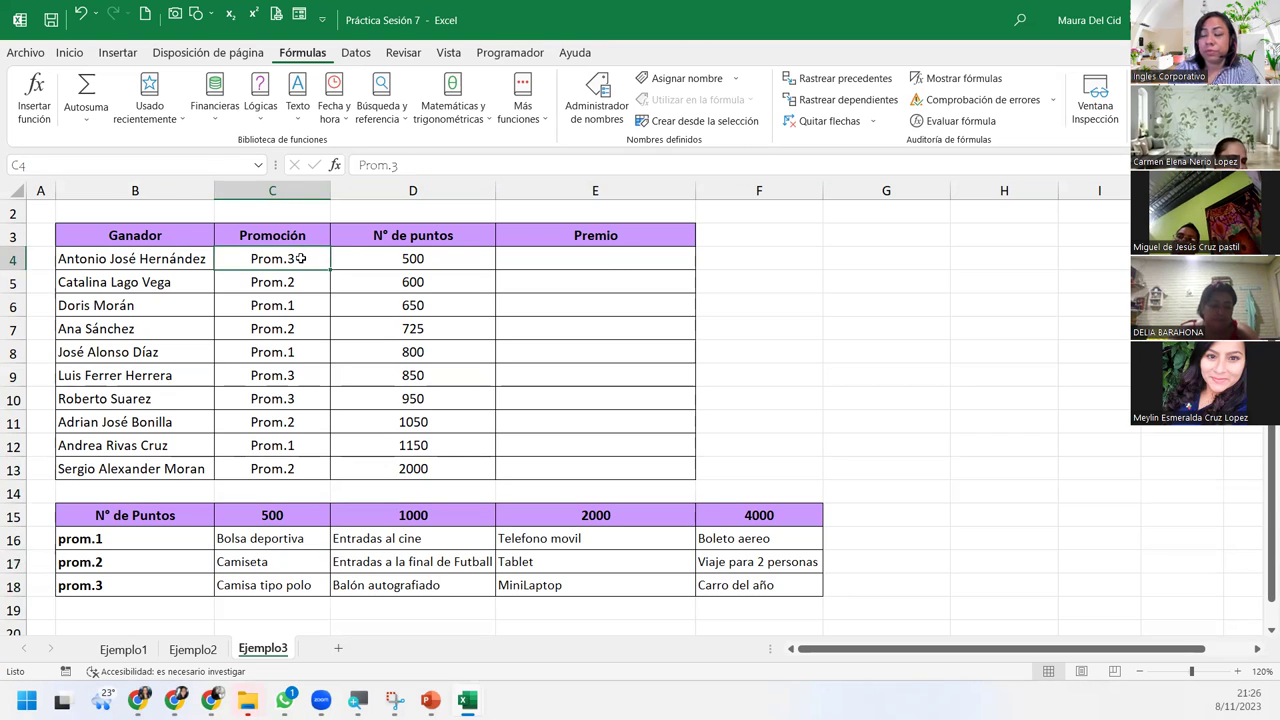
click(562, 263)
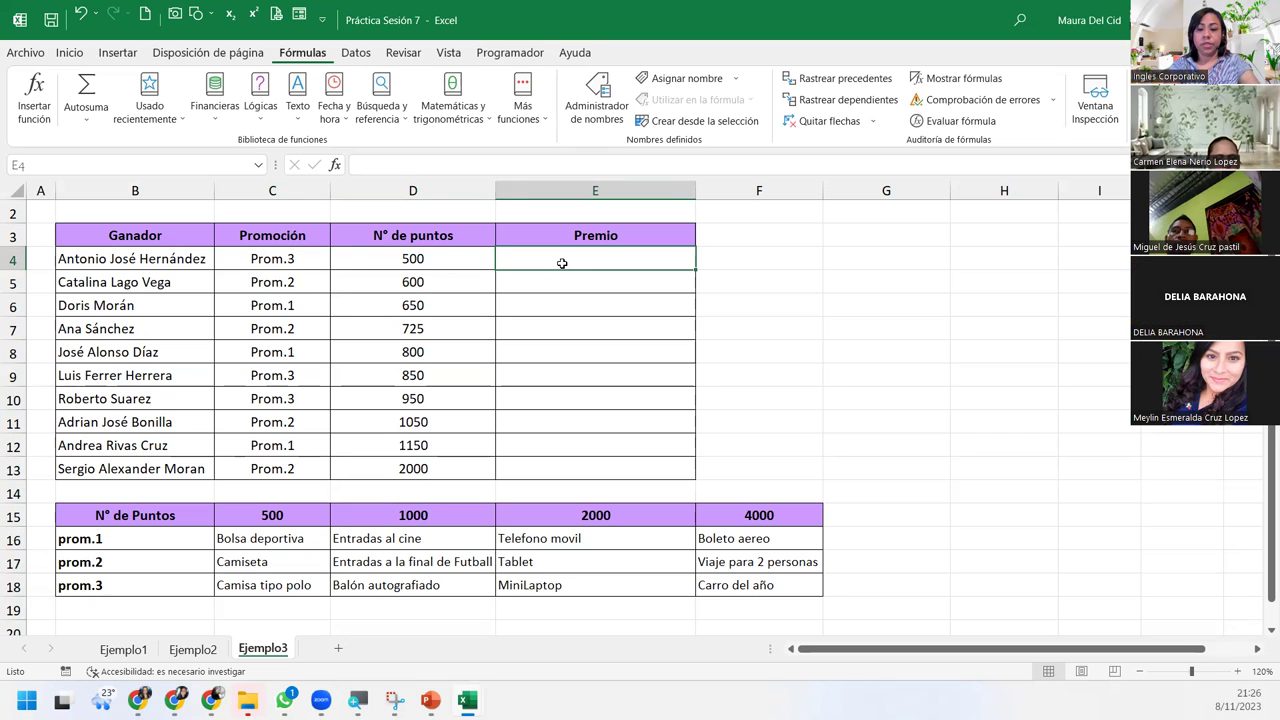
Step: Begin E4's formula as =BUSCARH(D4; with the first winner's points as lookup value
text(=buscarf)
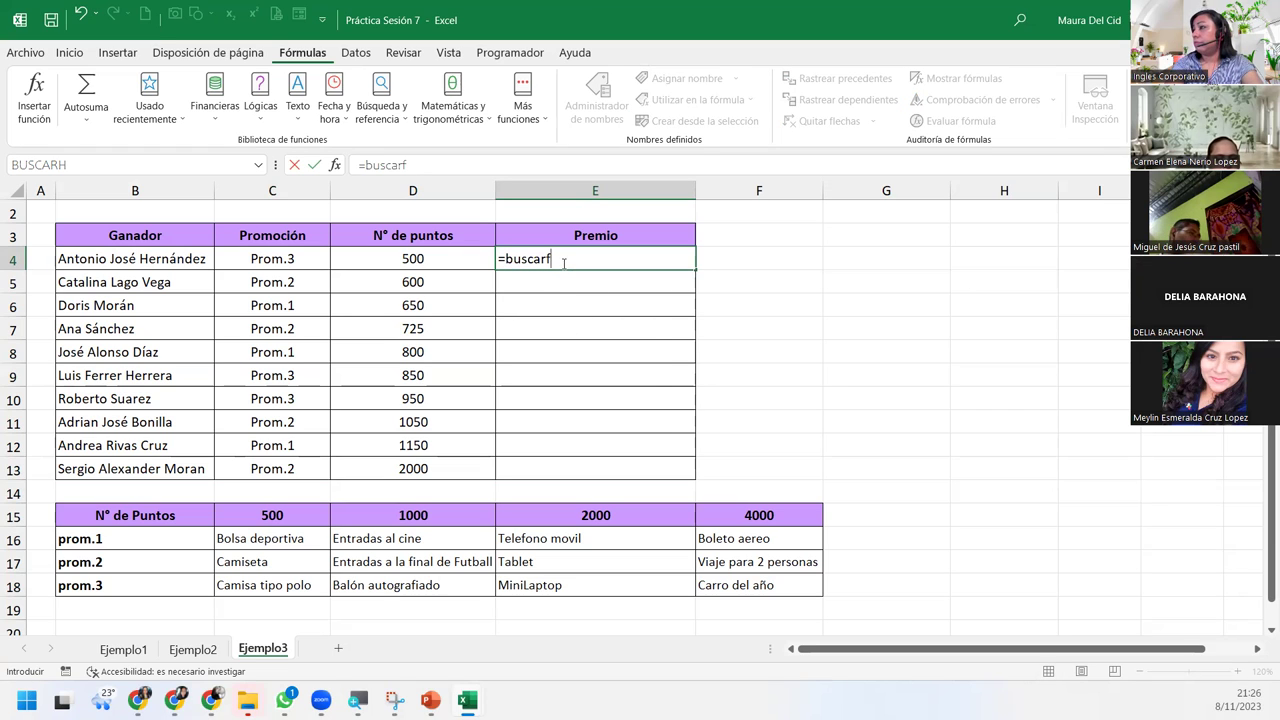
key(BackSpace)
key(Down)
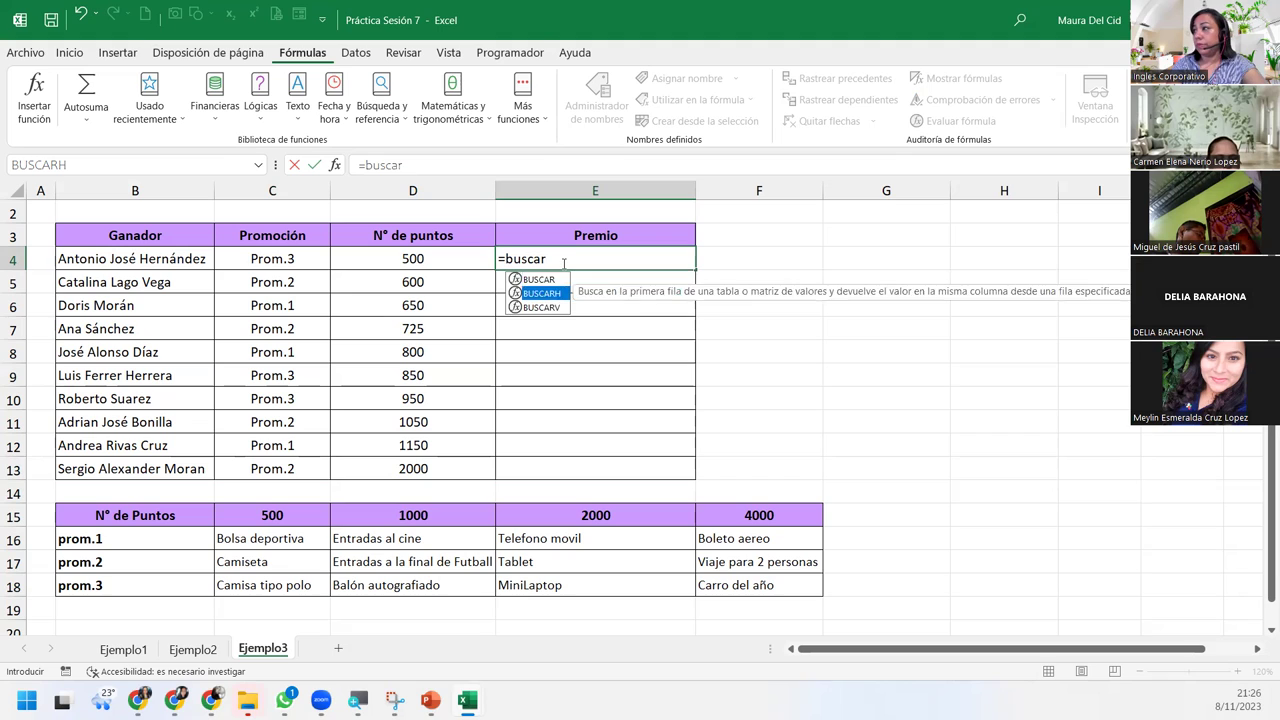
text(h)
key(Tab)
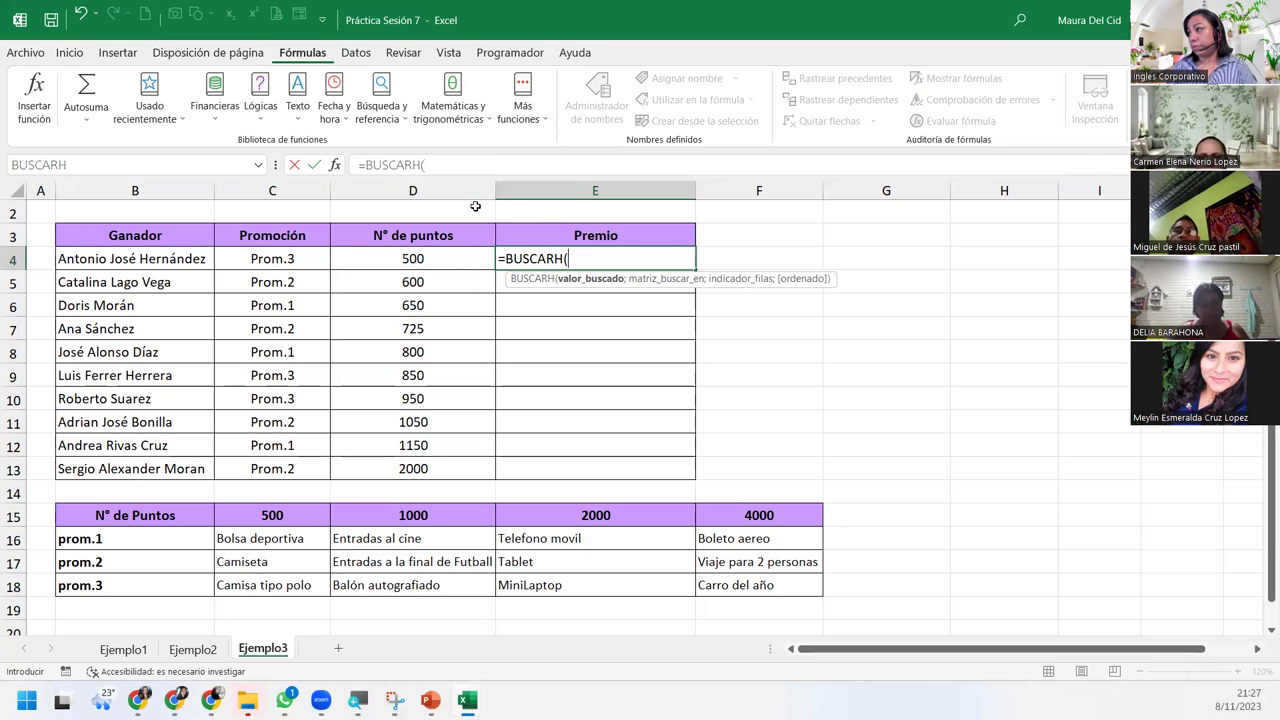
click(348, 255)
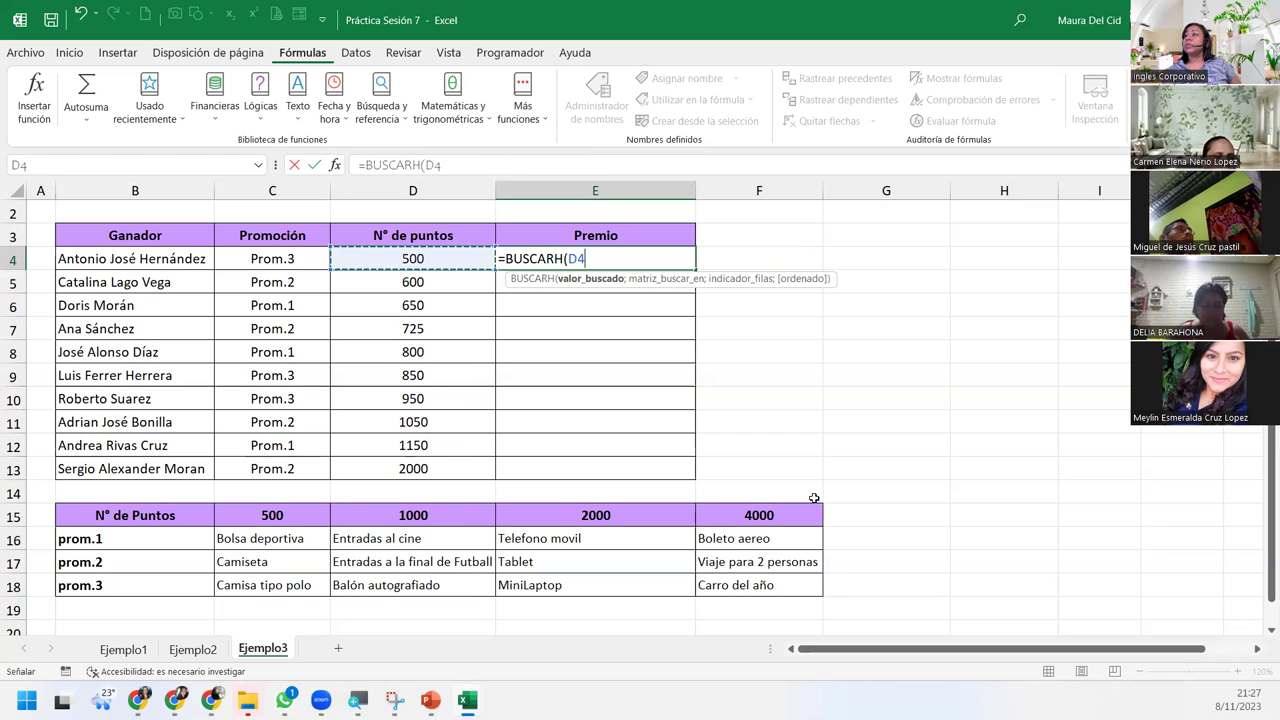
text(;)
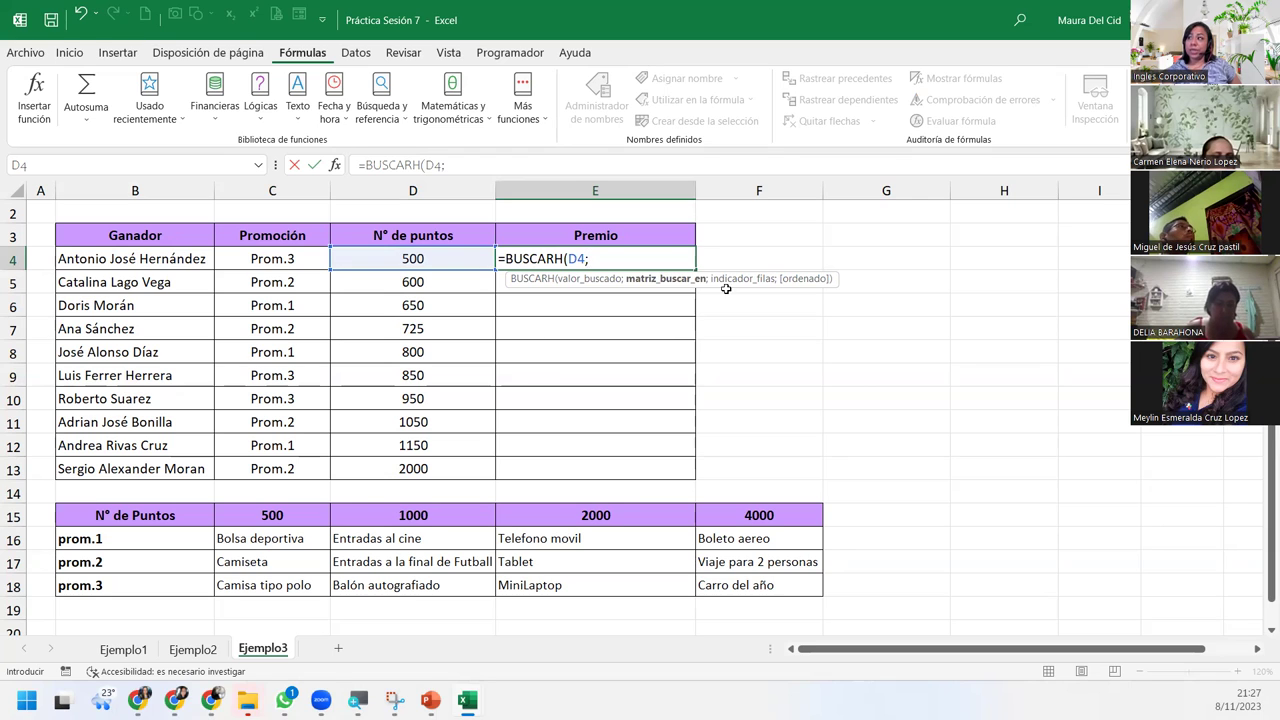
Step: Add the prize table B15:F18 as the second BUSCARH argument, then reselect that range in the formula
drag(75, 520, 790, 585)
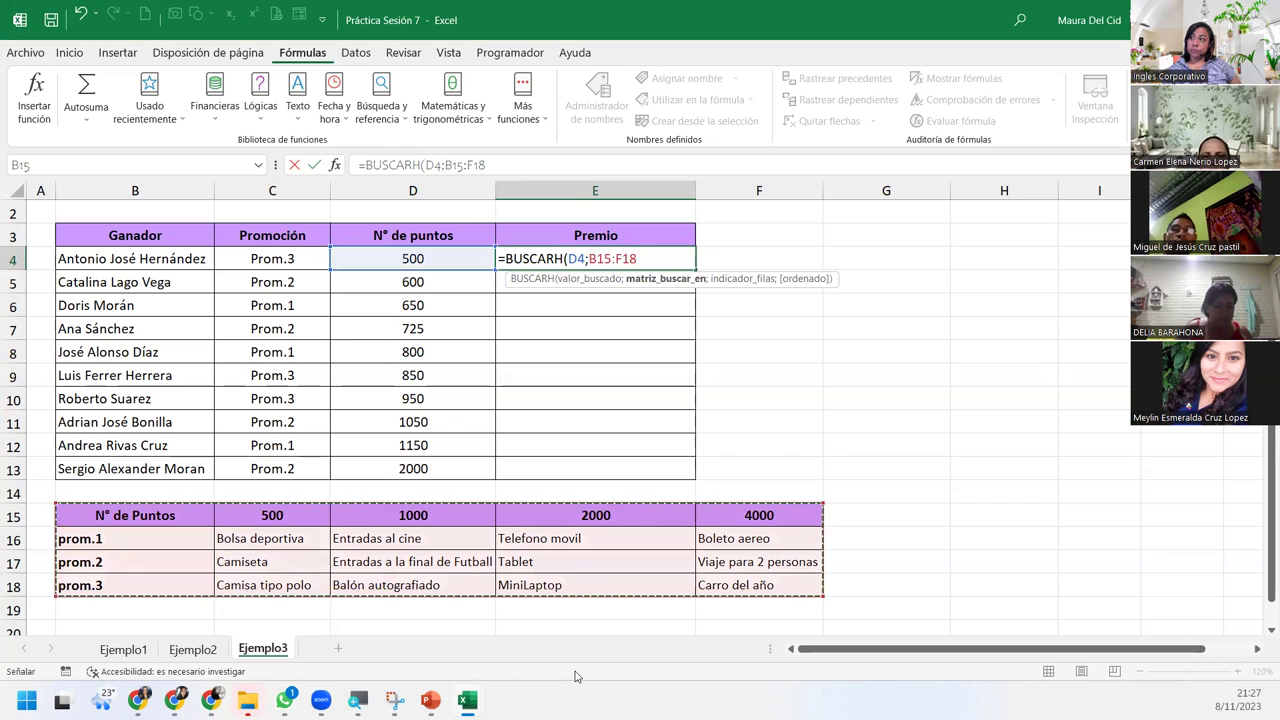
text(;)
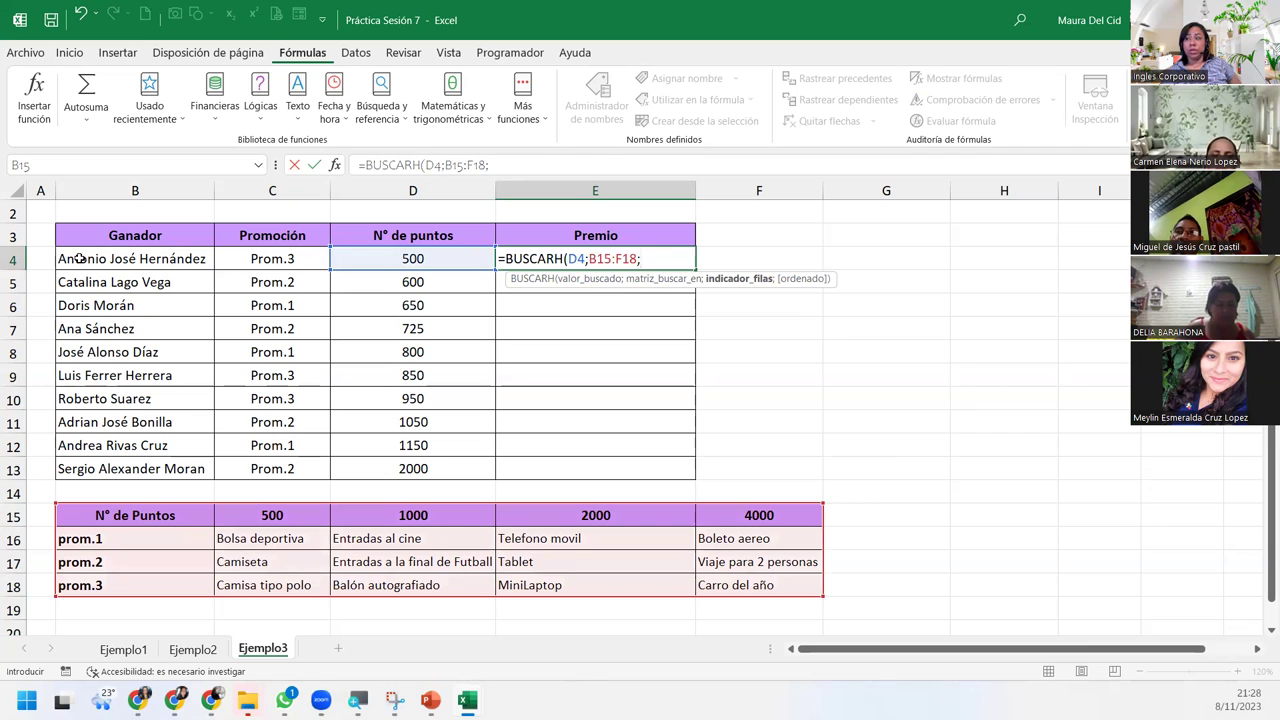
click(655, 280)
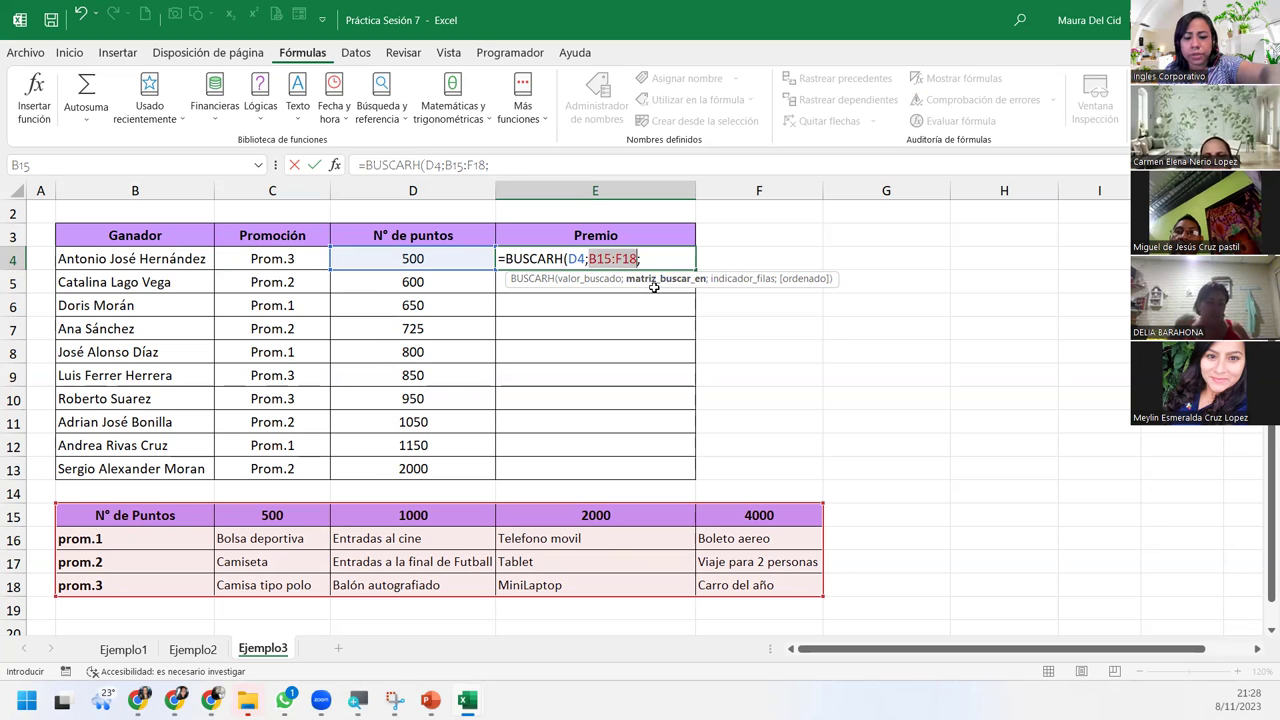
Step: Make the range absolute as $B$15:$F$18 and enter 4 as the row index
key(F4)
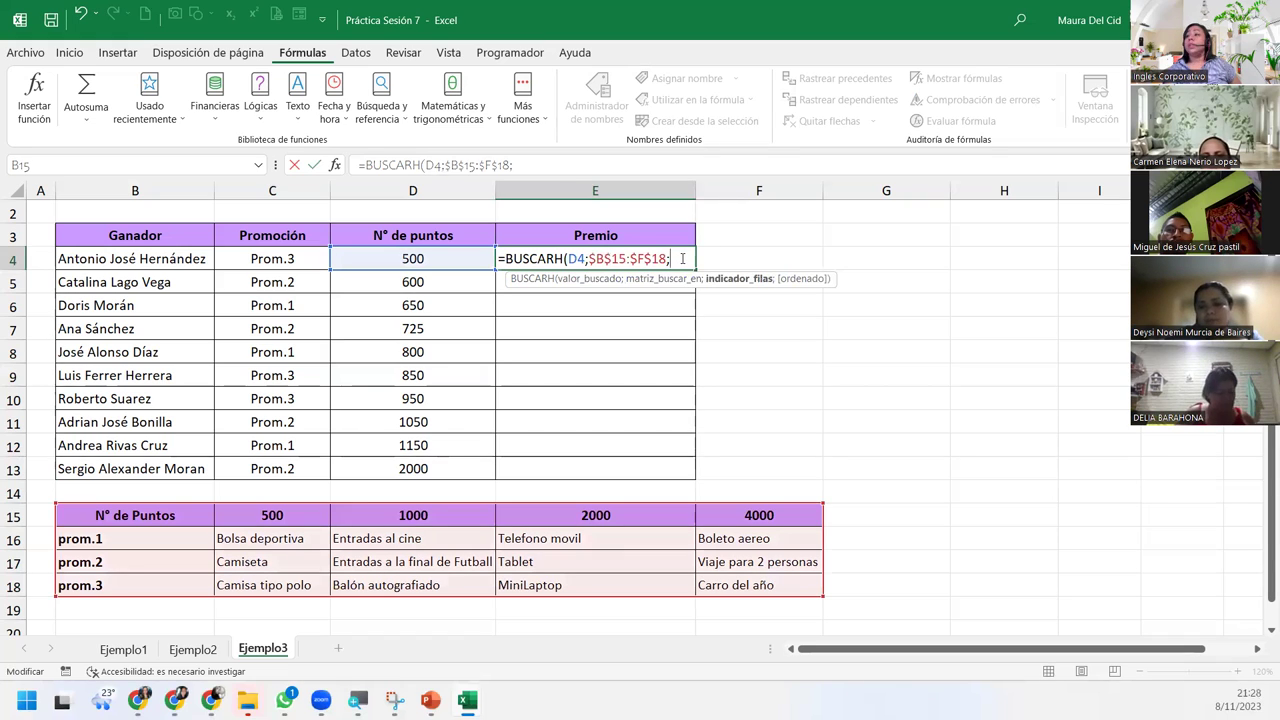
text(4)
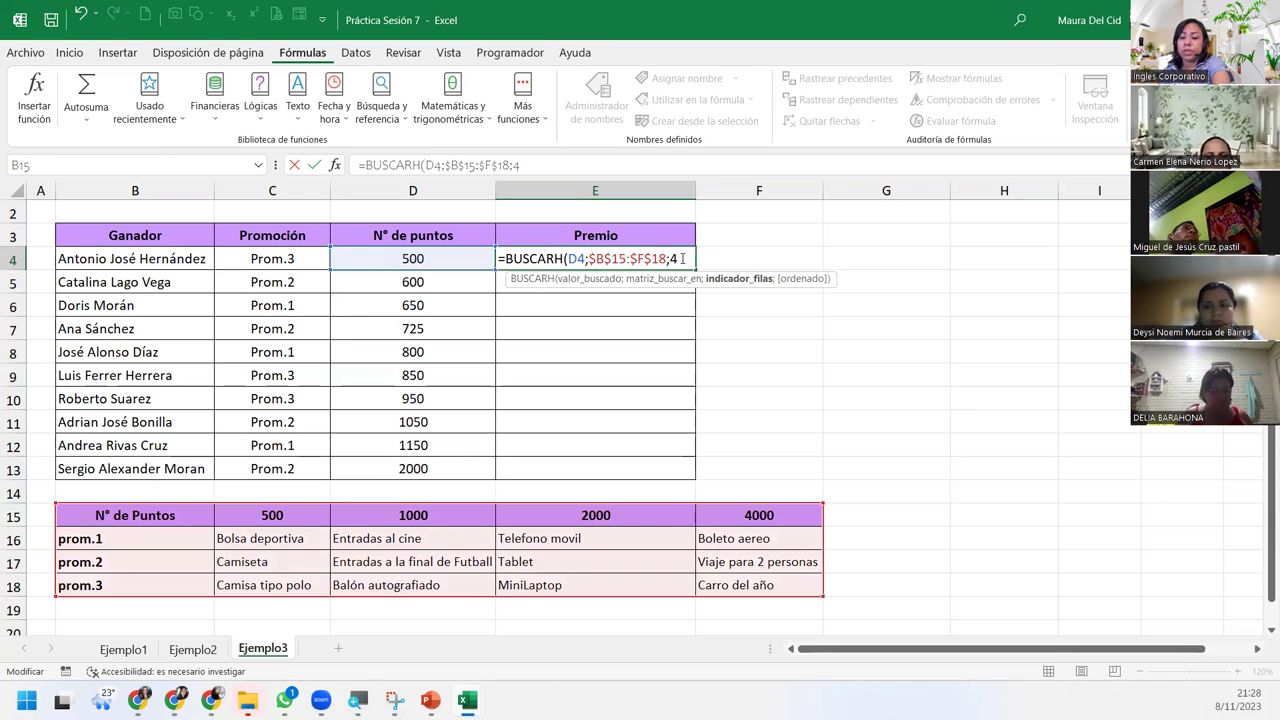
text(;)
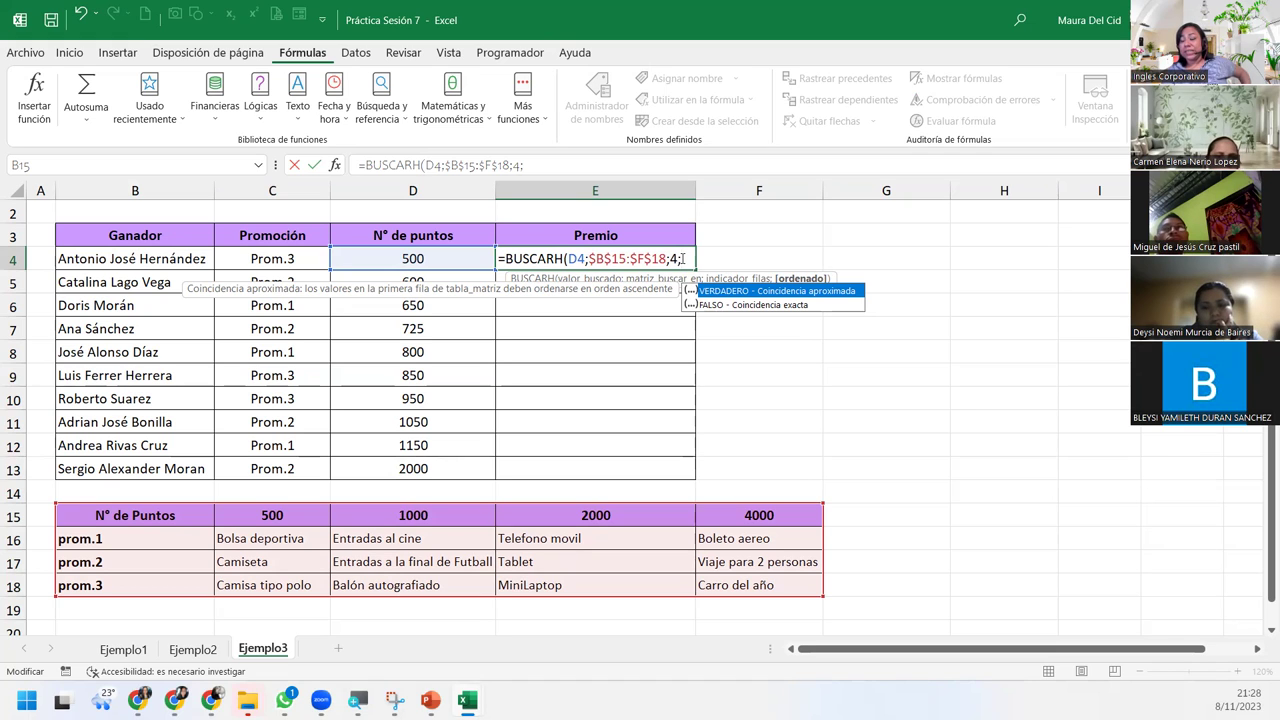
Step: Close the formula as =BUSCARH(D4;$B$15:$F$18;4;1) and confirm it in E4
text(1)
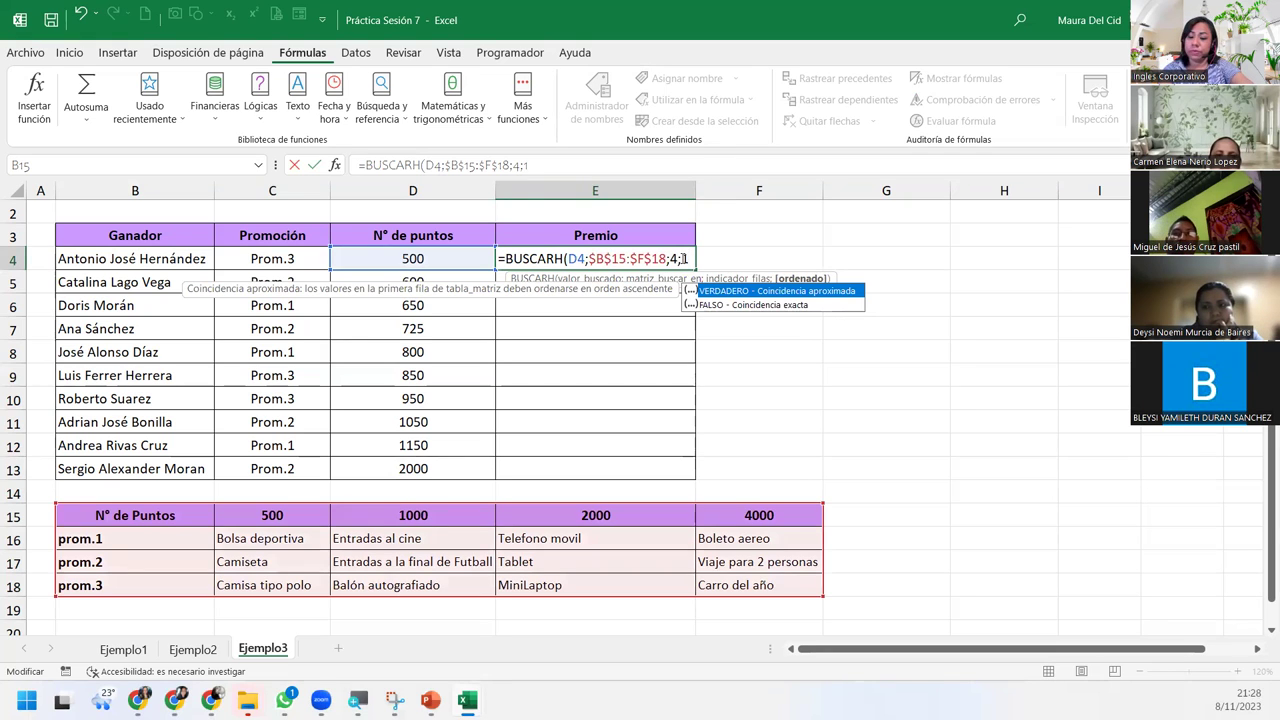
text())
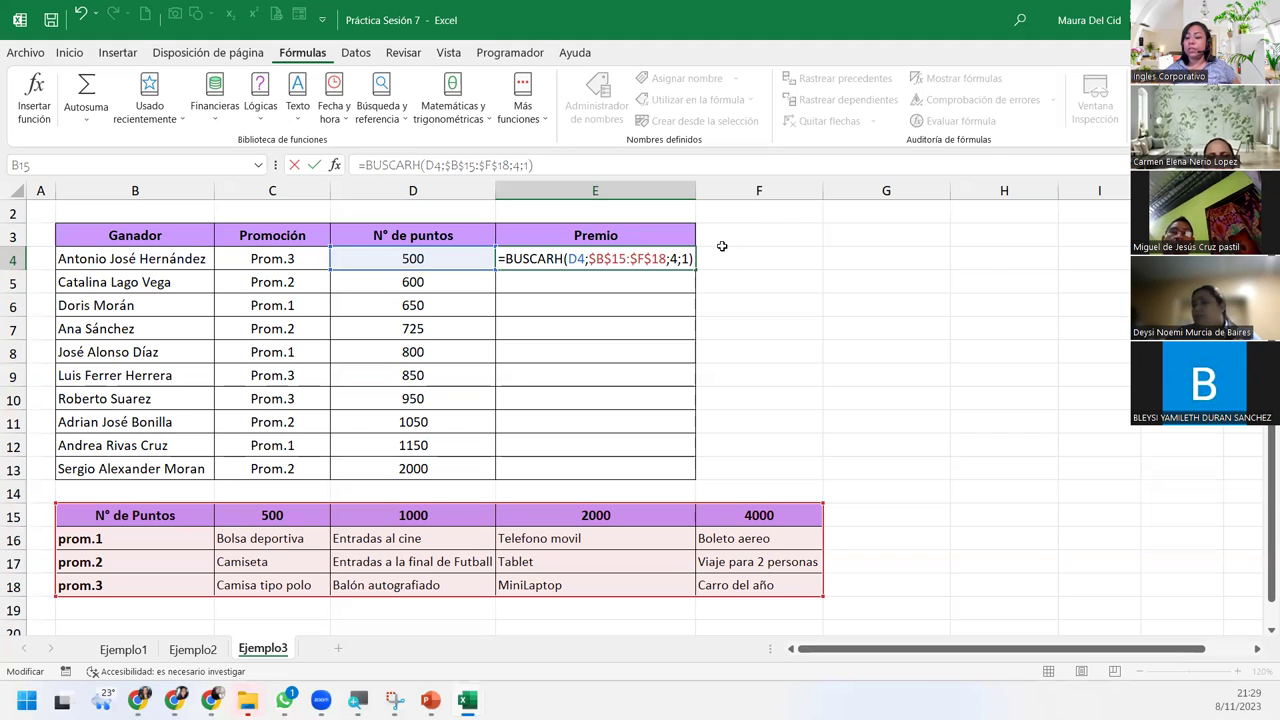
key(Return)
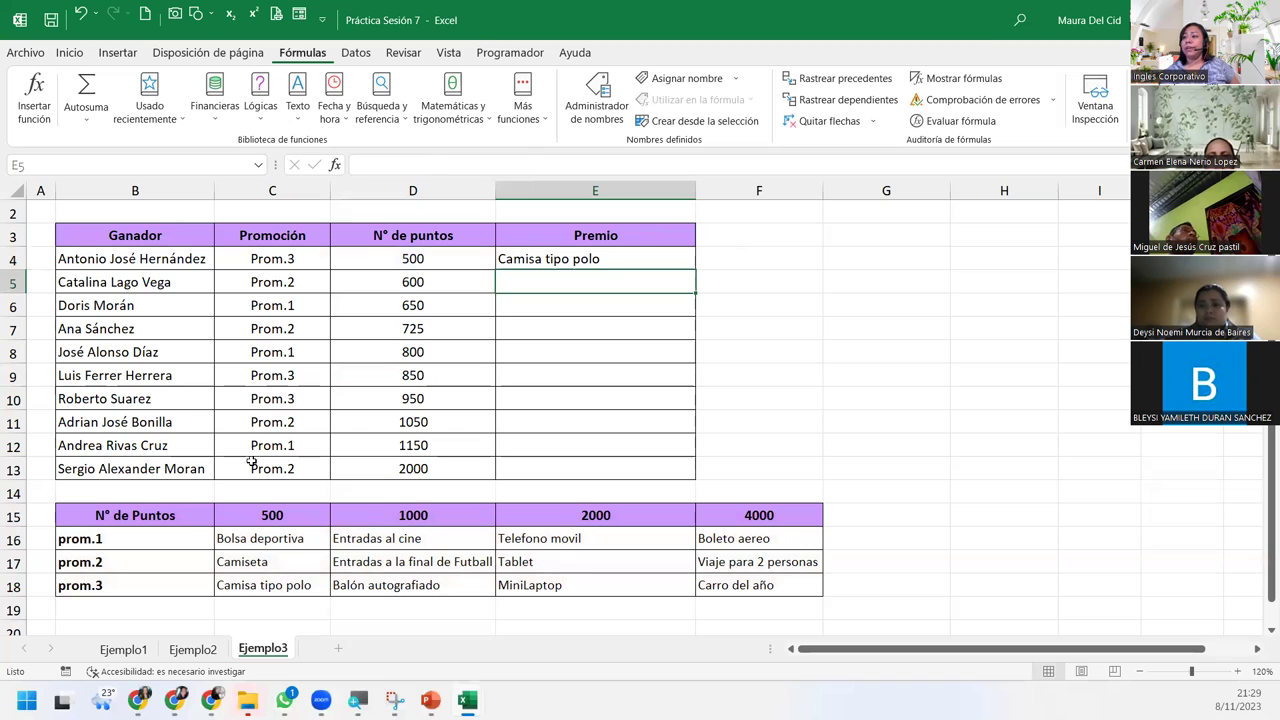
click(257, 588)
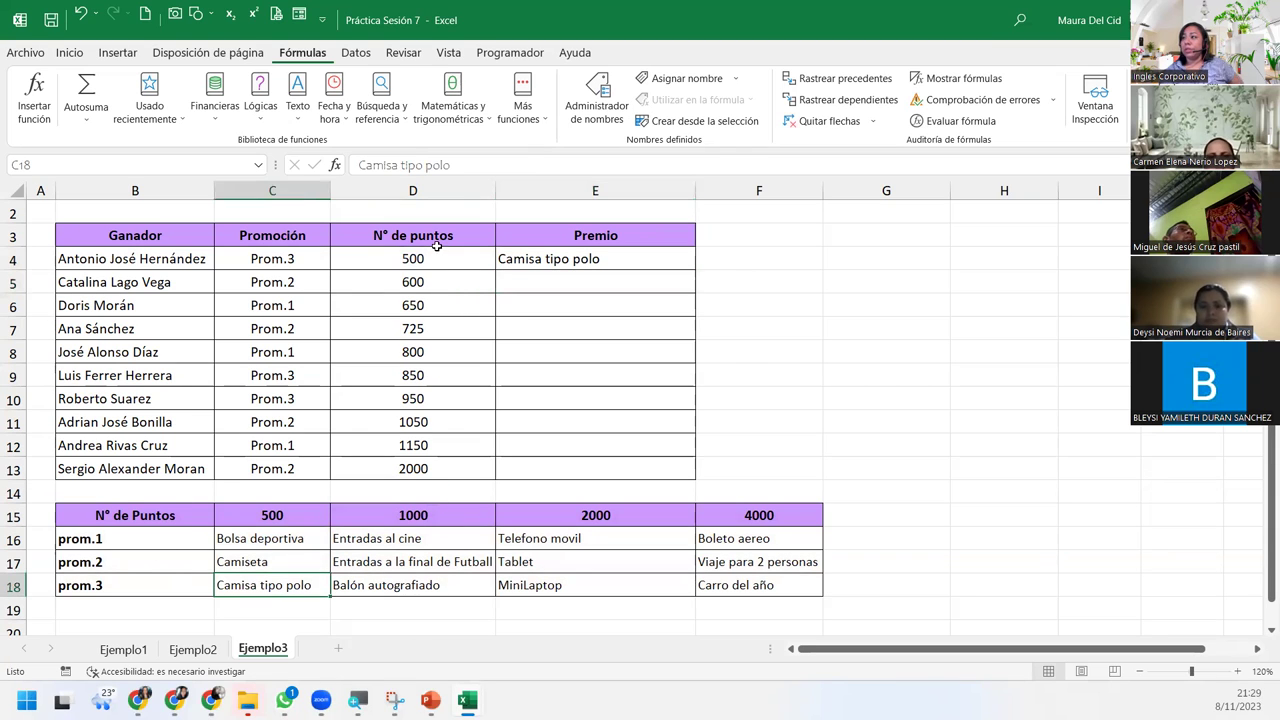
click(437, 246)
click(438, 259)
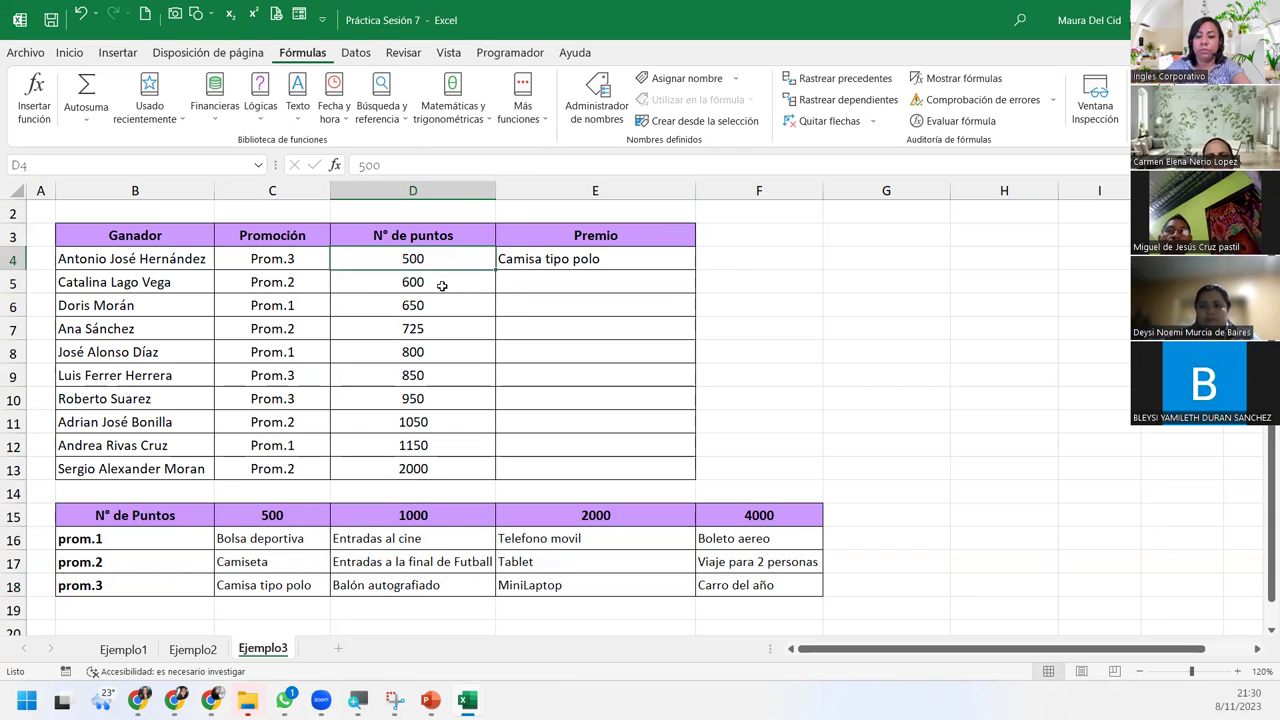
text(1000)
key(Return)
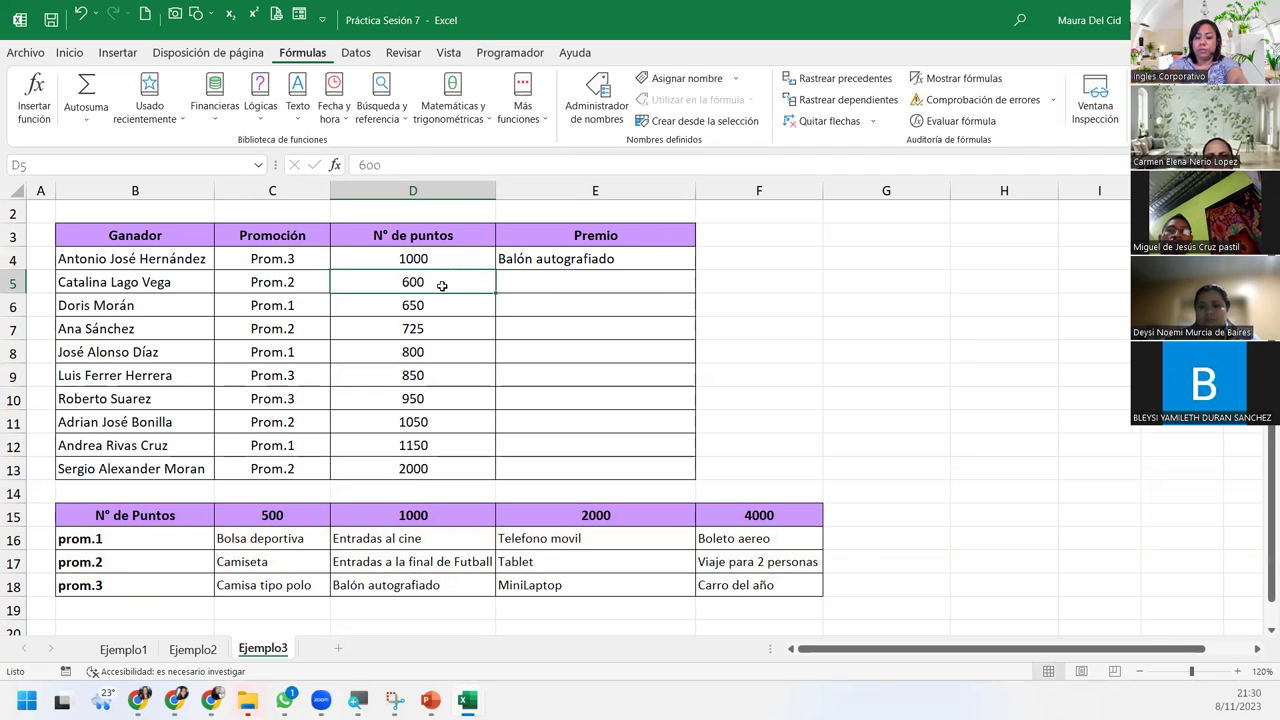
text(5000)
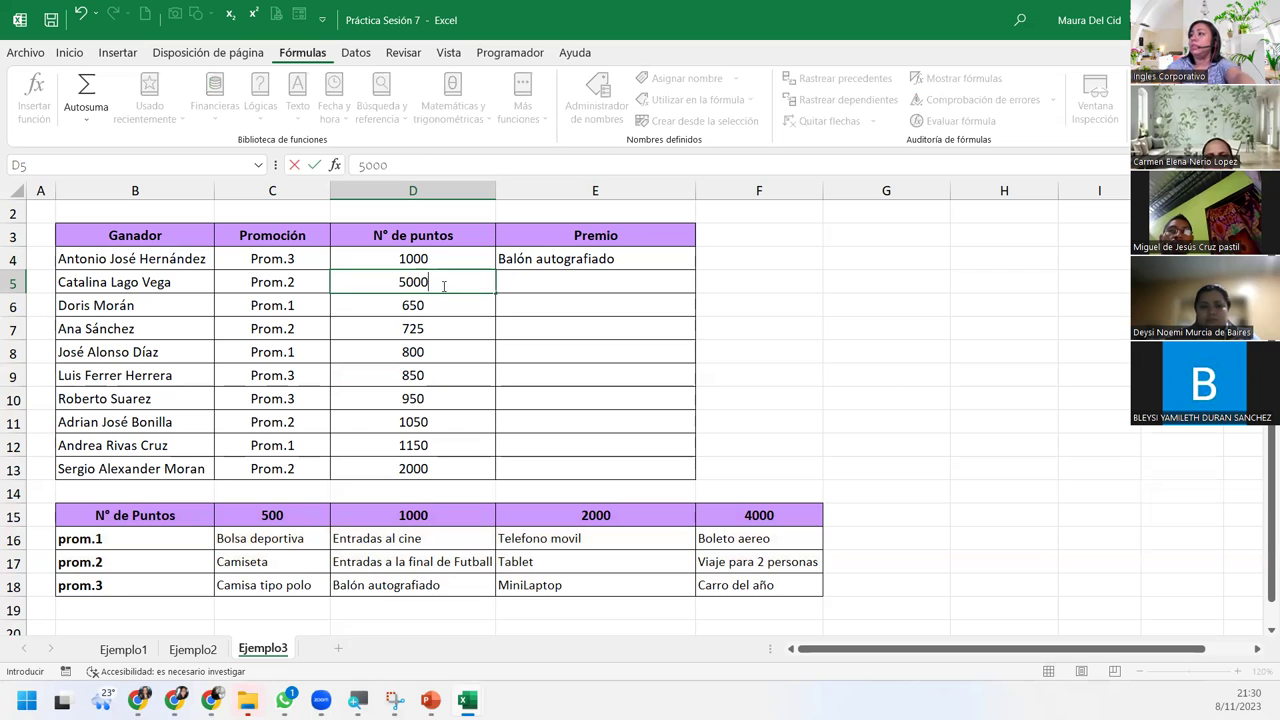
key(Return)
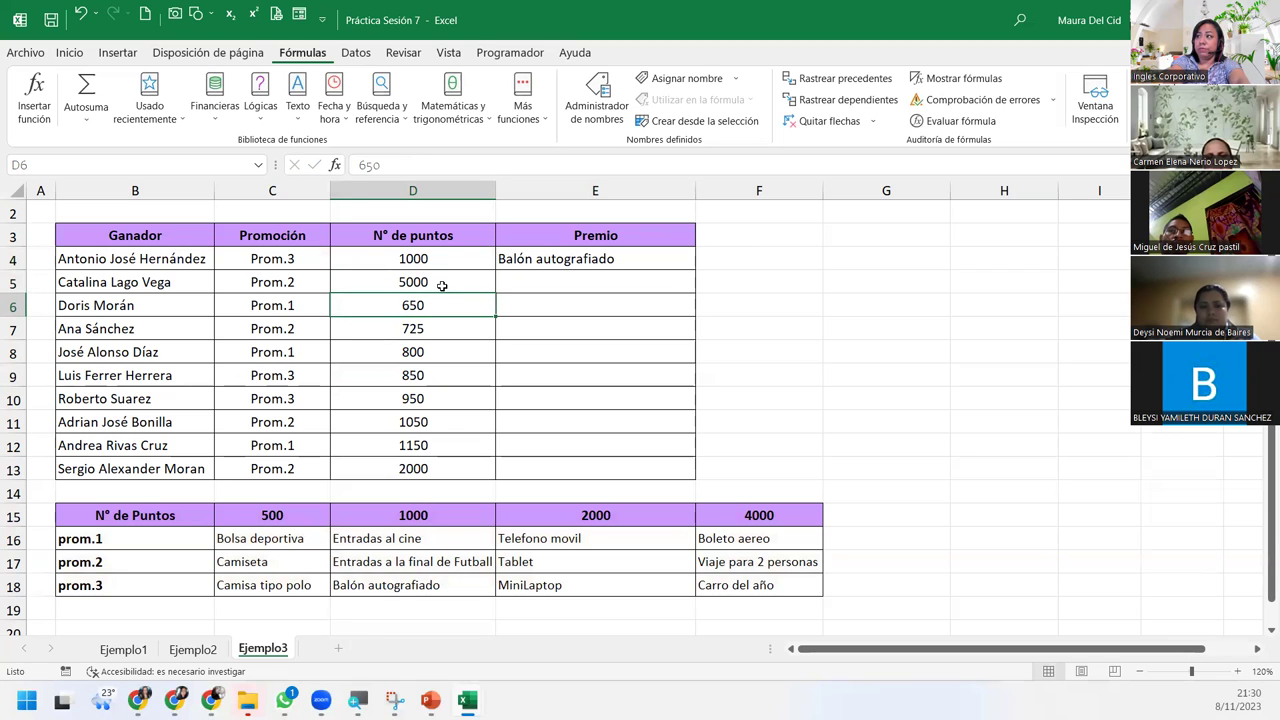
key(ctrl+z)
key(ctrl+z)
key(ctrl+z)
key(Down)
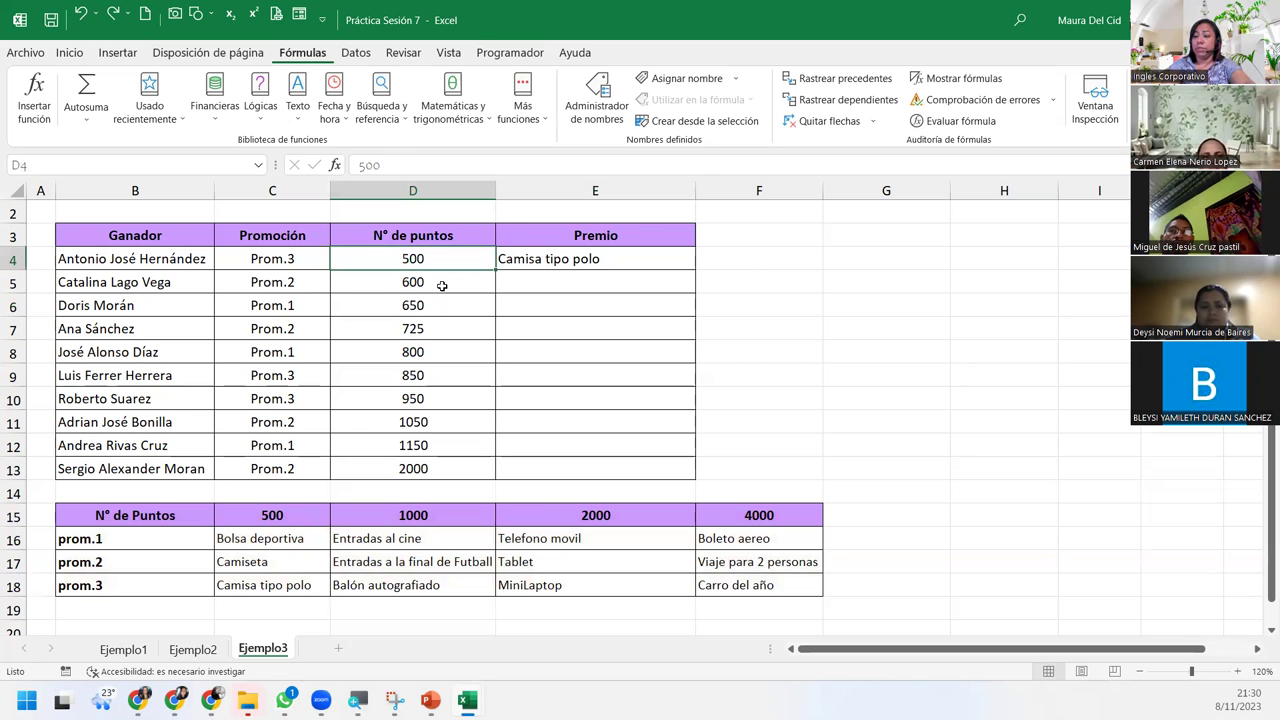
text(5000)
key(Return)
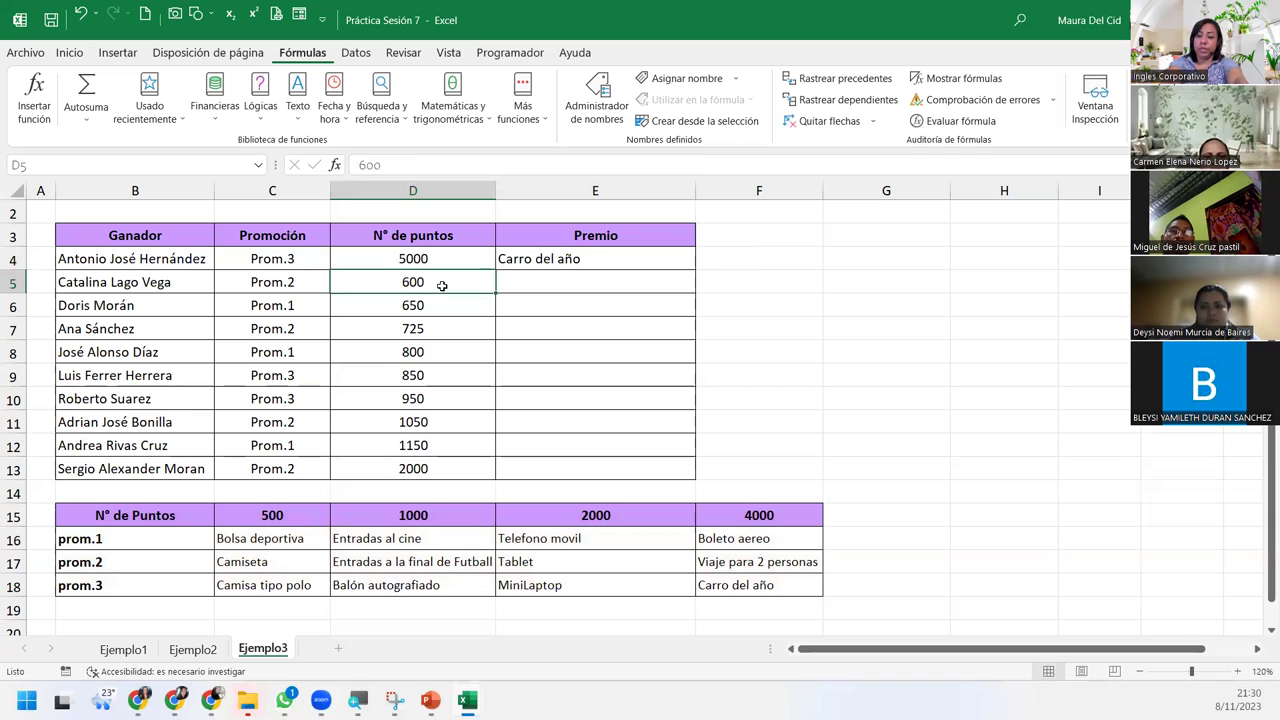
key(ctrl+z)
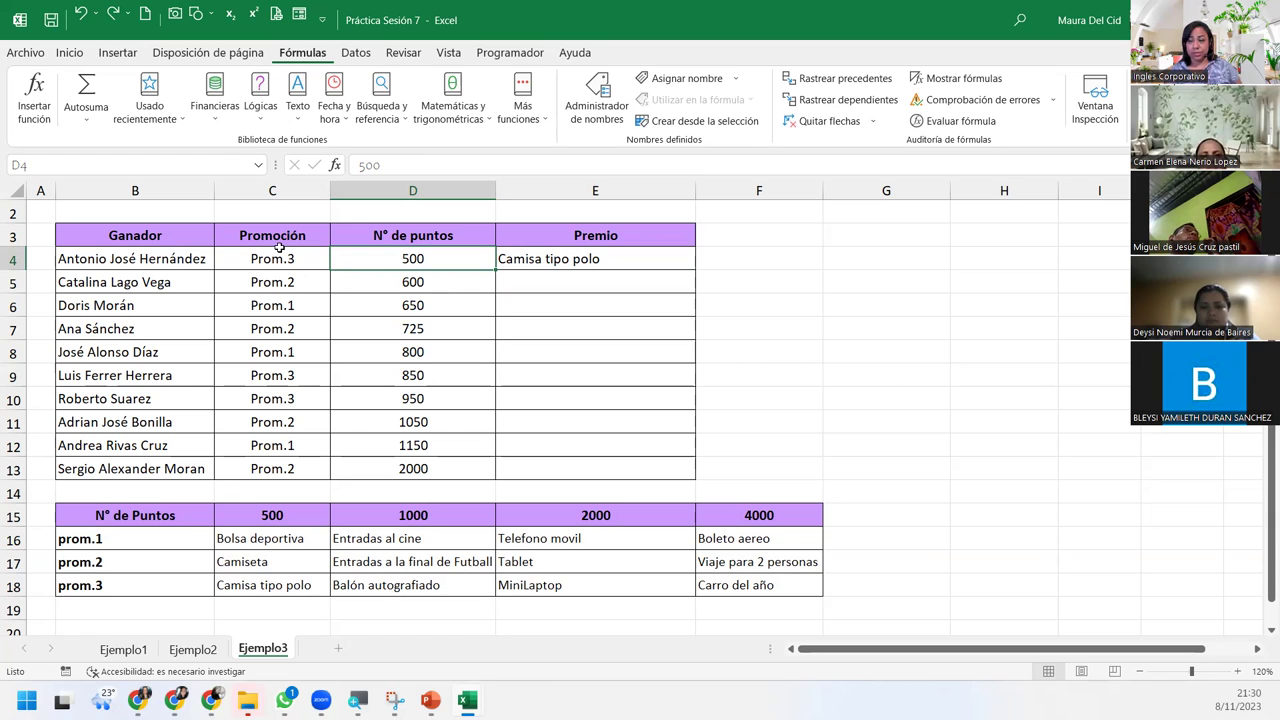
Step: Edit E4's formula, selecting the row index 4 and typing 'si' over it
click(528, 258)
double_click(528, 258)
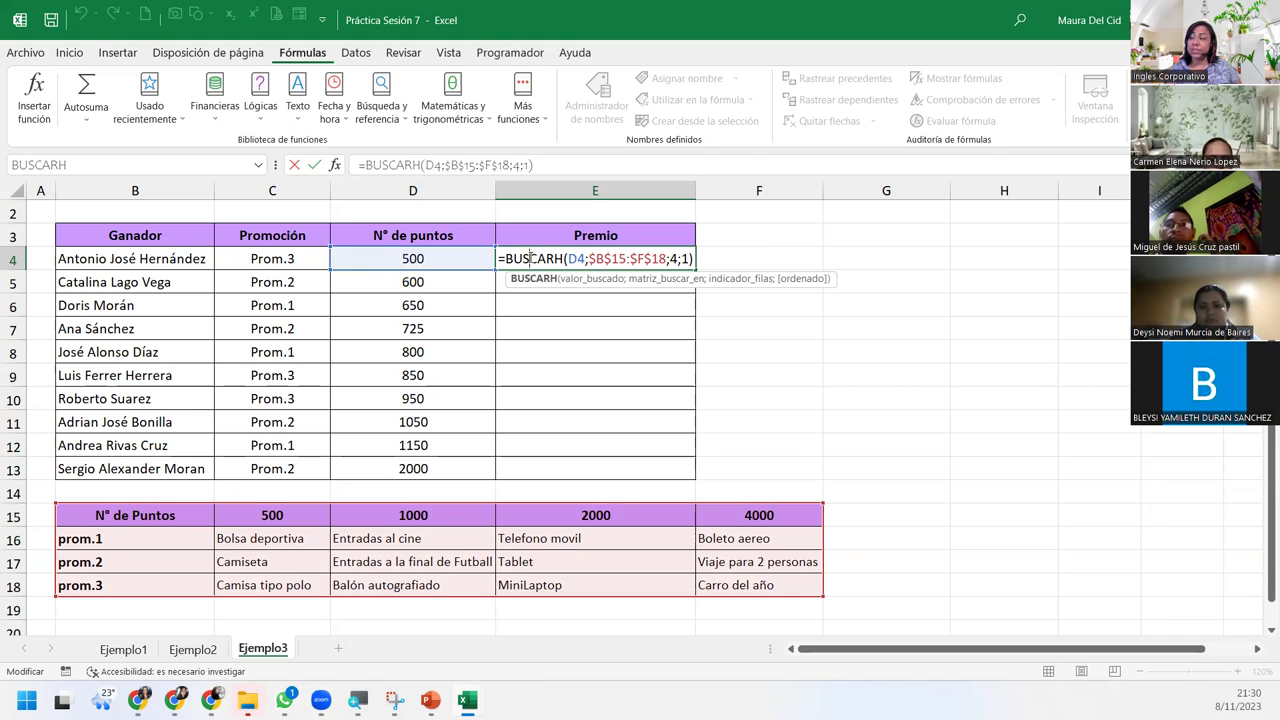
click(748, 280)
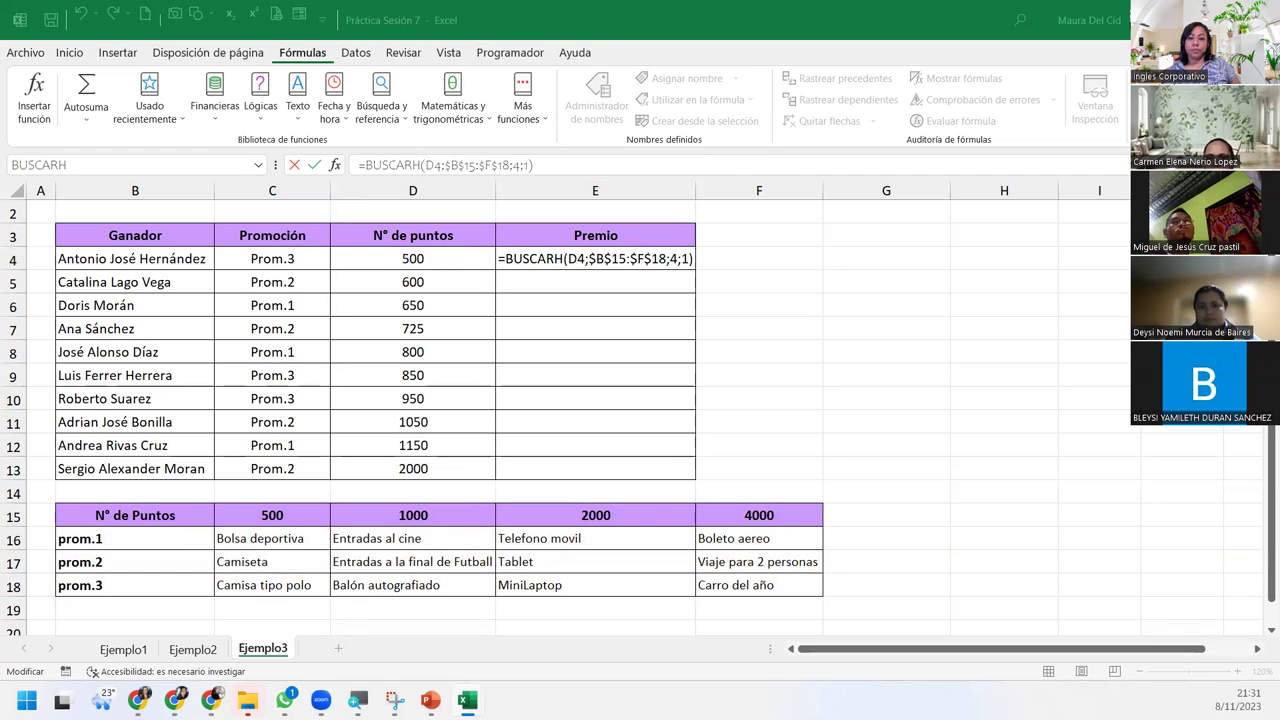
double_click(674, 258)
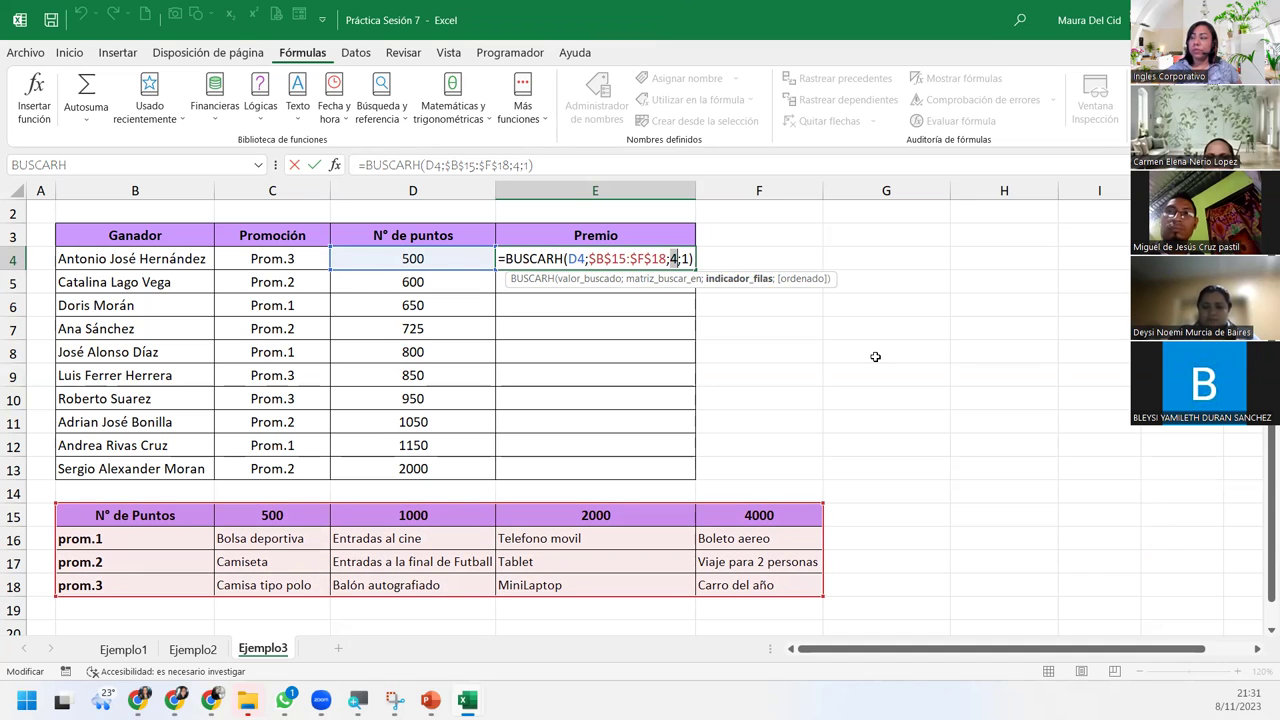
text(s)
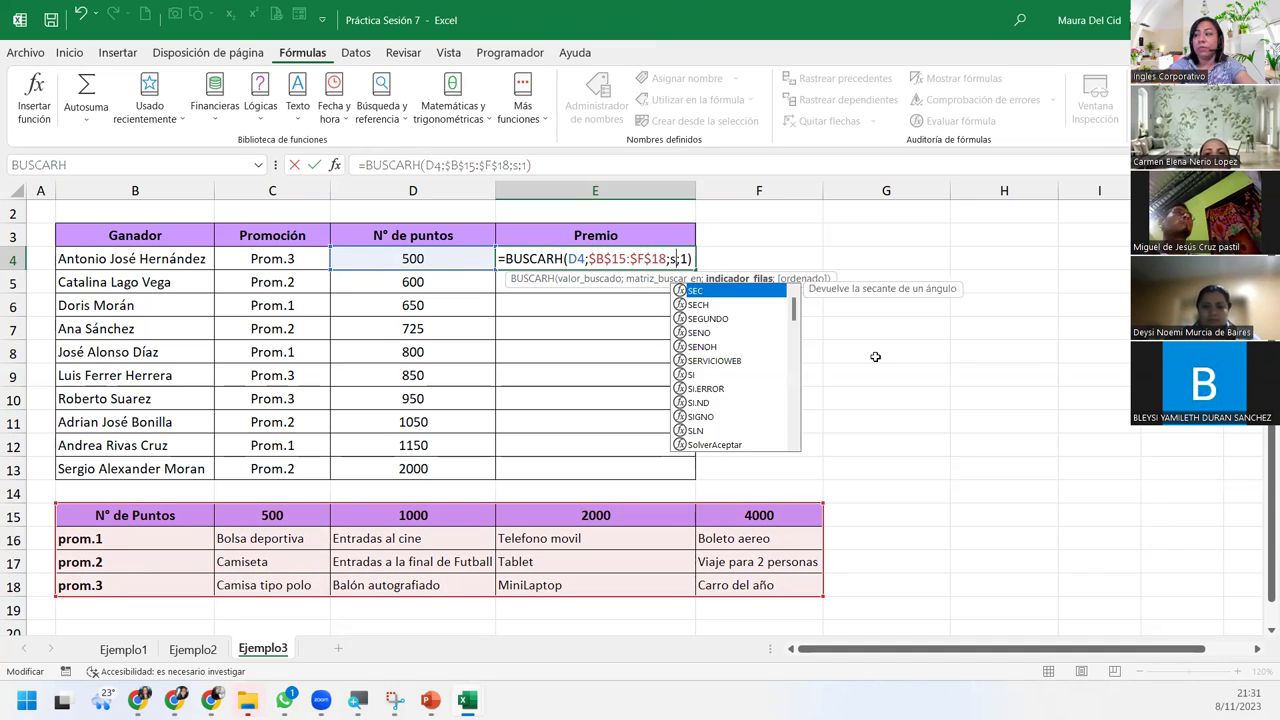
text(i()
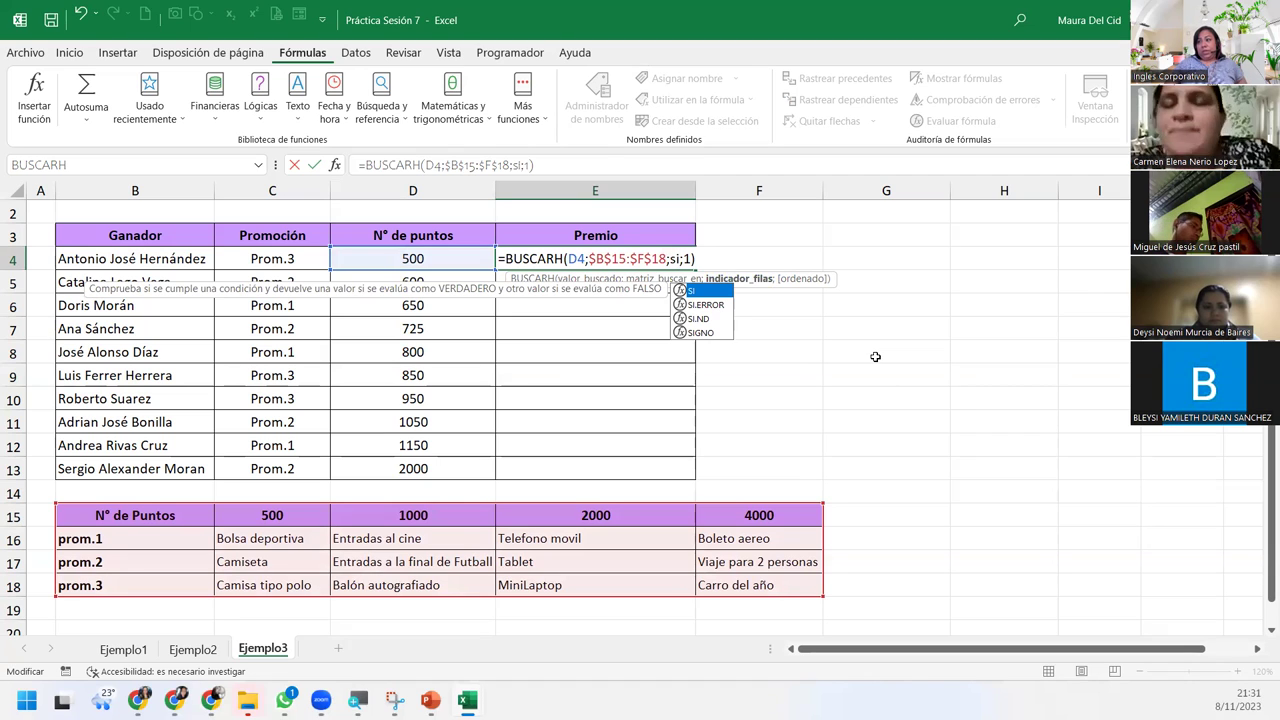
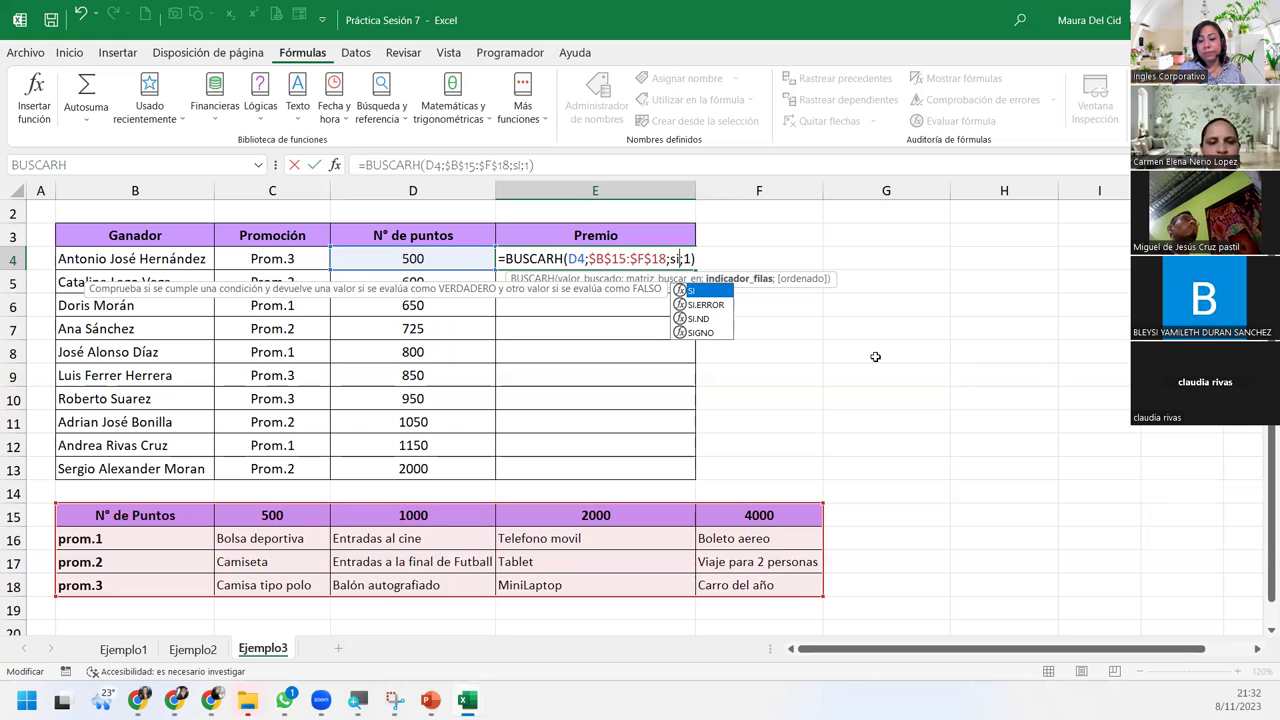
Step: Open the nested SI's parenthesis as the row argument in E4's BUSCARH formula
text(()
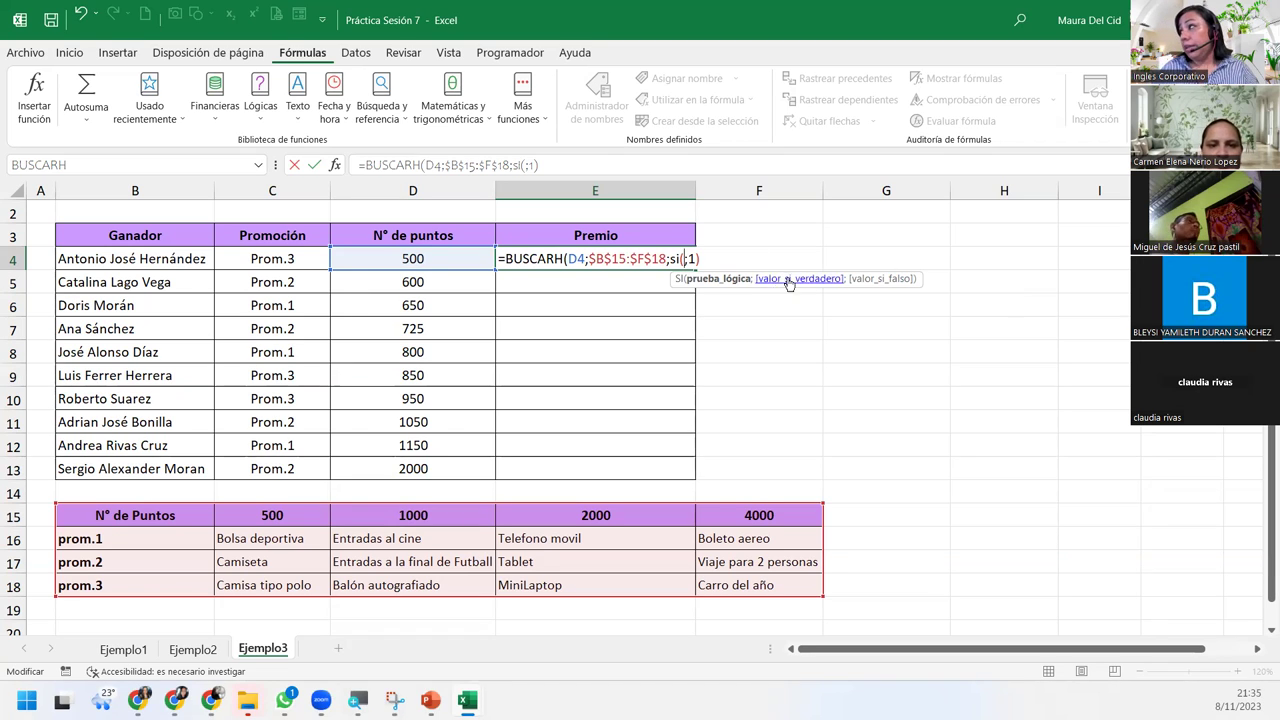
Step: Make the first SI test C4=$B$16 and return row 2, starting a second nested SI
click(715, 278)
click(265, 253)
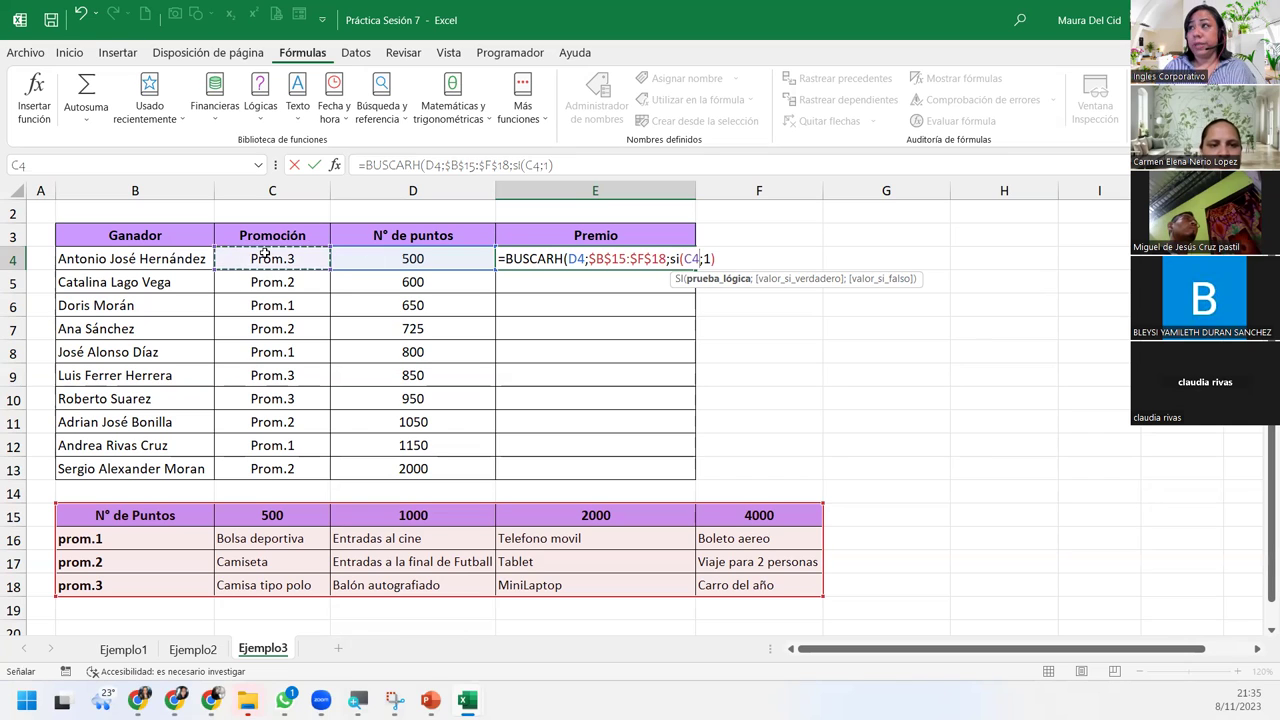
text(=)
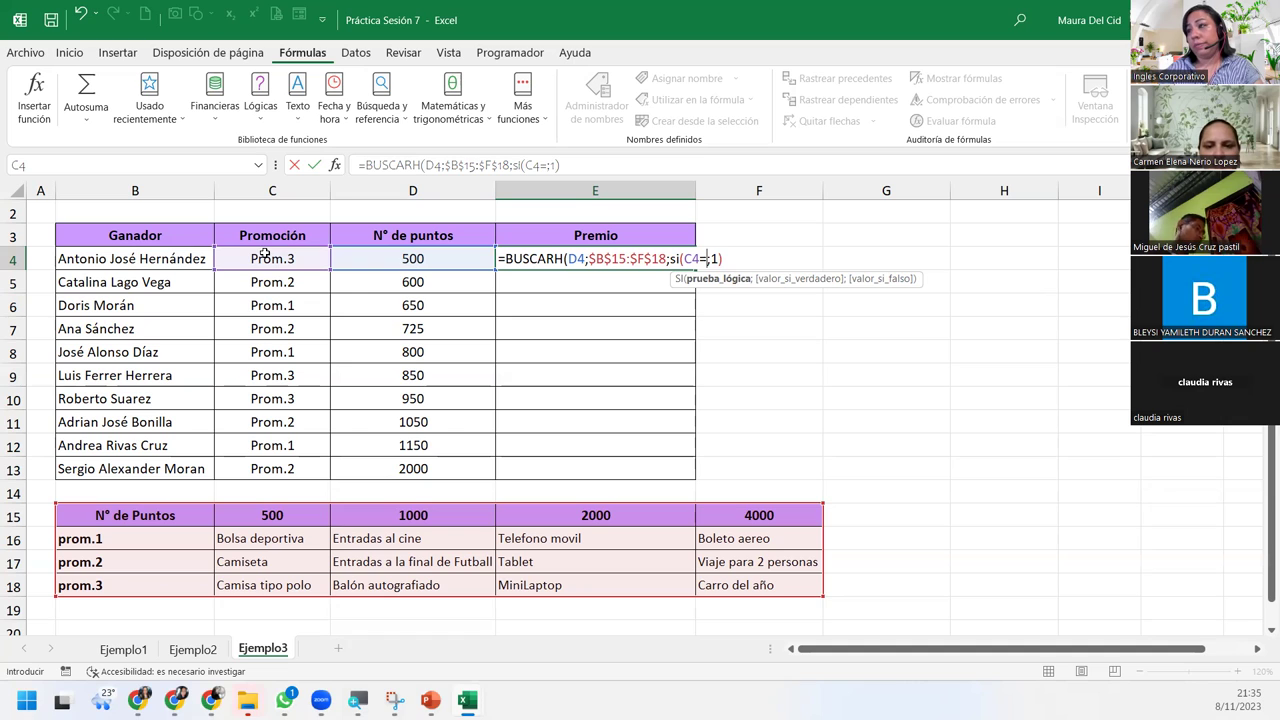
click(82, 541)
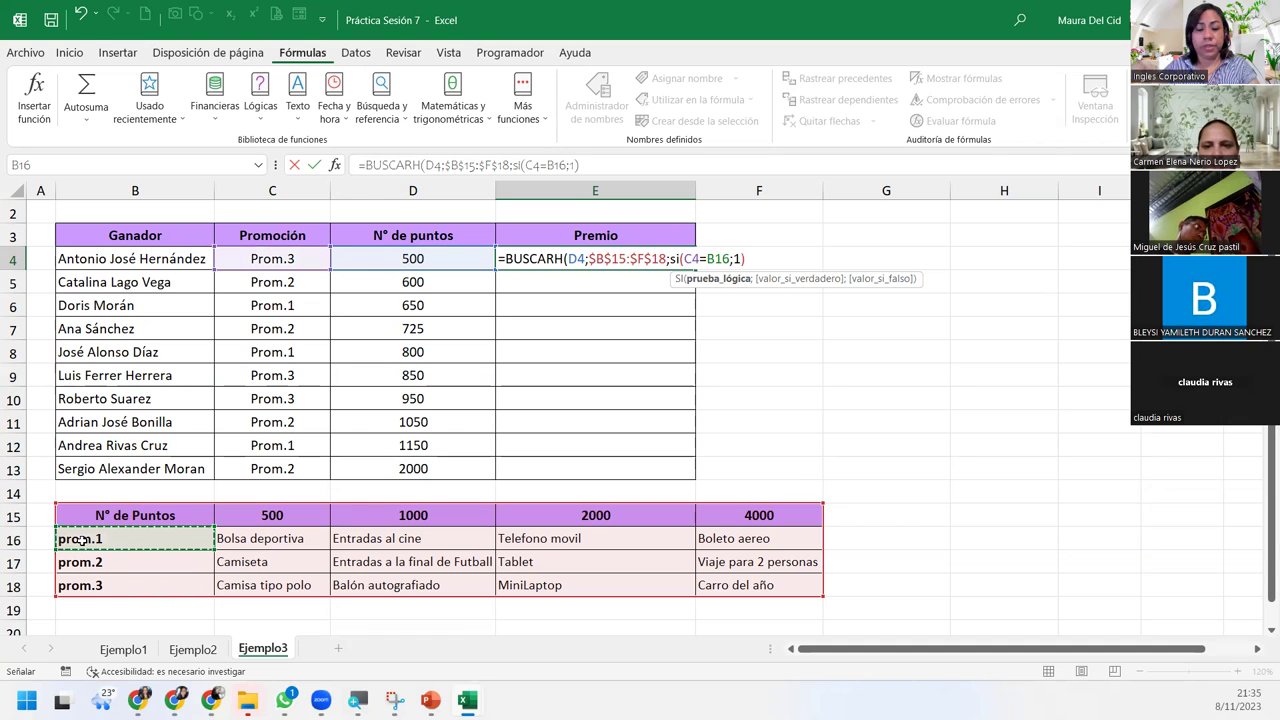
key(F4)
text(;)
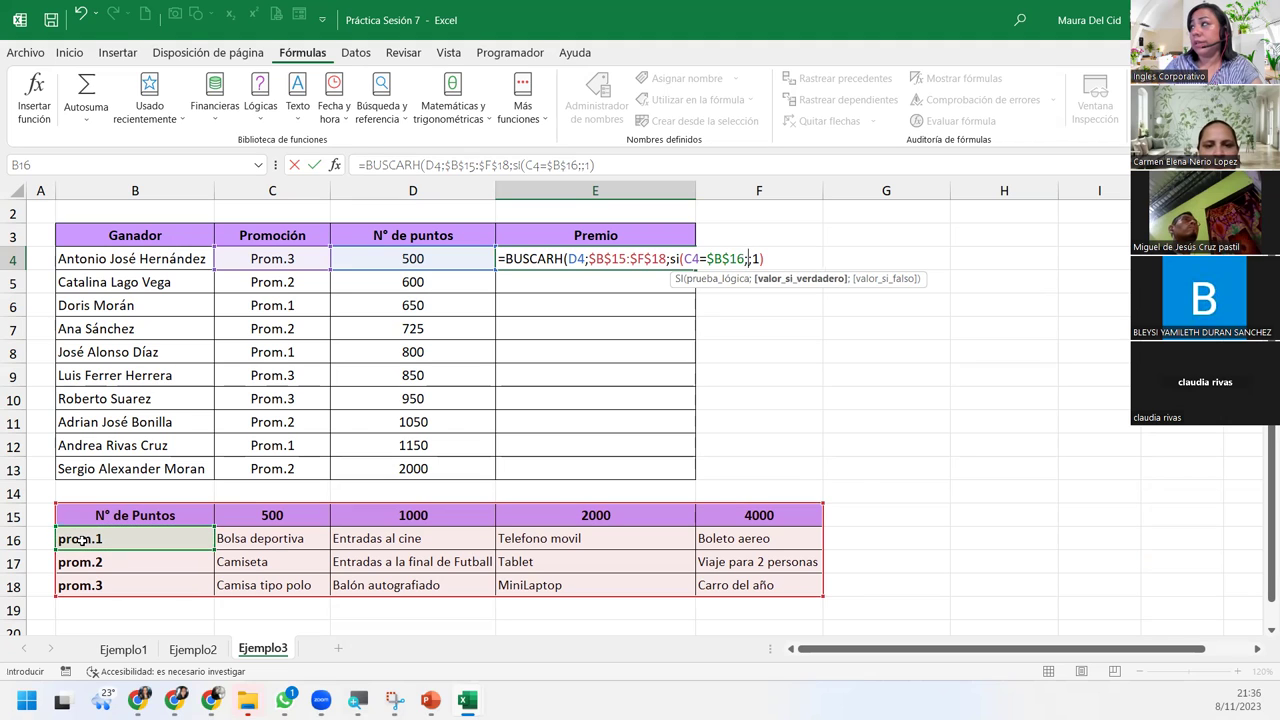
text(2)
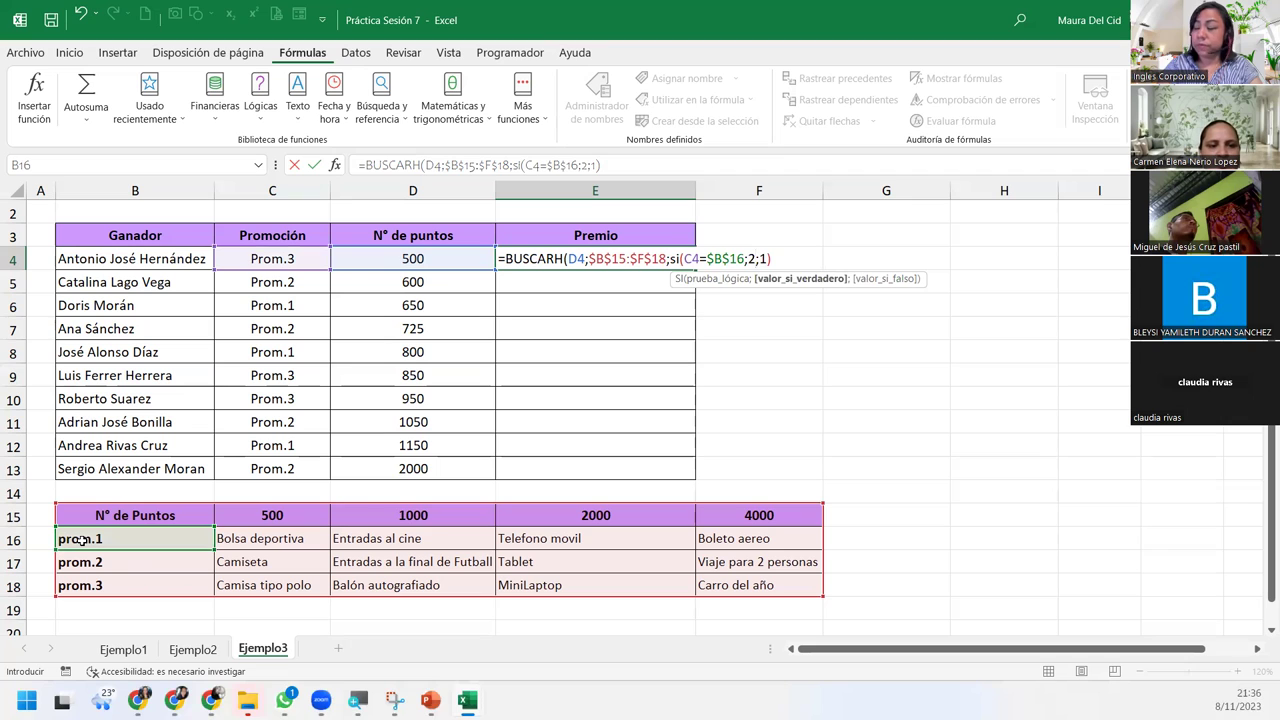
text(;si)
key(Tab)
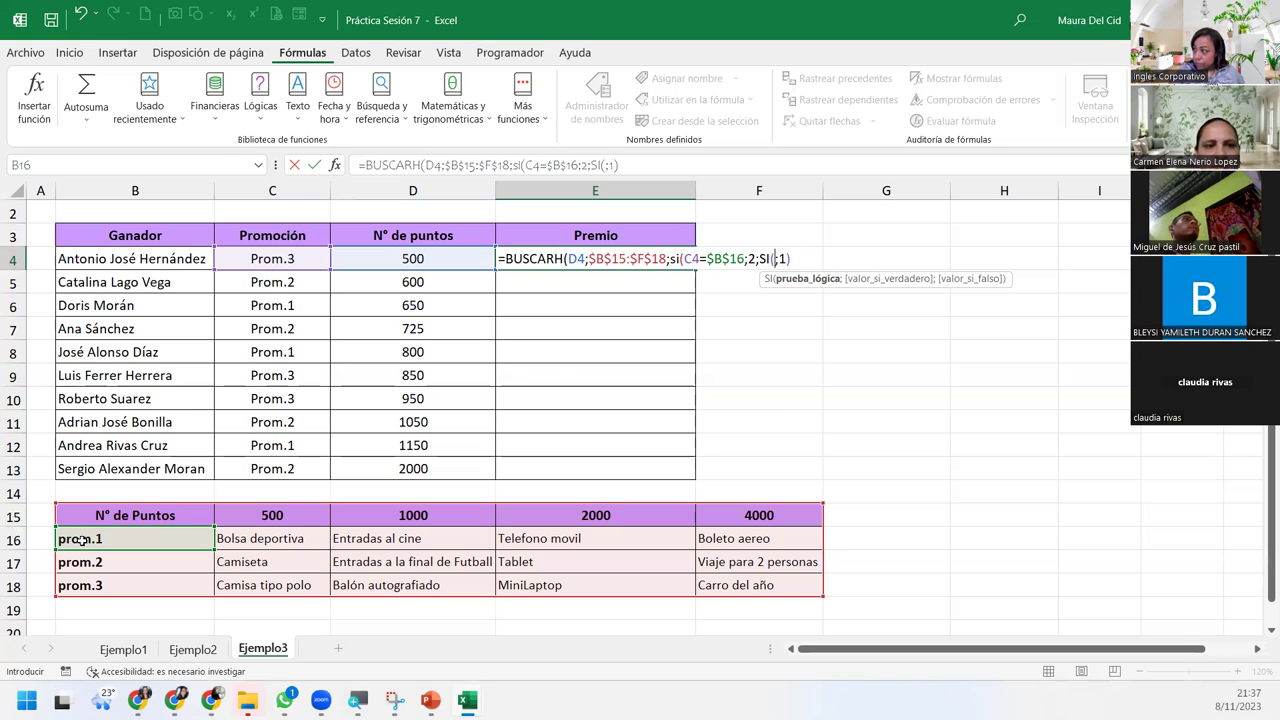
Step: Give the second nested SI the test C4=$B$17 returning row 3
click(283, 253)
text(=)
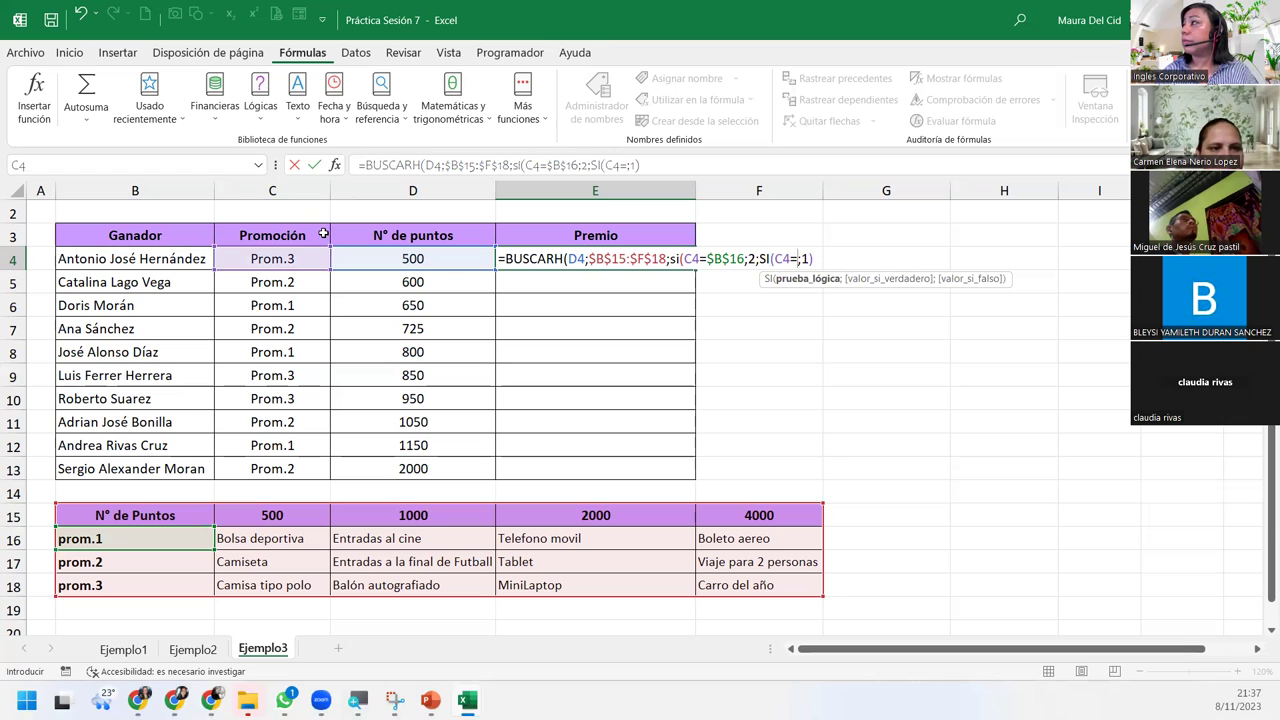
click(154, 564)
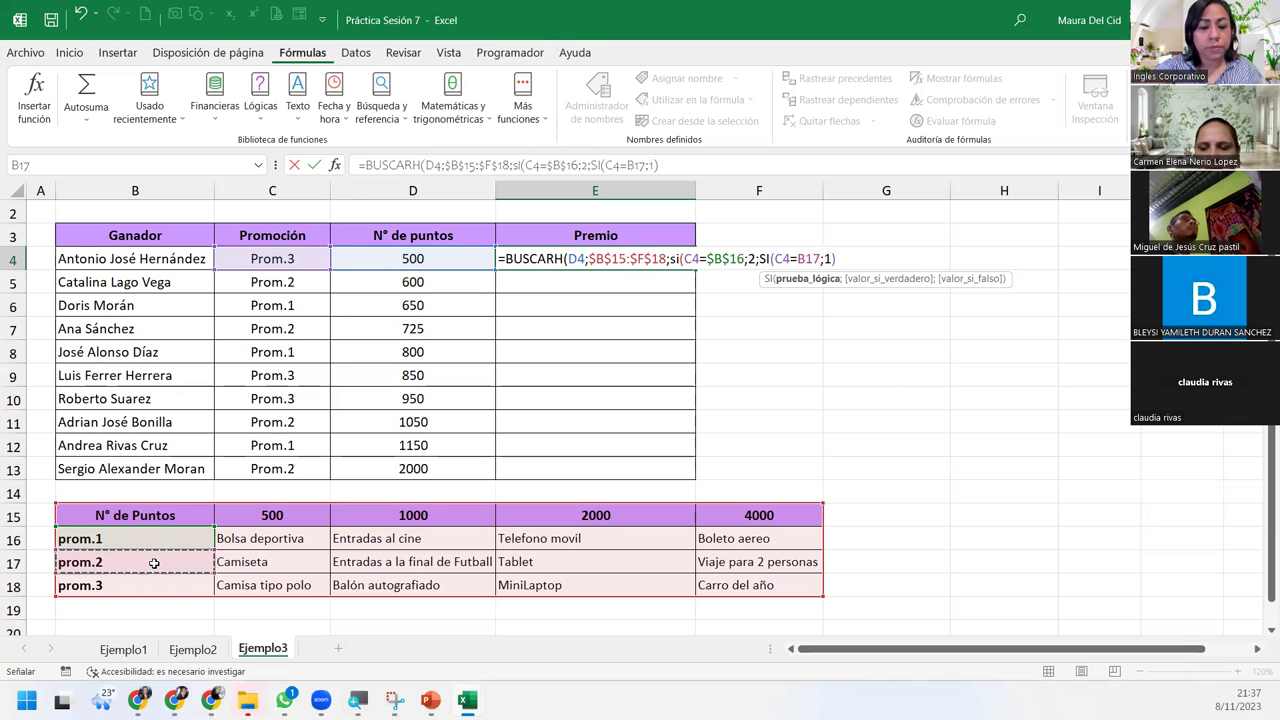
key(F4)
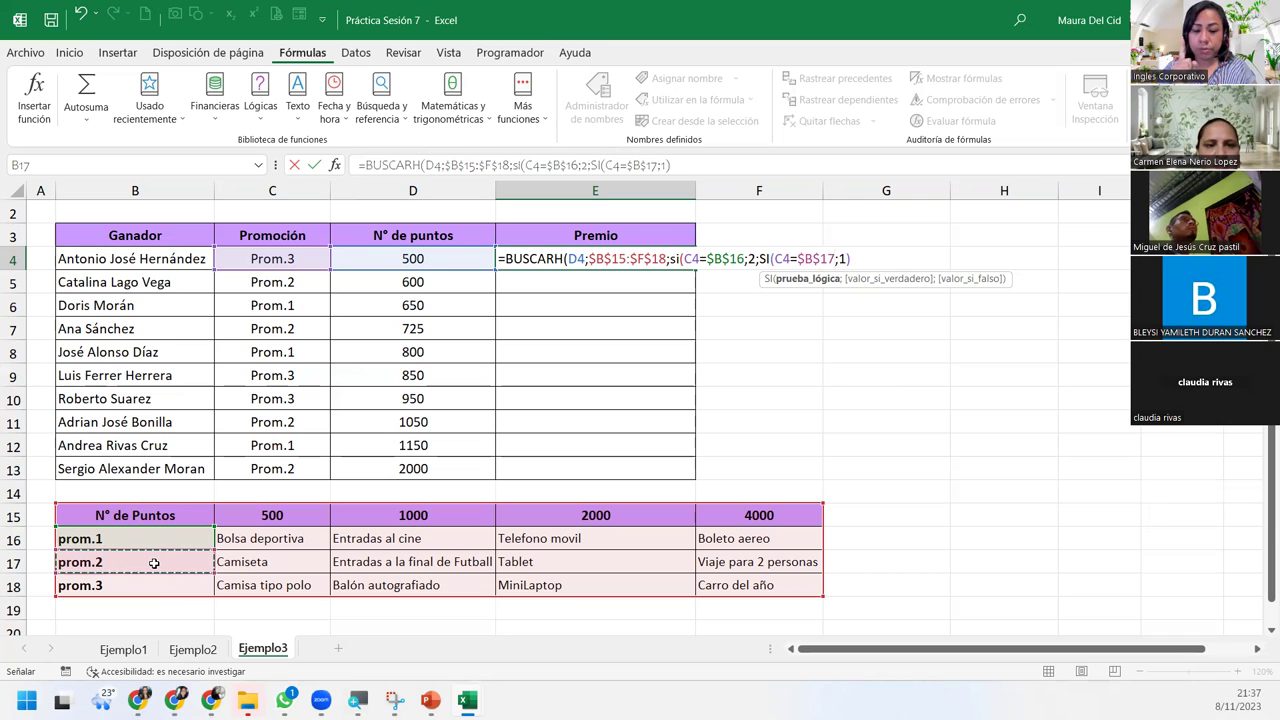
text(;)
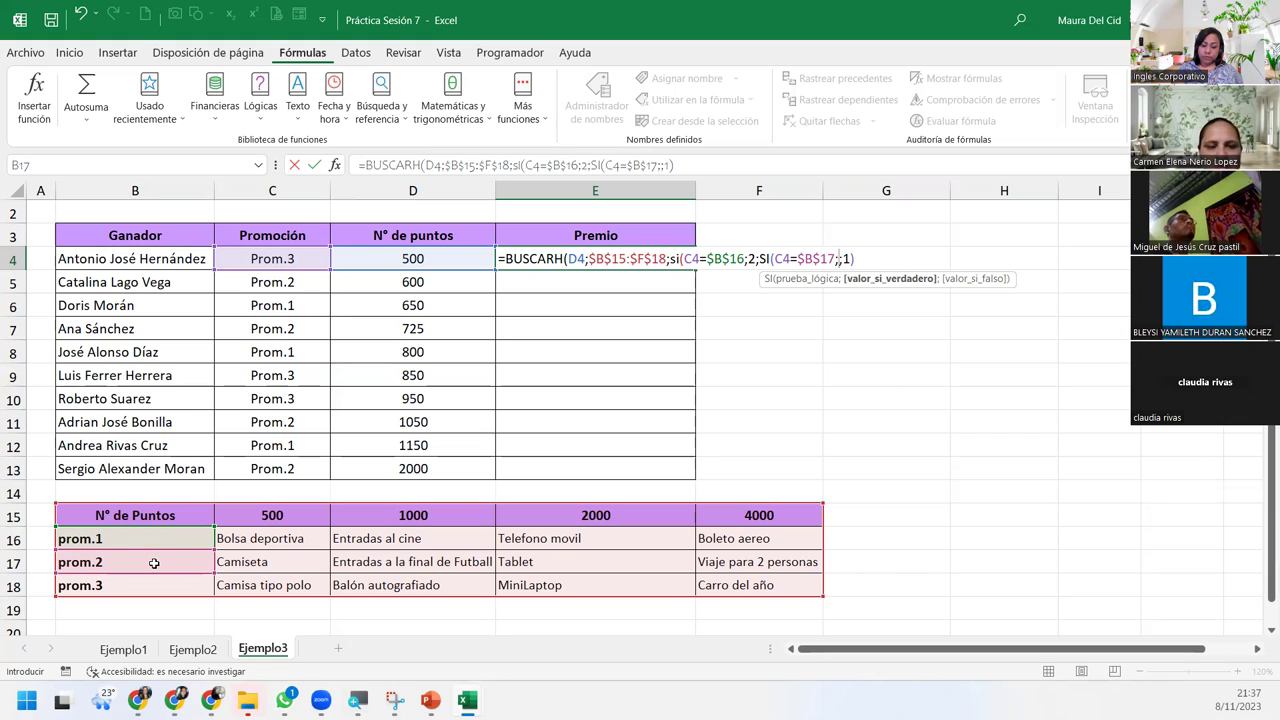
text(3)
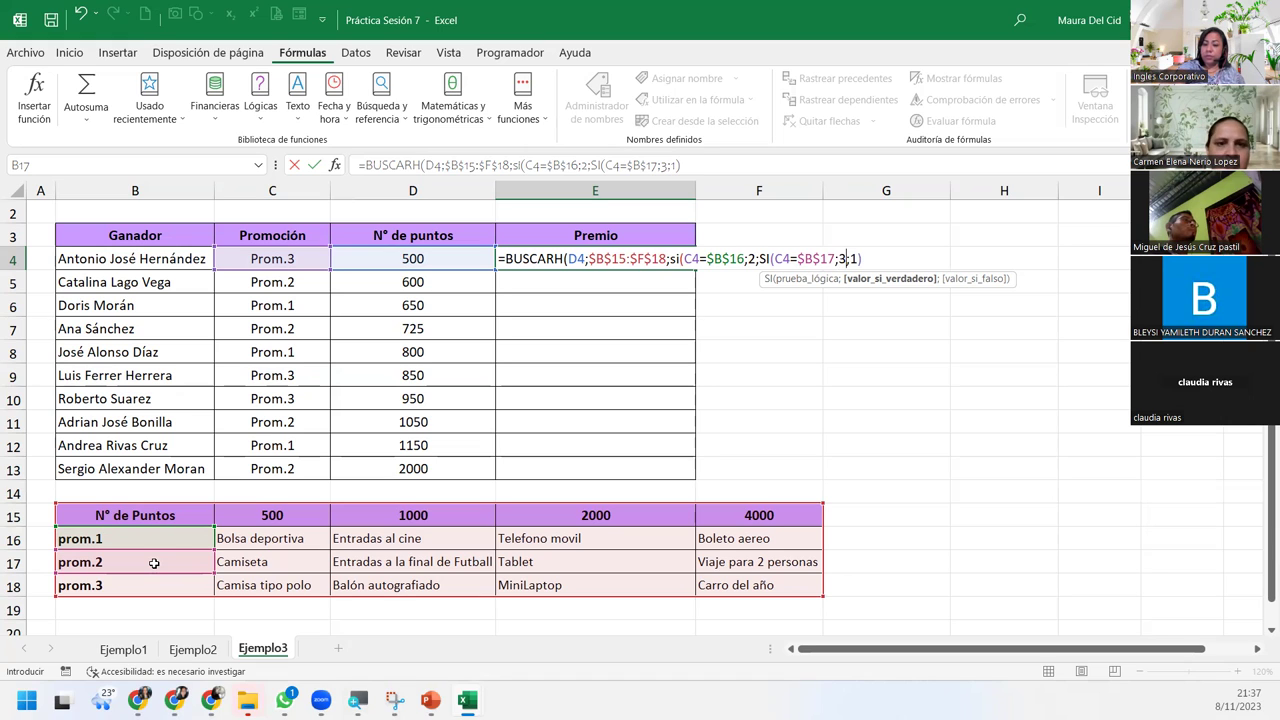
text(;)
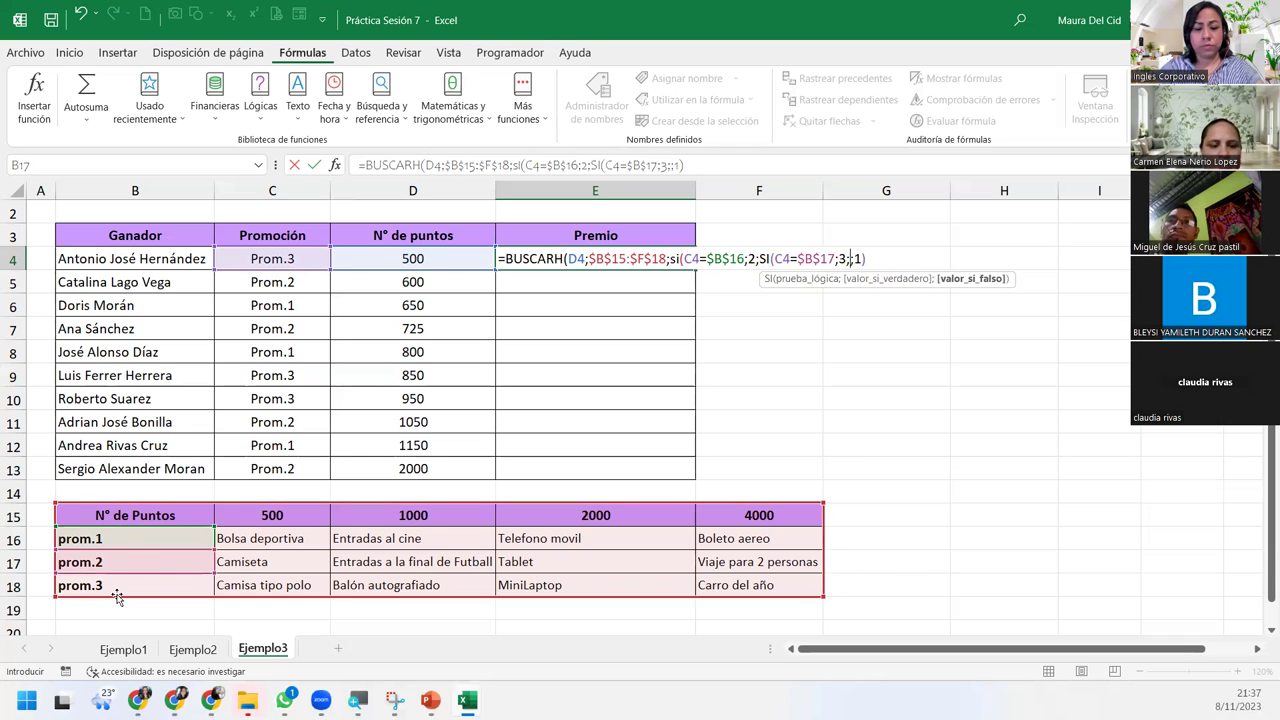
Step: Add a third SI testing C4=$B$18 returning 4, else "Dato no encontrado", closing all parentheses
text(si)
key(Tab)
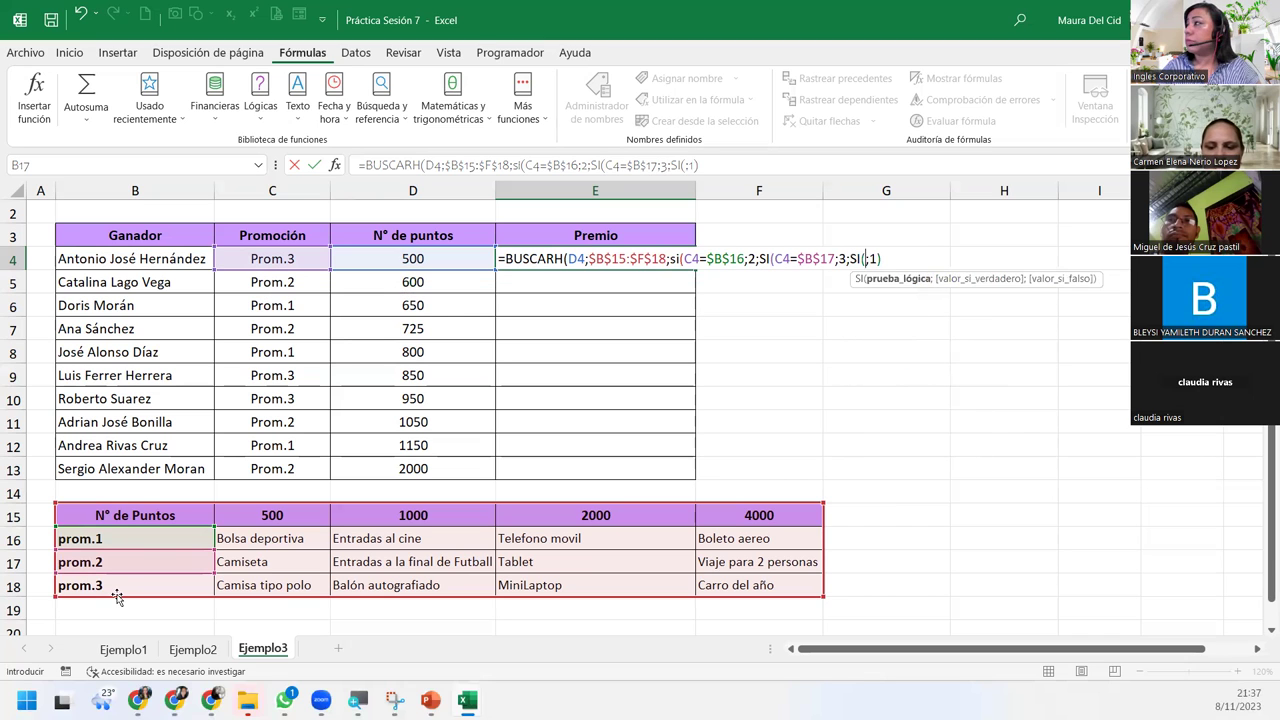
click(288, 258)
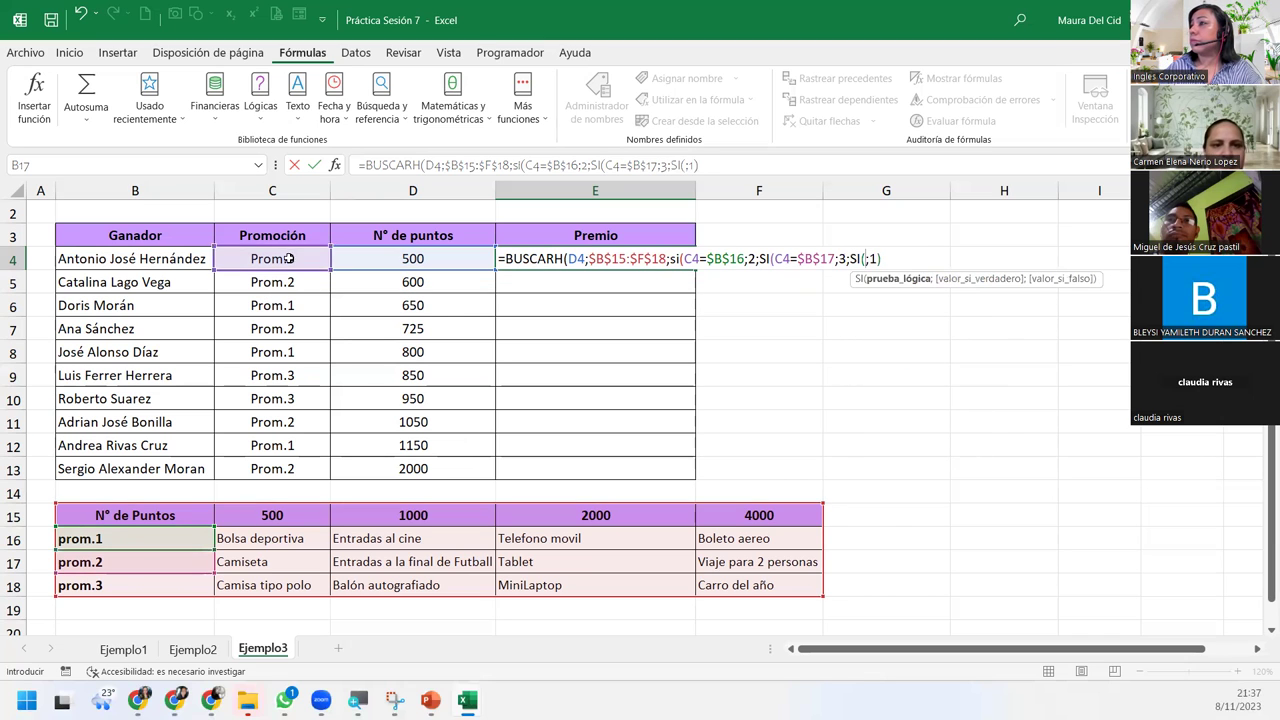
text(C4=)
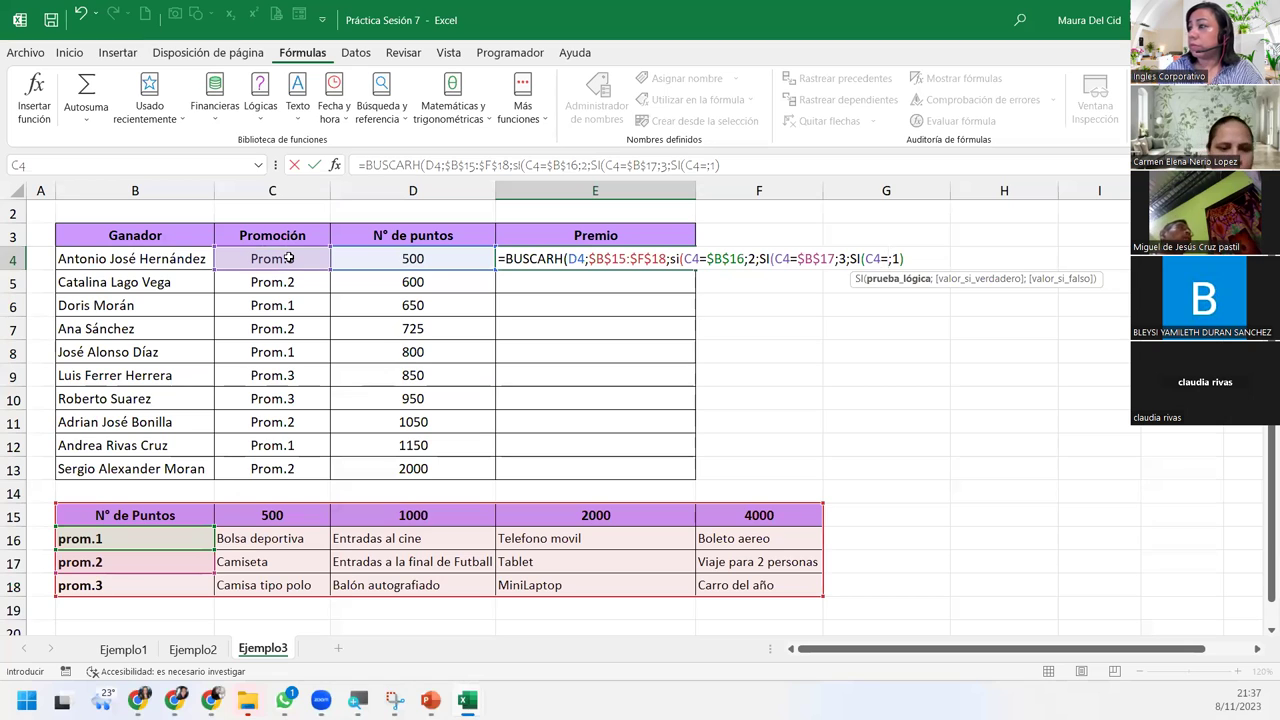
click(169, 587)
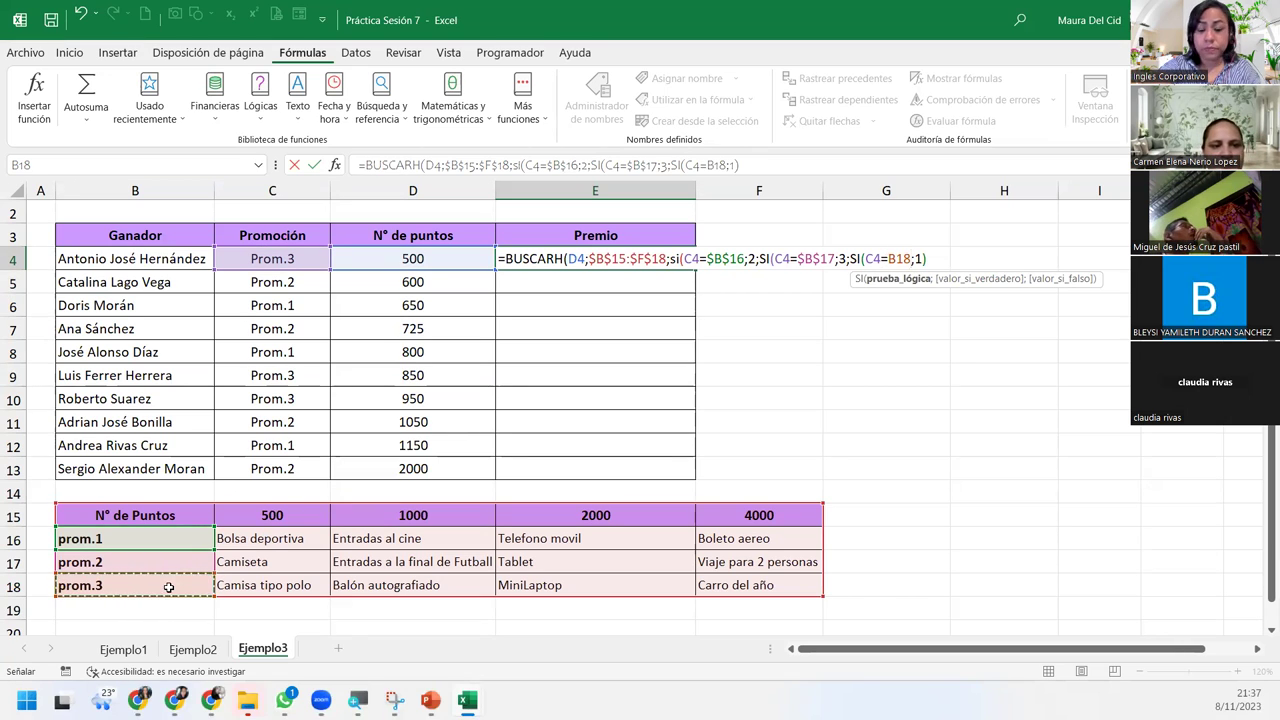
key(F4)
text(;4)
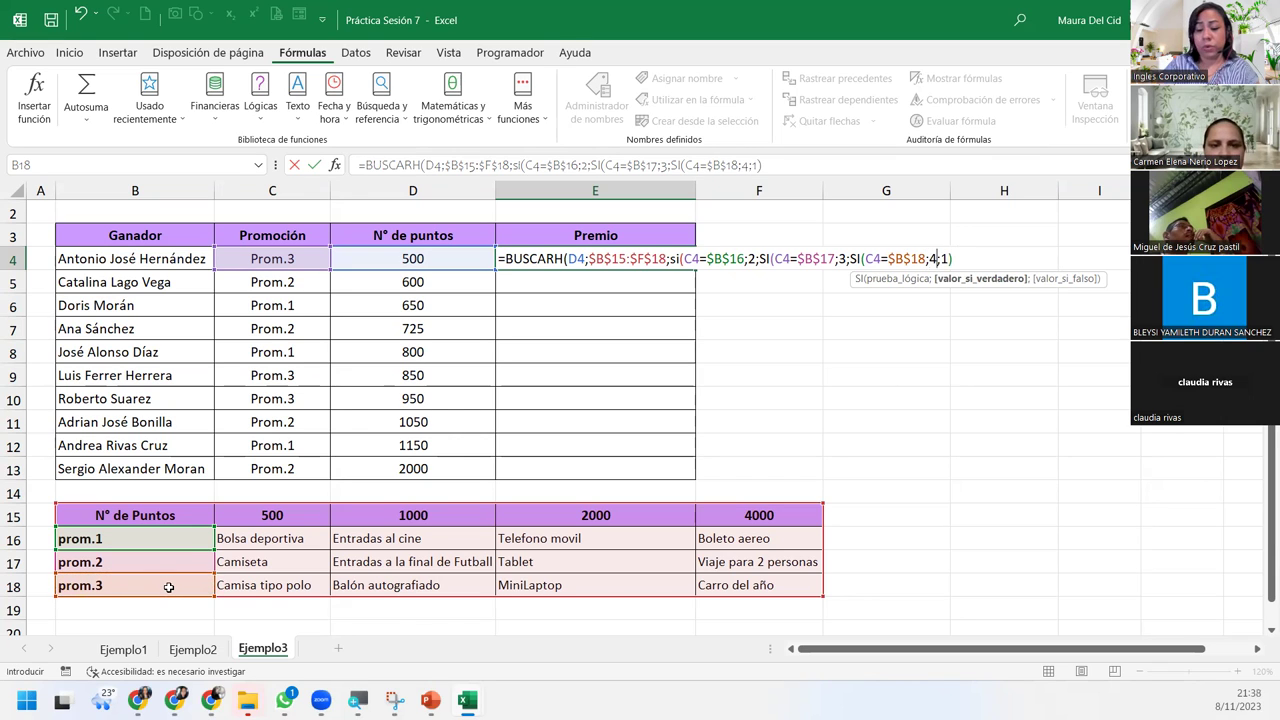
text(;)
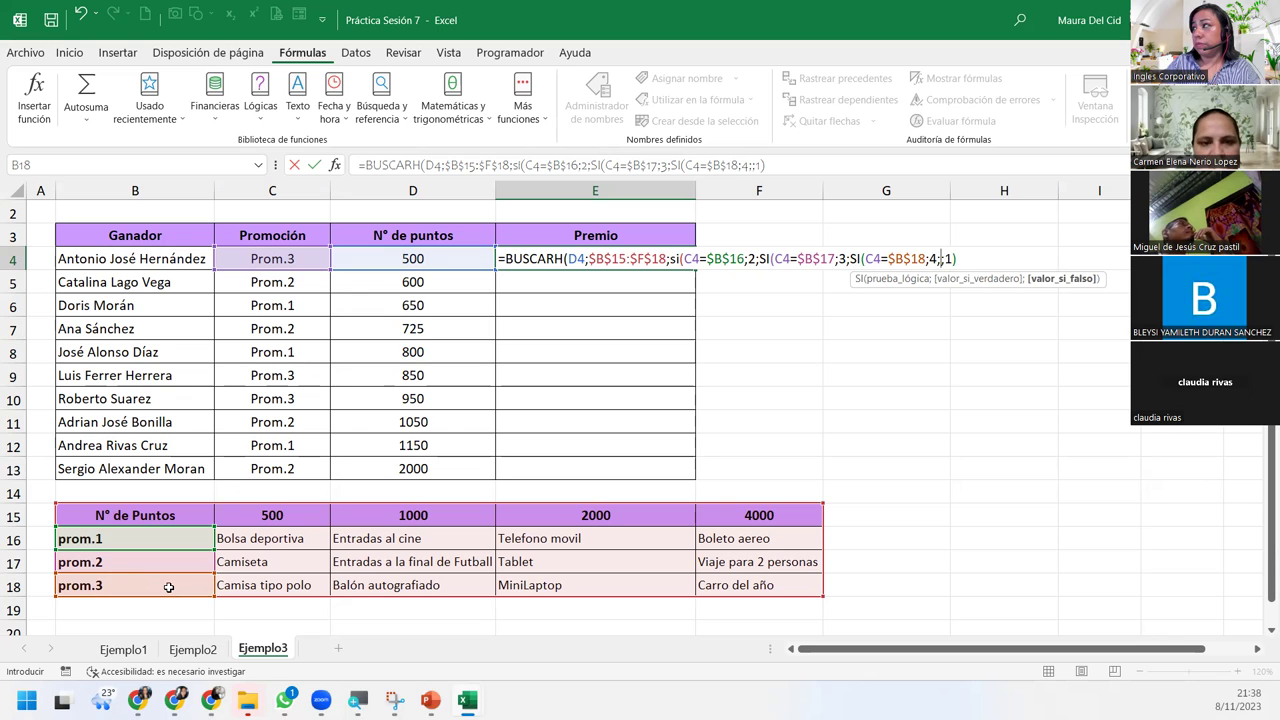
text(")
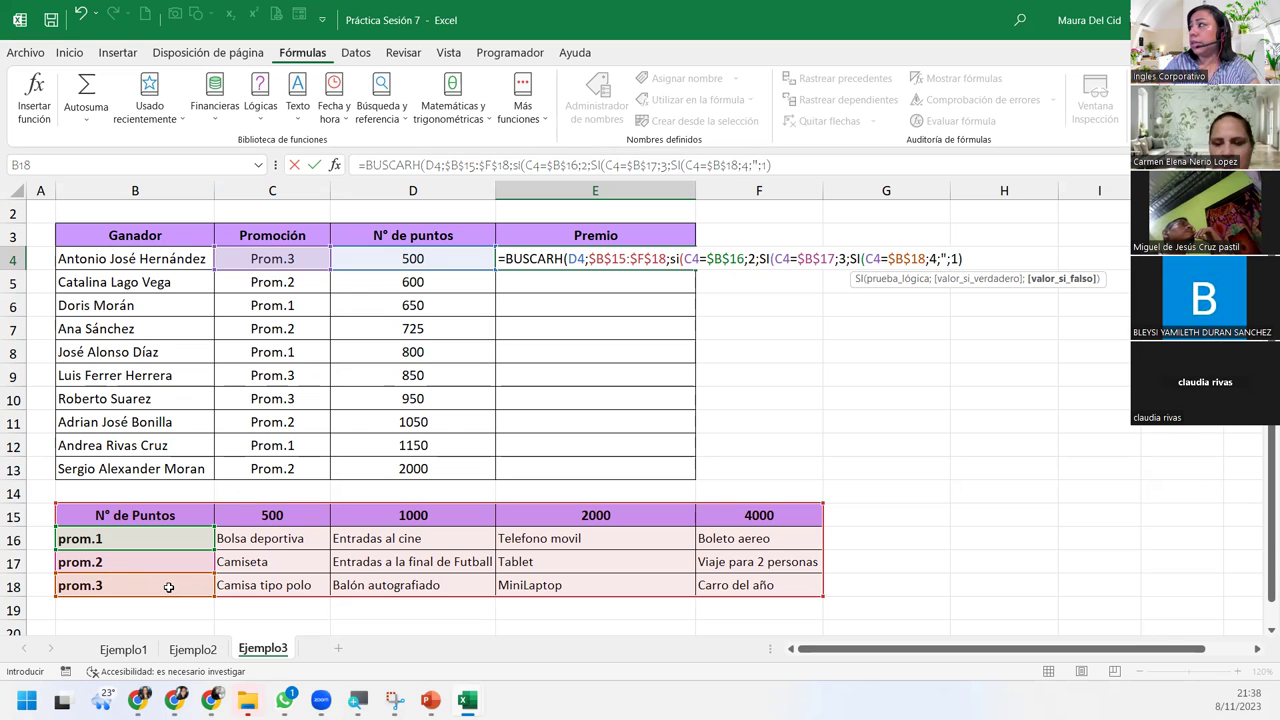
text(Dato no encontrado")
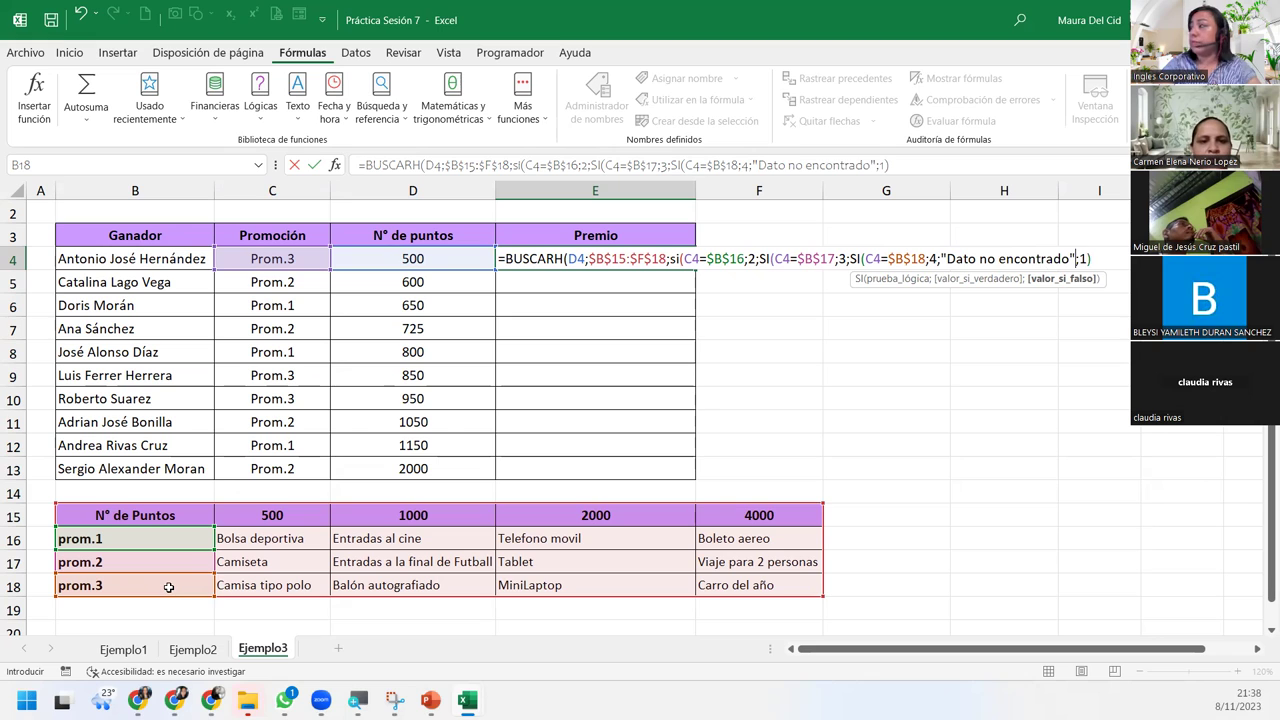
text()))))
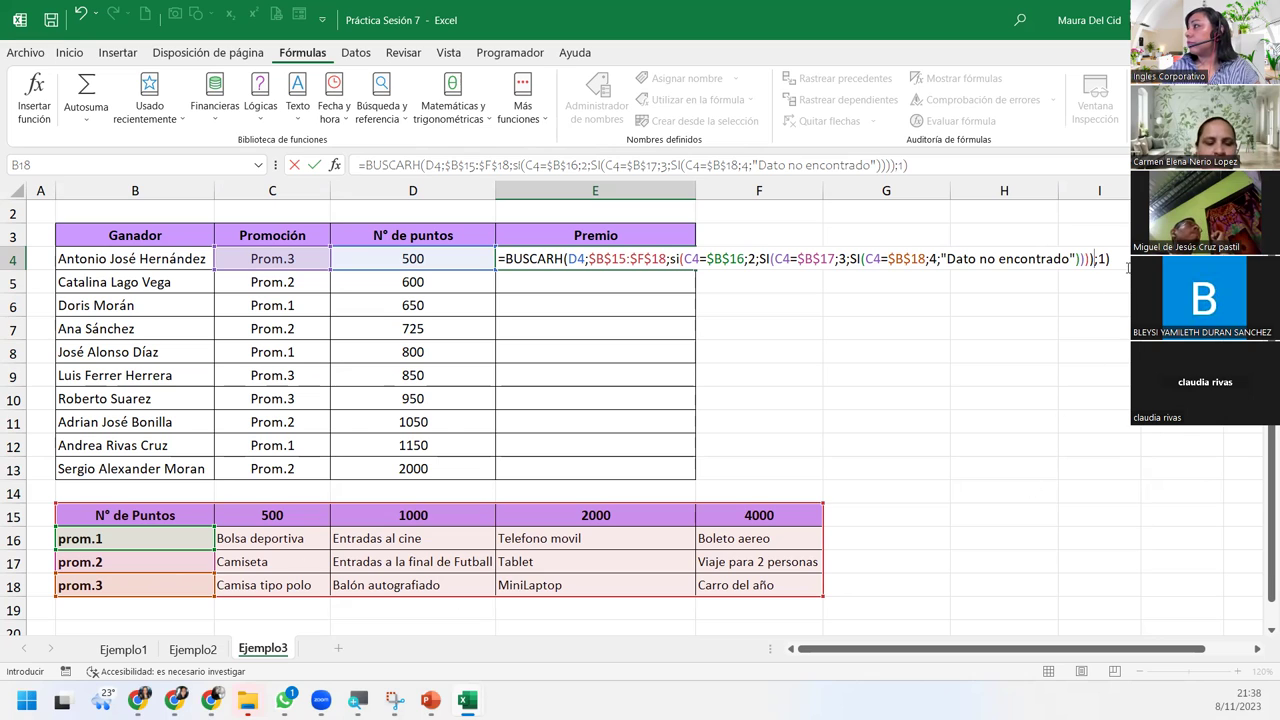
key(BackSpace)
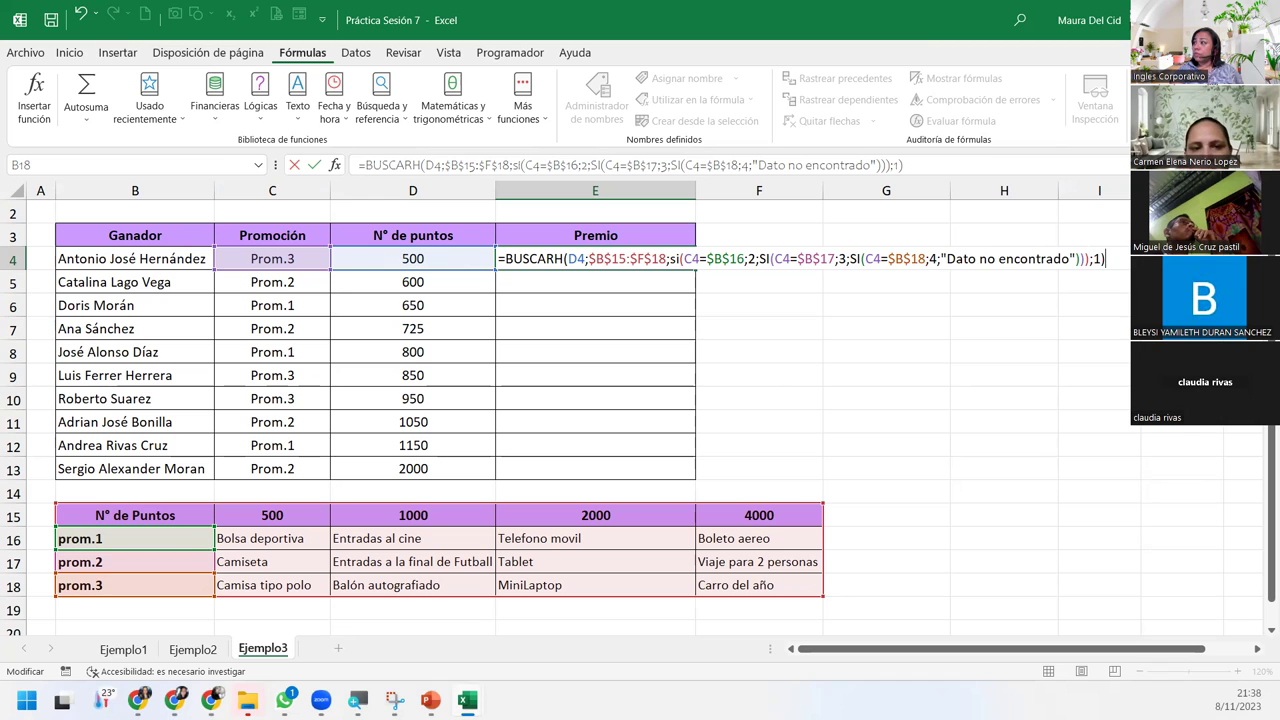
key(Return)
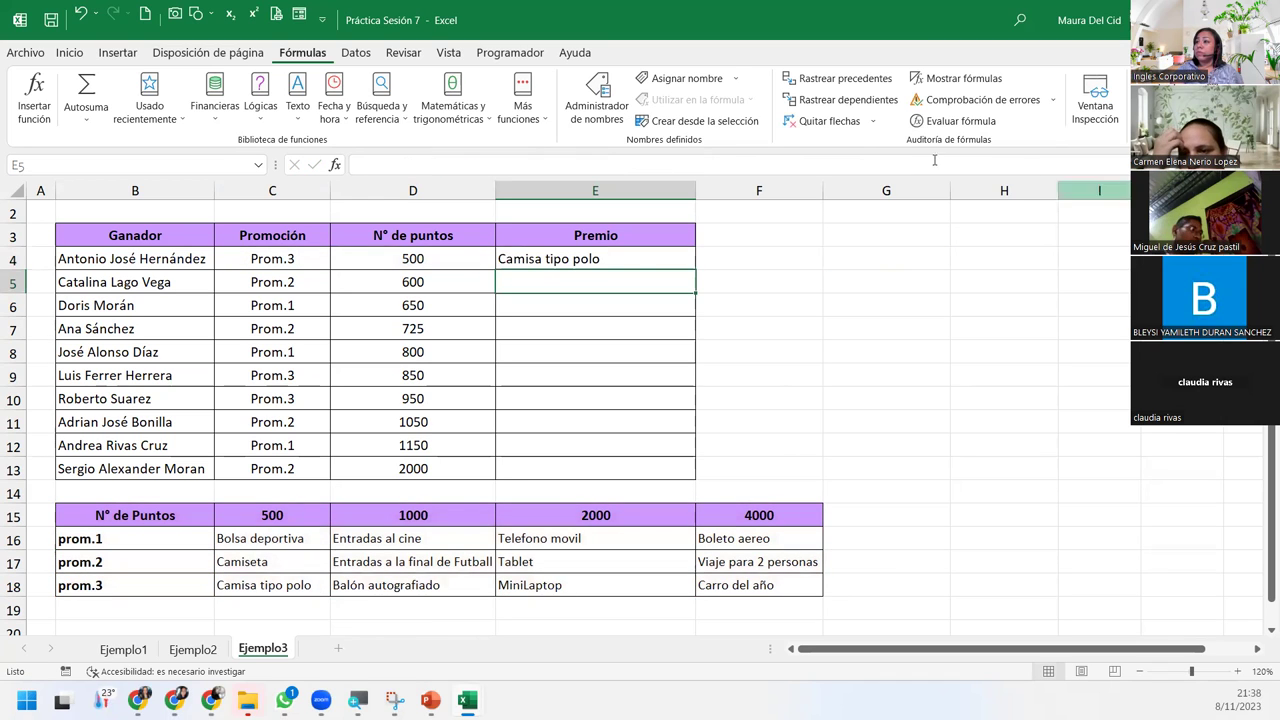
click(13, 585)
click(284, 587)
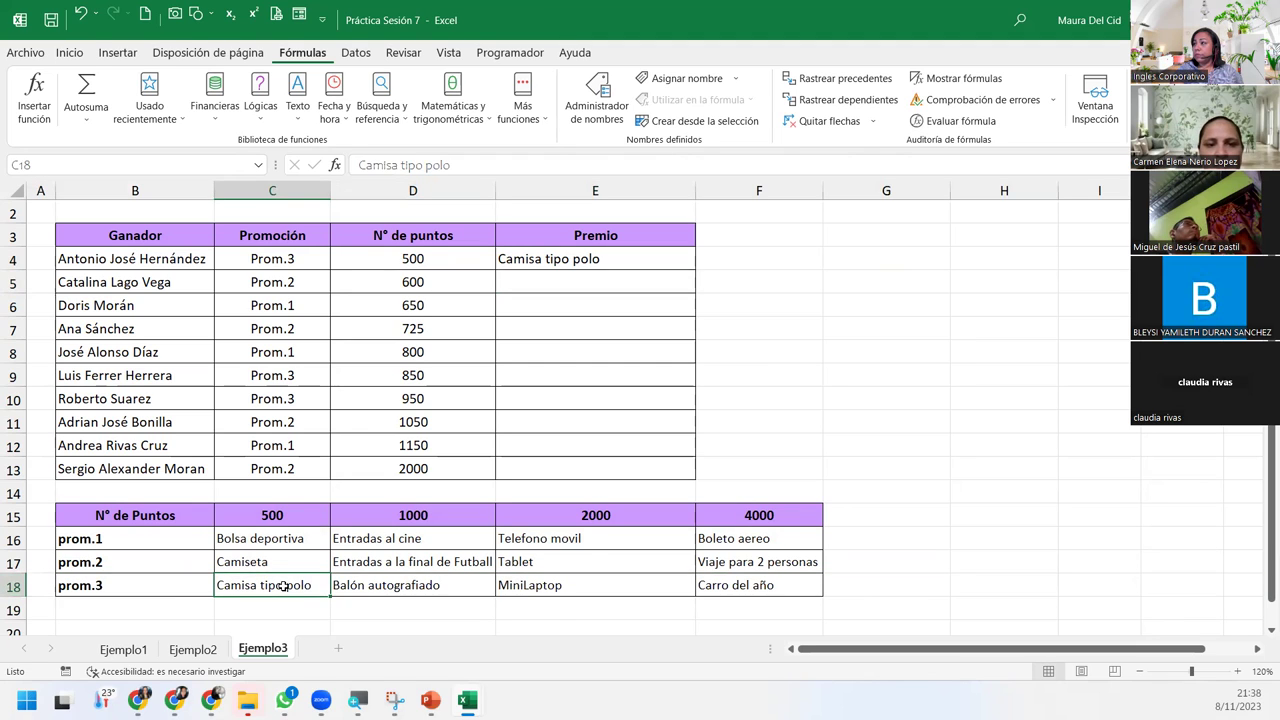
click(414, 257)
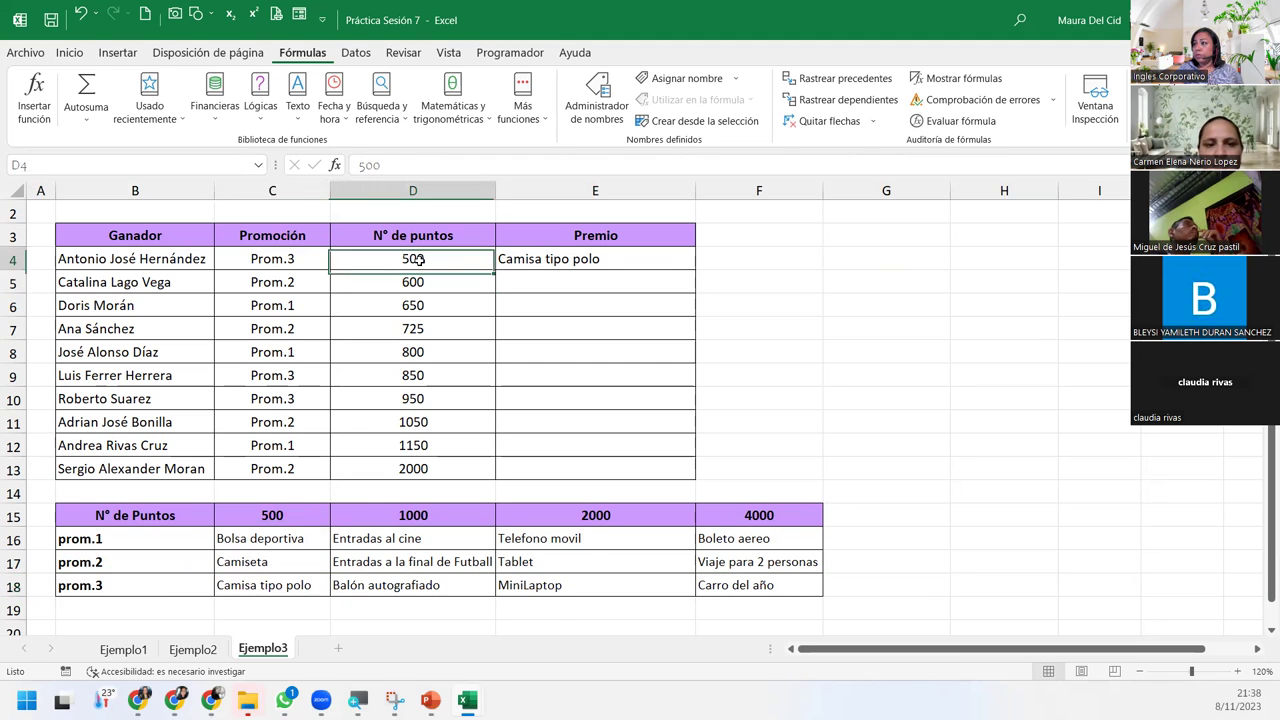
click(688, 262)
double_click(692, 264)
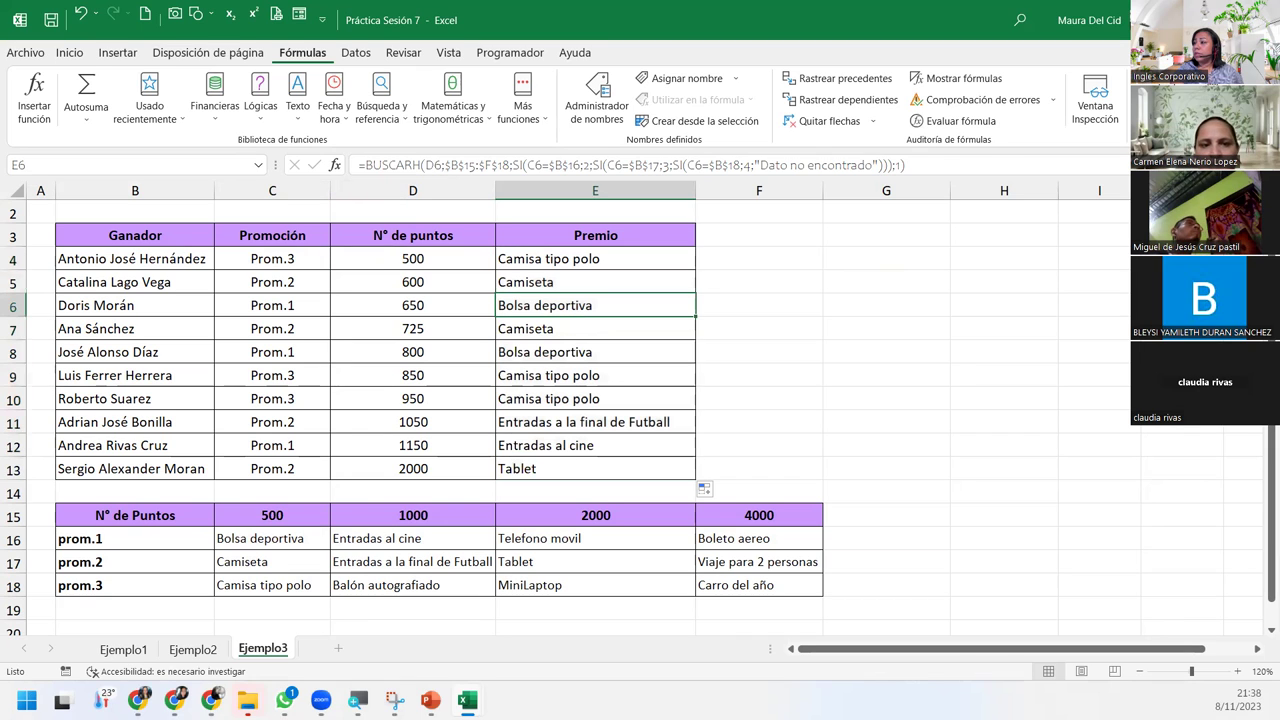
click(17, 565)
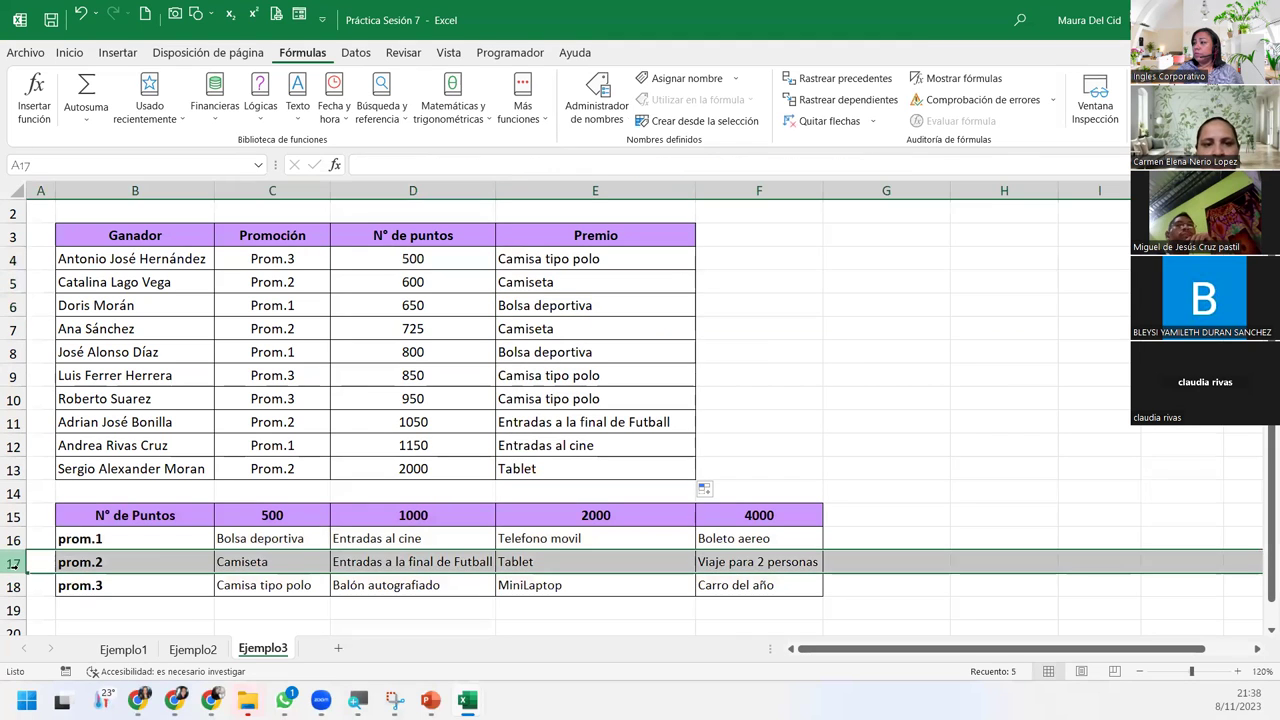
click(467, 475)
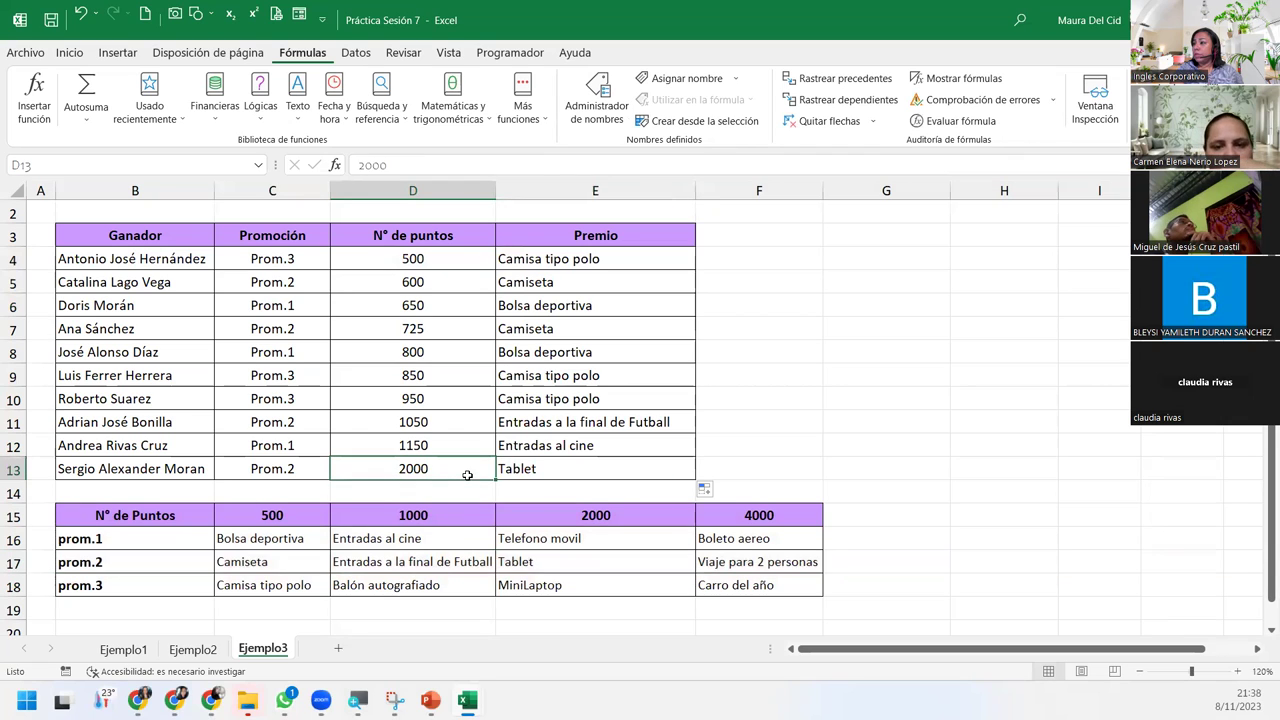
click(531, 472)
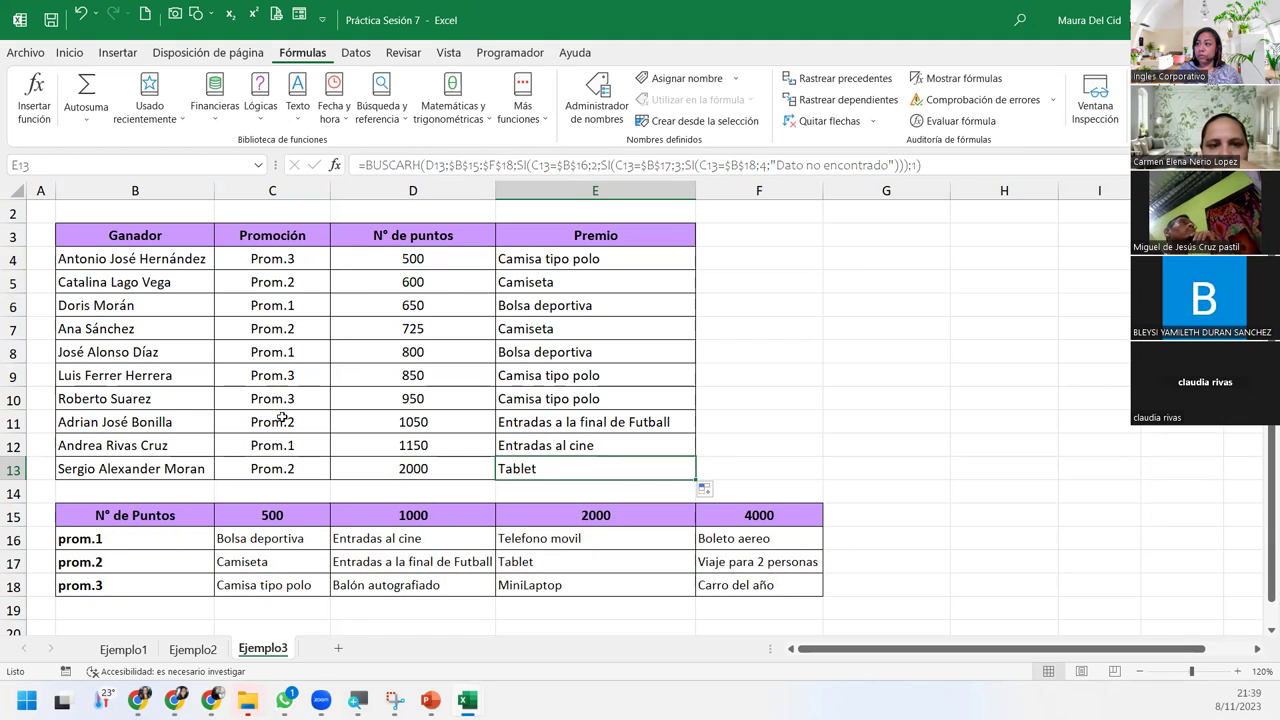
click(334, 381)
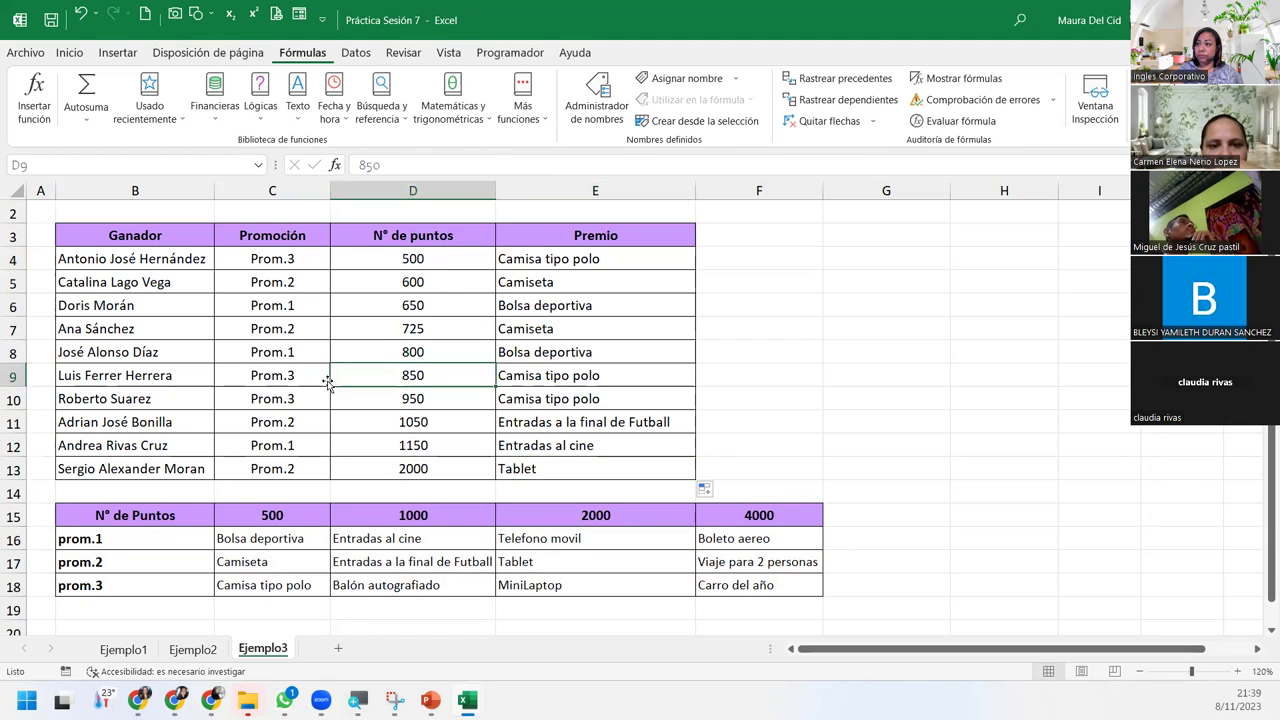
drag(265, 370, 540, 376)
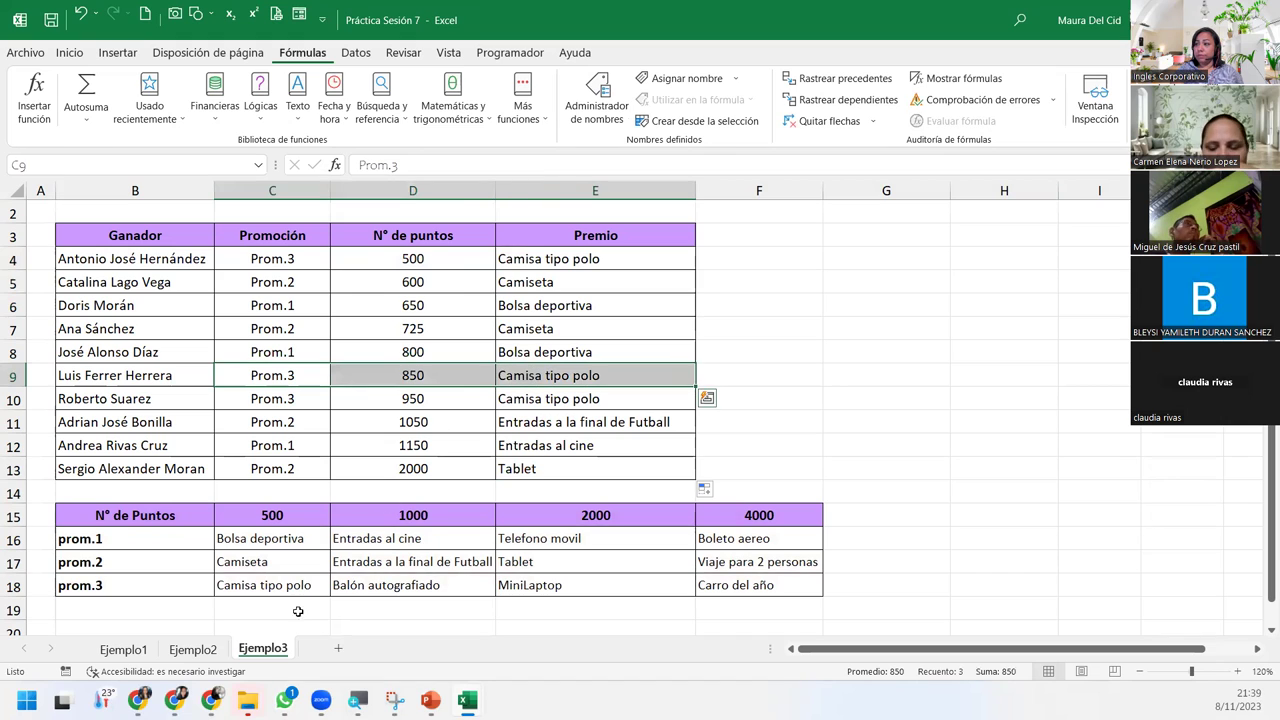
drag(258, 585, 359, 585)
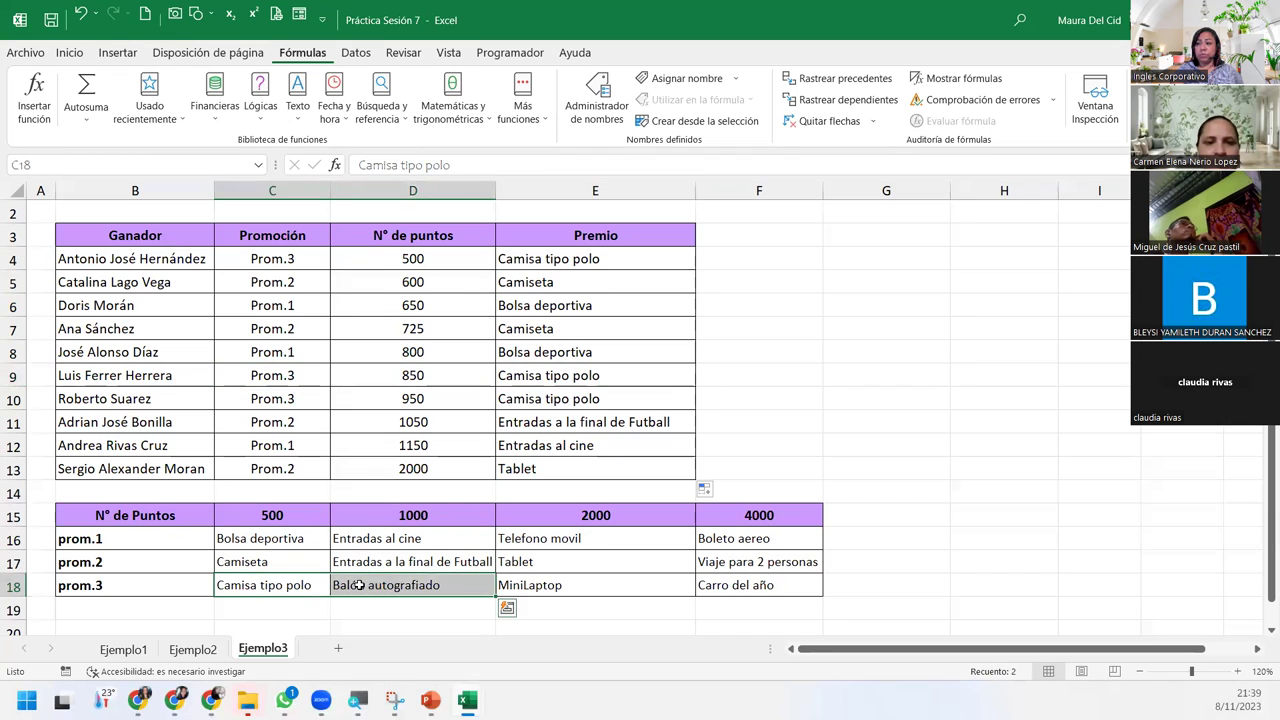
Step: Open cell E4's formula in edit mode to show its colour-coded references
click(658, 257)
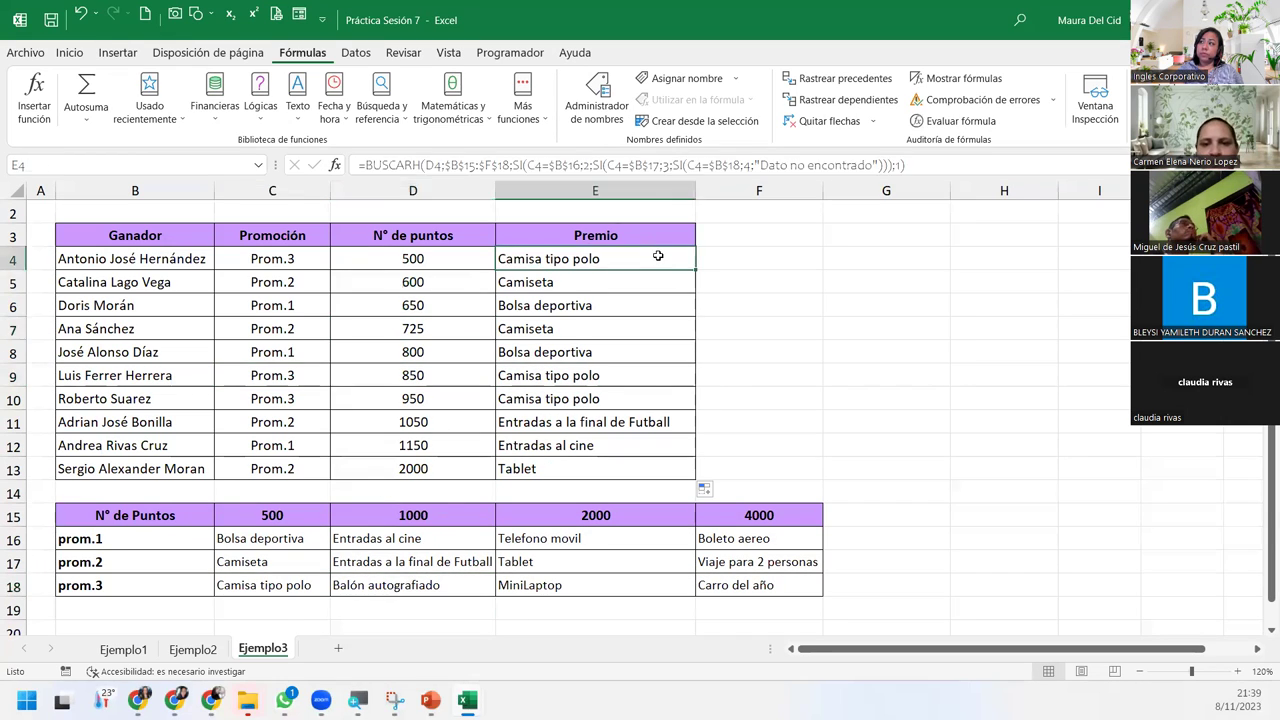
double_click(658, 257)
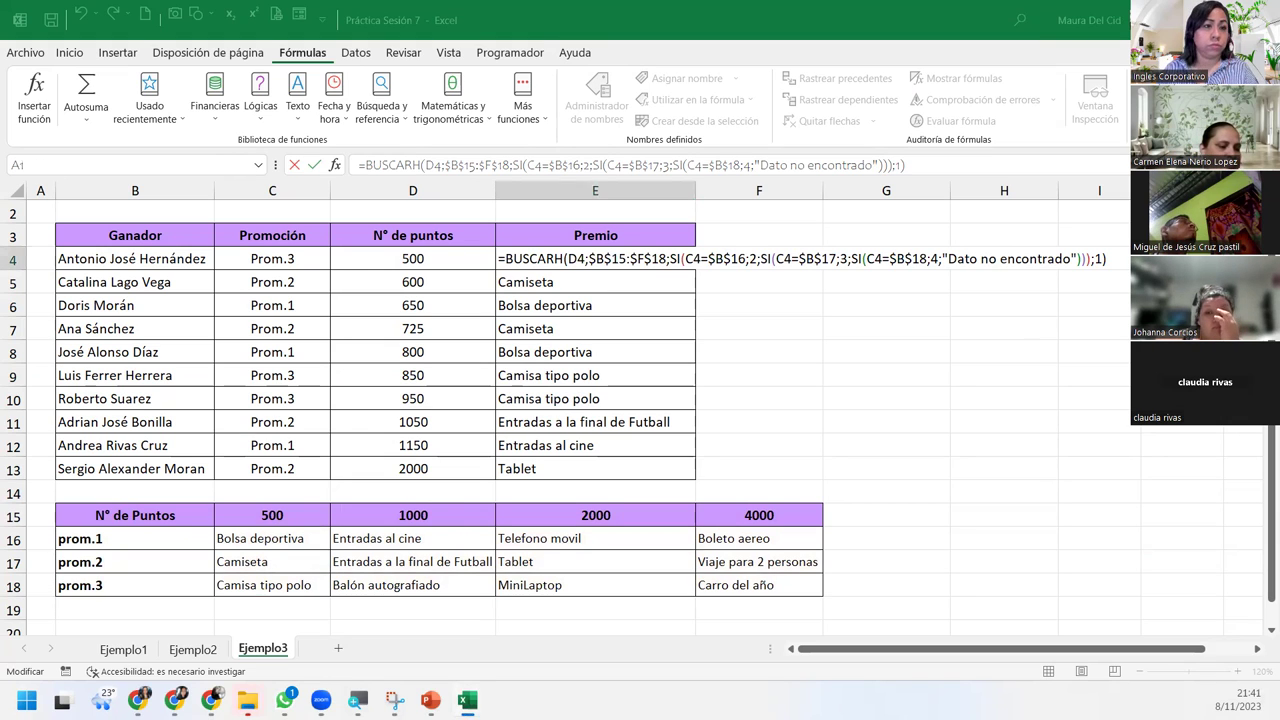
Step: Confirm E4's formula unchanged and reselect E4, which shows Camisa tipo polo
key(ctrl+Return)
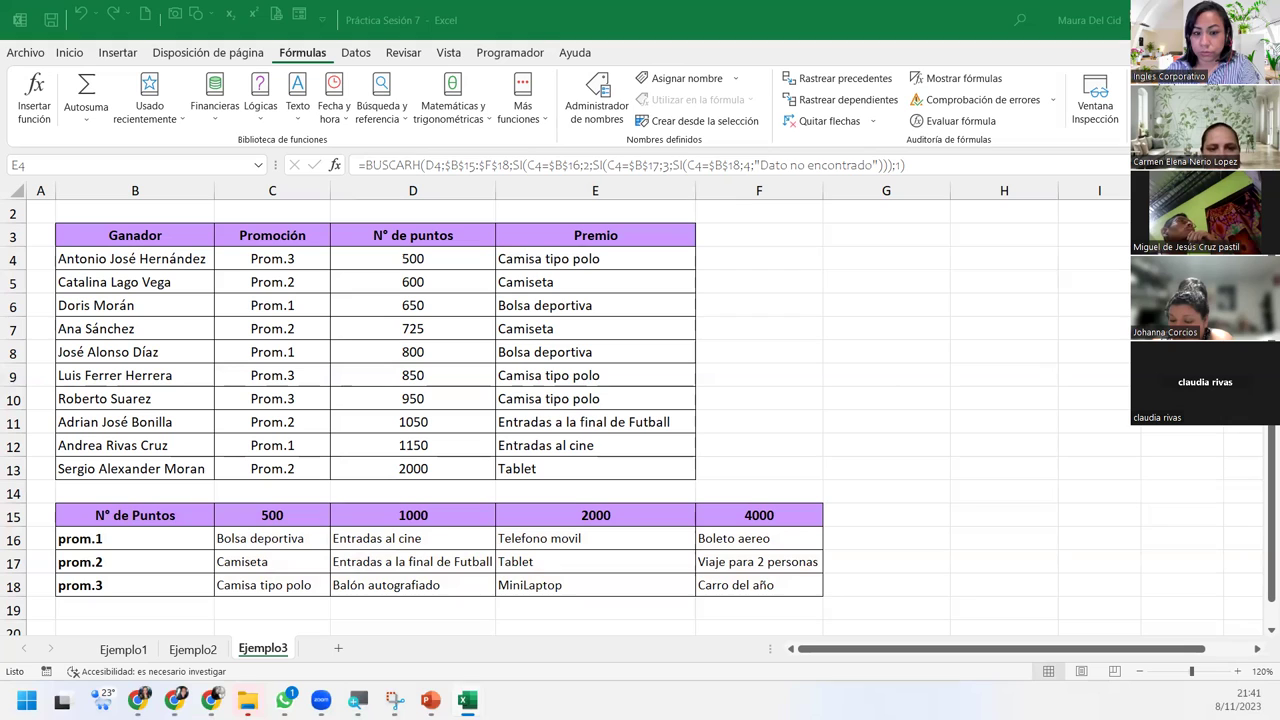
click(595, 258)
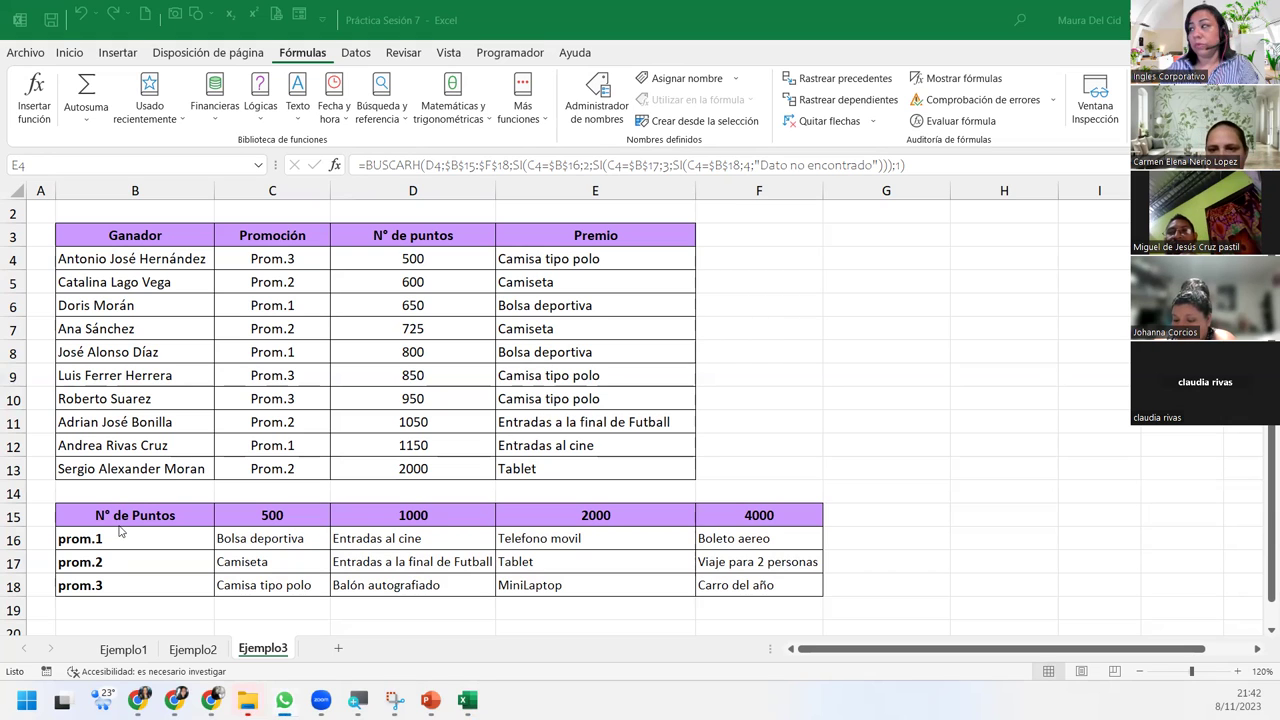
click(652, 256)
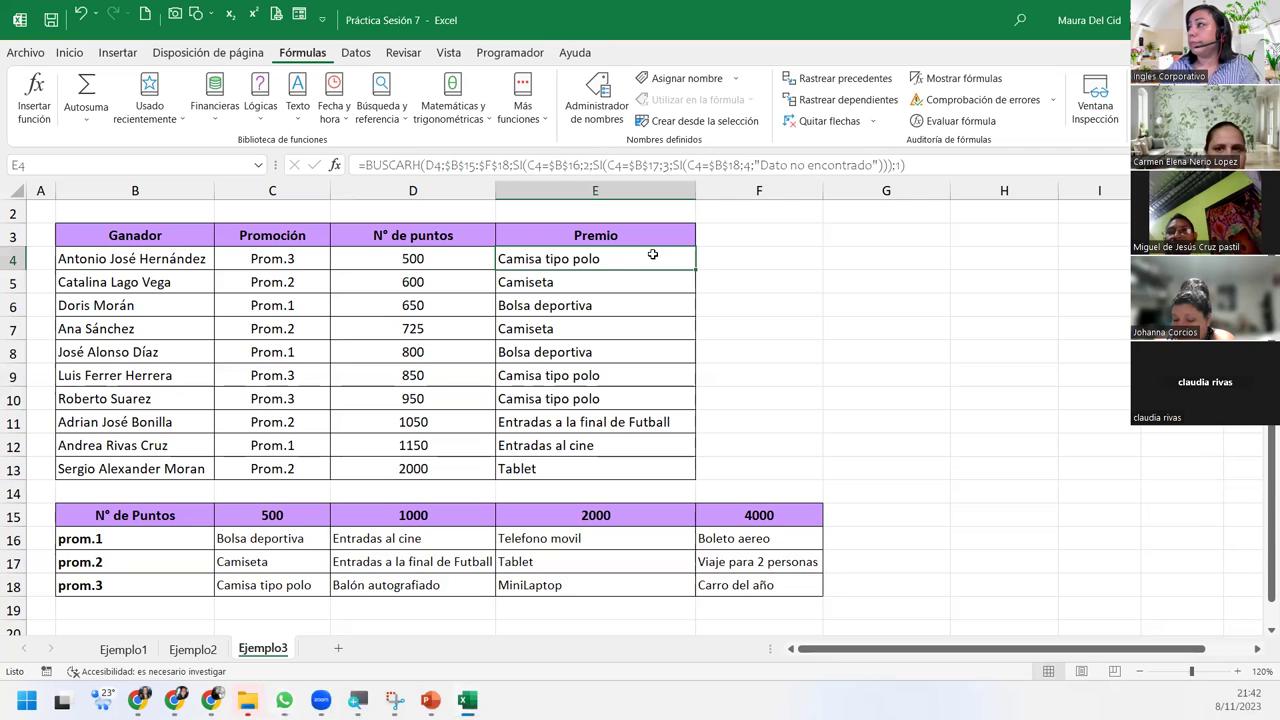
Step: Re-check and confirm E4's BUSCARH formula, then switch to the Práctica Buscarh BuscarV workbook
double_click(652, 256)
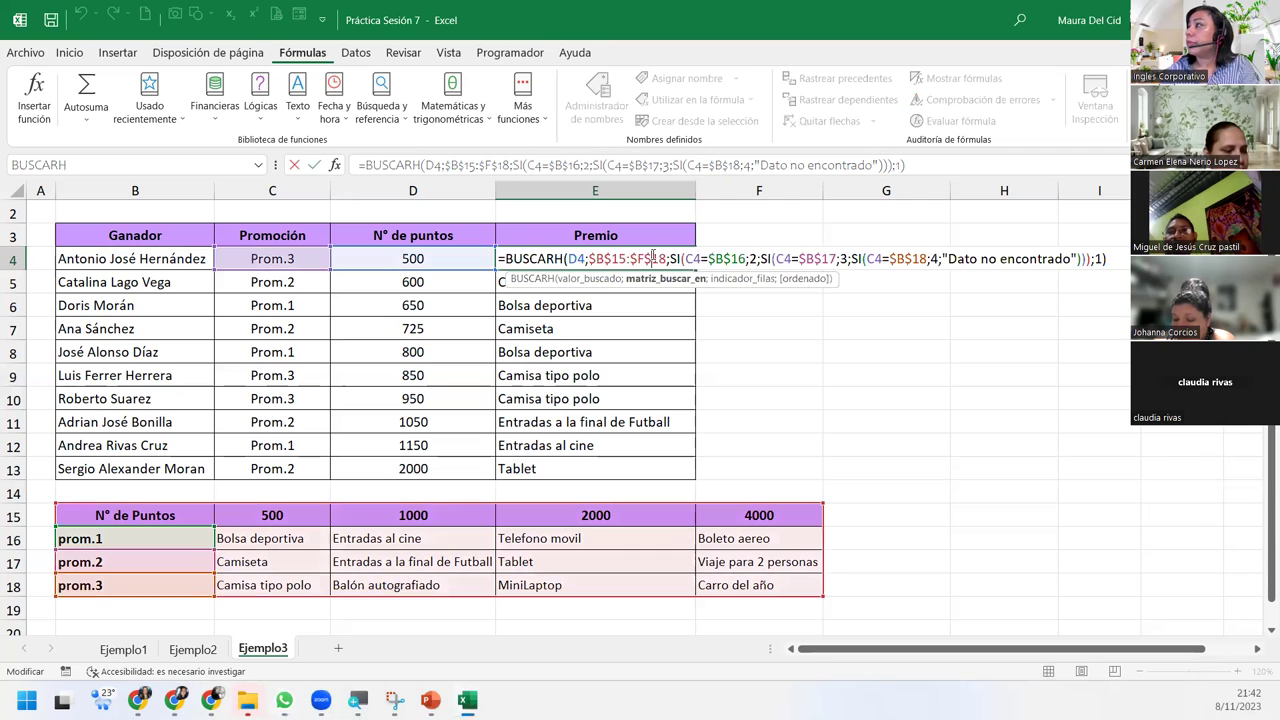
click(1112, 259)
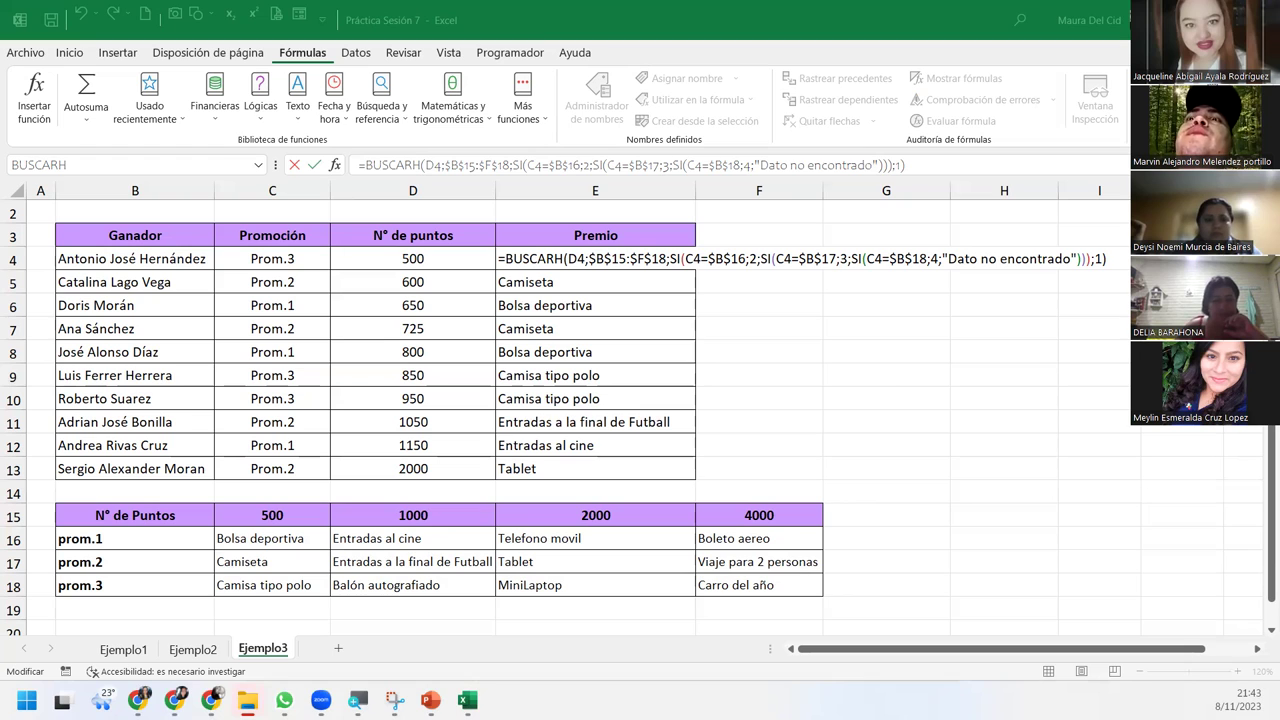
key(alt+Tab)
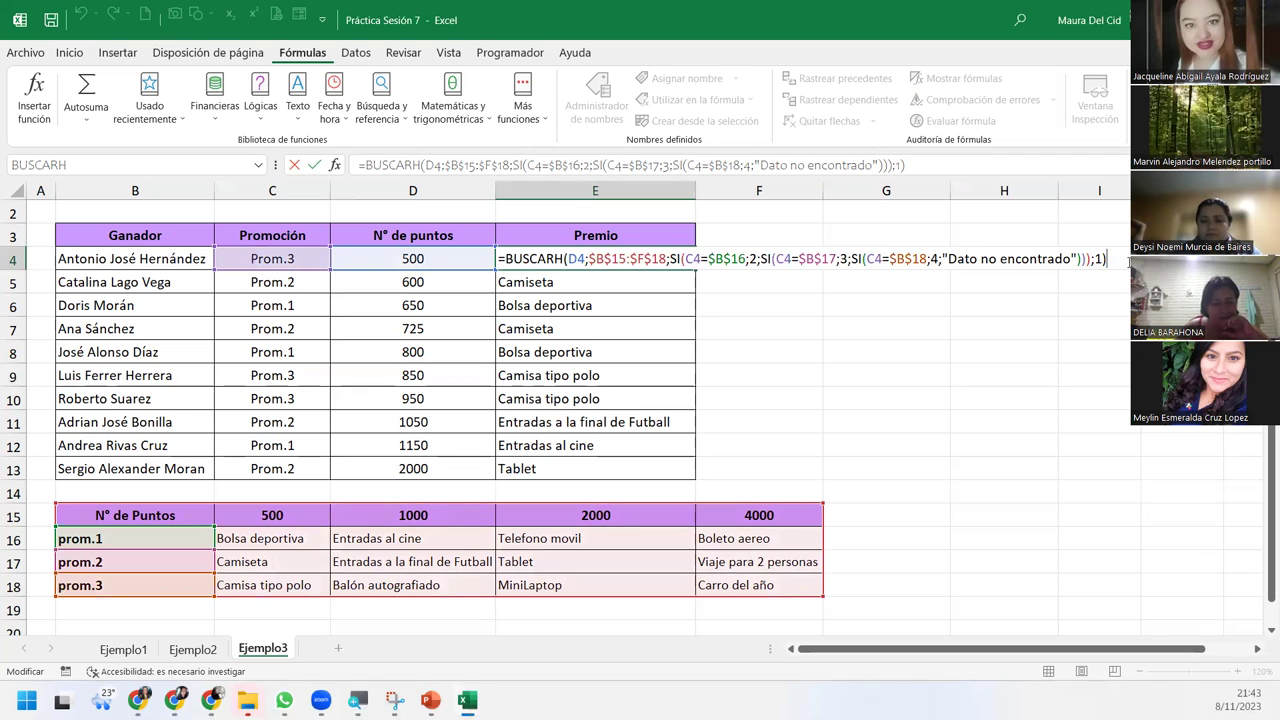
key(Return)
key(alt+Tab)
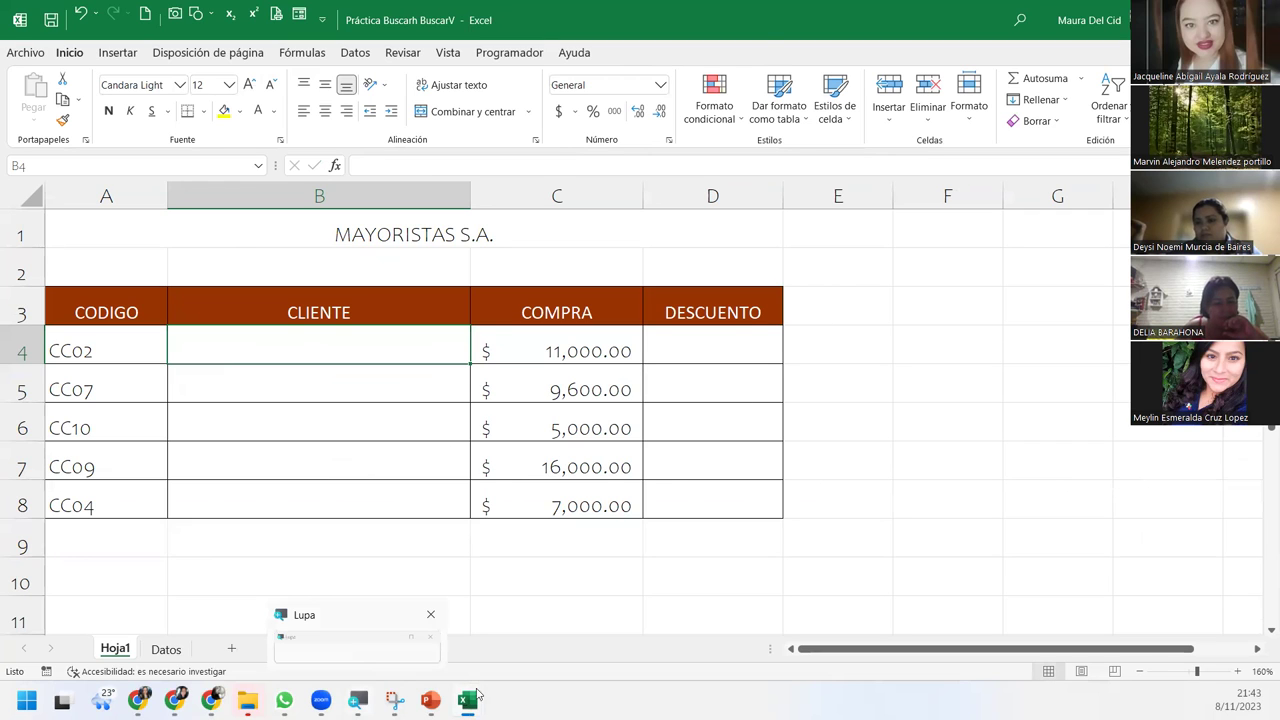
Step: Switch back to the Práctica Sesión 7 workbook from the Excel taskbar preview
mouse_move(466, 700)
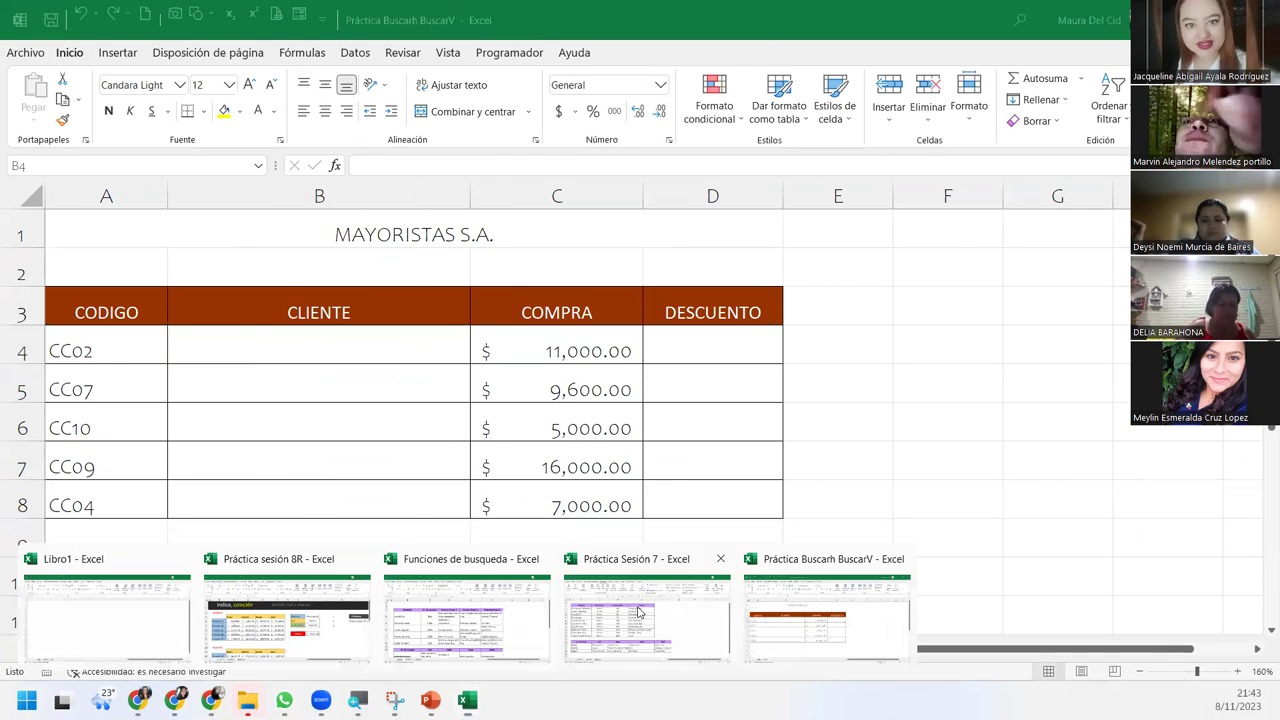
click(640, 612)
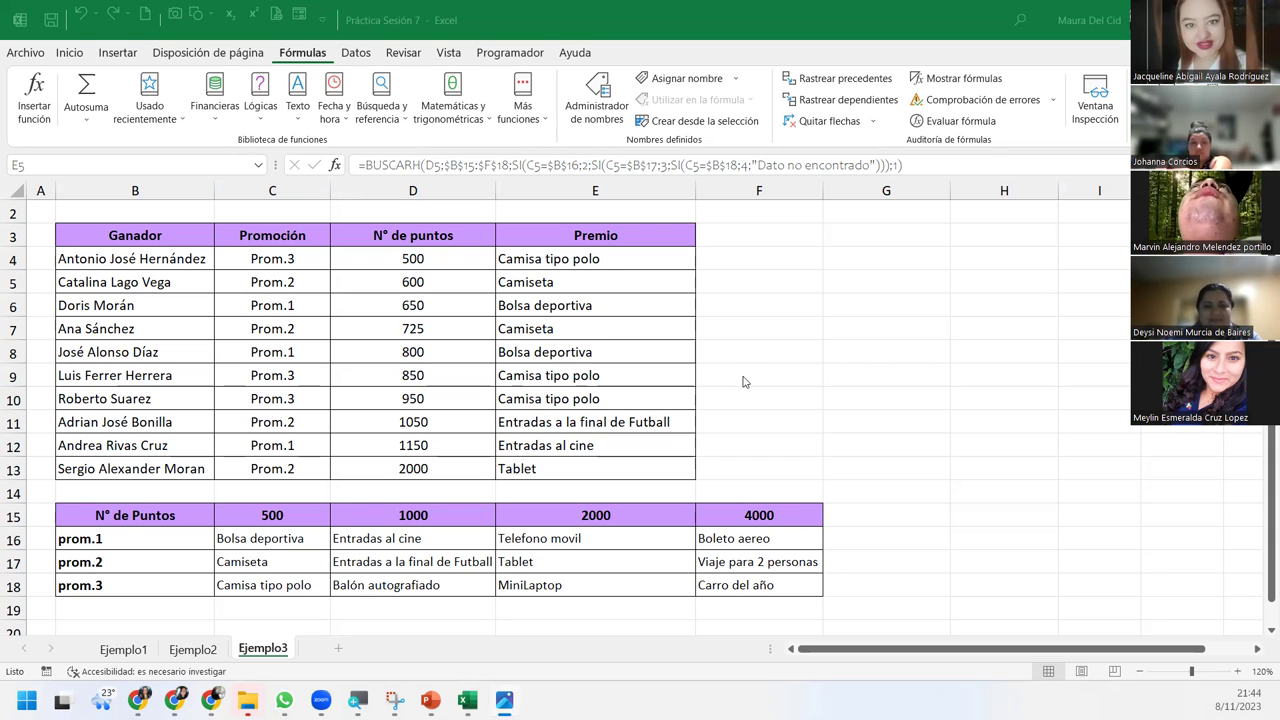
key(F2)
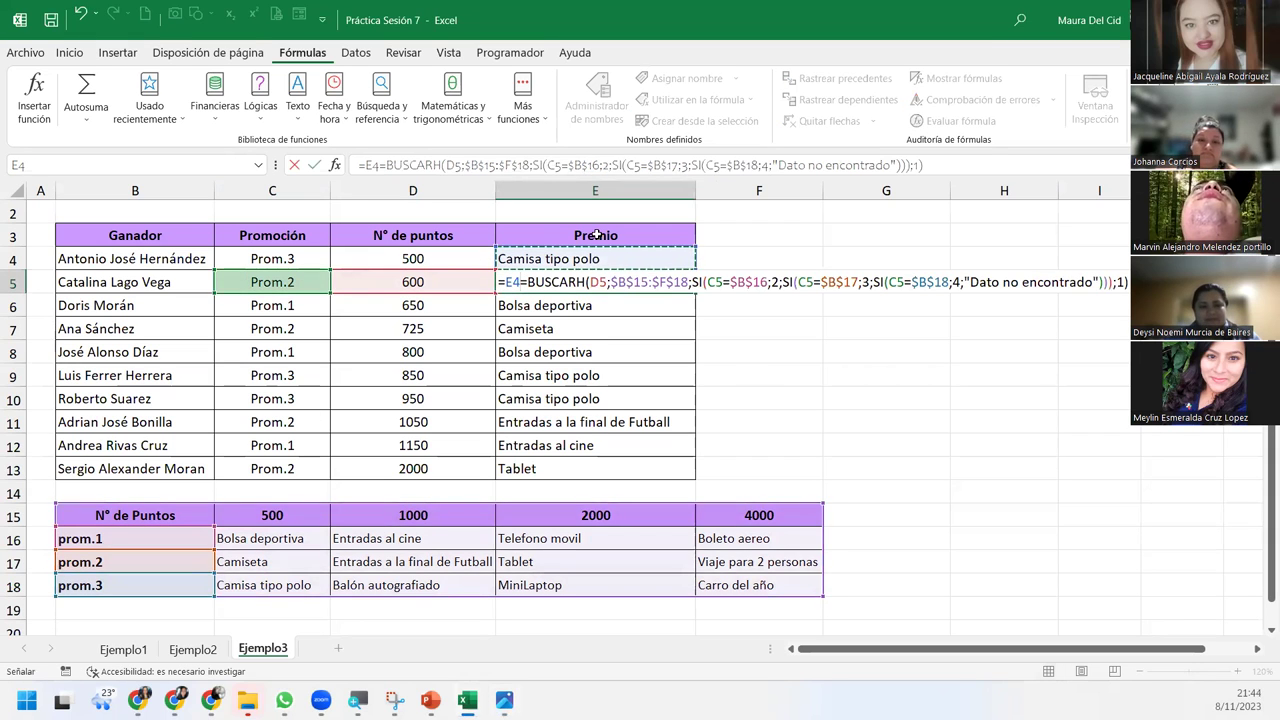
key(Escape)
double_click(596, 256)
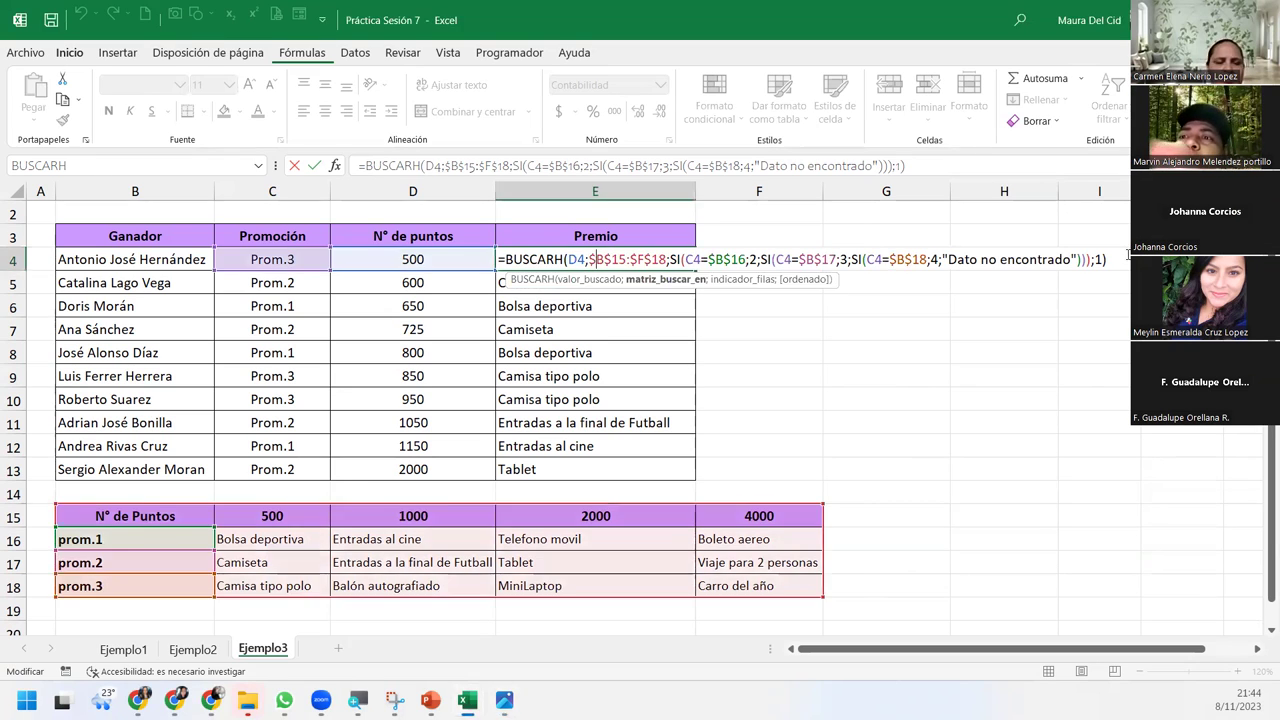
key(Return)
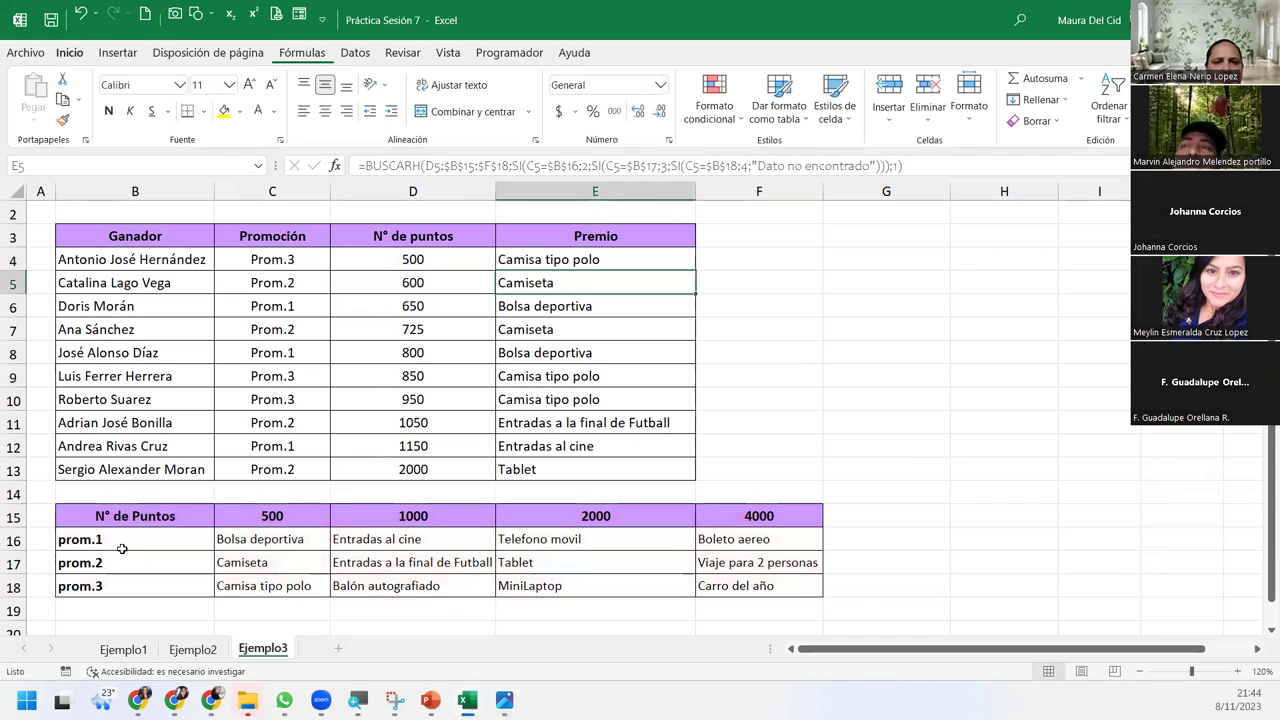
click(123, 545)
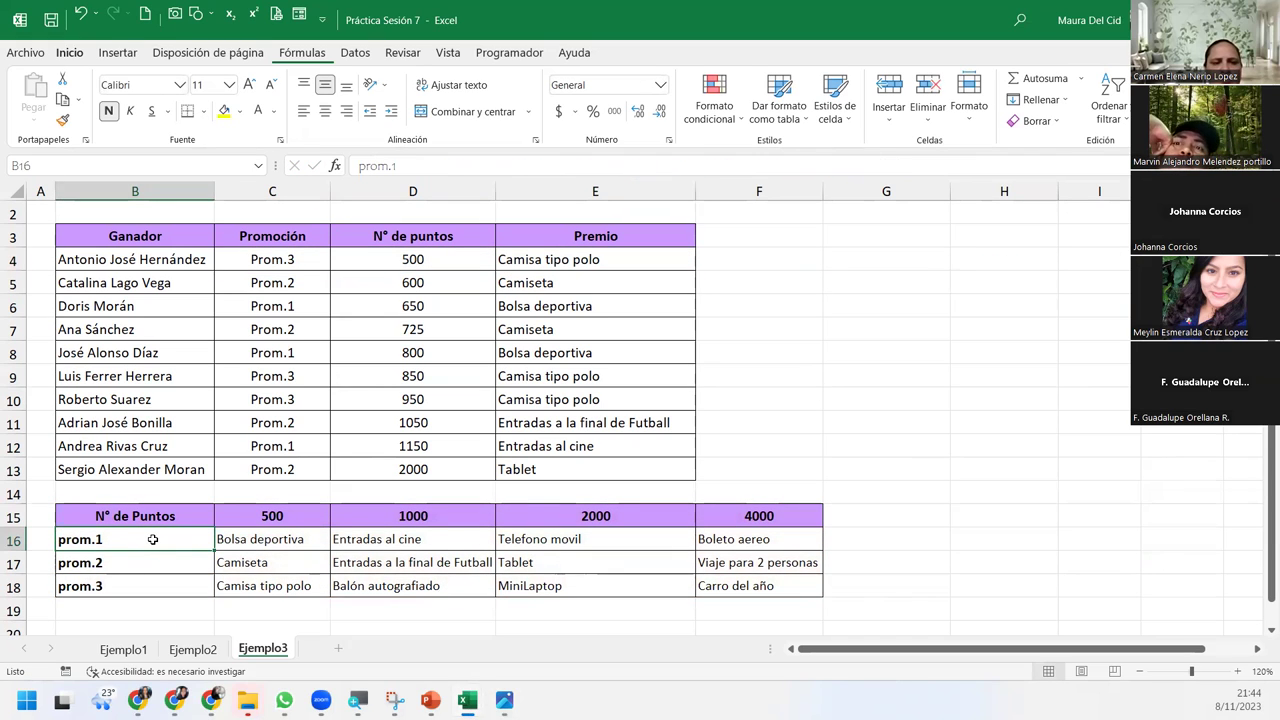
click(150, 562)
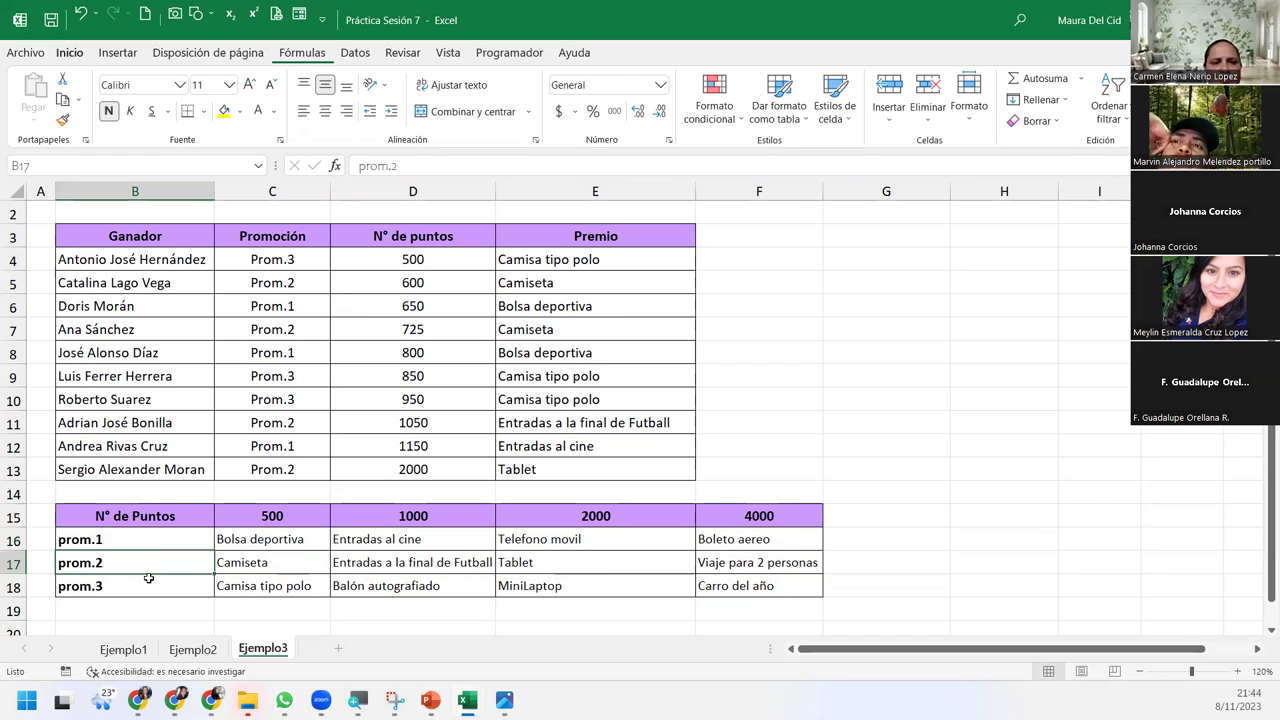
click(148, 580)
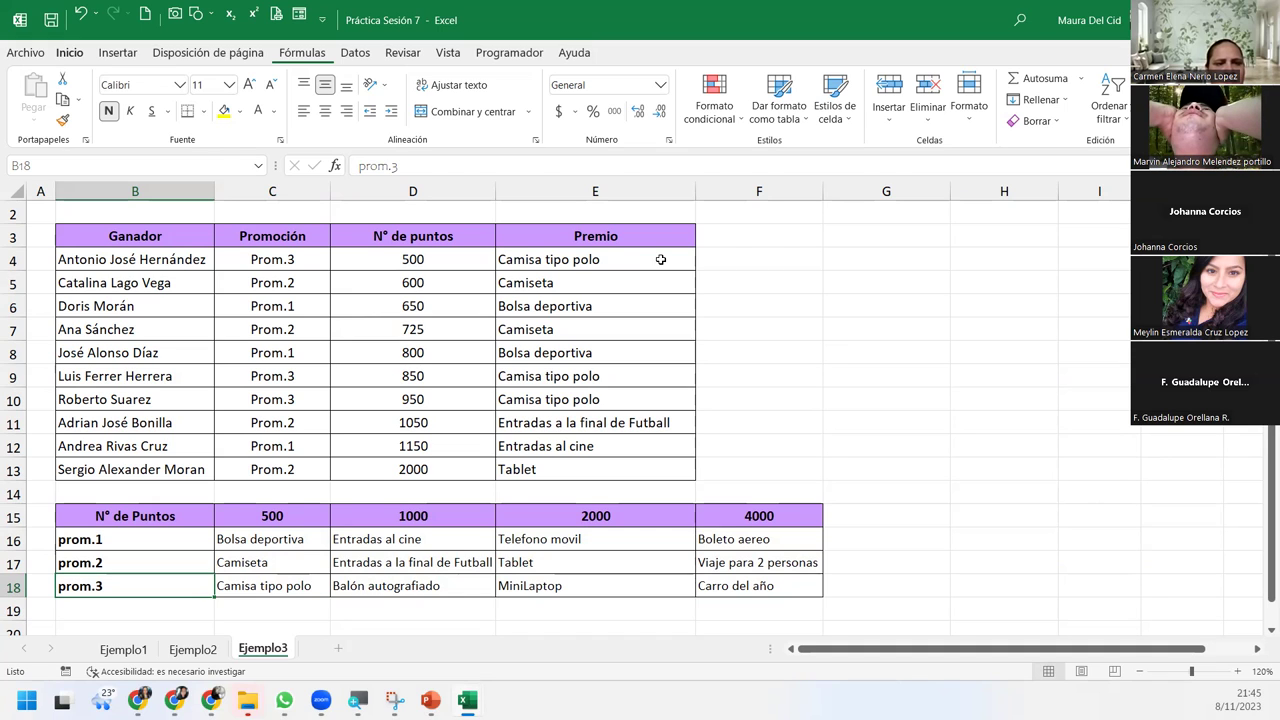
double_click(661, 259)
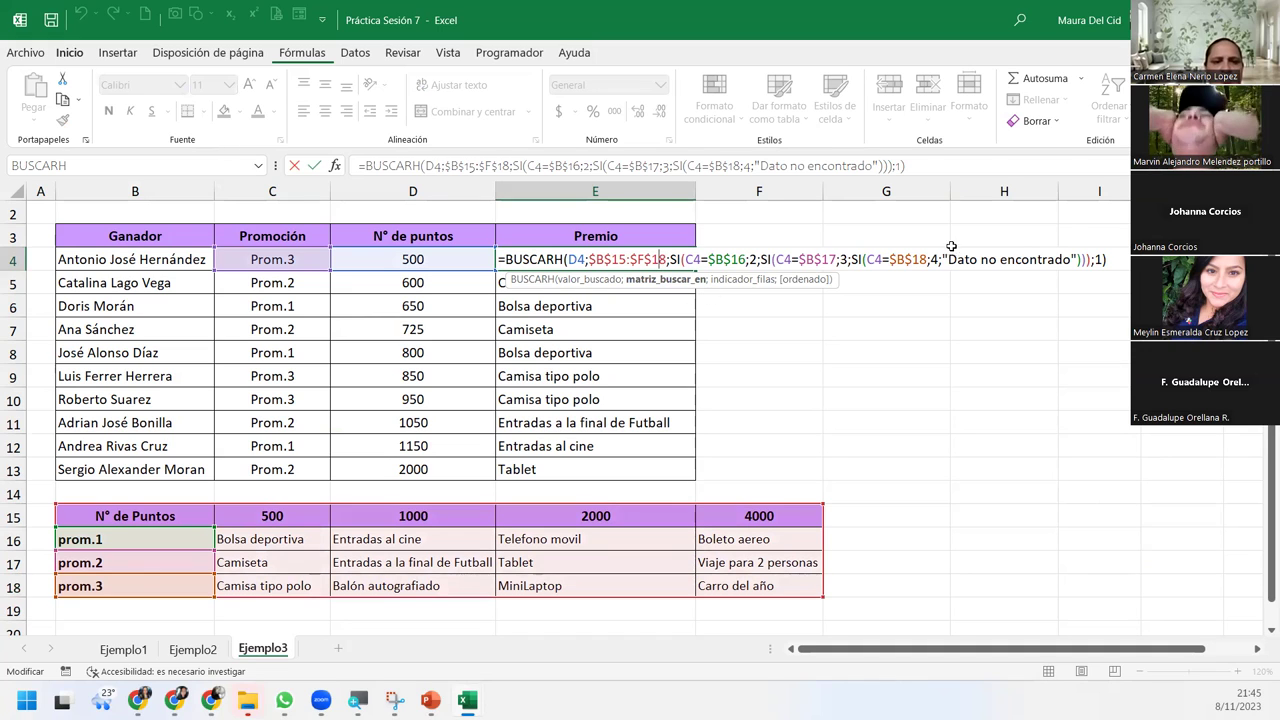
click(563, 259)
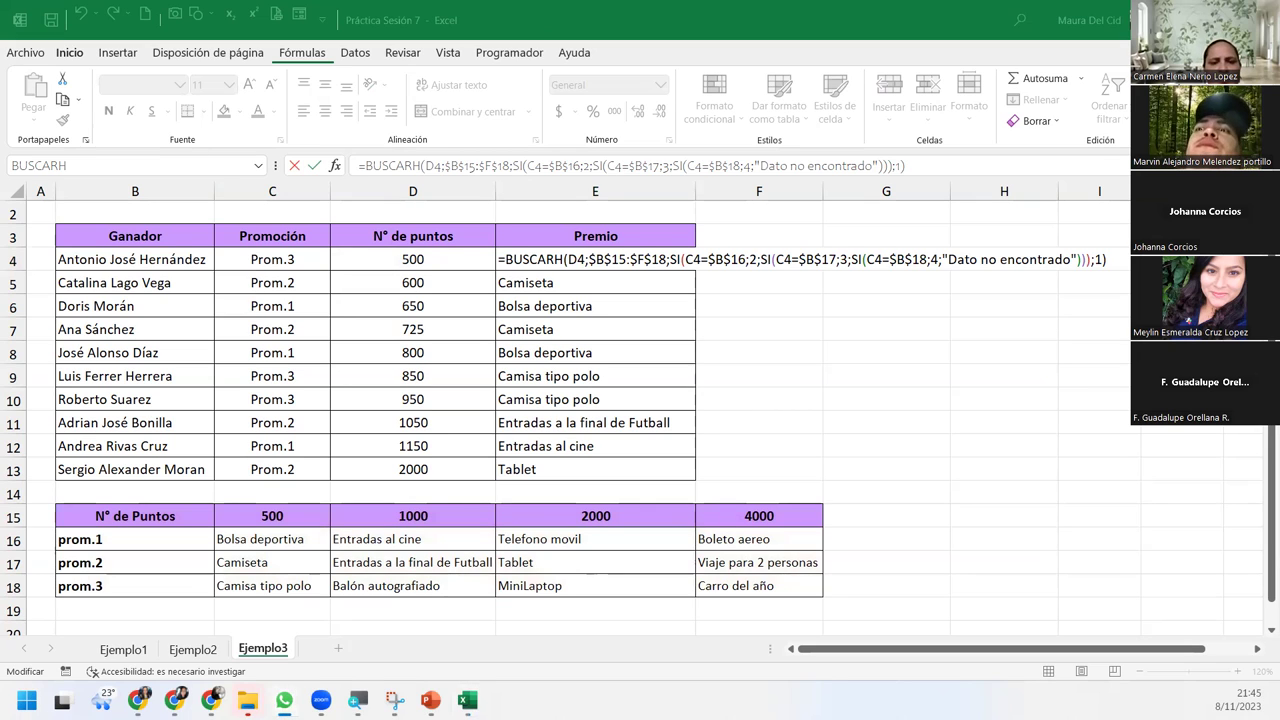
click(165, 544)
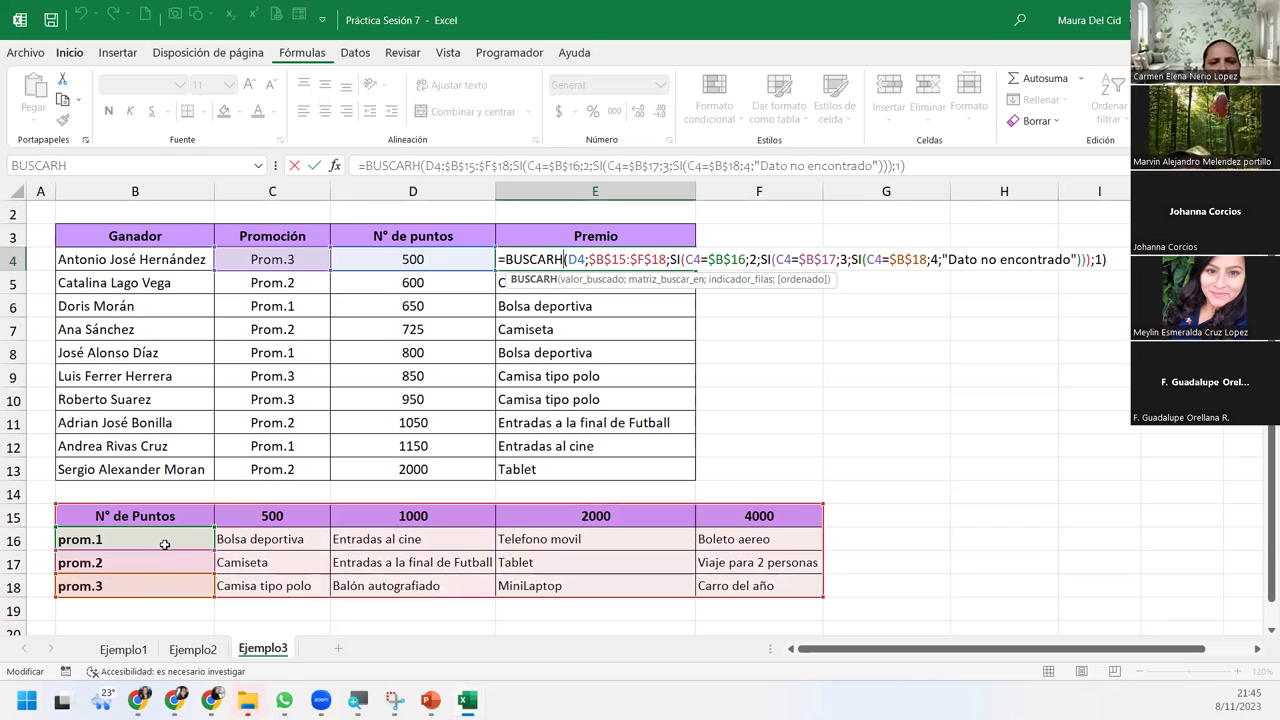
click(165, 540)
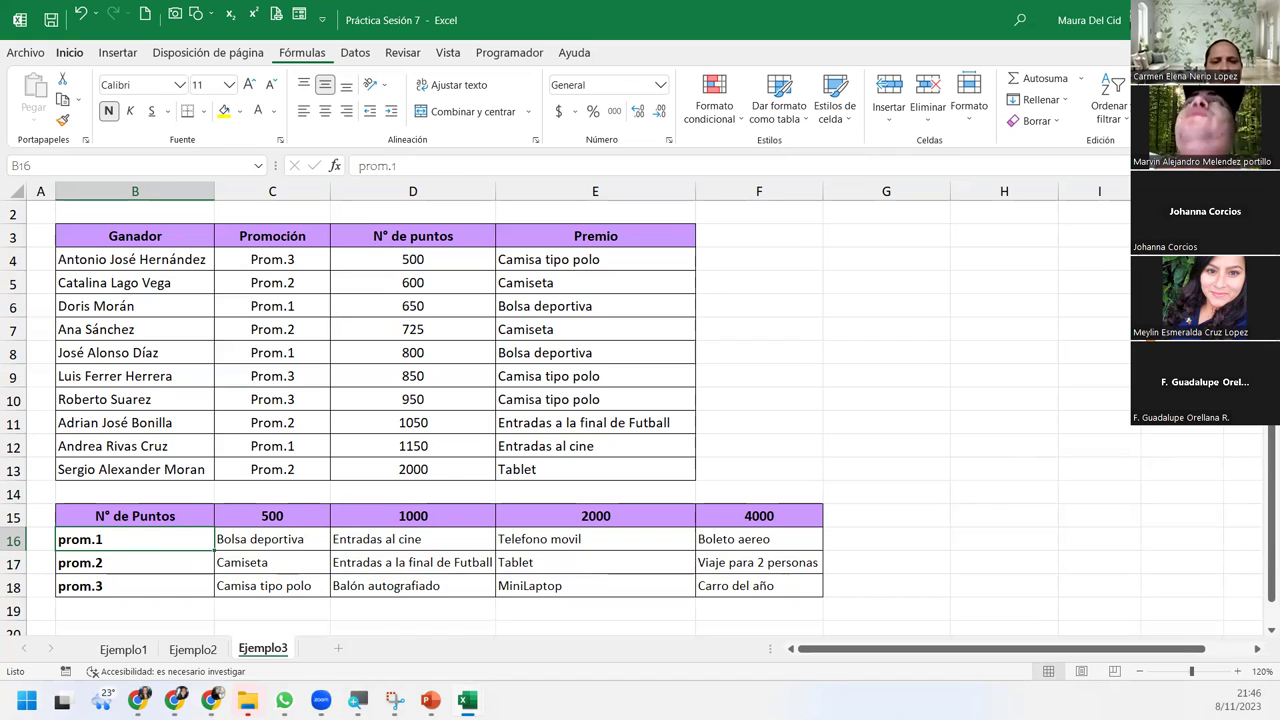
Step: Dismiss Find and Replace and re-confirm E4's BUSCARH prize formula unchanged
key(ctrl+h)
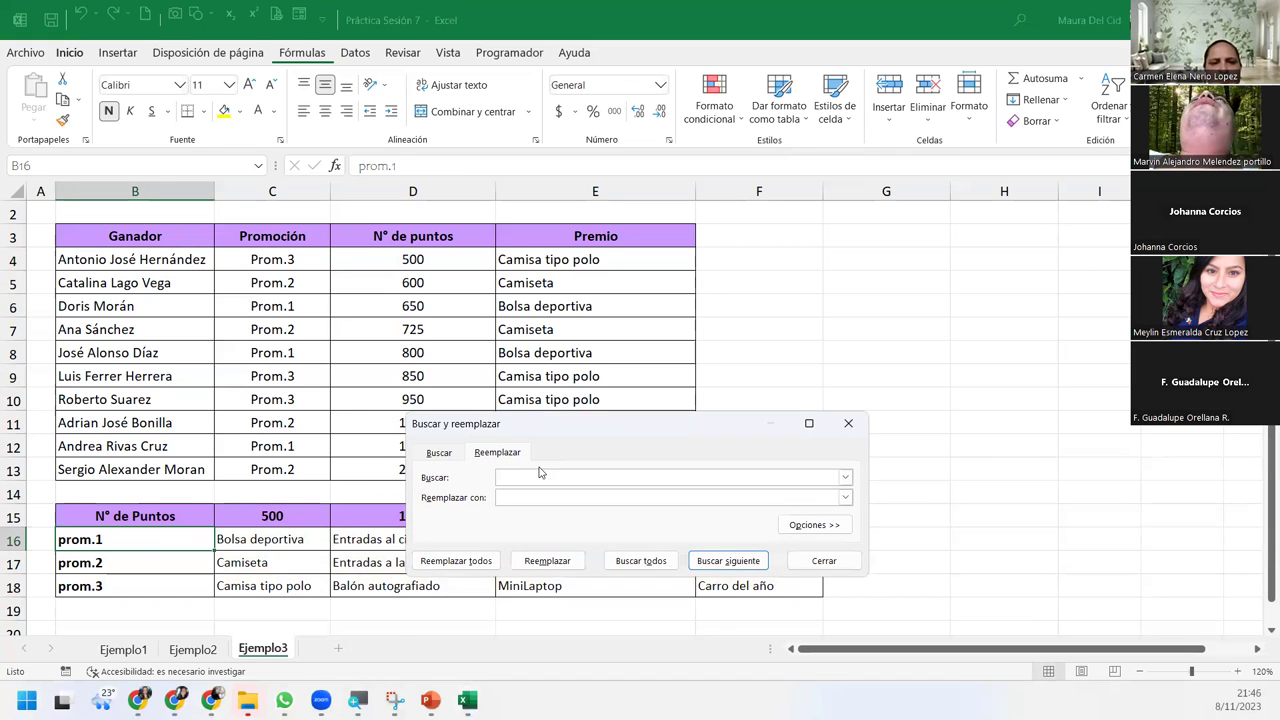
click(848, 423)
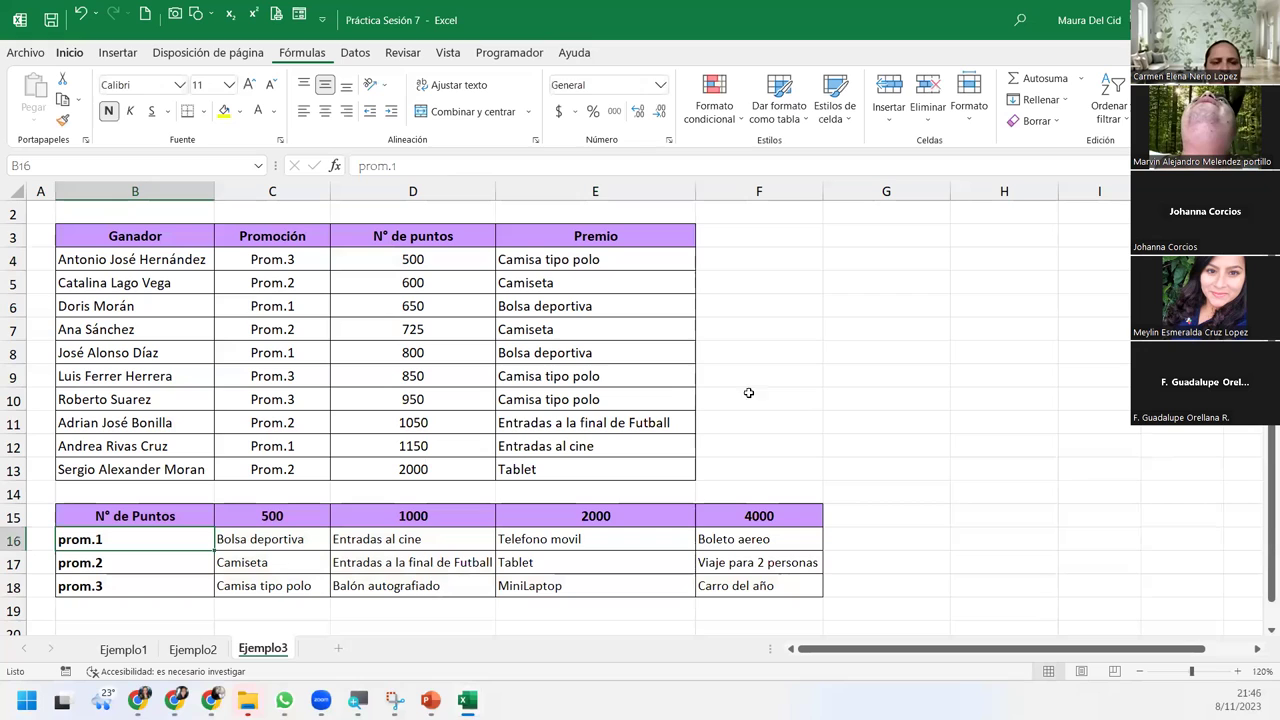
click(595, 292)
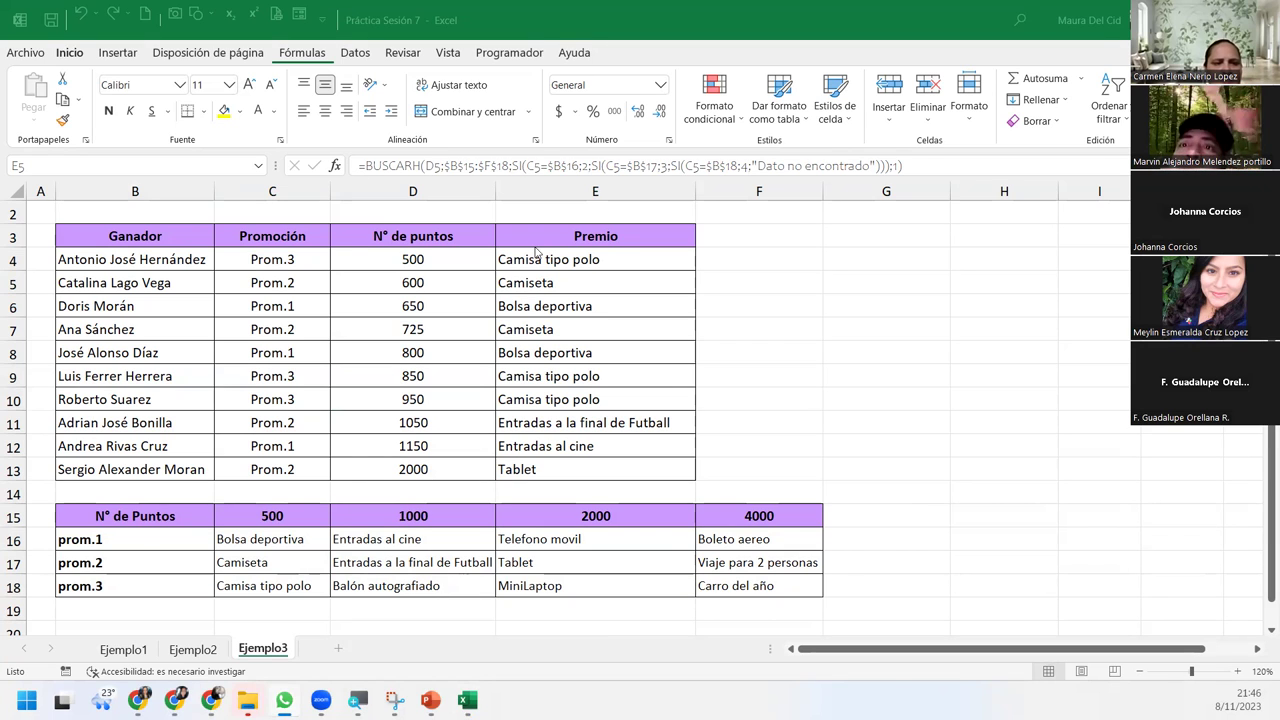
click(533, 259)
double_click(533, 259)
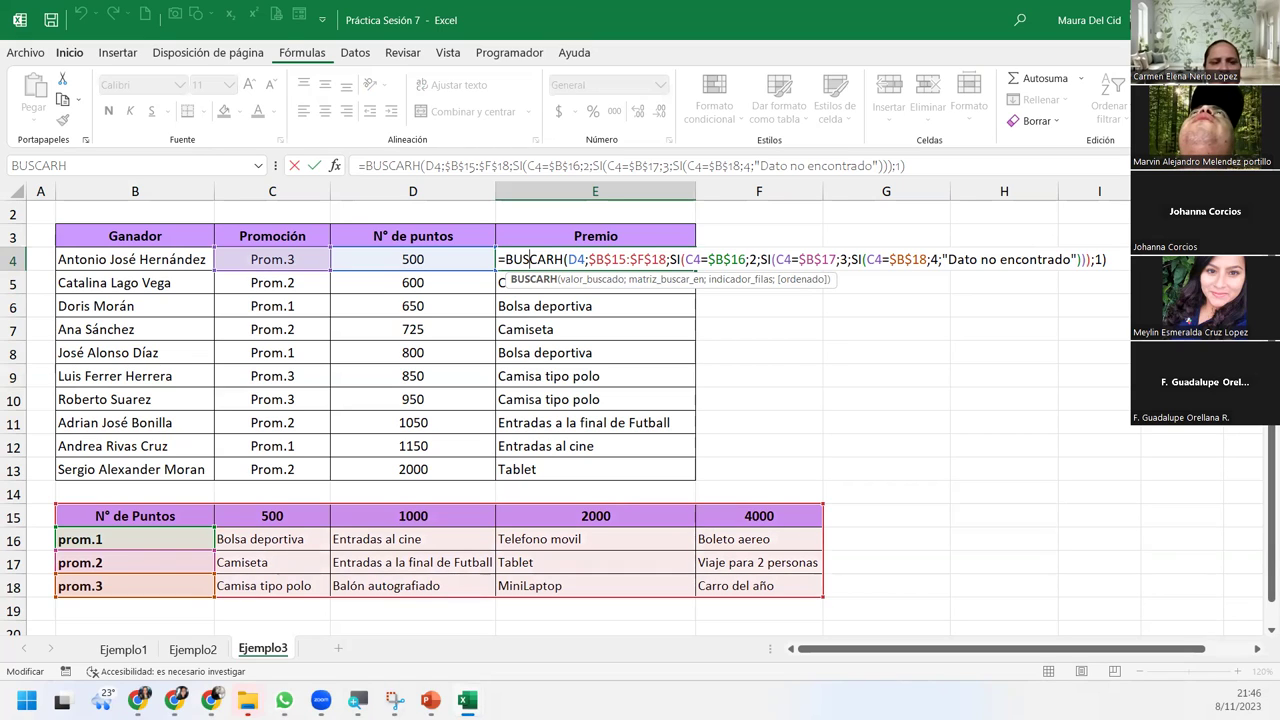
key(ctrl+Return)
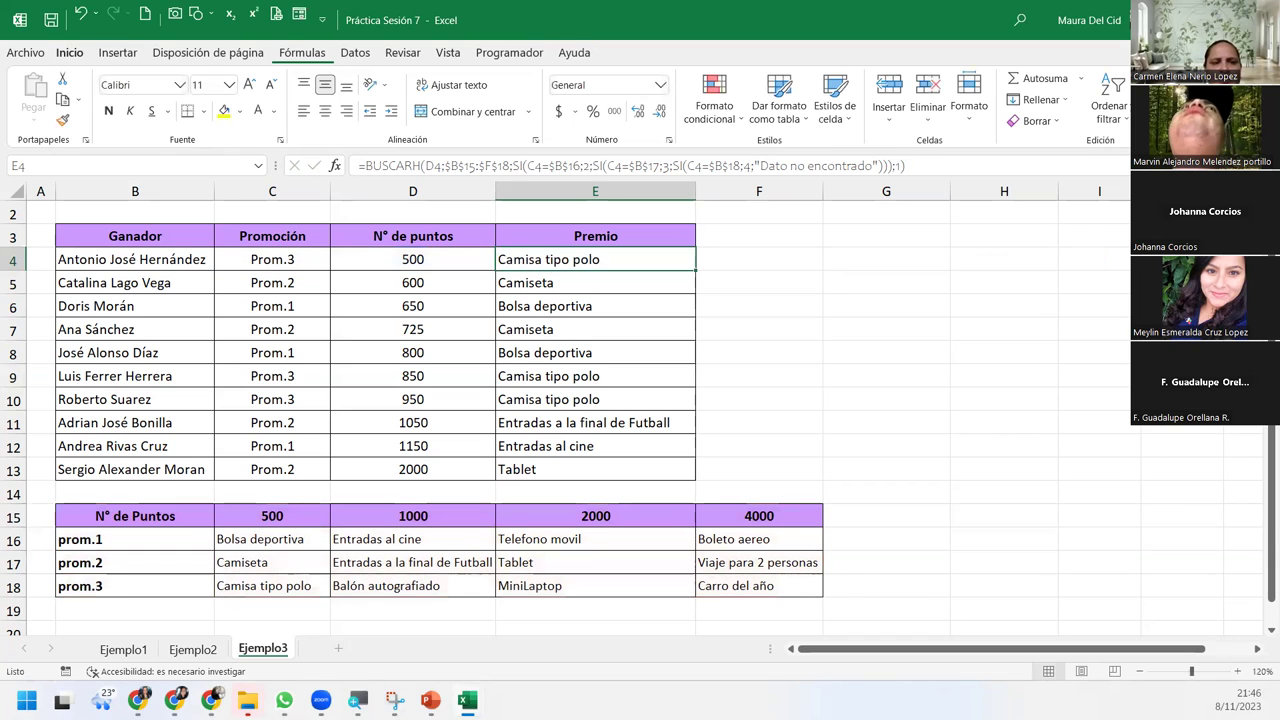
Step: Select the promotions table area A14:F19 on the Ejemplo3 sheet
drag(58, 497, 167, 602)
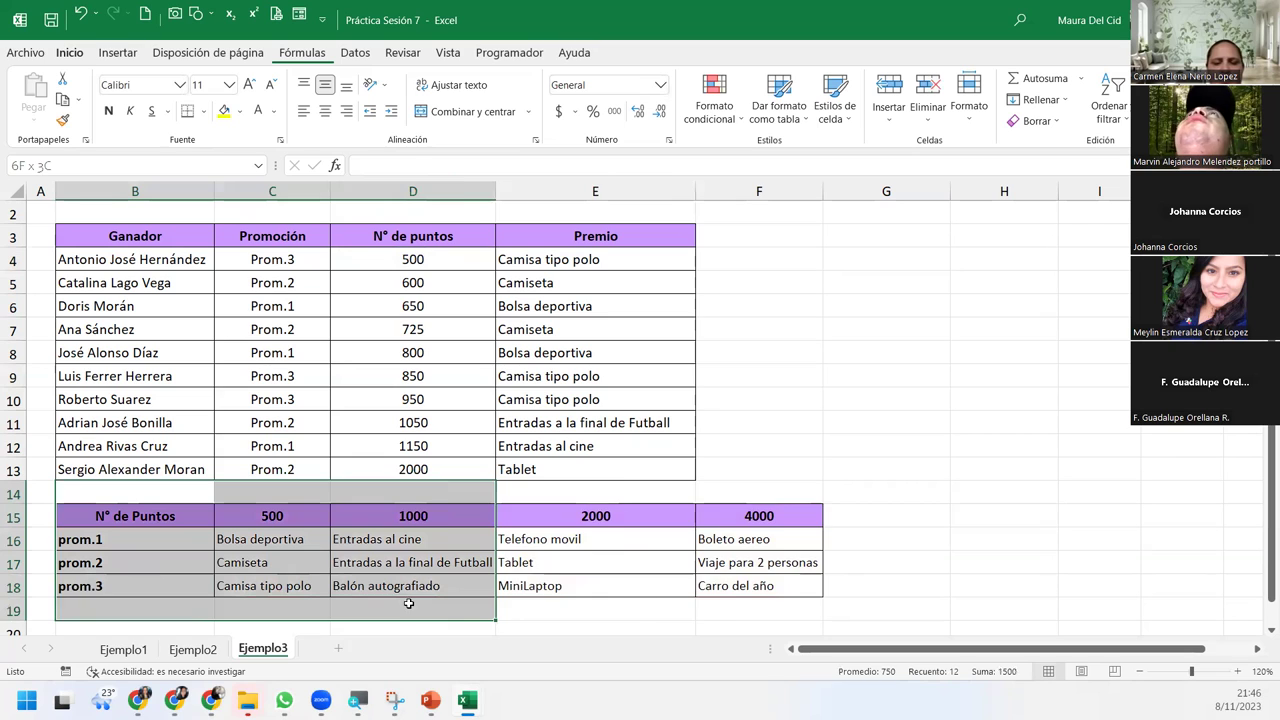
drag(167, 602, 743, 606)
drag(112, 490, 120, 604)
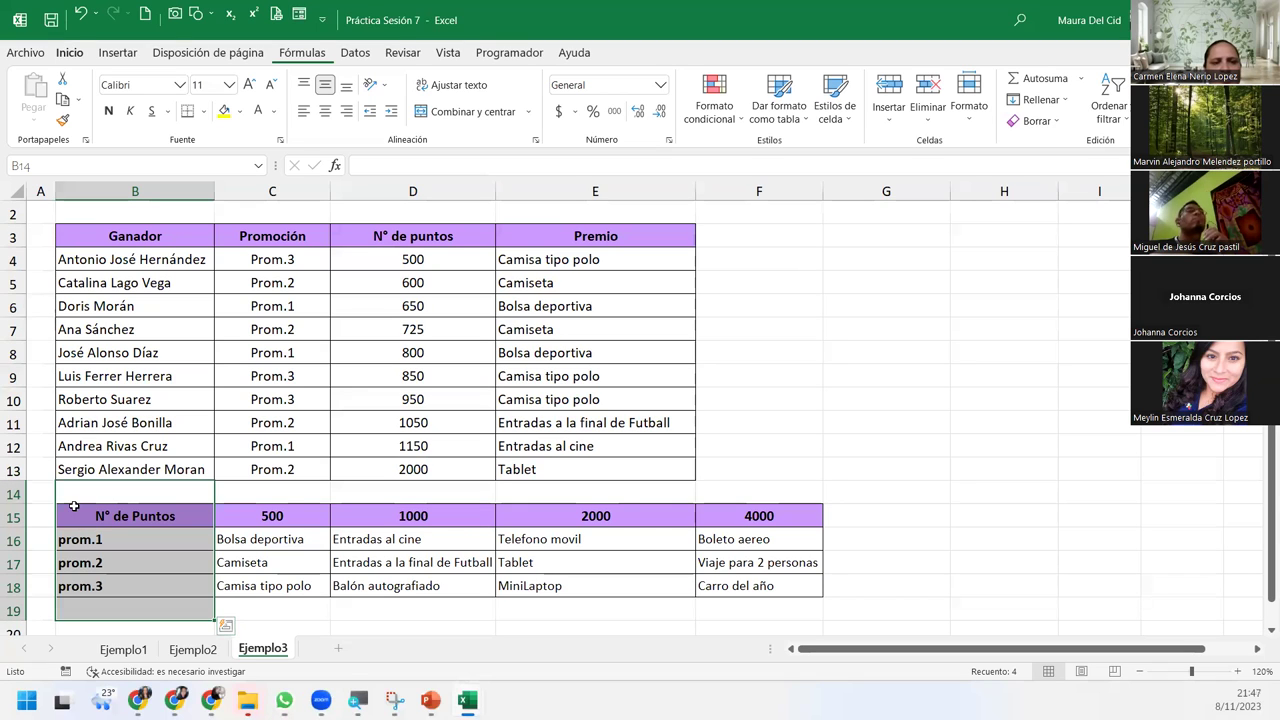
mouse_move(100, 495)
mouse_down()
mouse_move(797, 545)
mouse_move(900, 622)
mouse_up()
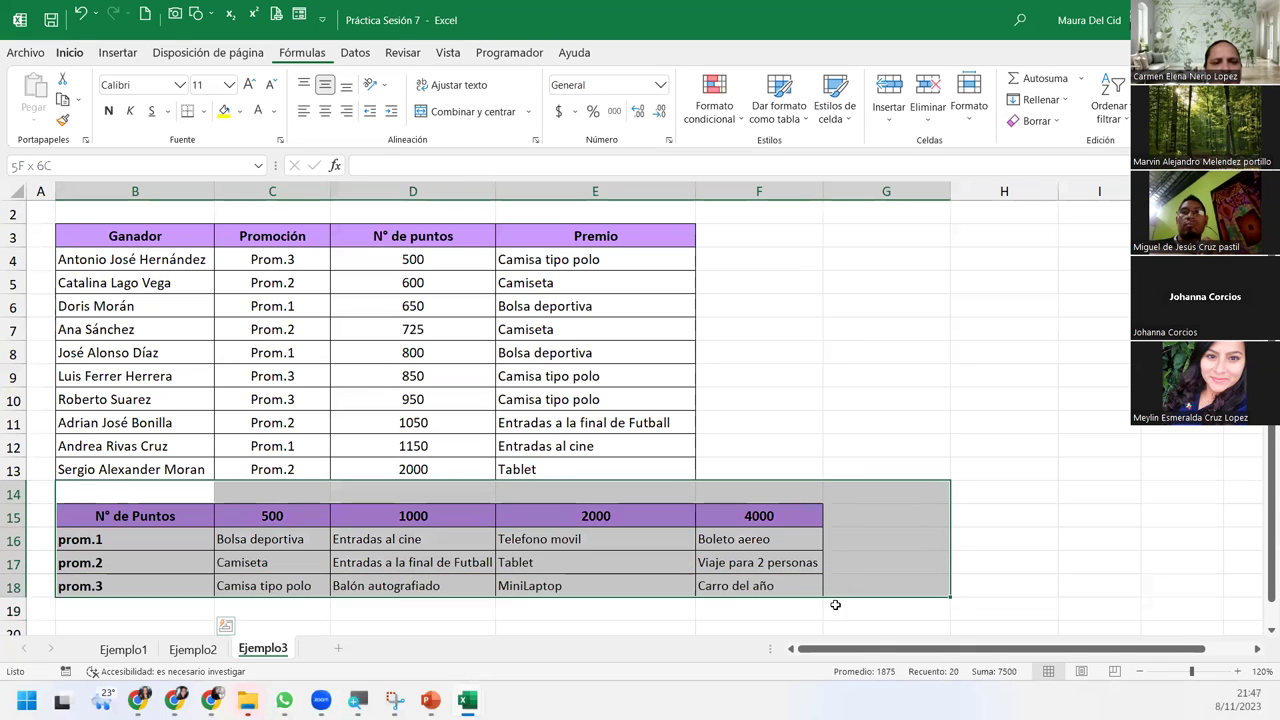
click(140, 518)
mouse_move(408, 690)
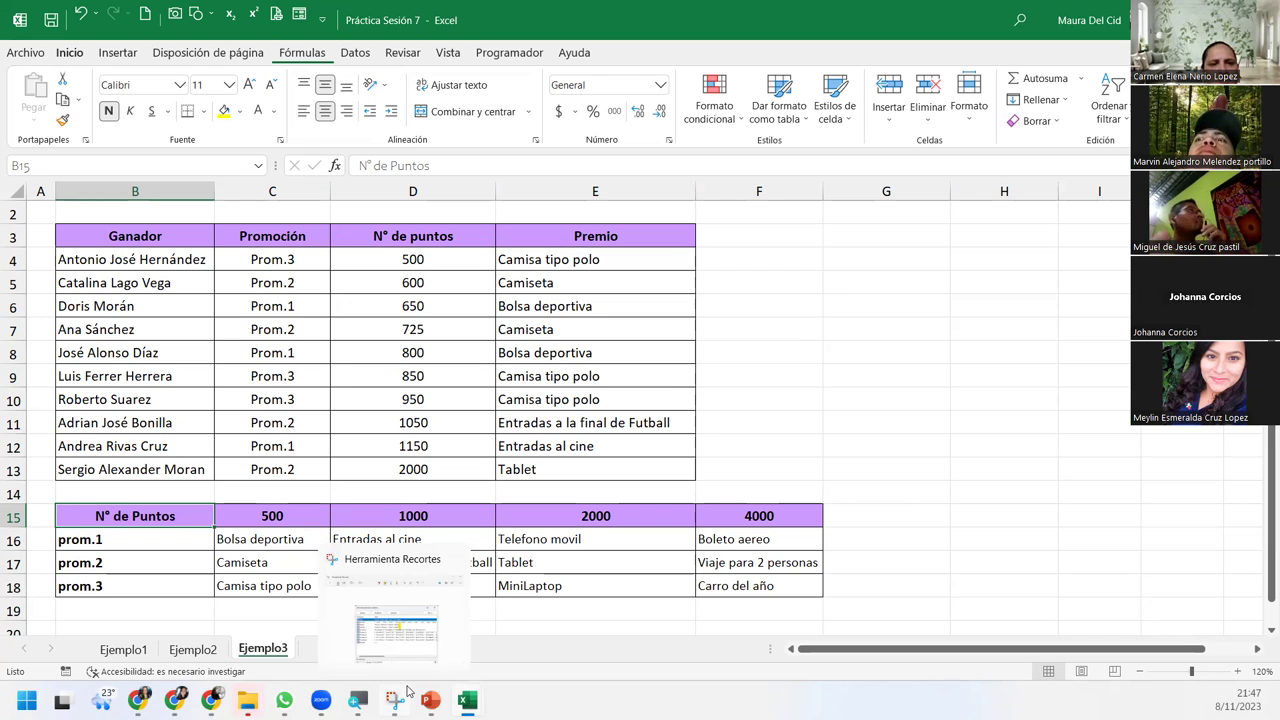
click(48, 490)
drag(136, 519, 771, 618)
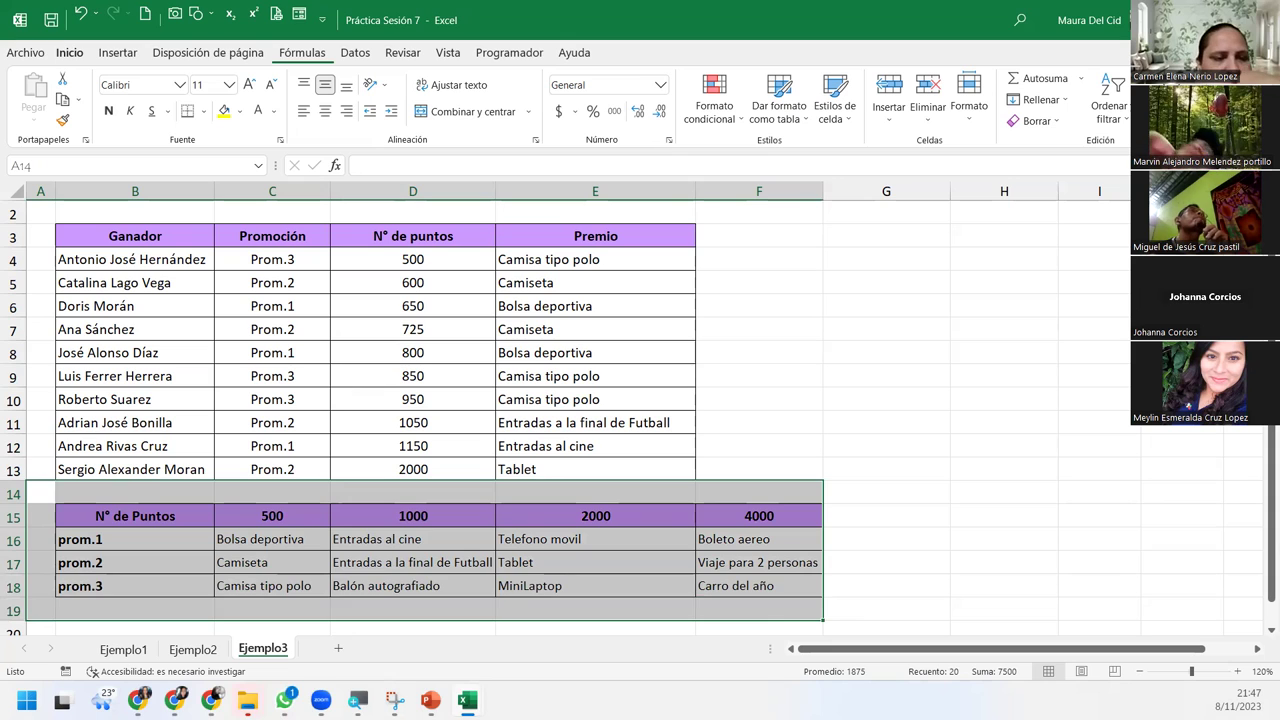
Step: Switch to the Práctica Buscarh BuscarV workbook and select its first empty CLIENTE cell, B4
key(alt+Tab)
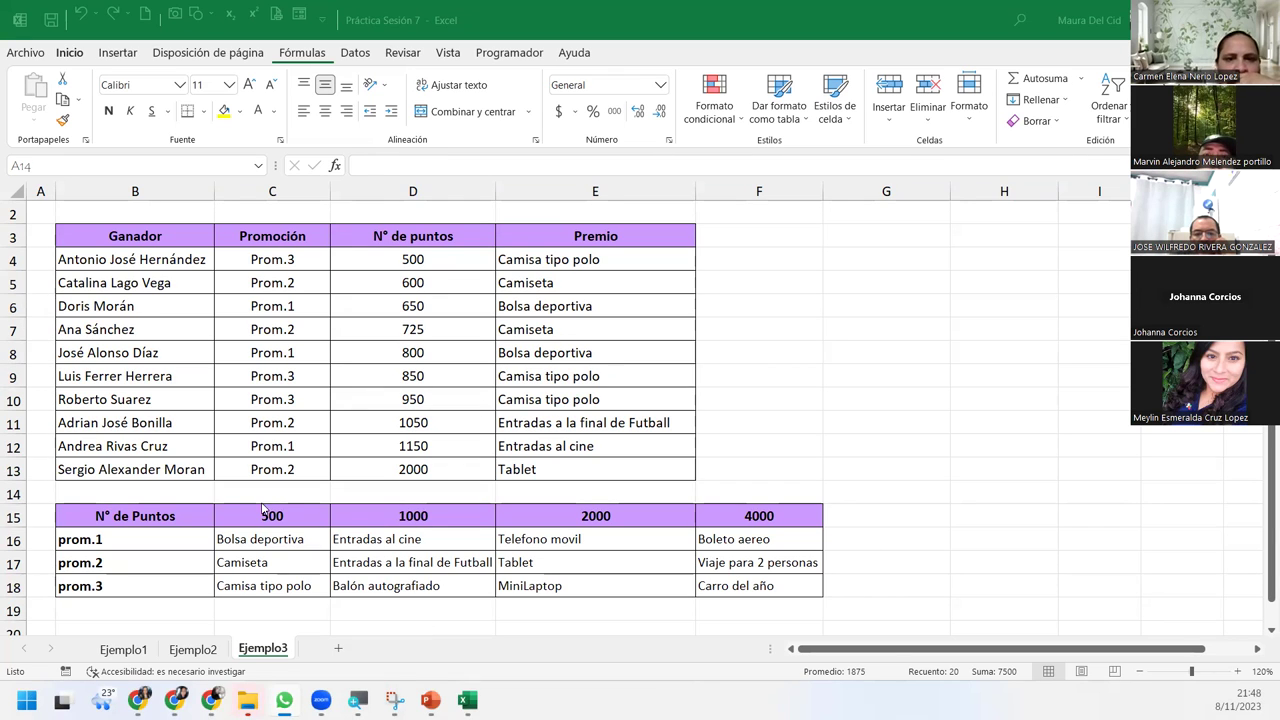
click(466, 700)
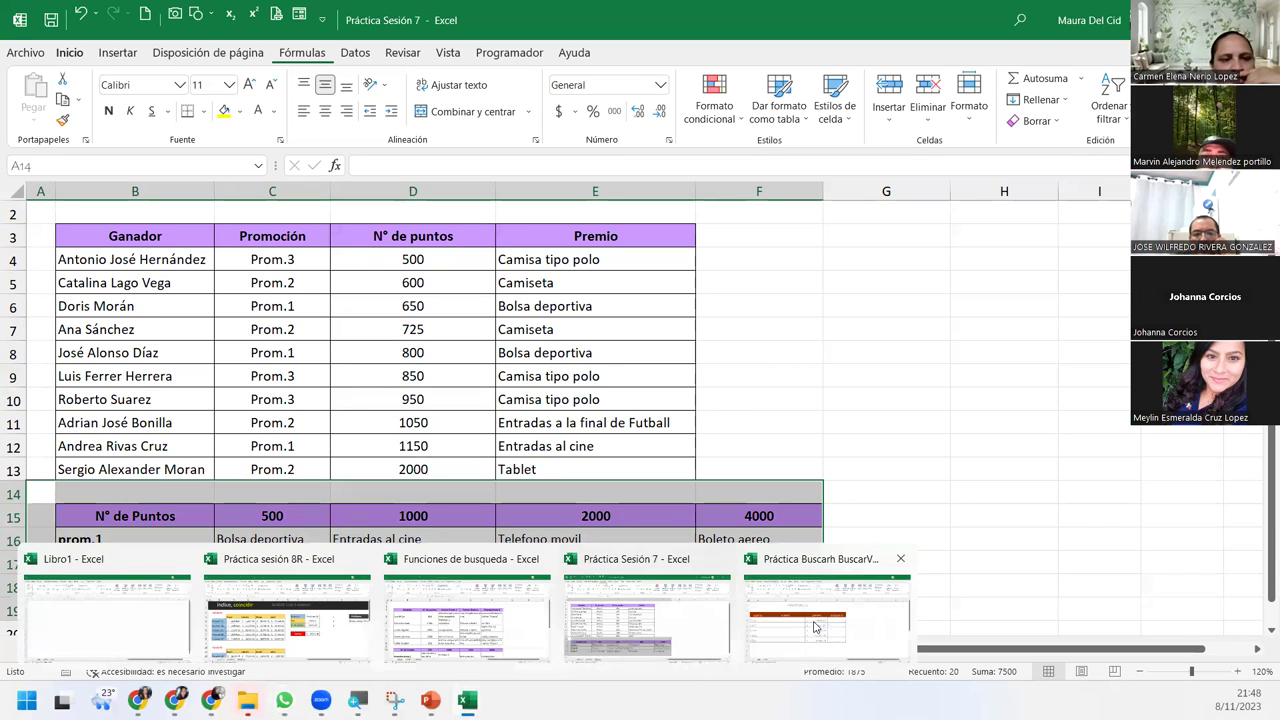
click(827, 612)
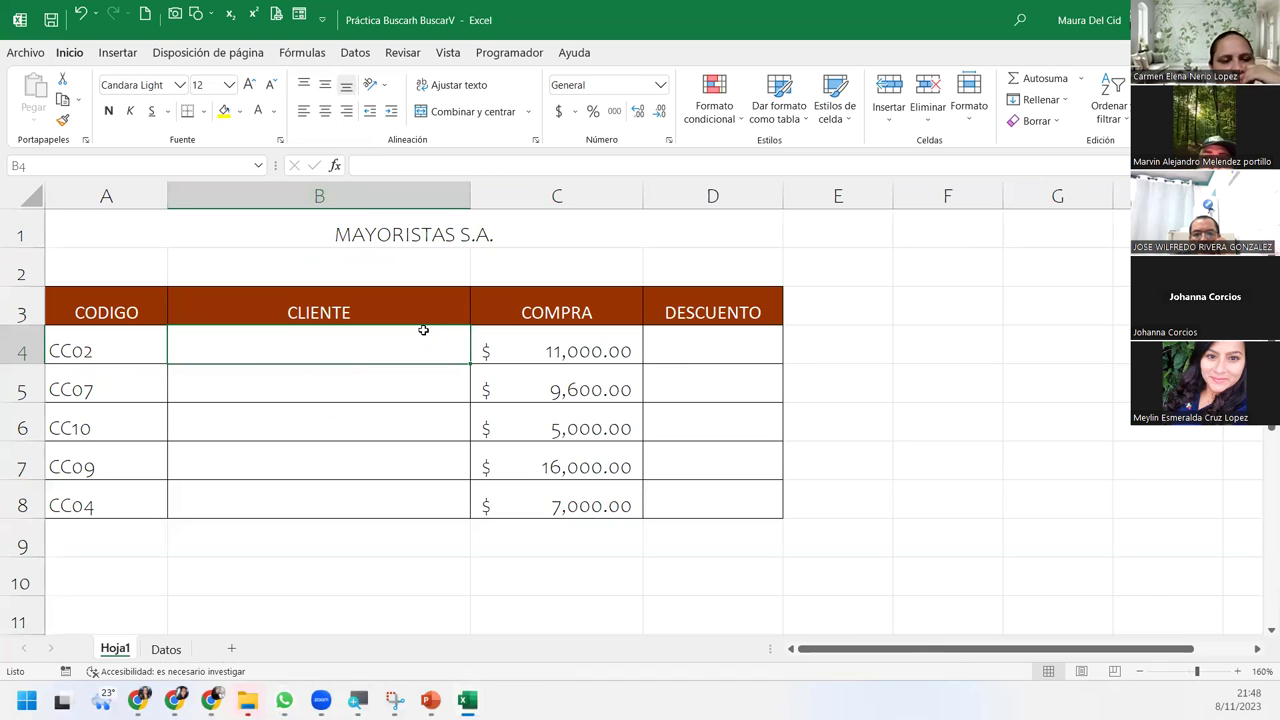
mouse_move(124, 312)
mouse_down()
mouse_move(453, 311)
mouse_move(740, 503)
mouse_up()
click(320, 333)
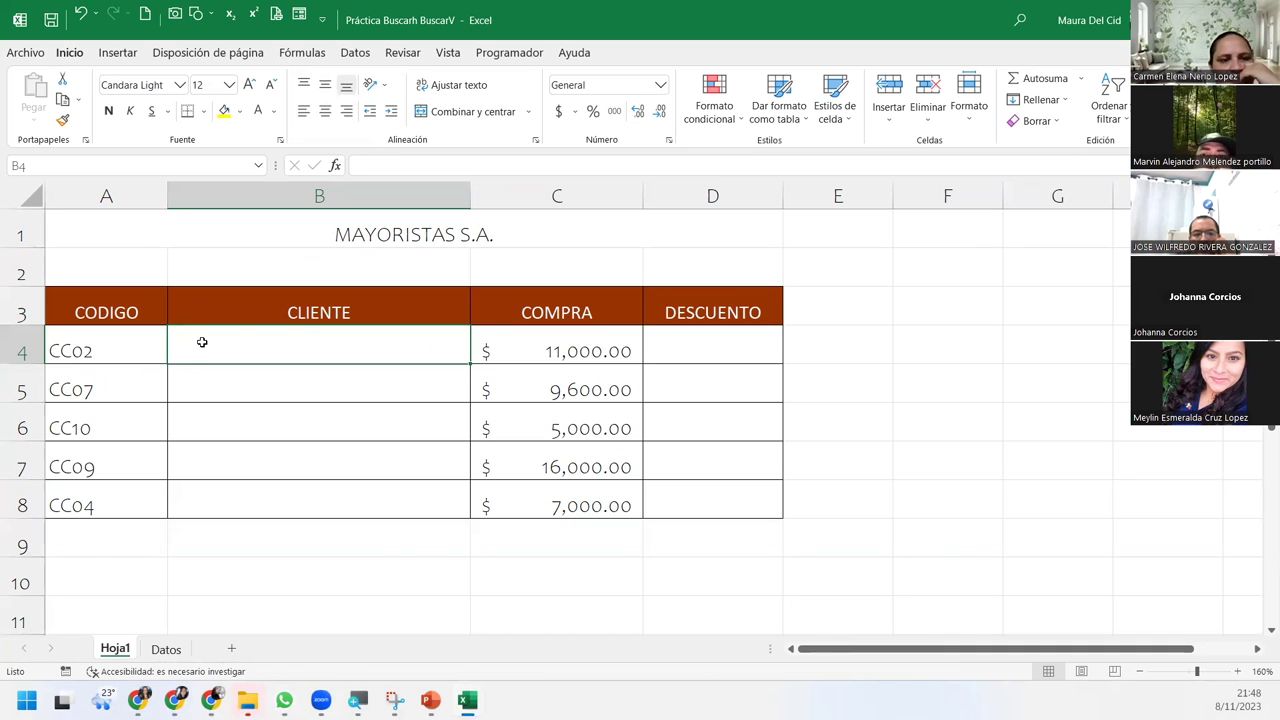
click(168, 651)
drag(40, 234, 390, 466)
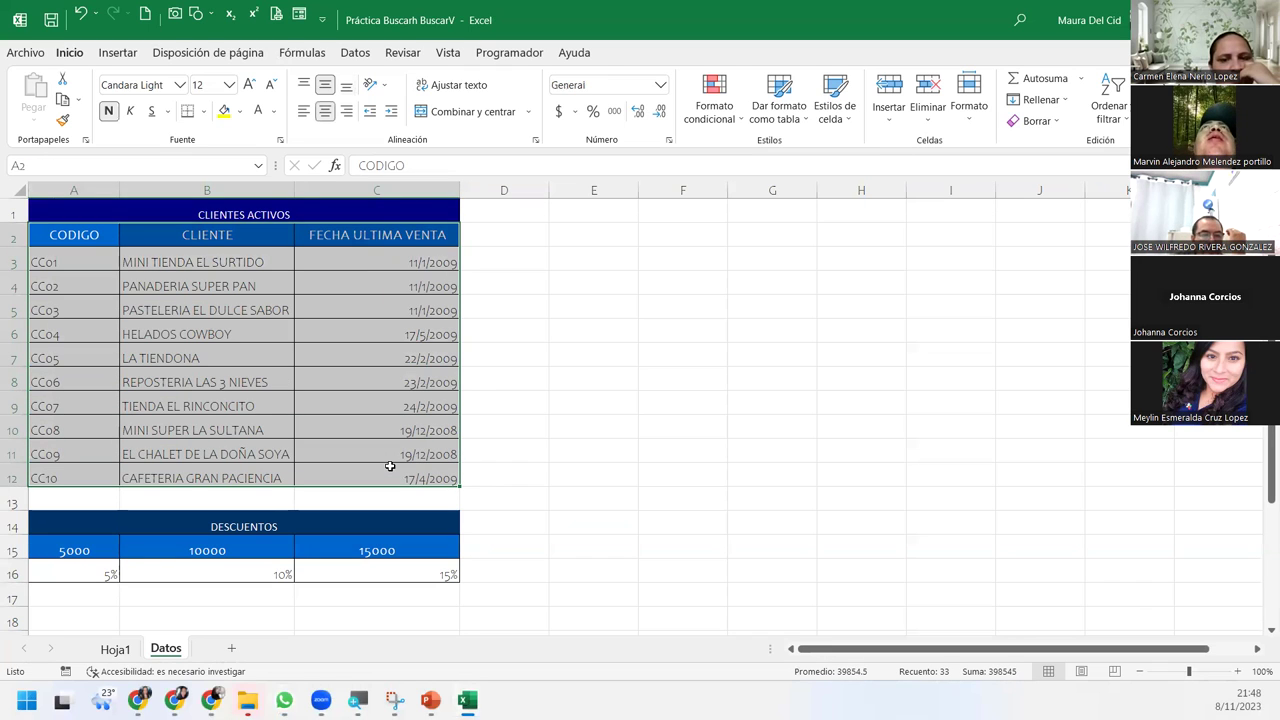
click(115, 649)
drag(694, 352, 699, 493)
key(ctrl+shift+5)
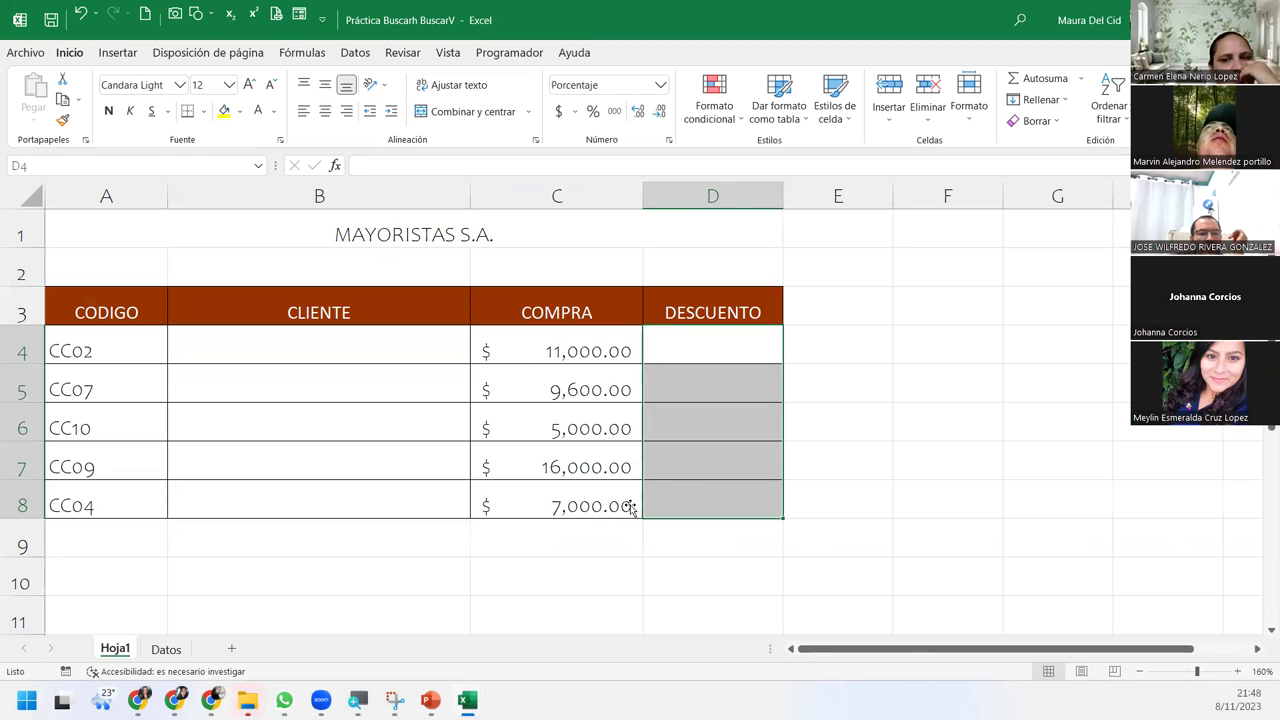
click(166, 649)
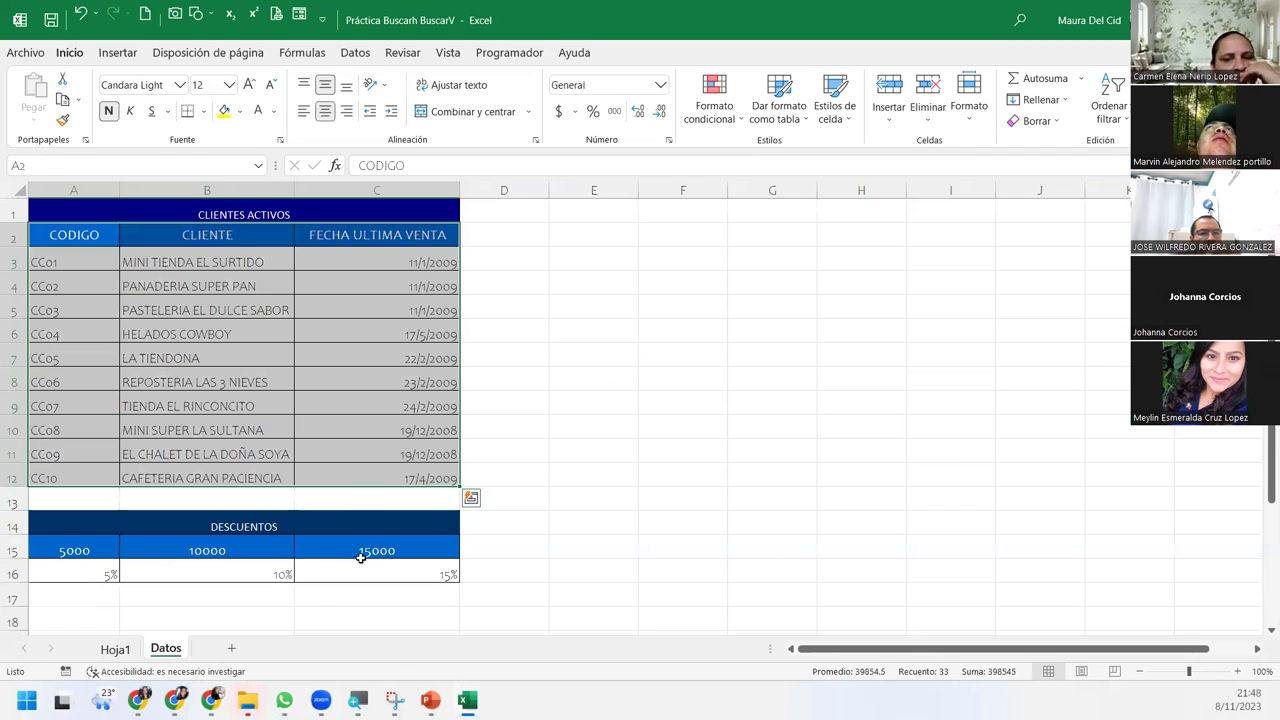
drag(38, 548, 450, 574)
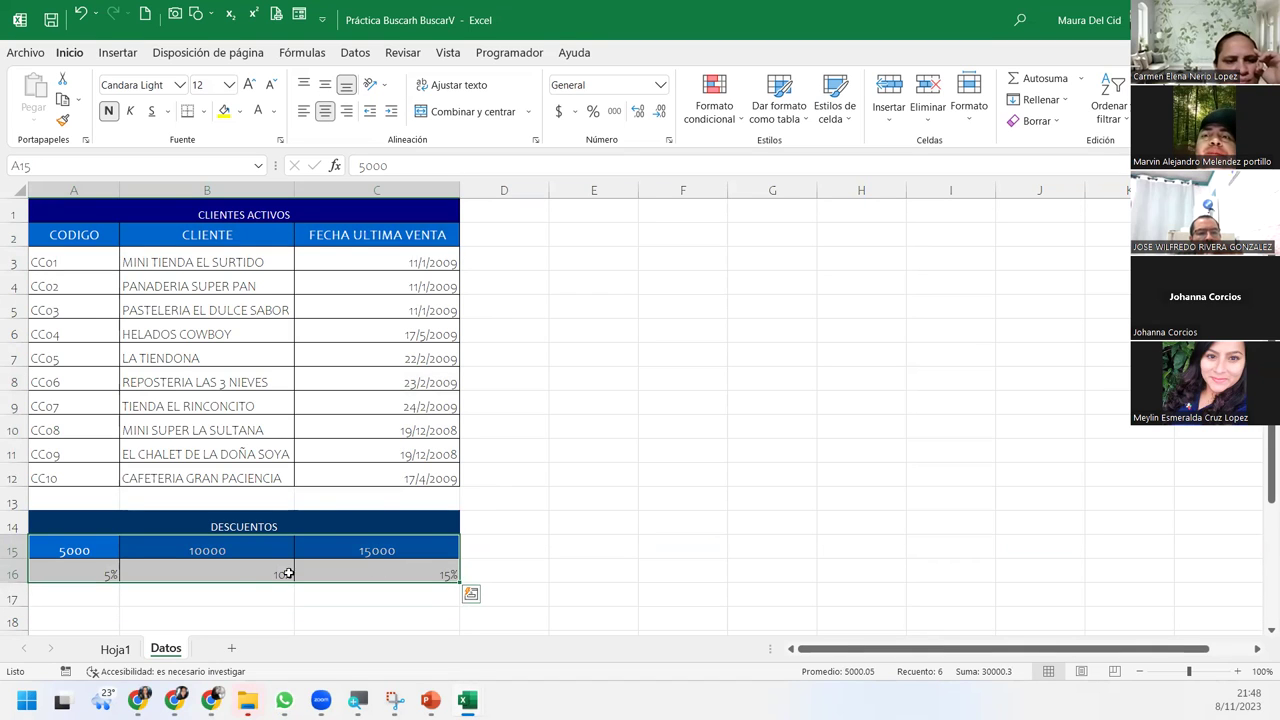
click(115, 649)
click(257, 355)
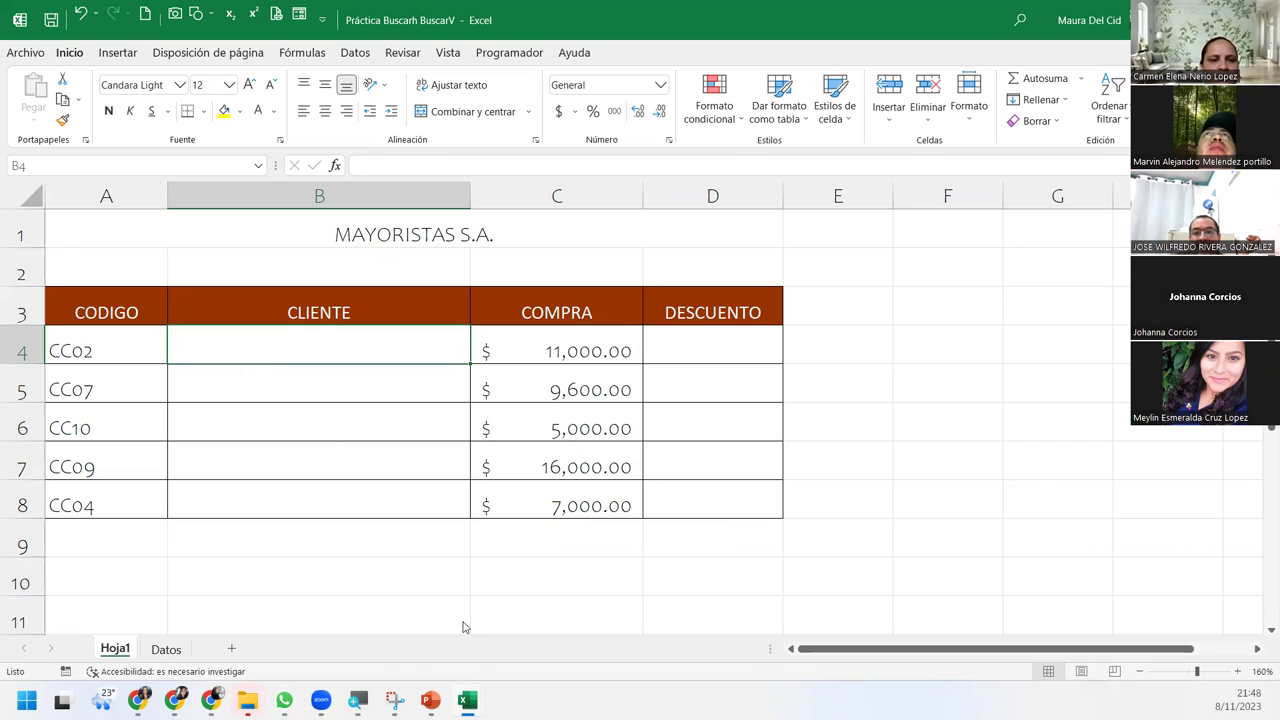
Step: Show the open Excel workbooks from the taskbar
click(466, 700)
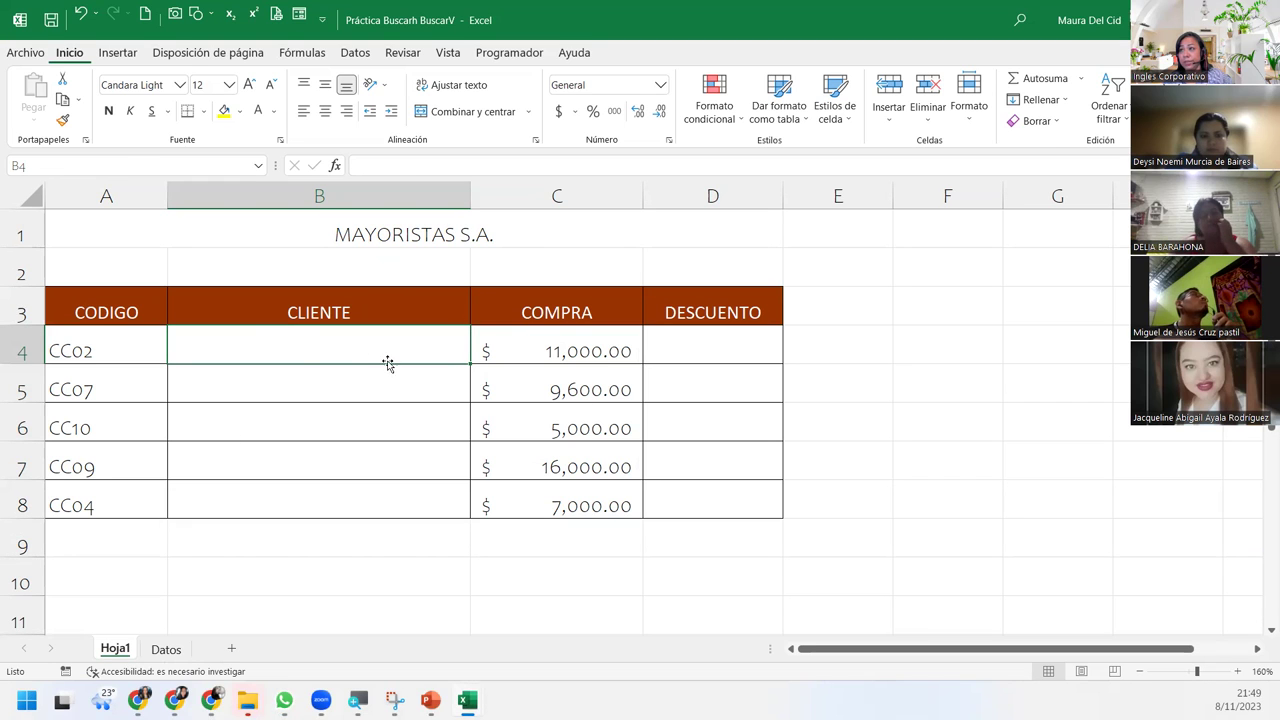
click(166, 649)
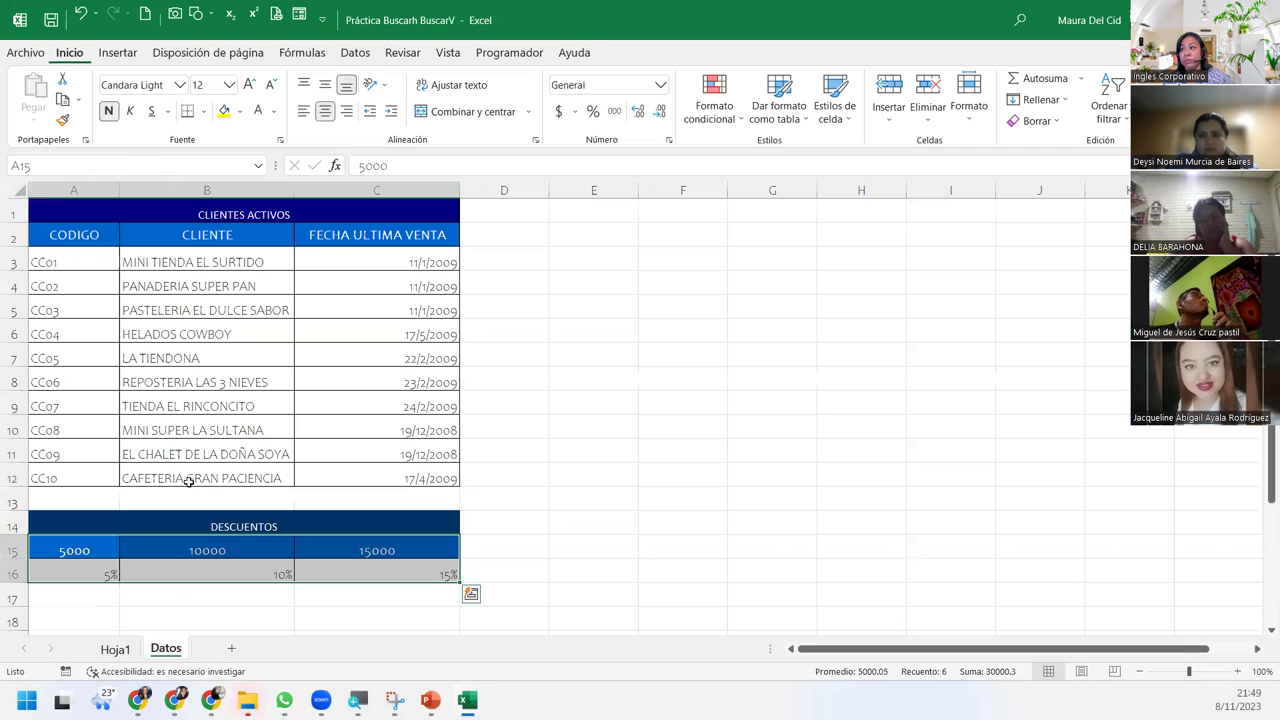
mouse_move(74, 234)
mouse_down()
mouse_move(347, 299)
mouse_move(400, 478)
mouse_up()
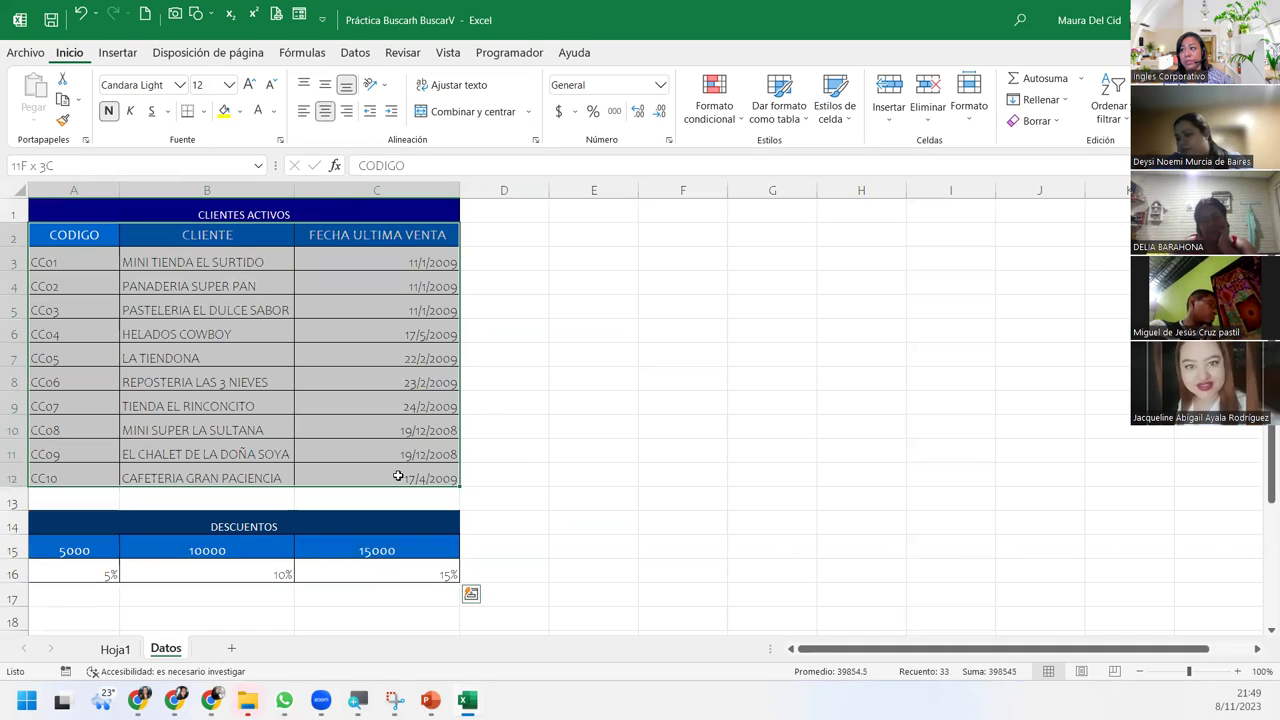
click(104, 652)
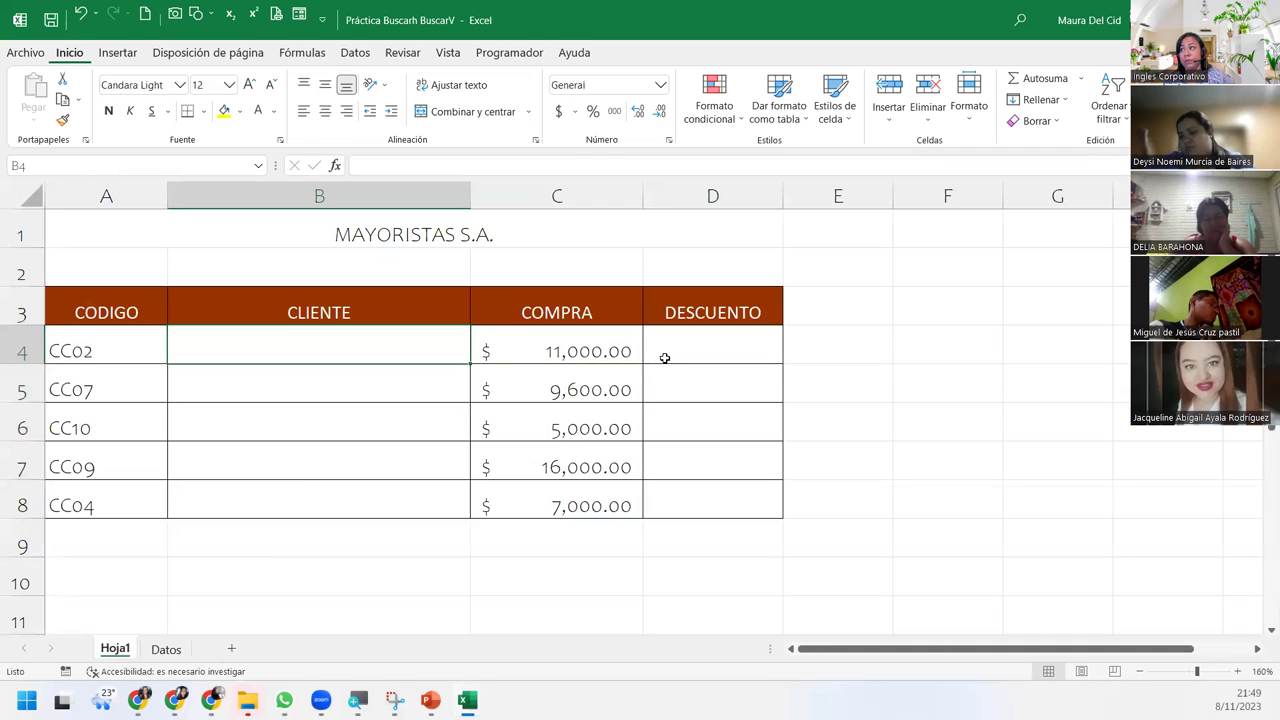
drag(663, 354, 695, 485)
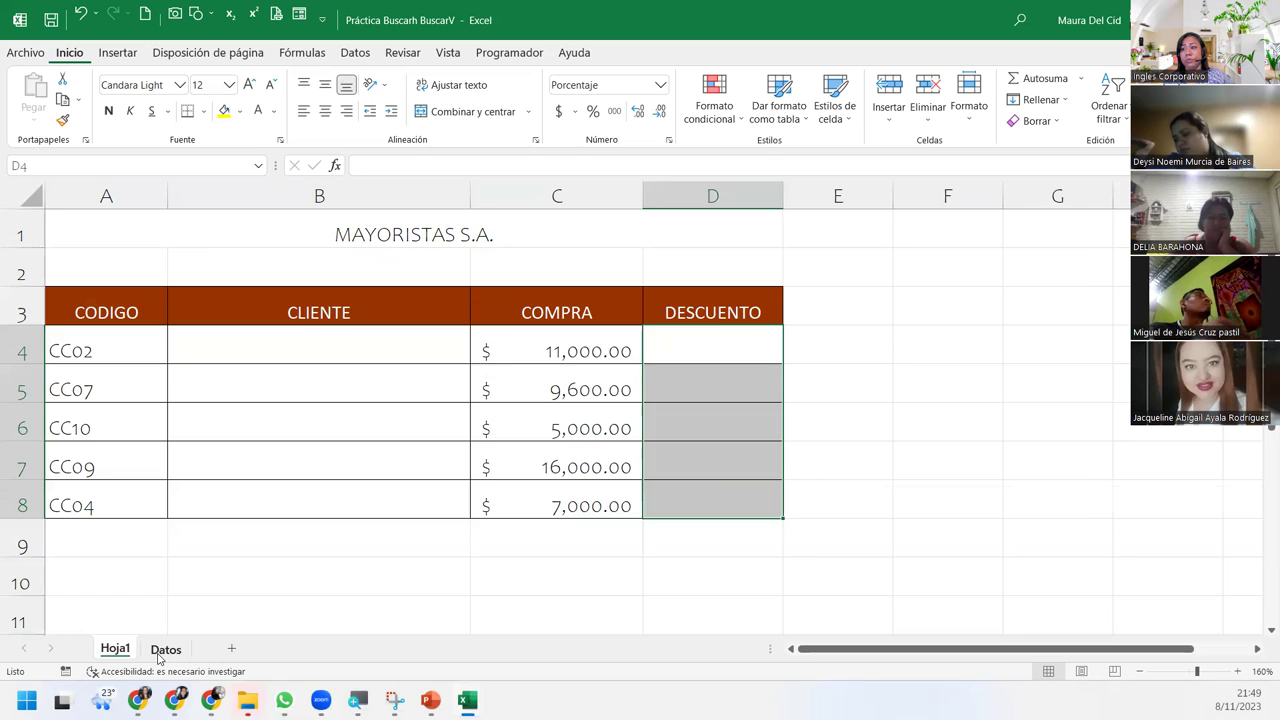
click(166, 649)
click(80, 550)
drag(154, 549, 443, 580)
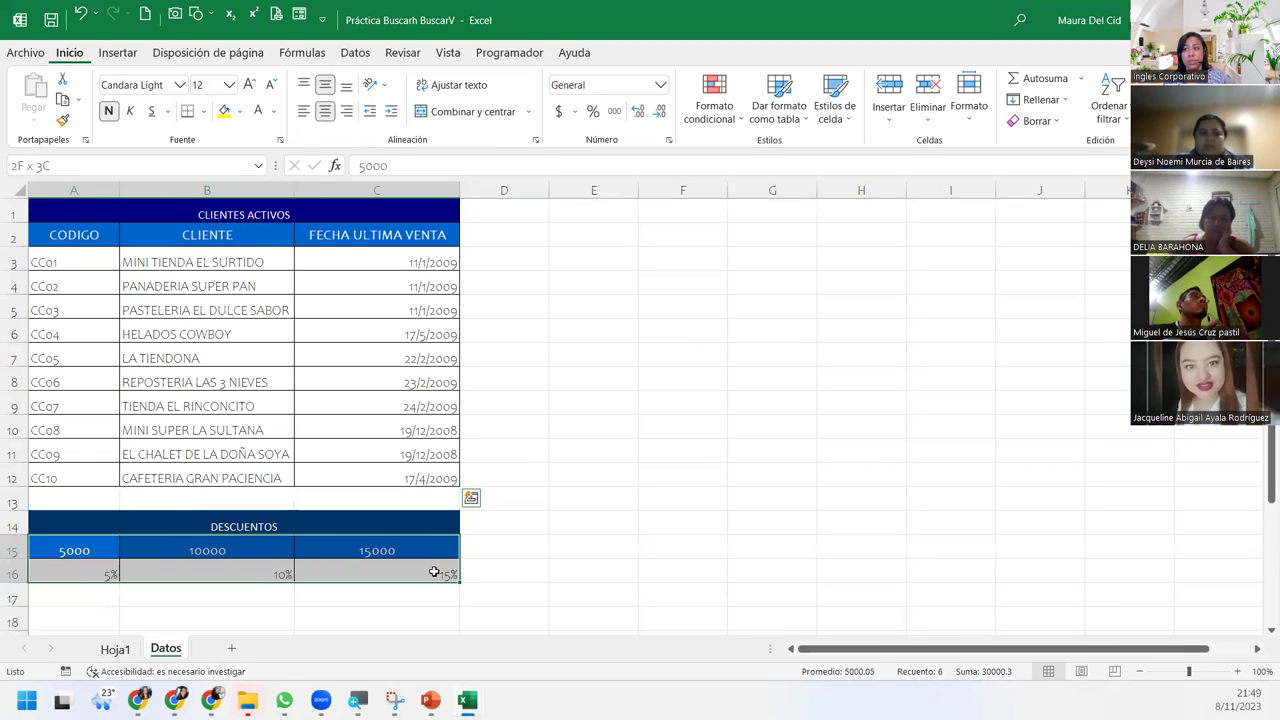
click(116, 651)
click(260, 532)
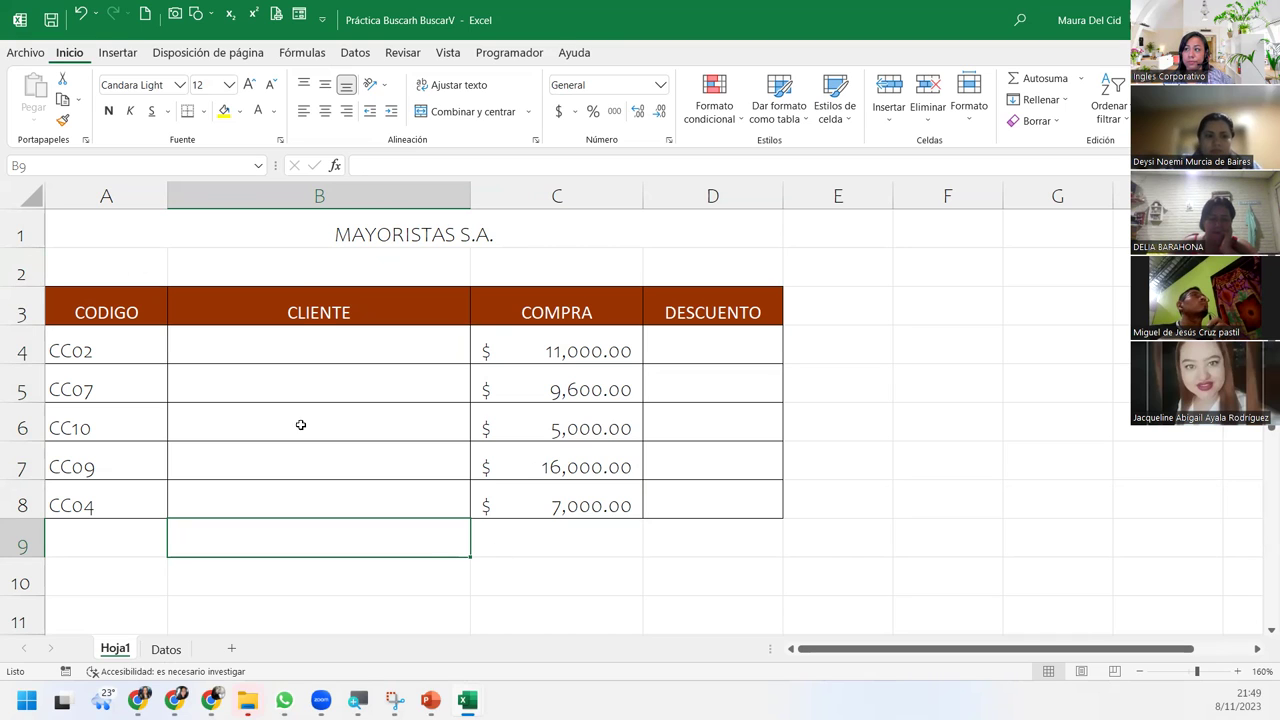
click(300, 314)
click(296, 354)
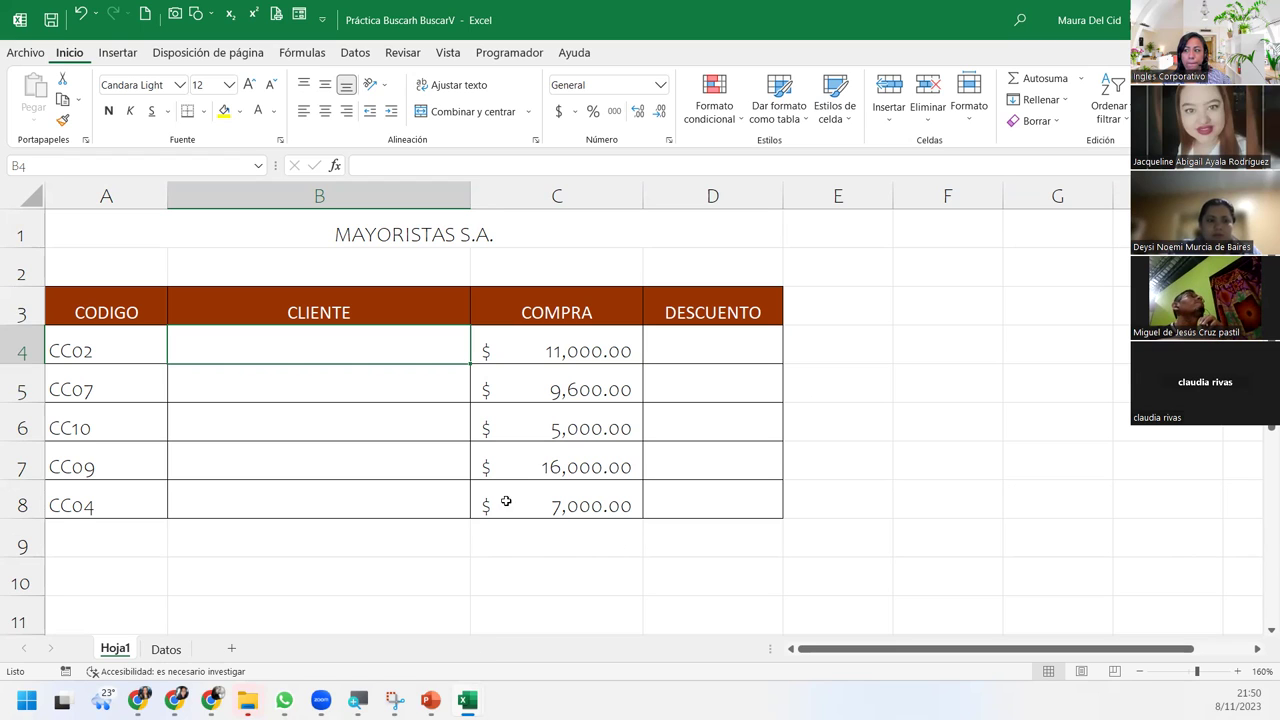
Step: Return to the Práctica Sesión 7 workbook and its Ejemplo2 sheet
mouse_move(466, 700)
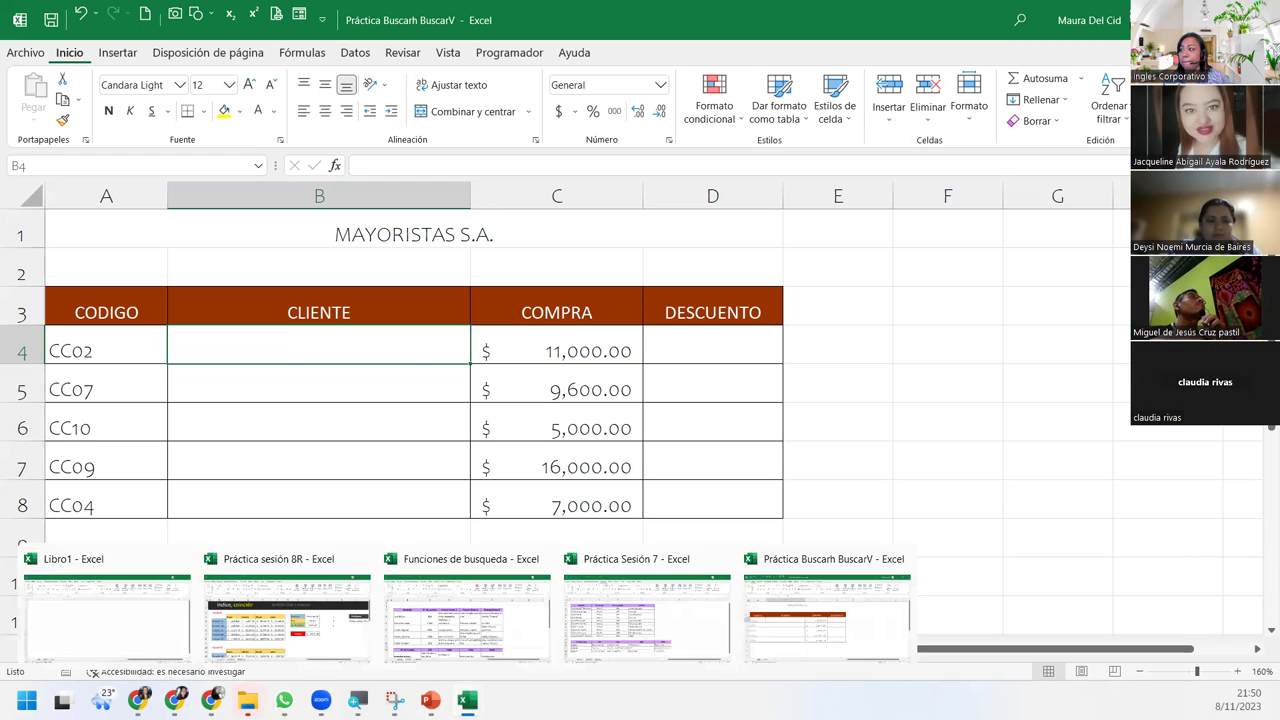
click(678, 647)
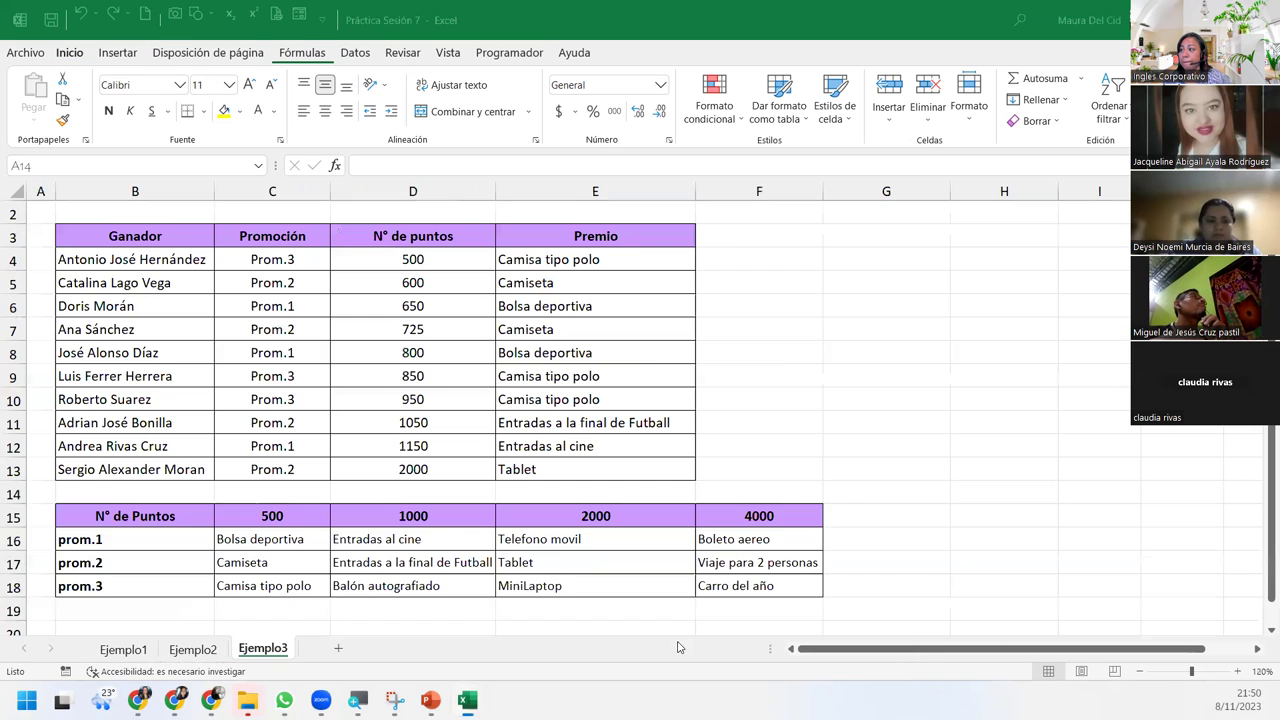
click(215, 650)
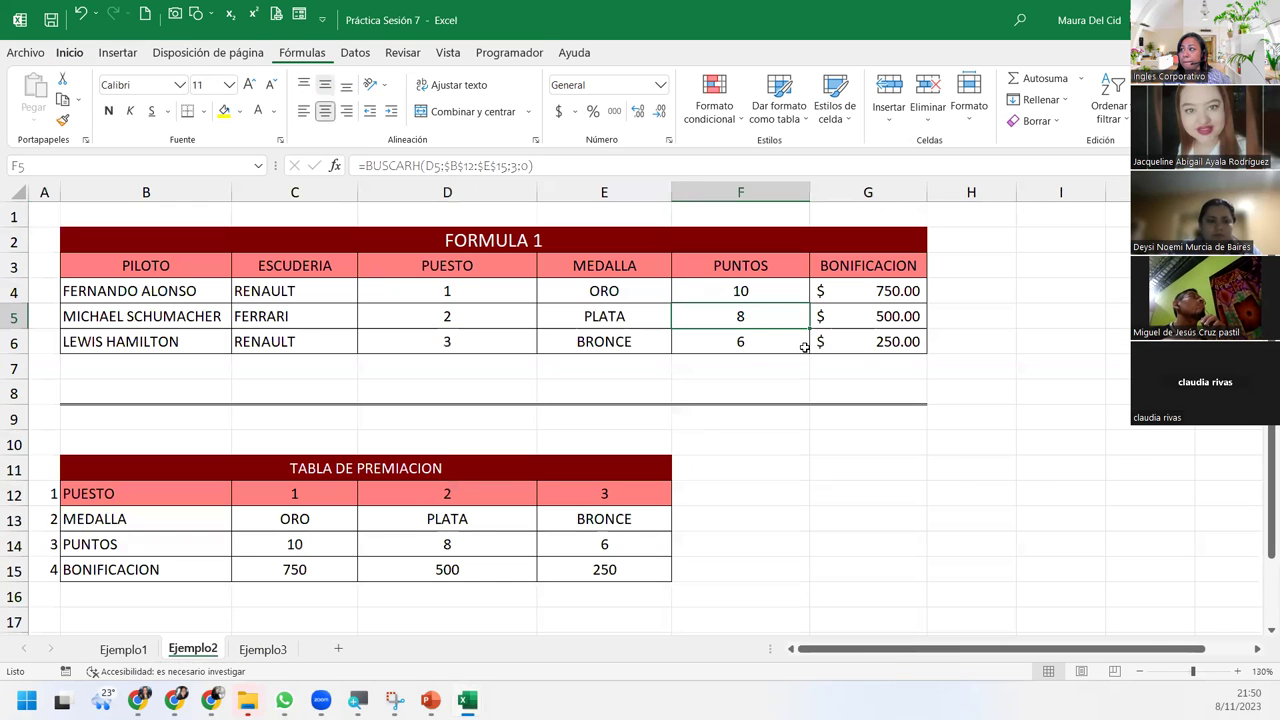
Step: Inspect G4's =BUSCARH(D4;$B$12:$E$15;4;0) formula and its lookup range, leaving it at $750.00
click(857, 327)
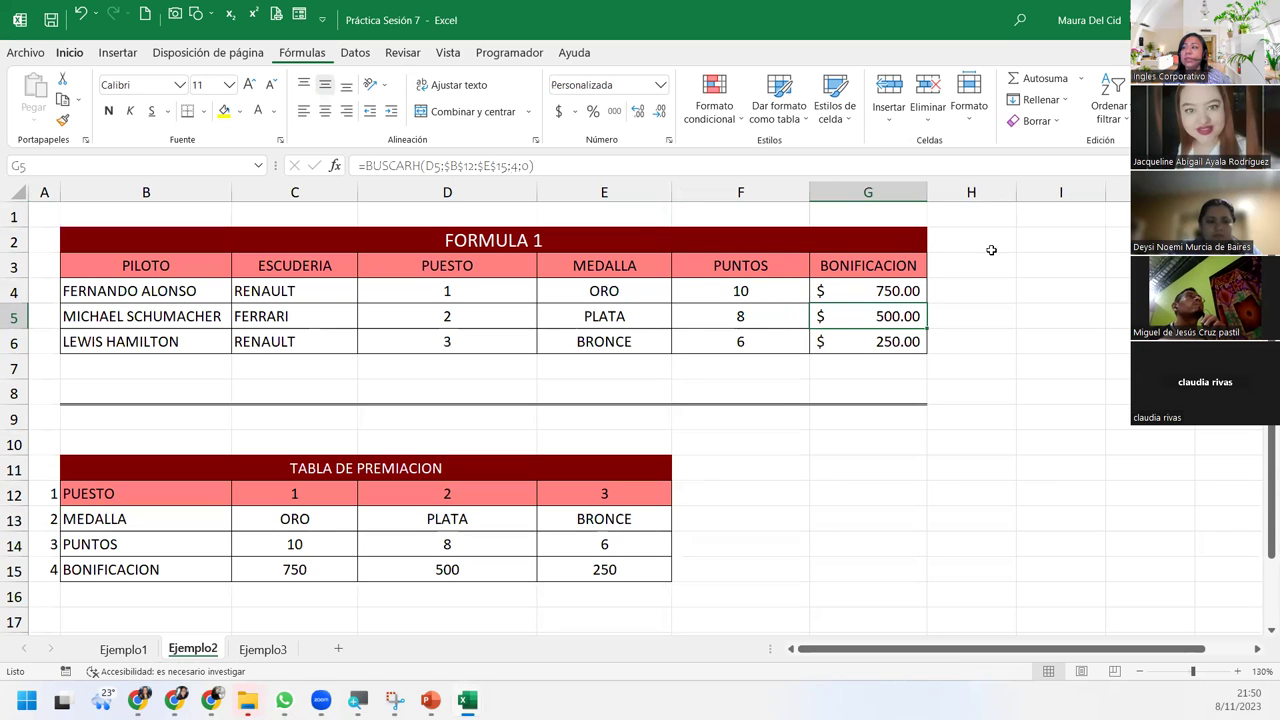
click(866, 291)
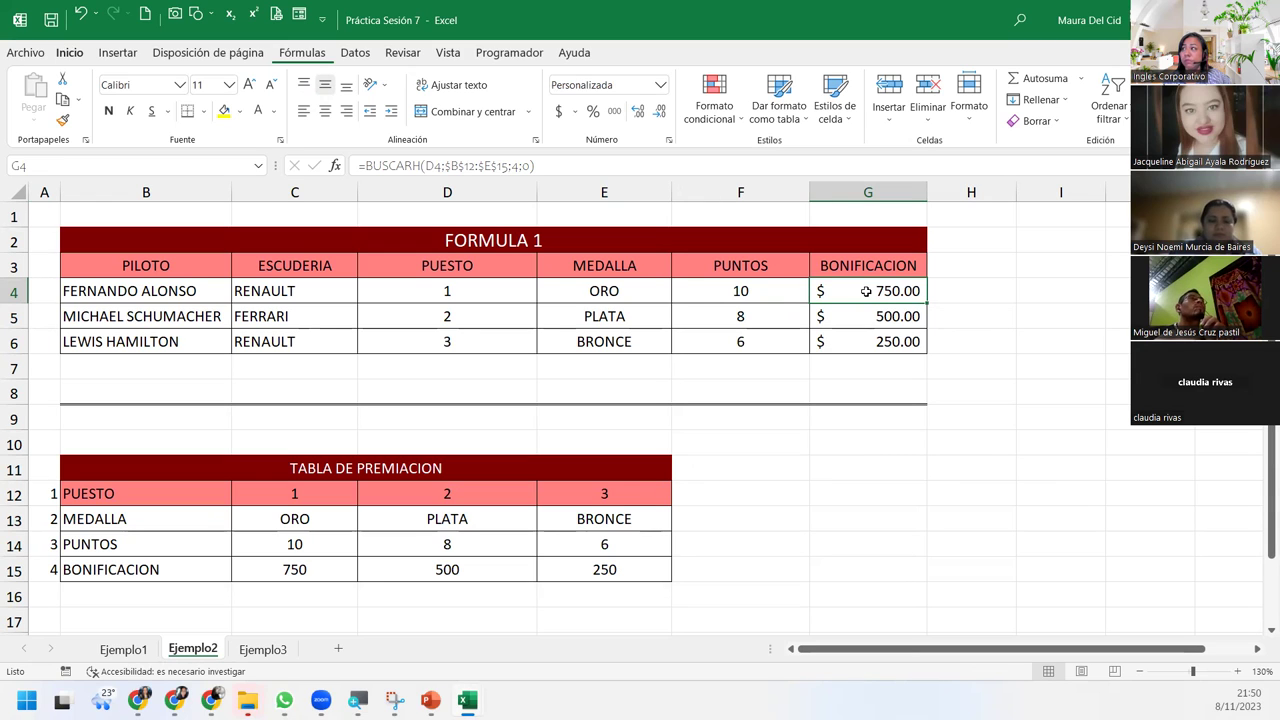
double_click(866, 291)
click(1021, 289)
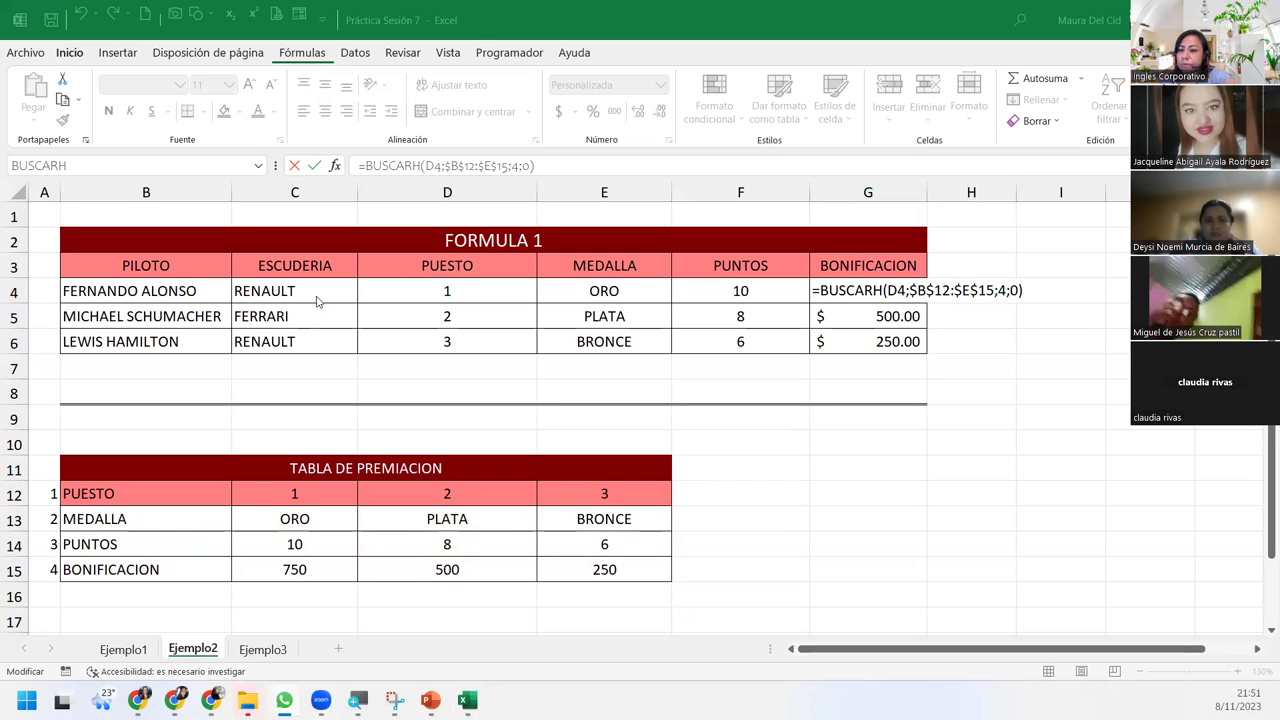
click(912, 290)
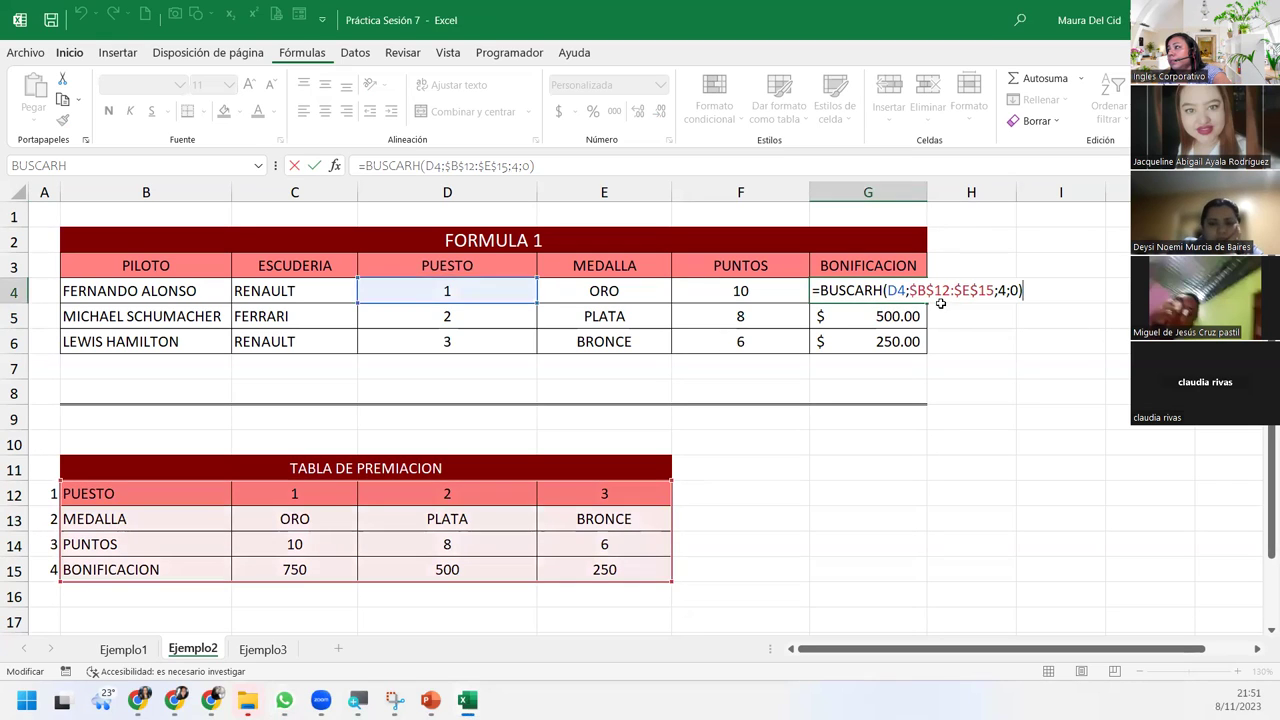
click(961, 314)
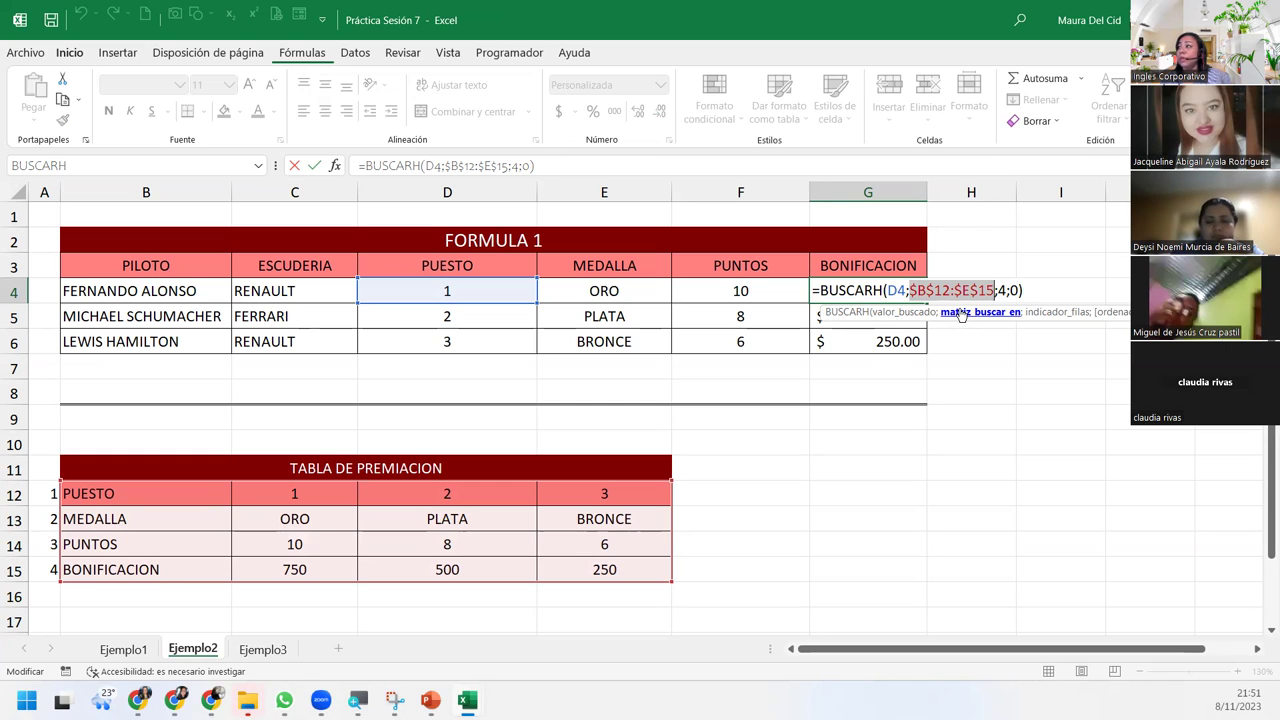
key(Escape)
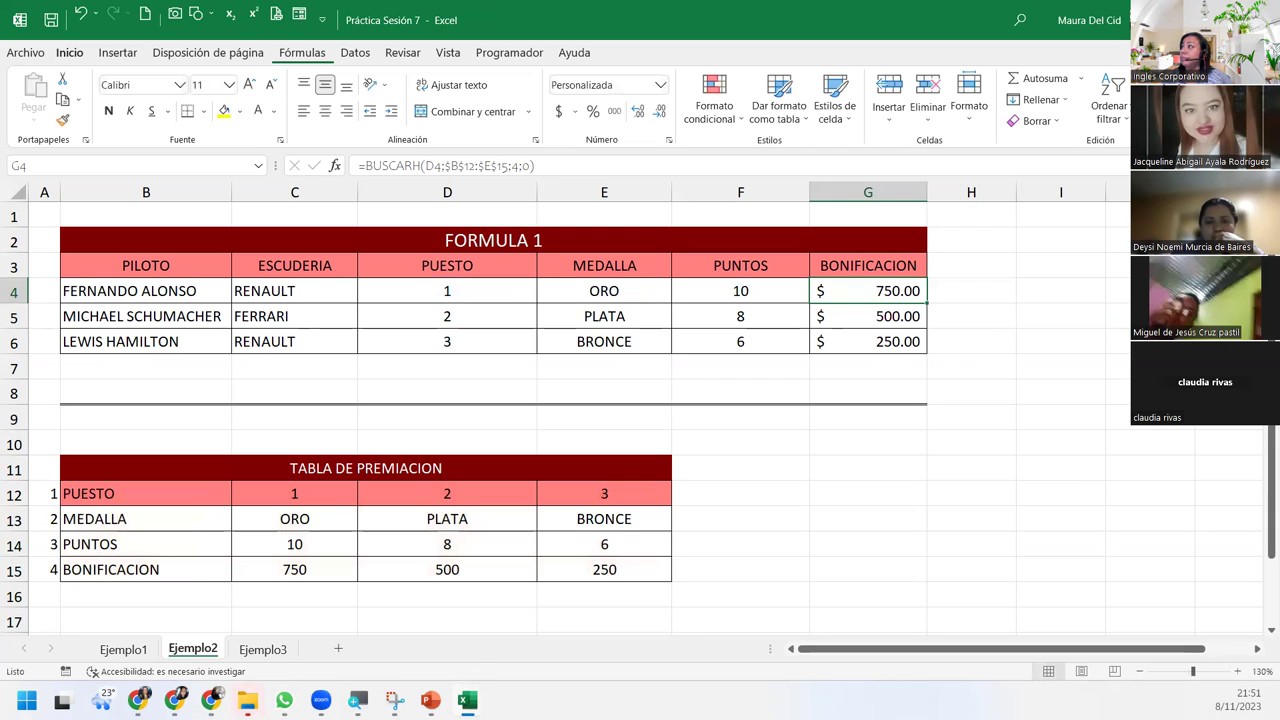
Step: Attempt saving Práctica Sesión 7 into the 9-10 folder, decline replacing the existing file, and cancel
click(25, 52)
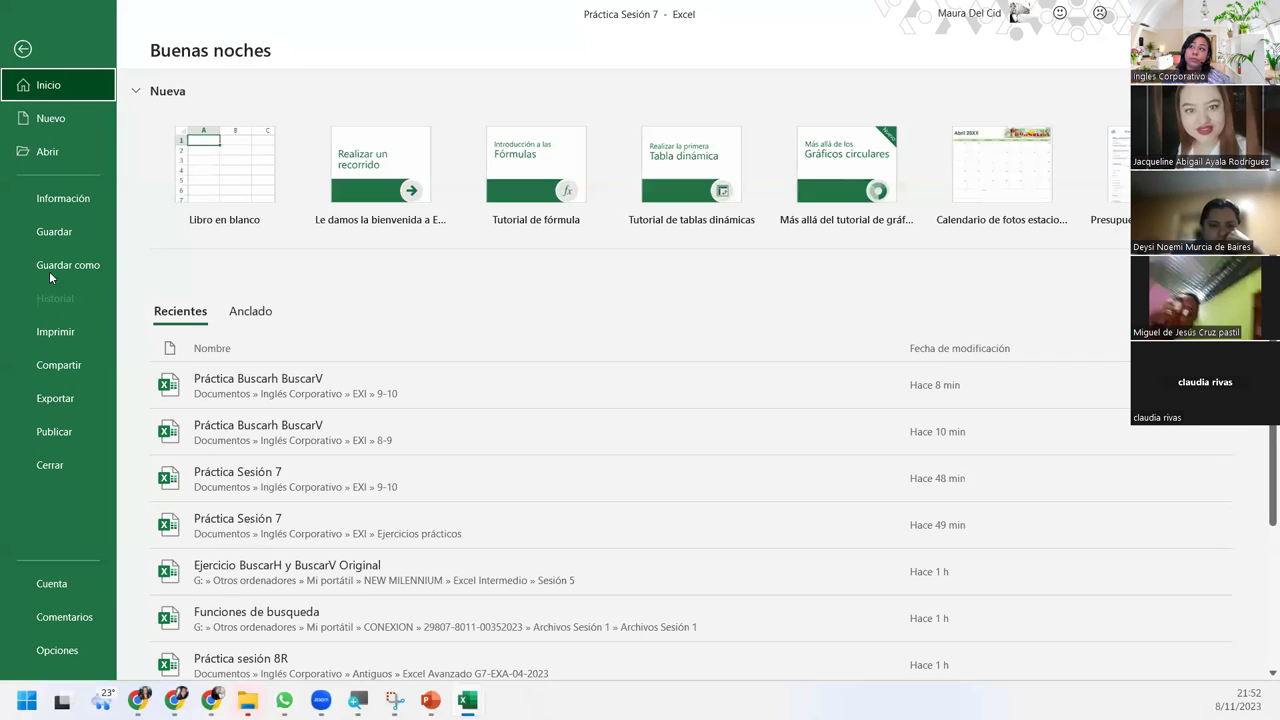
click(49, 268)
click(484, 212)
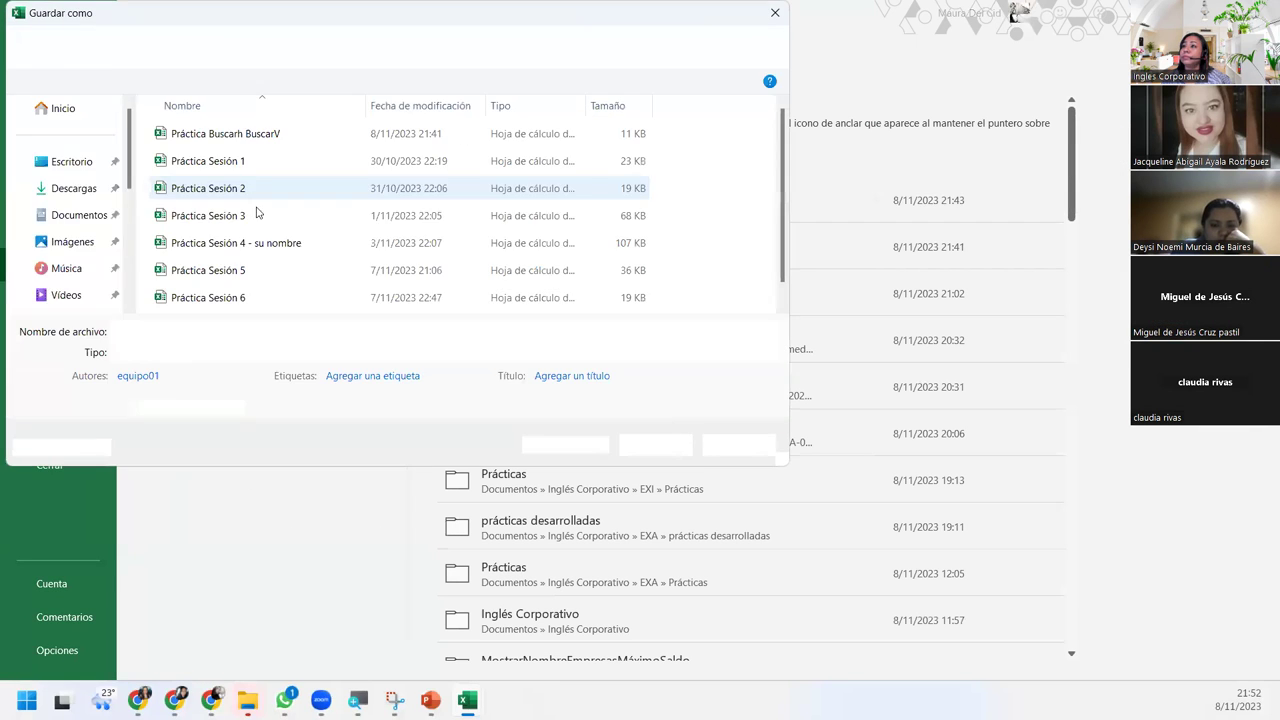
click(662, 445)
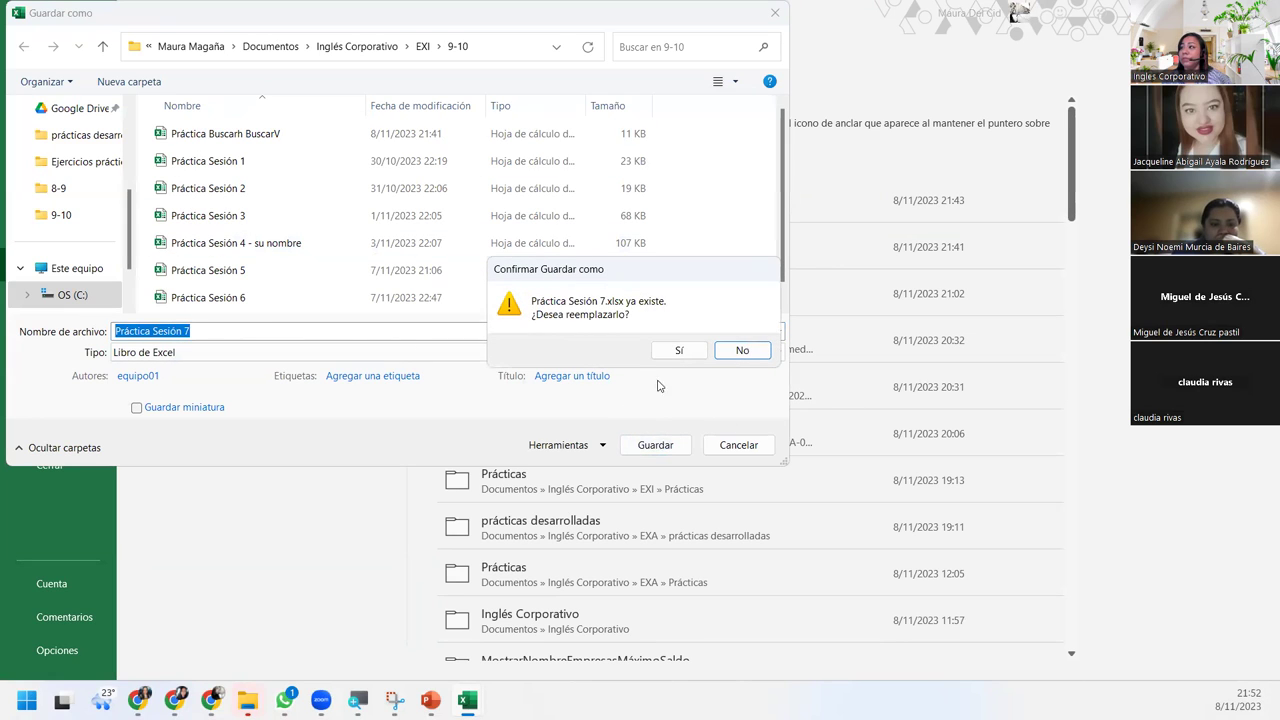
click(742, 351)
click(738, 445)
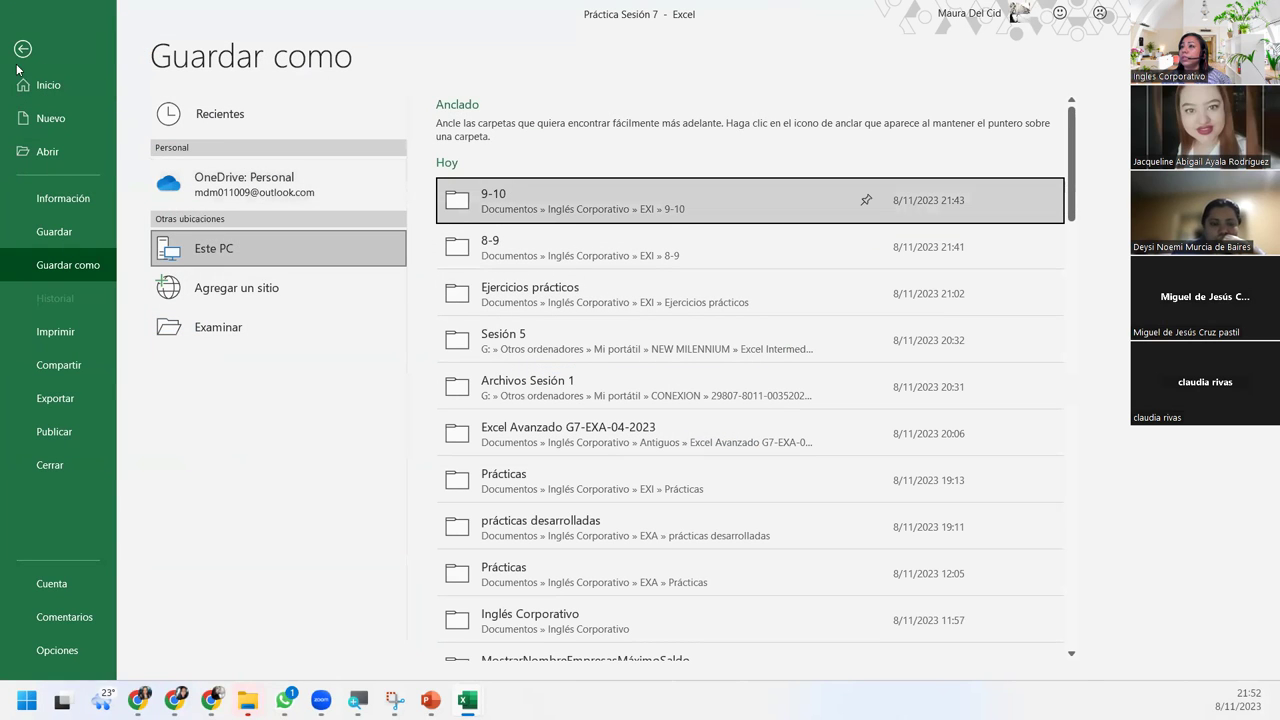
click(54, 231)
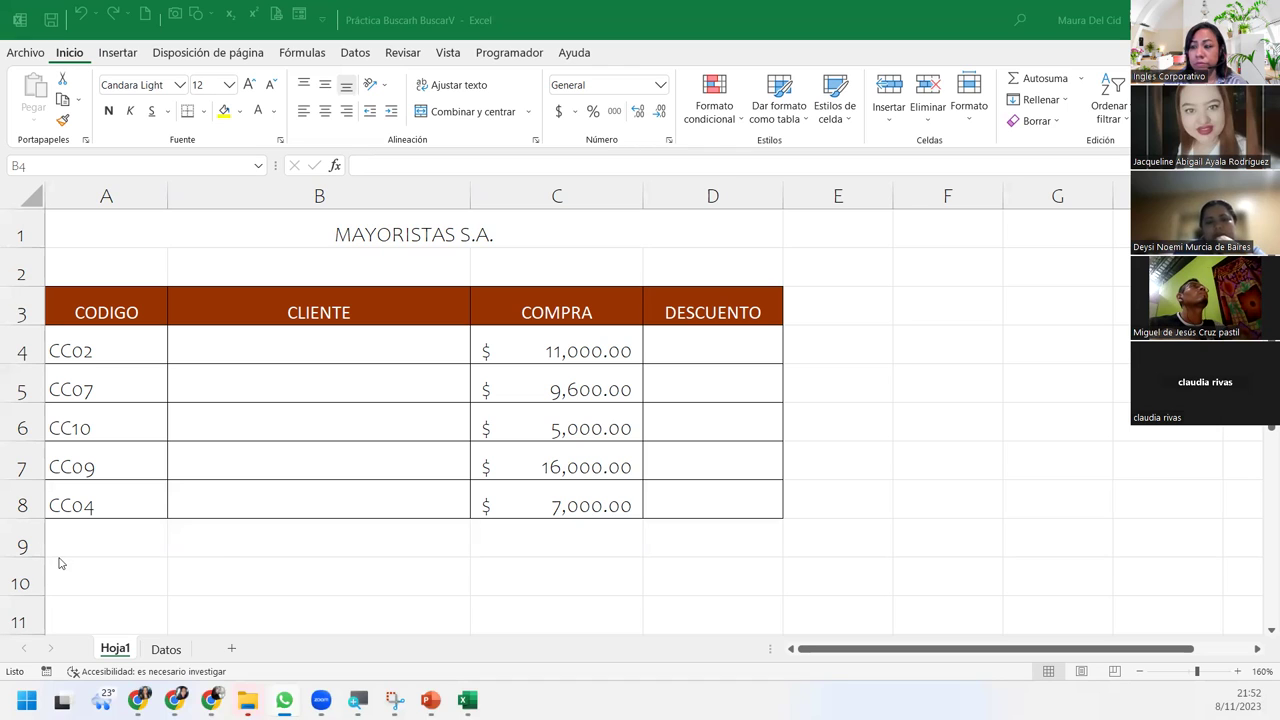
Step: Reopen Práctica Sesión 7 from the recent workbooks list and go to its Ejemplo3 sheet
key(alt+Tab)
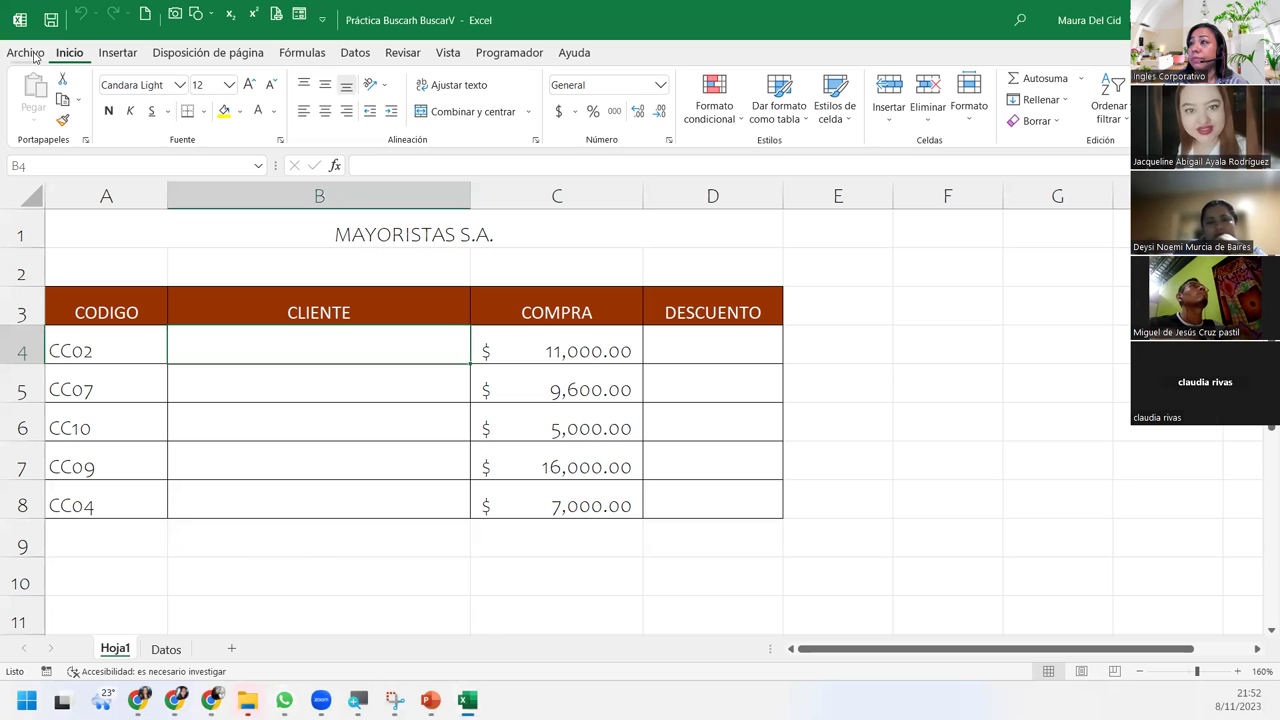
click(33, 55)
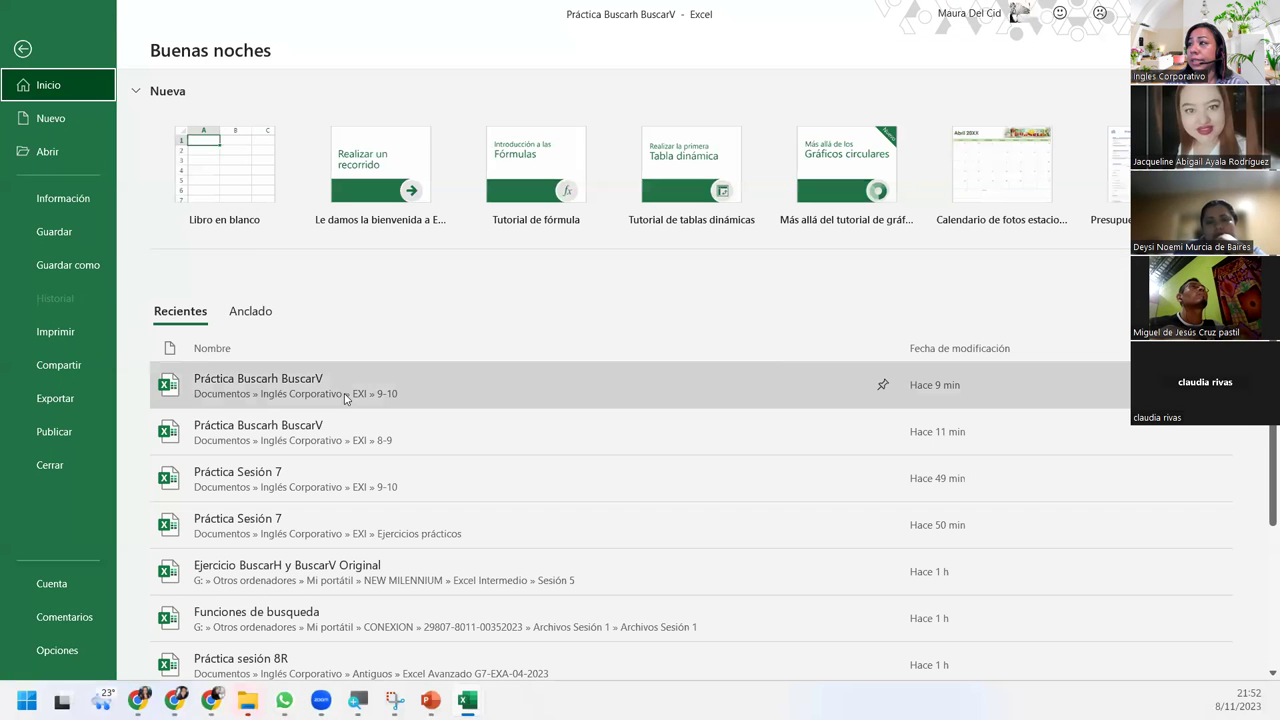
click(419, 493)
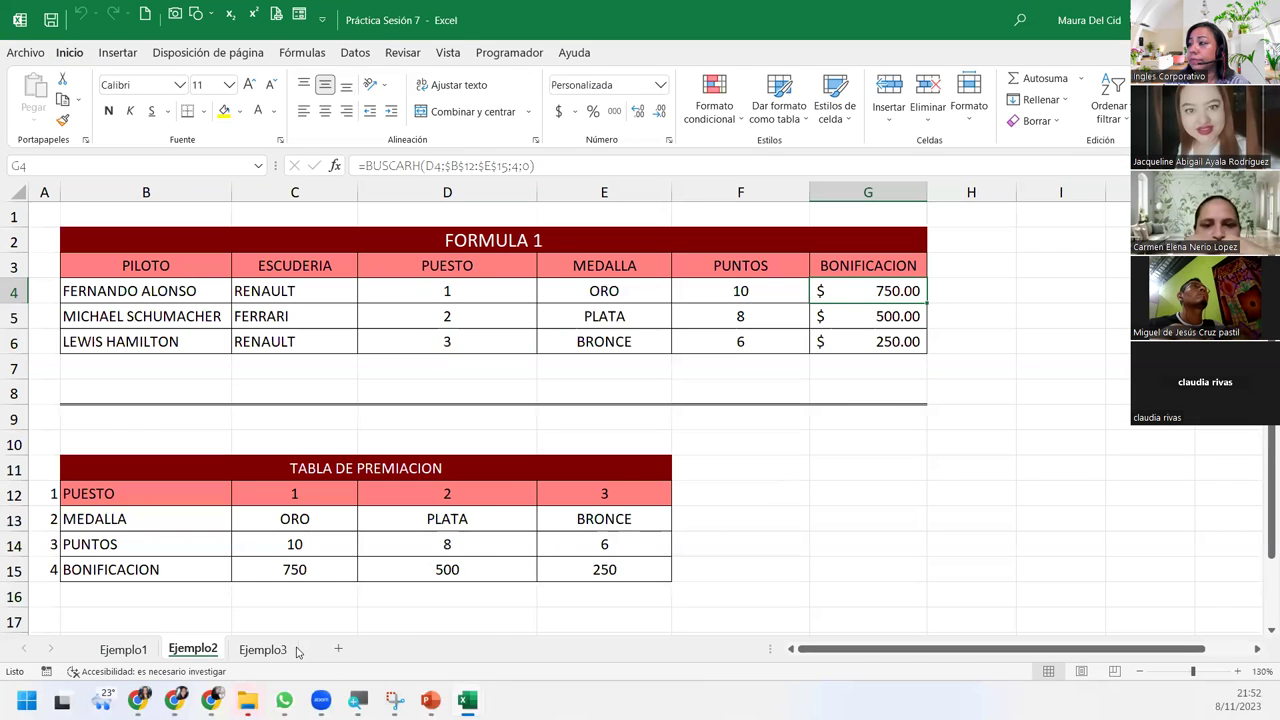
click(296, 650)
Step: Open E4's nested BUSCARH/SI Premio formula for editing, then switch to the shared student photo
click(594, 330)
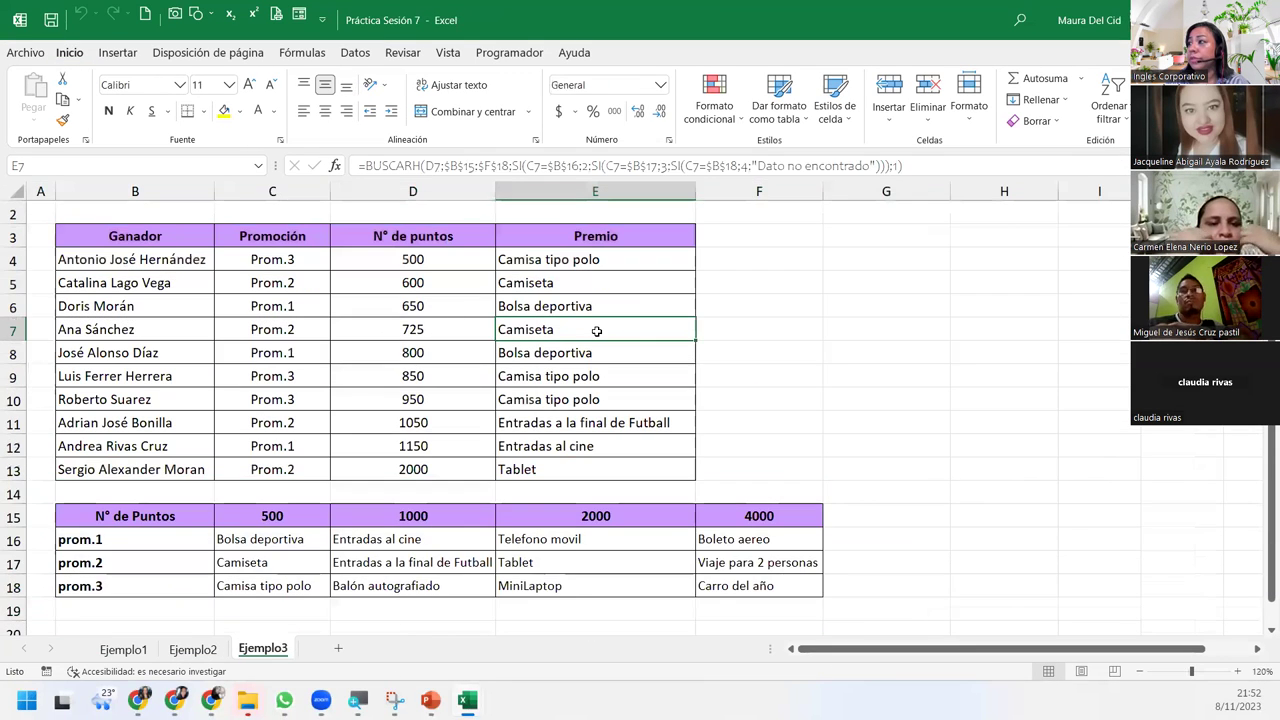
click(593, 264)
double_click(593, 264)
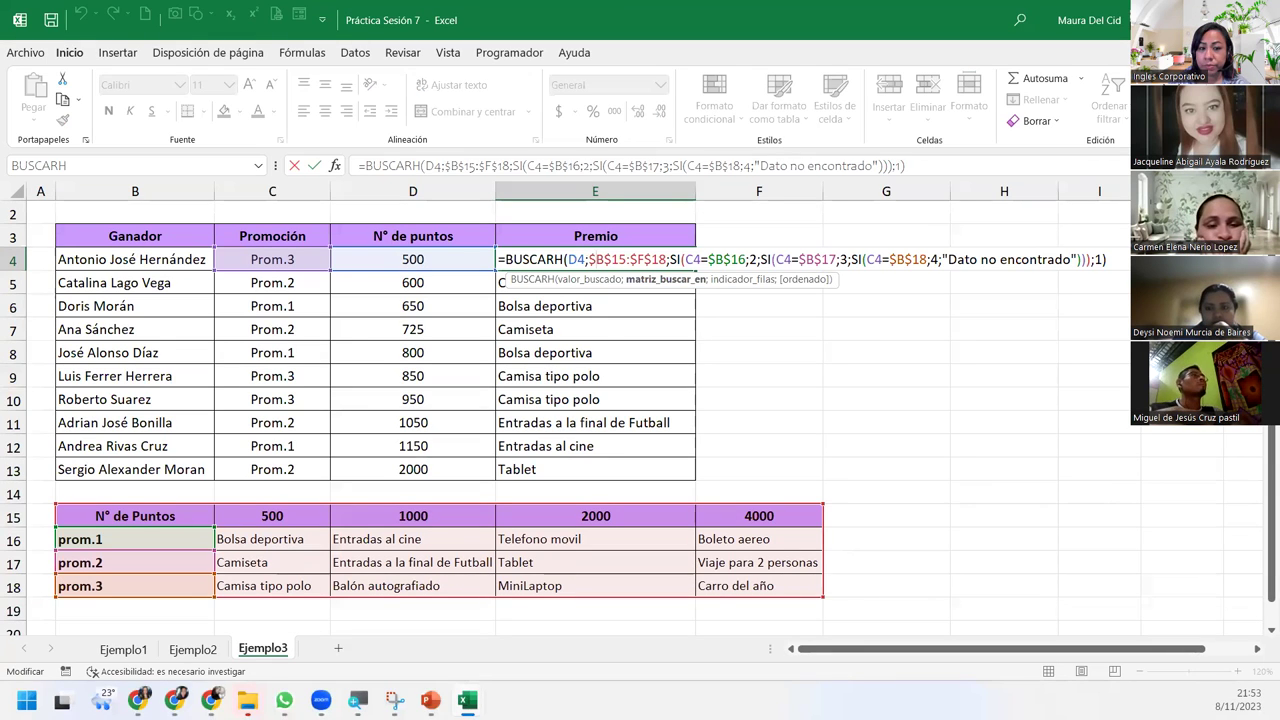
key(alt+Tab)
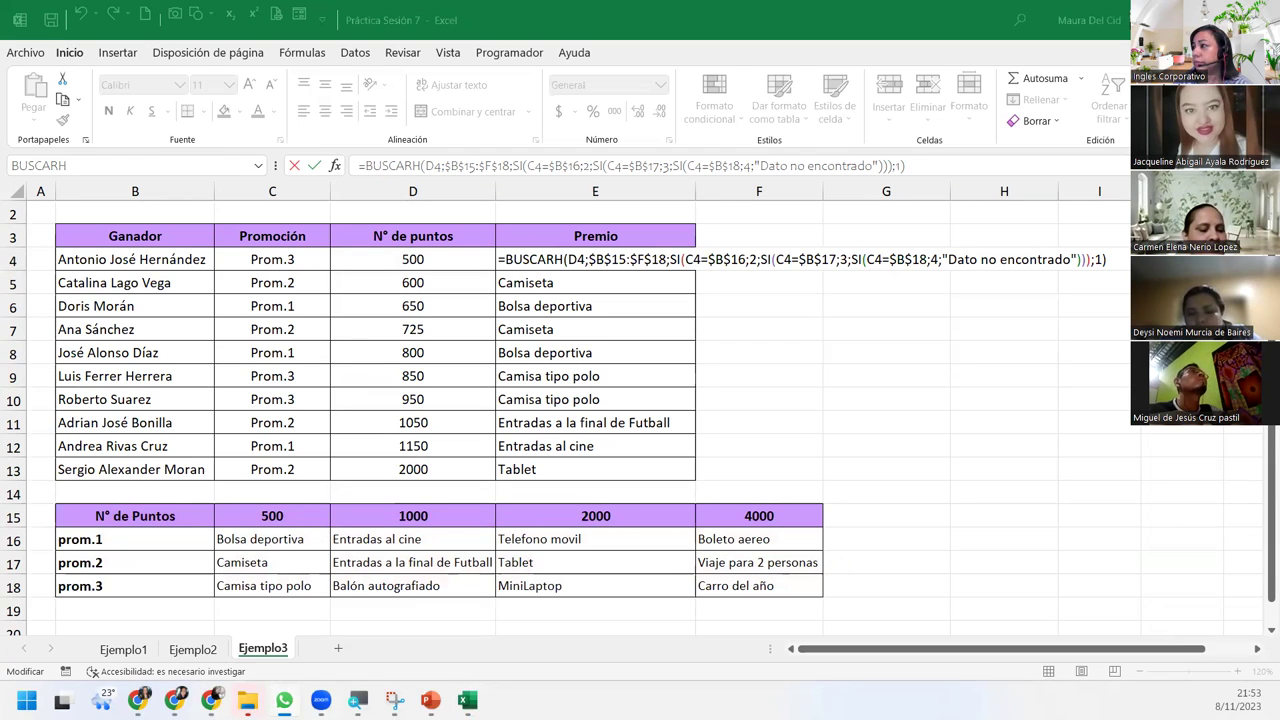
key(alt+Tab)
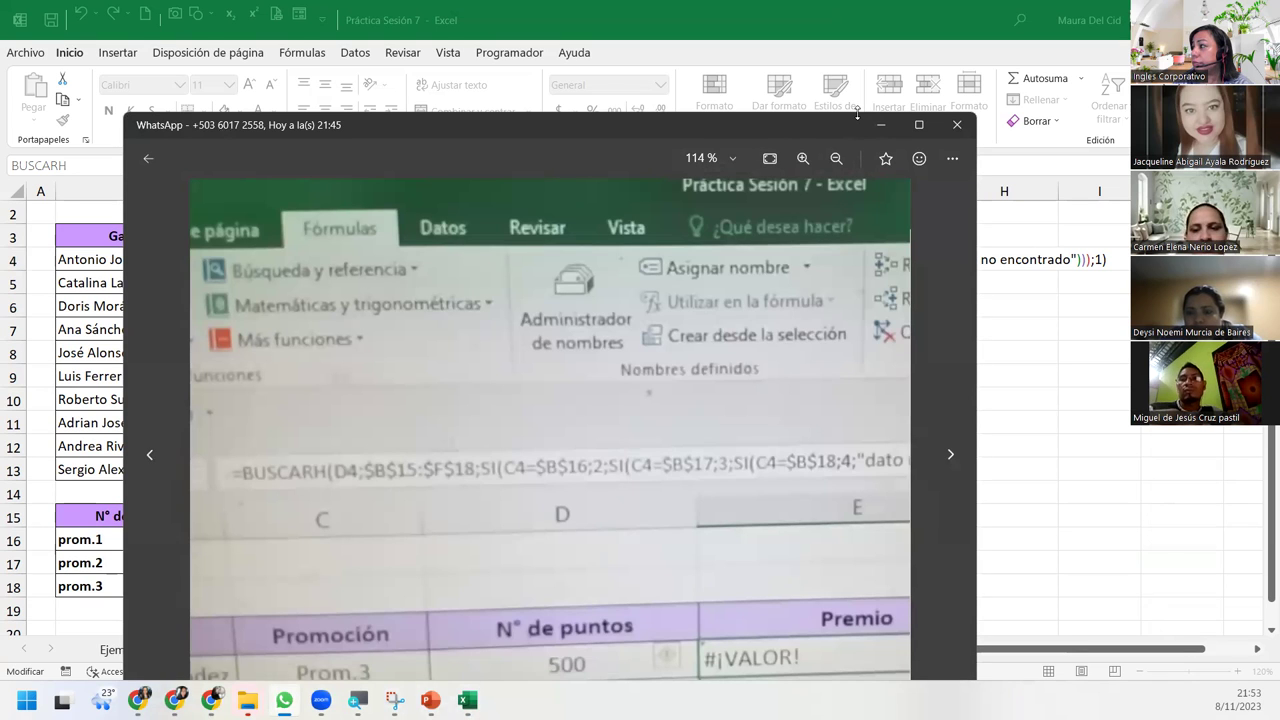
Step: Zoom the formula photo out to 94%, view and pan the newer points-table photo, then close the viewer
drag(857, 113, 750, 283)
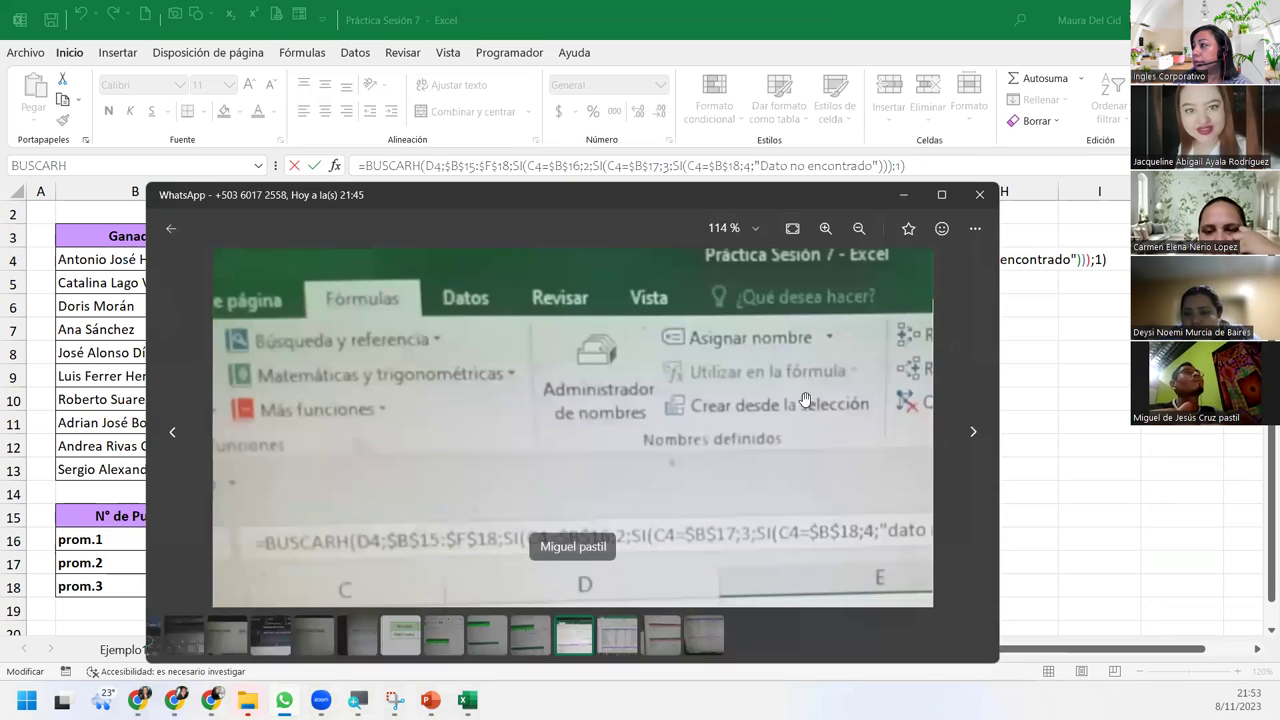
click(857, 229)
click(857, 229)
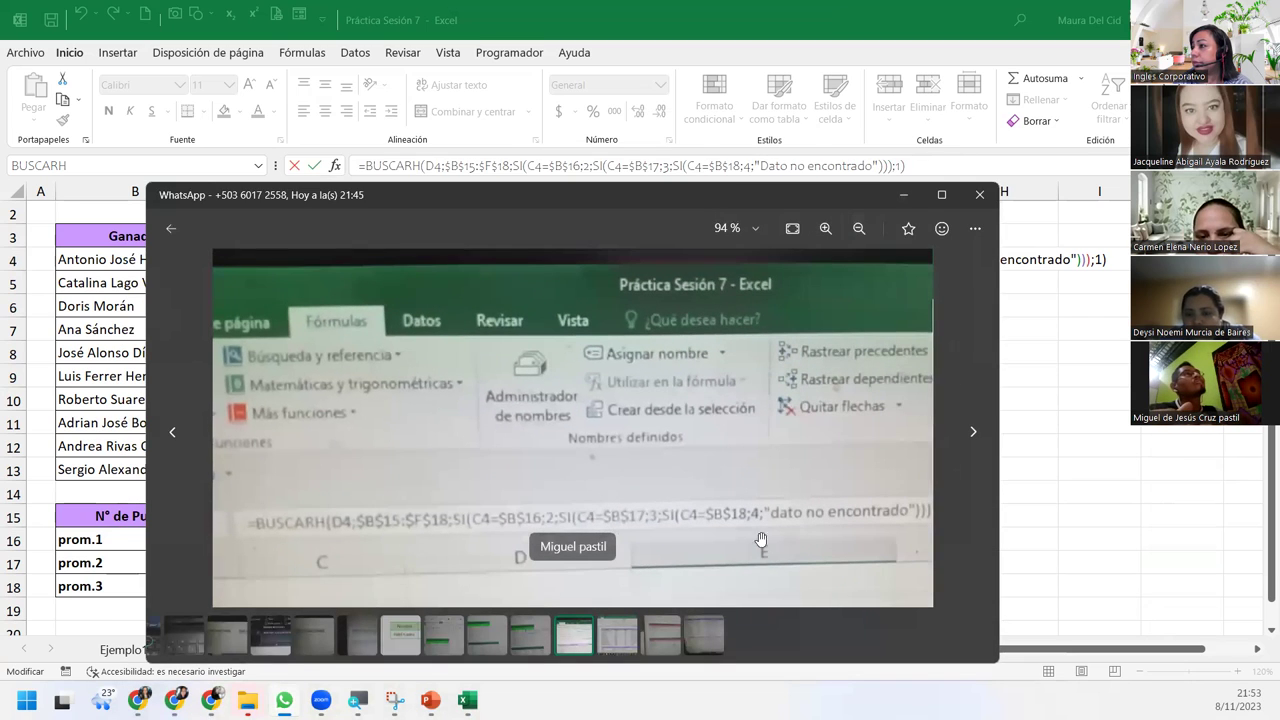
scroll(660, 545, down, 3)
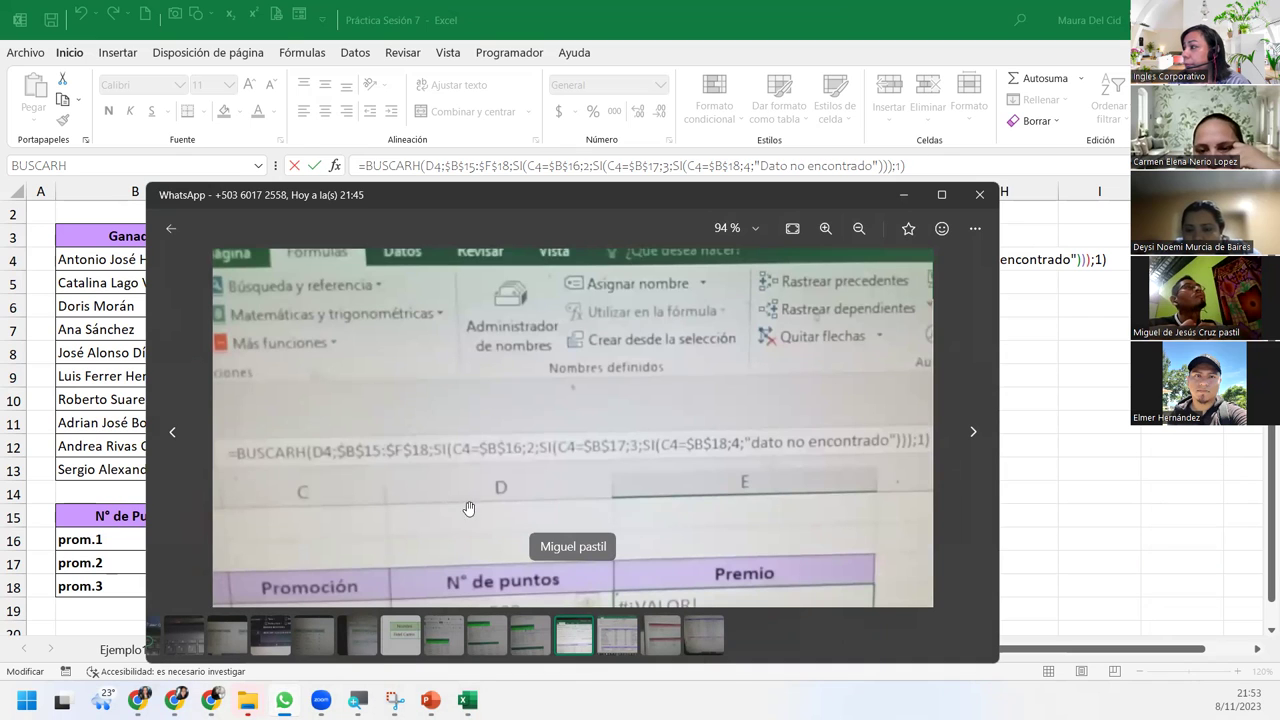
click(705, 635)
scroll(380, 475, up, 5)
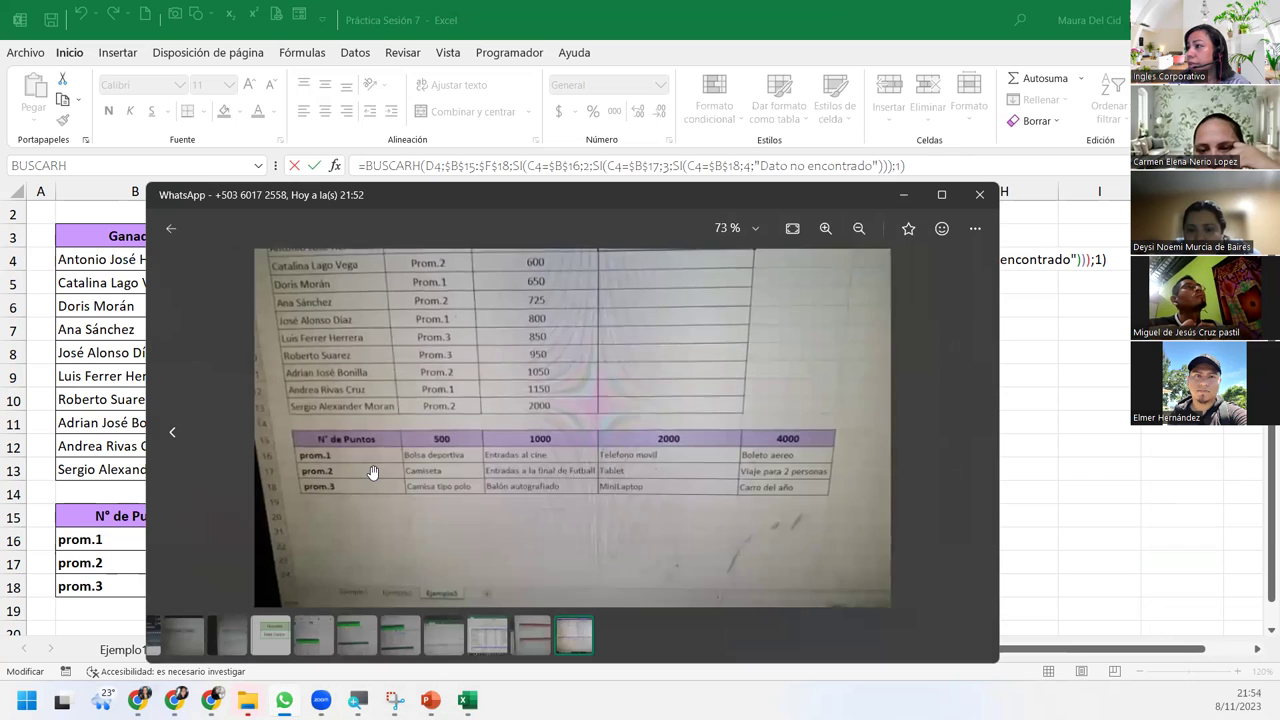
drag(288, 490, 296, 443)
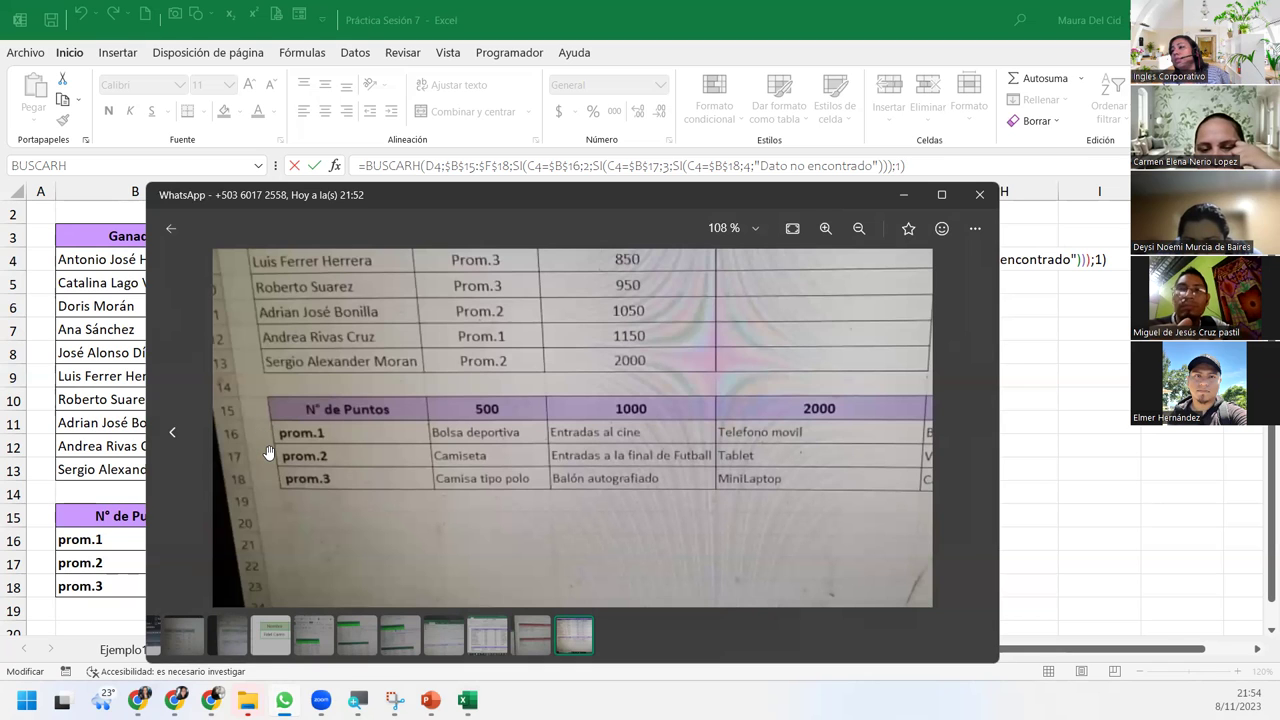
click(978, 197)
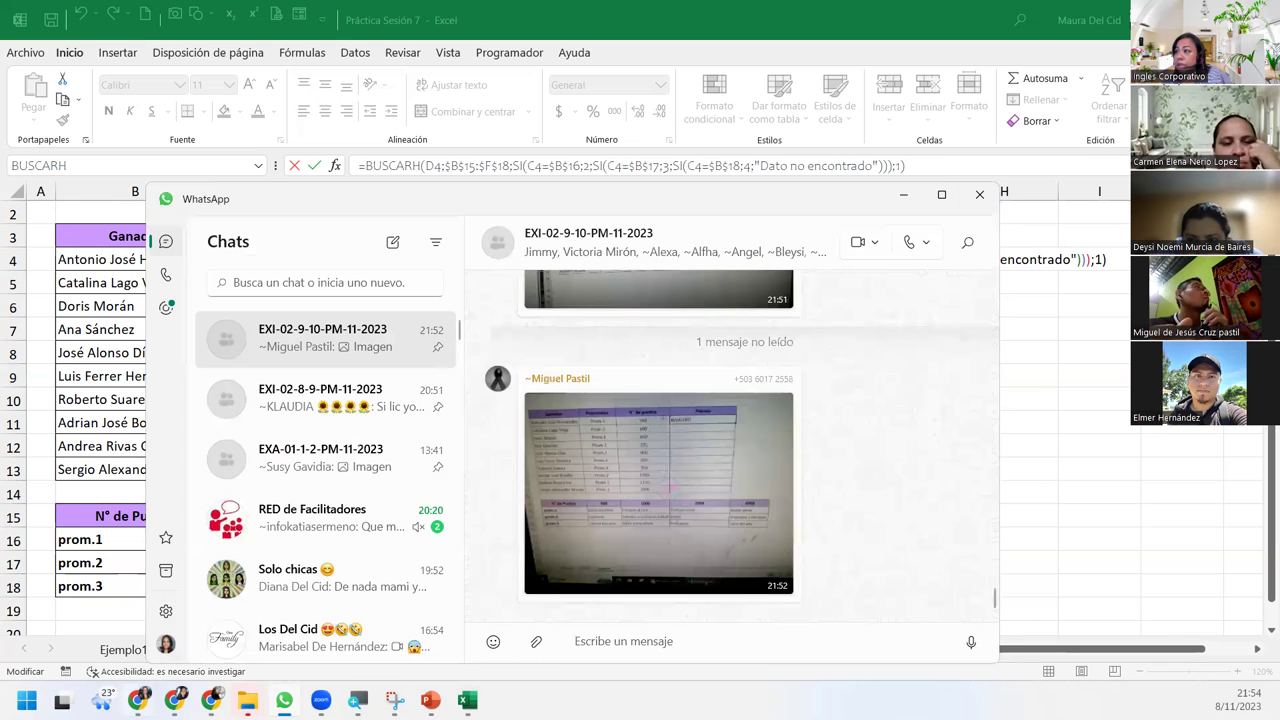
click(607, 11)
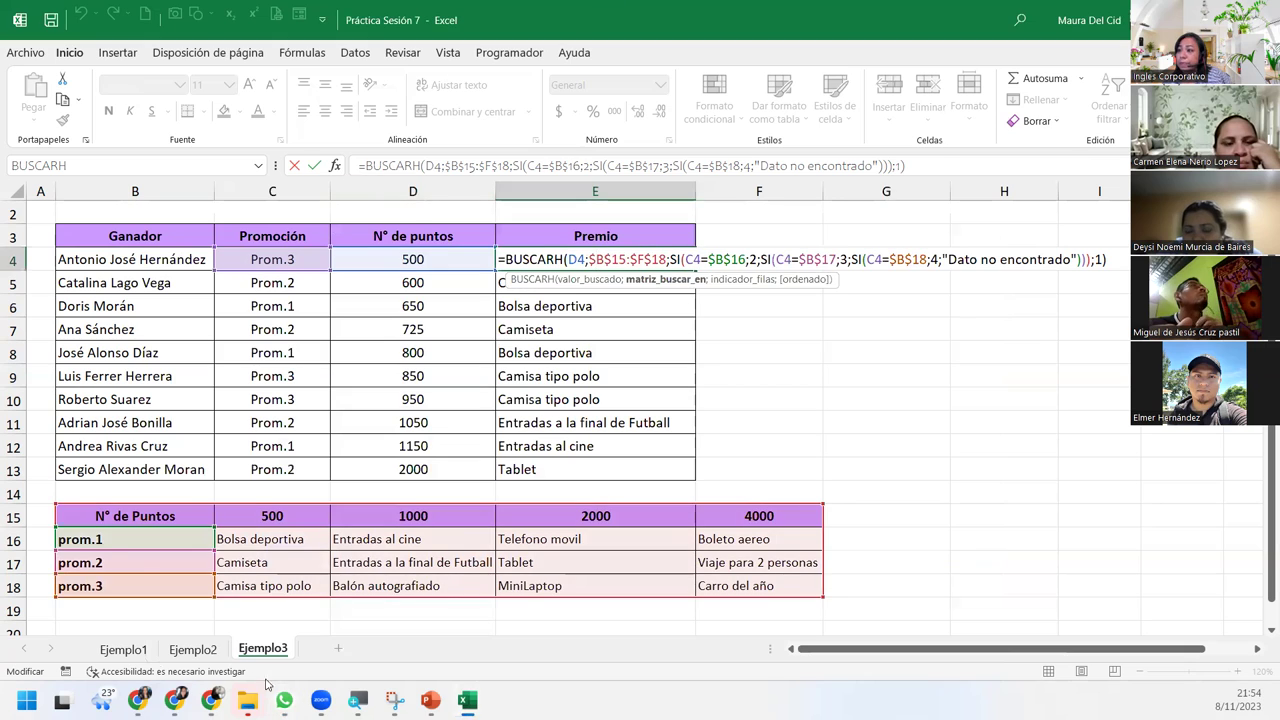
click(88, 540)
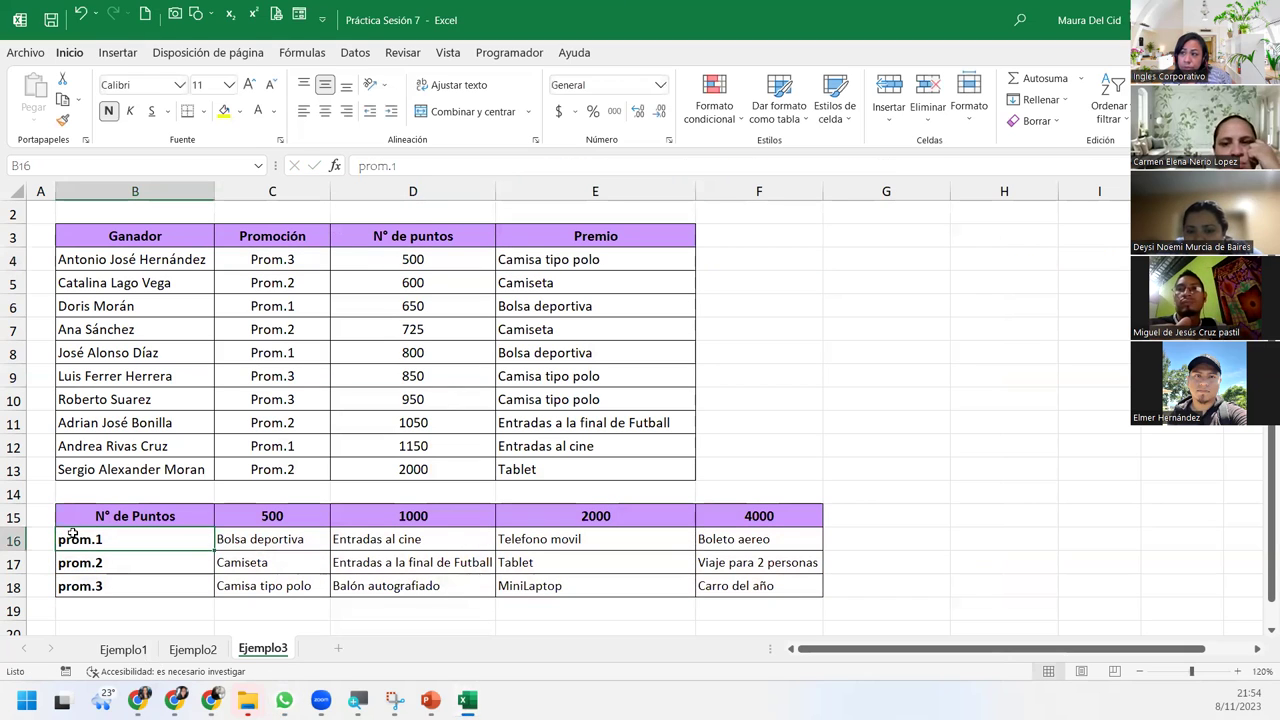
double_click(108, 539)
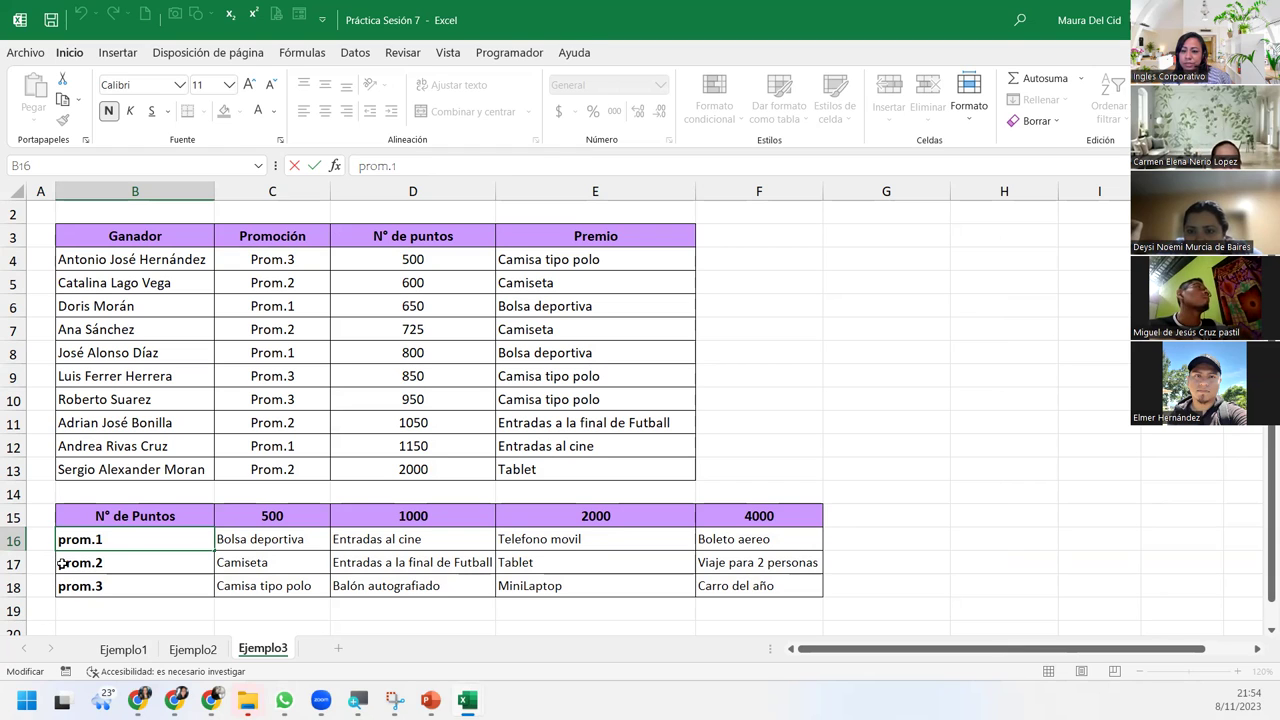
click(62, 564)
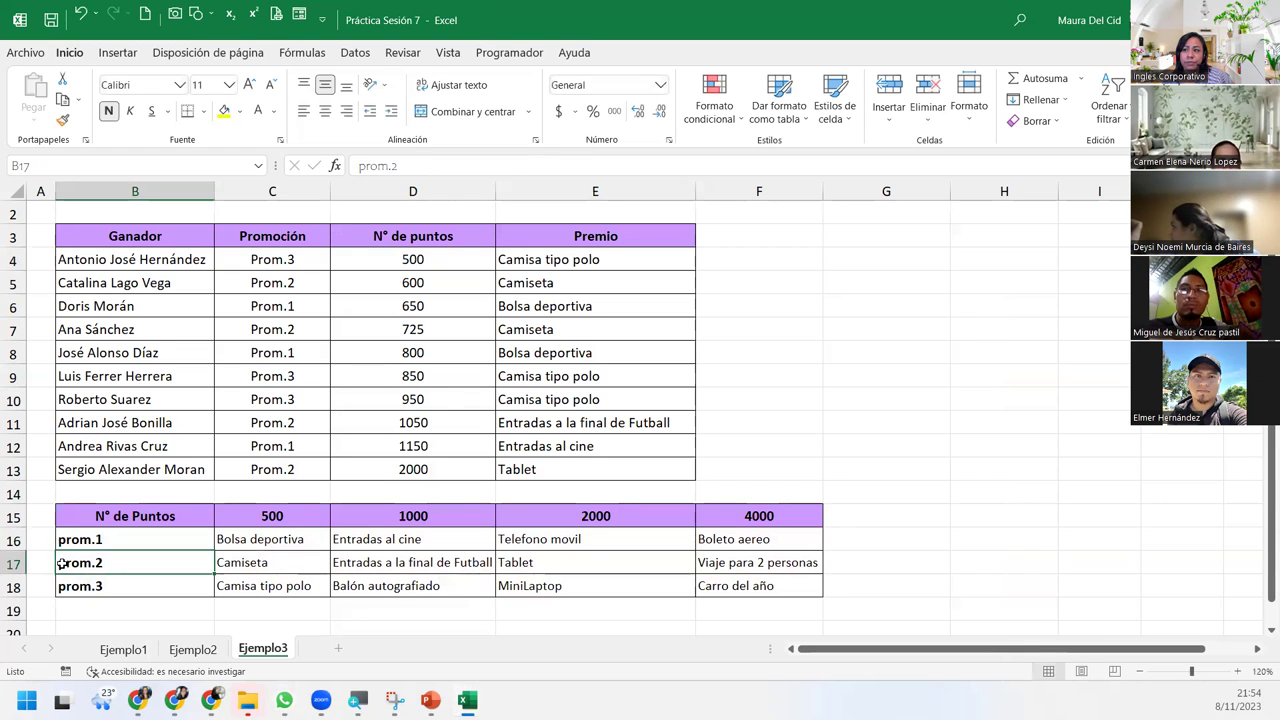
double_click(60, 564)
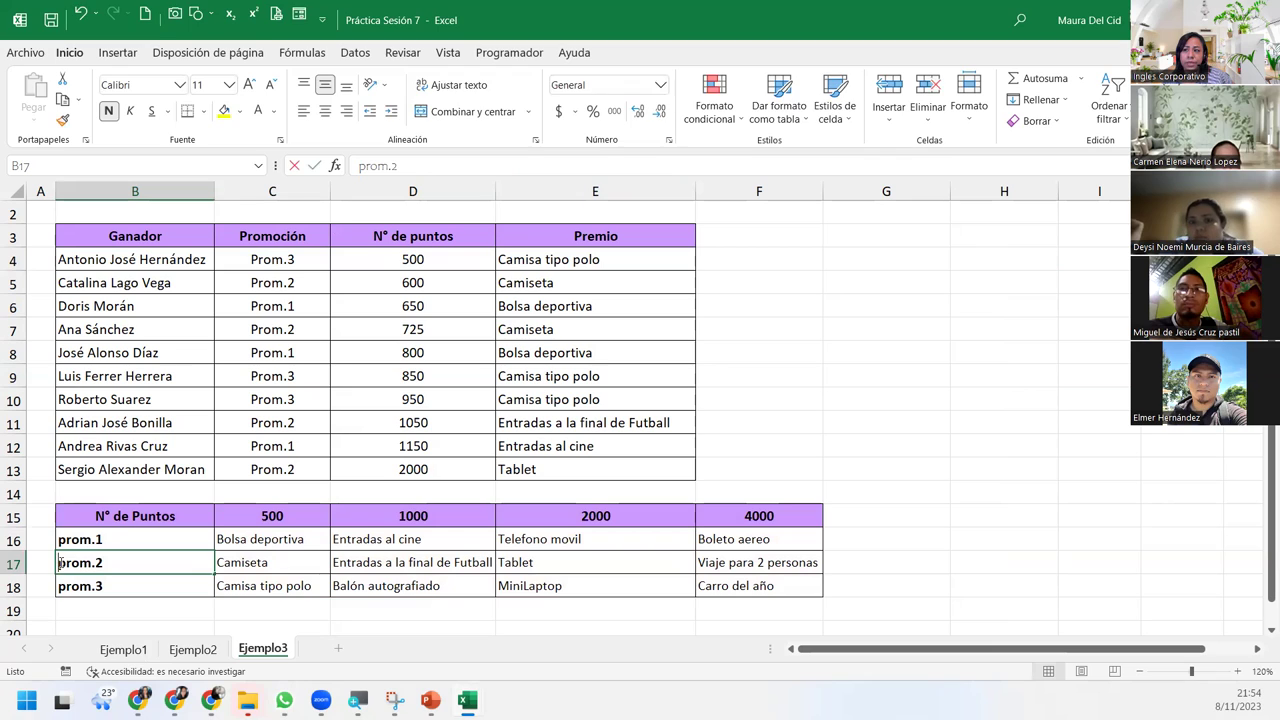
click(62, 588)
double_click(136, 588)
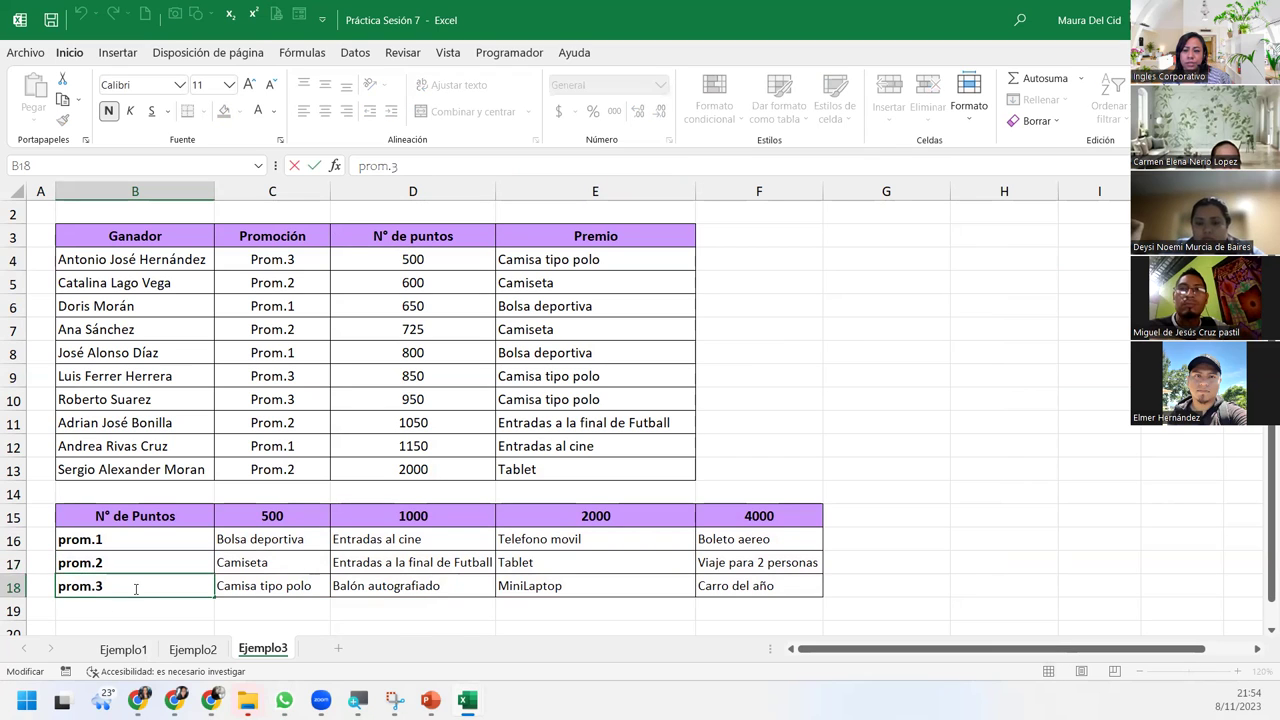
click(150, 540)
drag(131, 564, 131, 588)
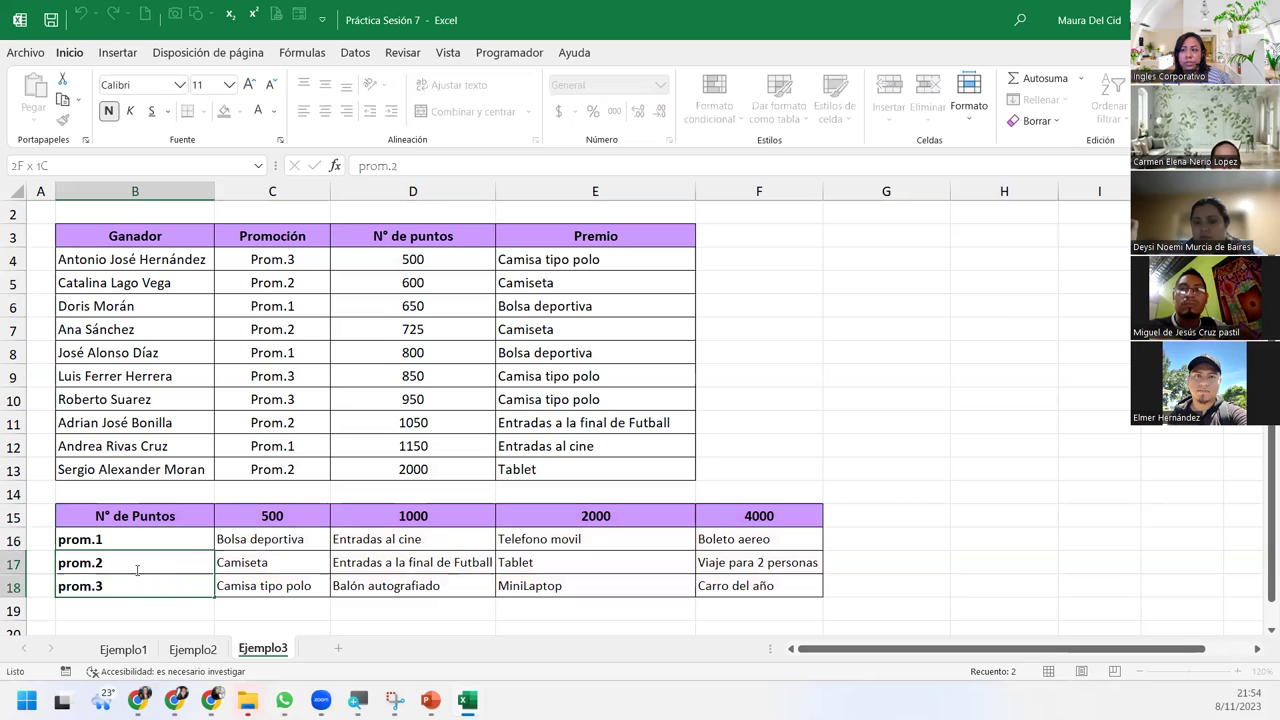
click(60, 540)
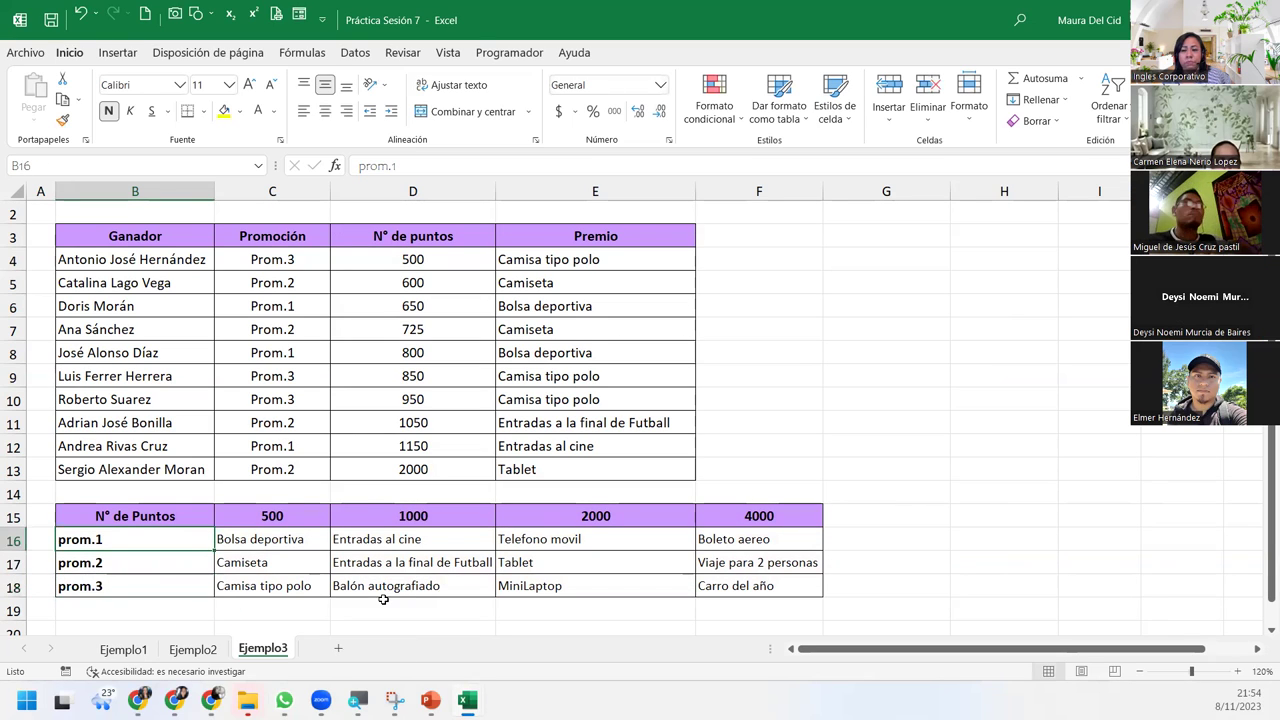
mouse_move(468, 700)
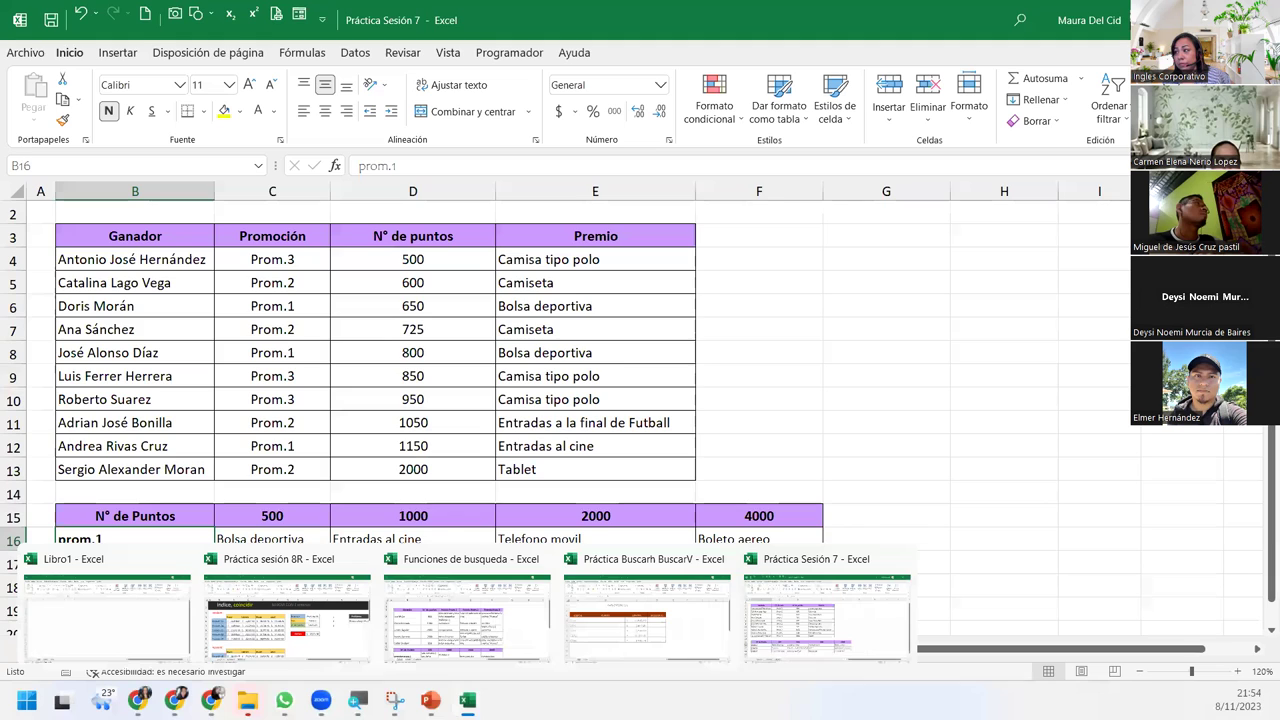
Step: In Práctica Buscarh BuscarV, start a BUSCARV formula in B4 using A4 as the lookup value
click(647, 615)
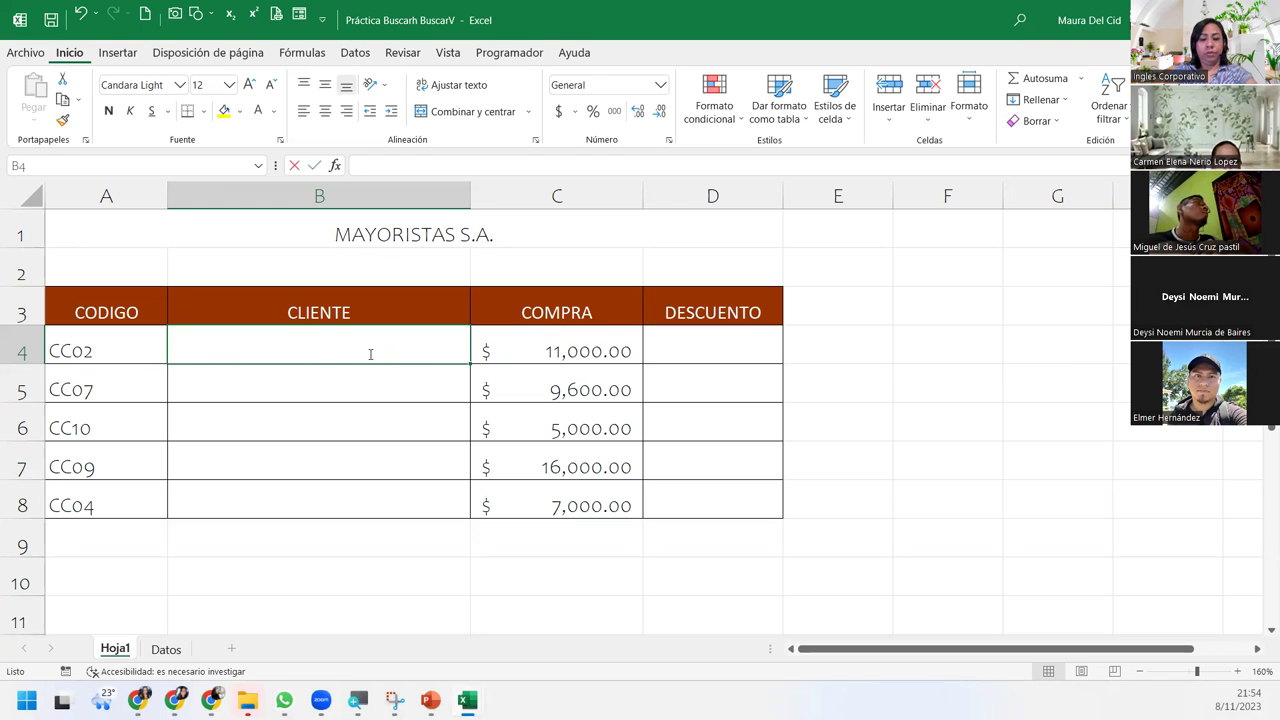
text(=buscar)
key(Down)
key(Down)
key(Tab)
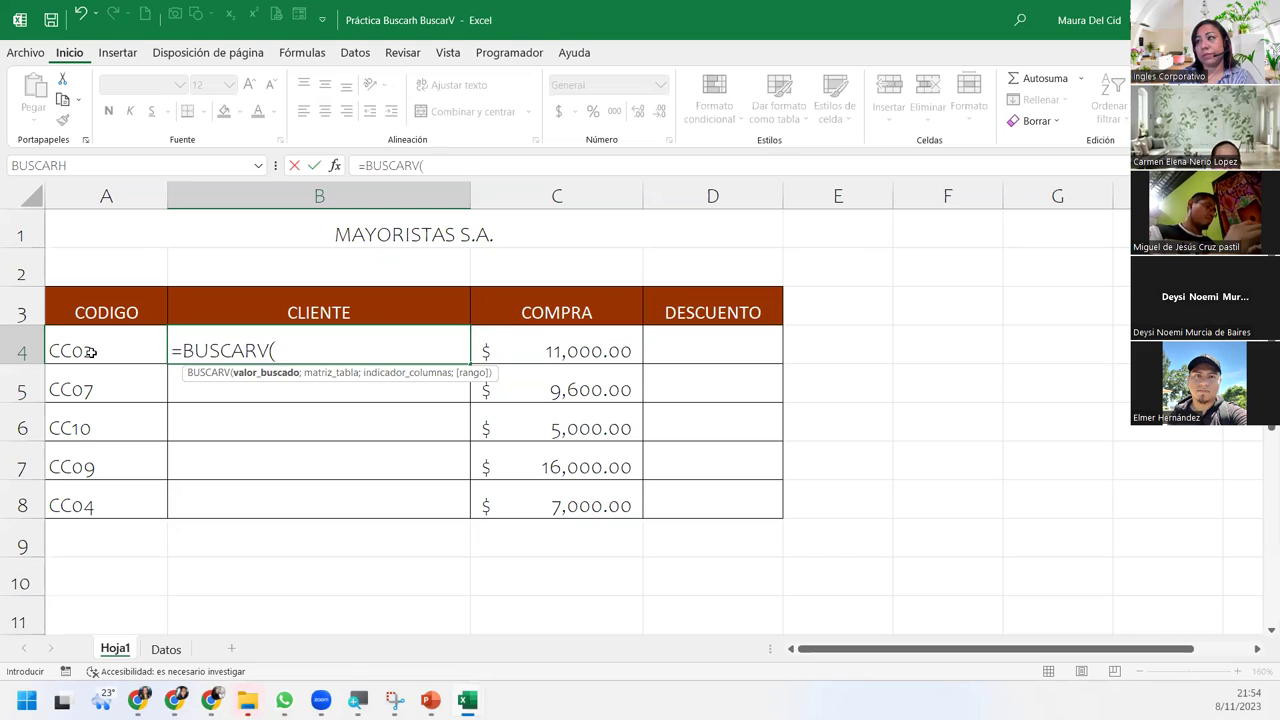
click(91, 351)
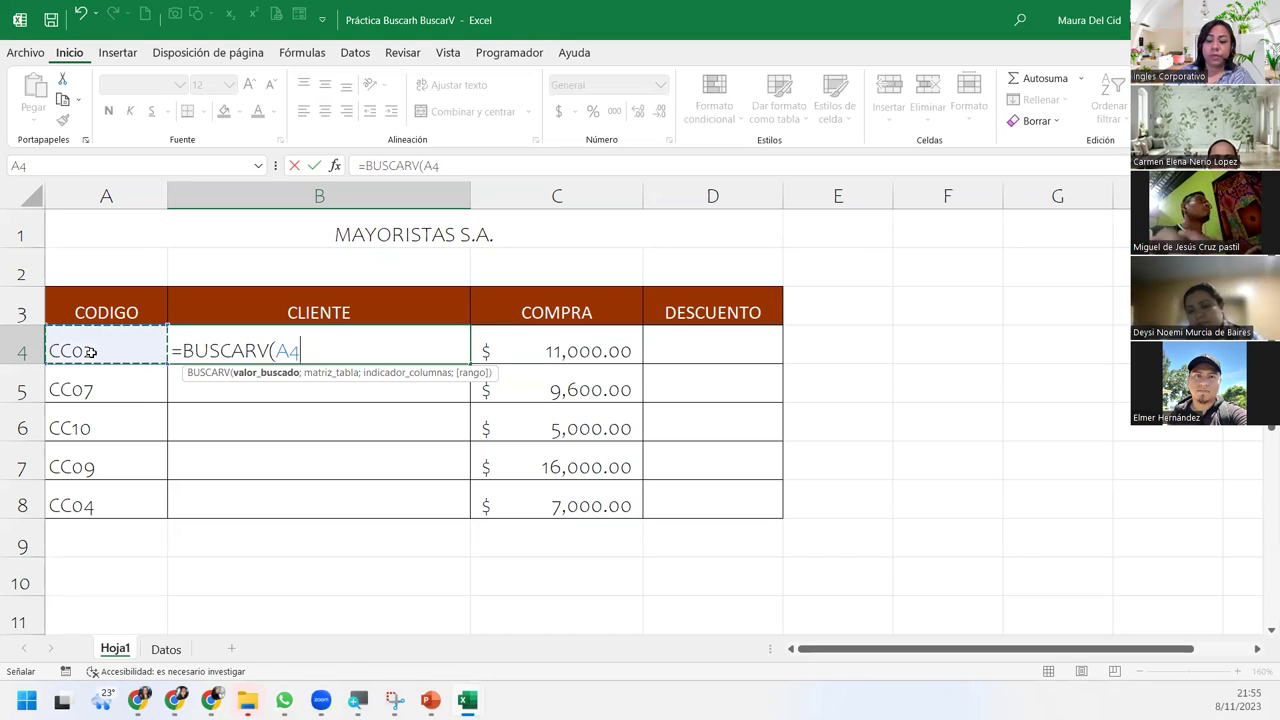
text(;)
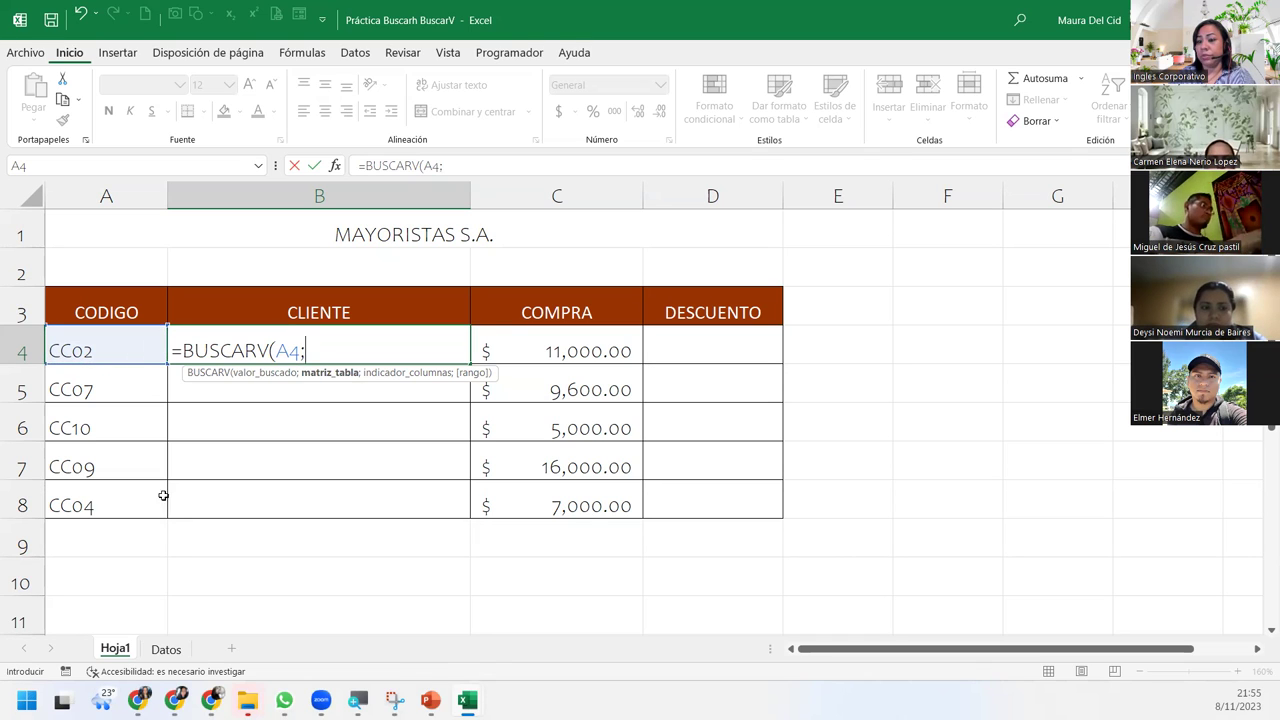
Step: Complete it with absolute range Datos!$A$2:$C$12, column 2 and exact match 0, and enter it
click(168, 648)
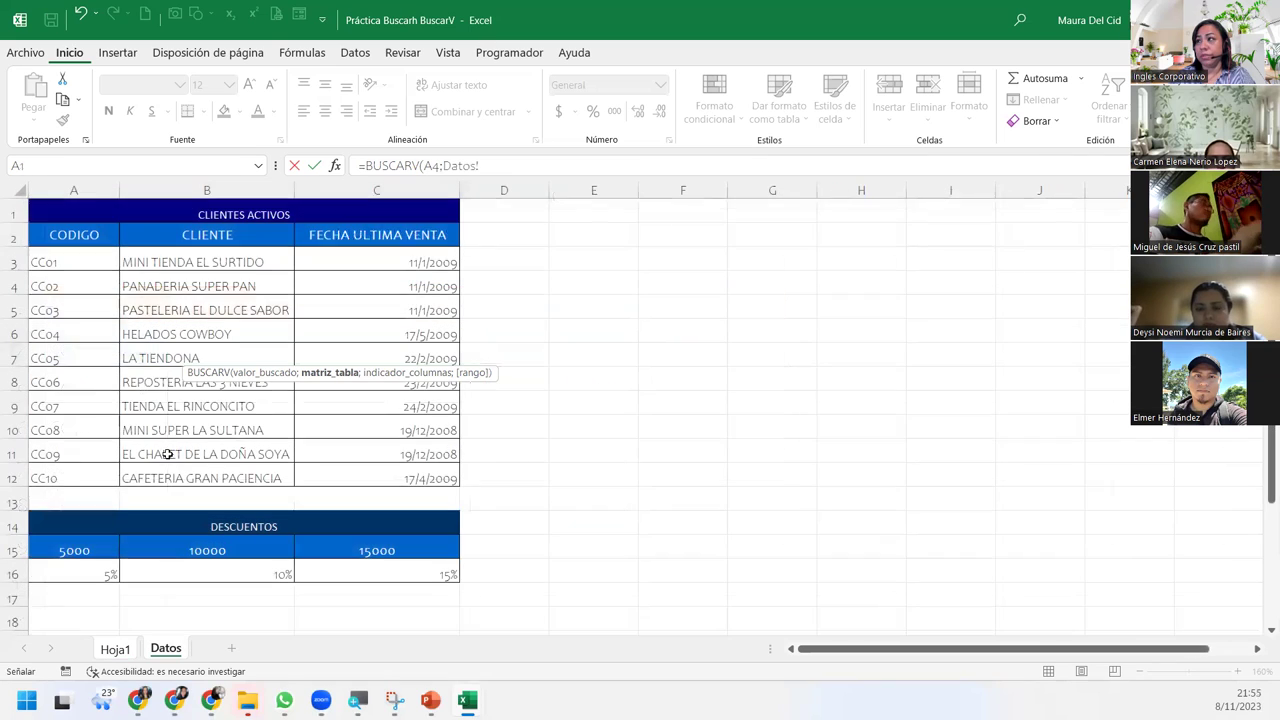
drag(67, 243, 390, 476)
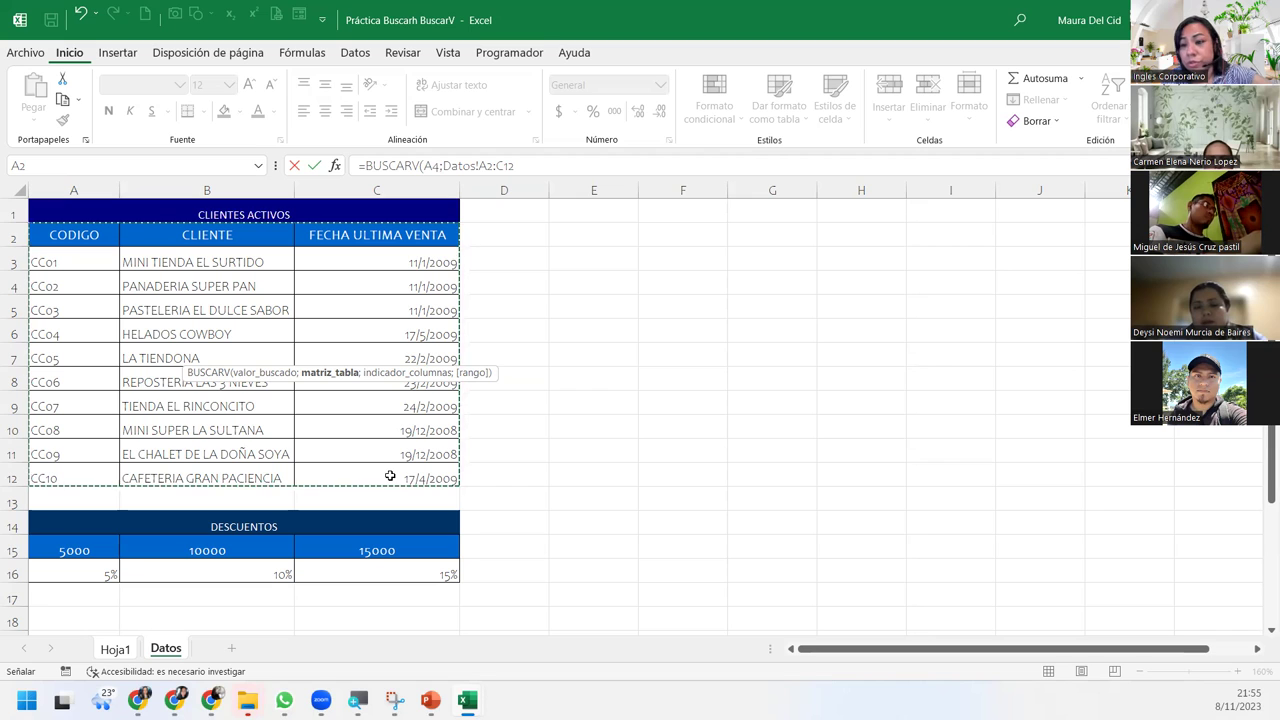
key(F4)
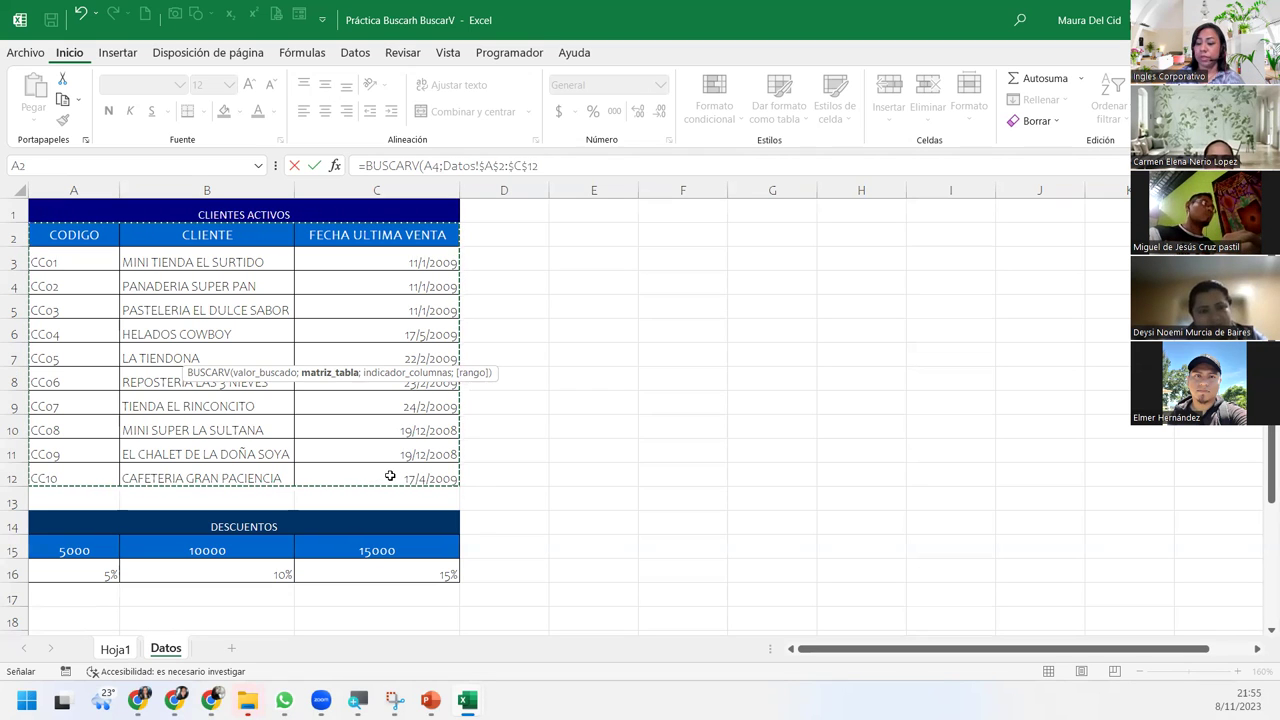
text(;2)
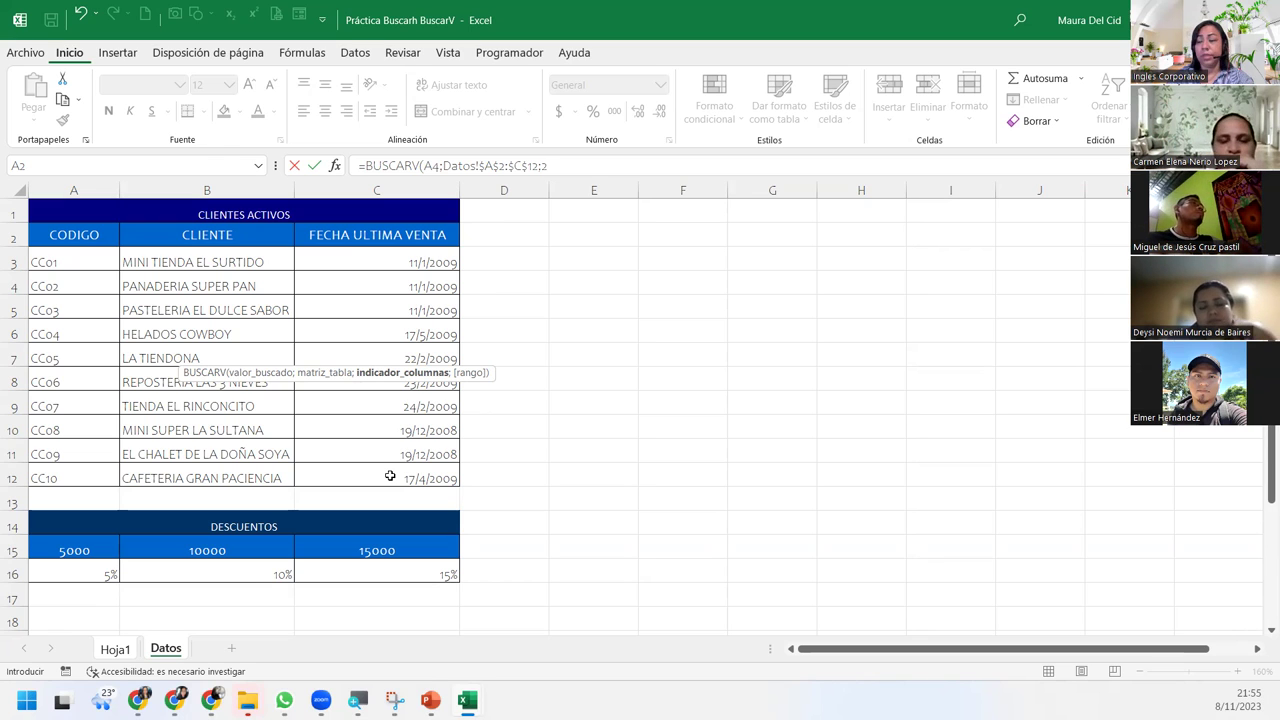
text(;)
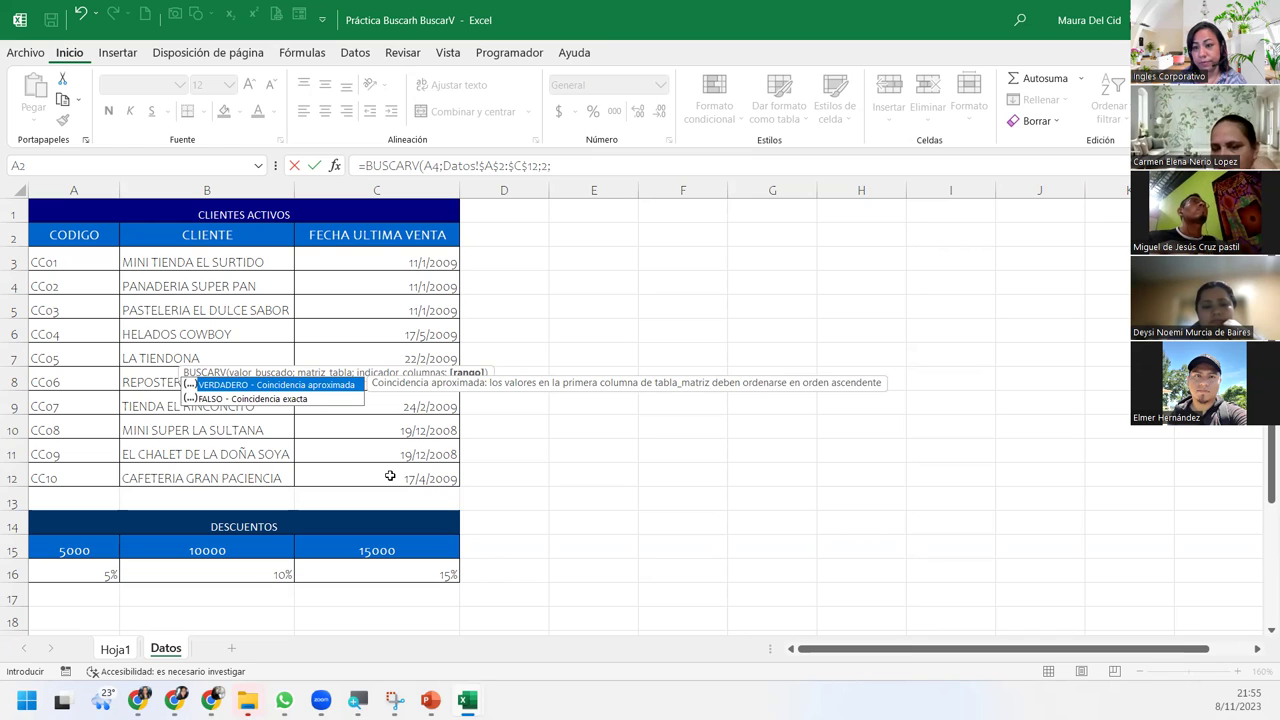
text(0)
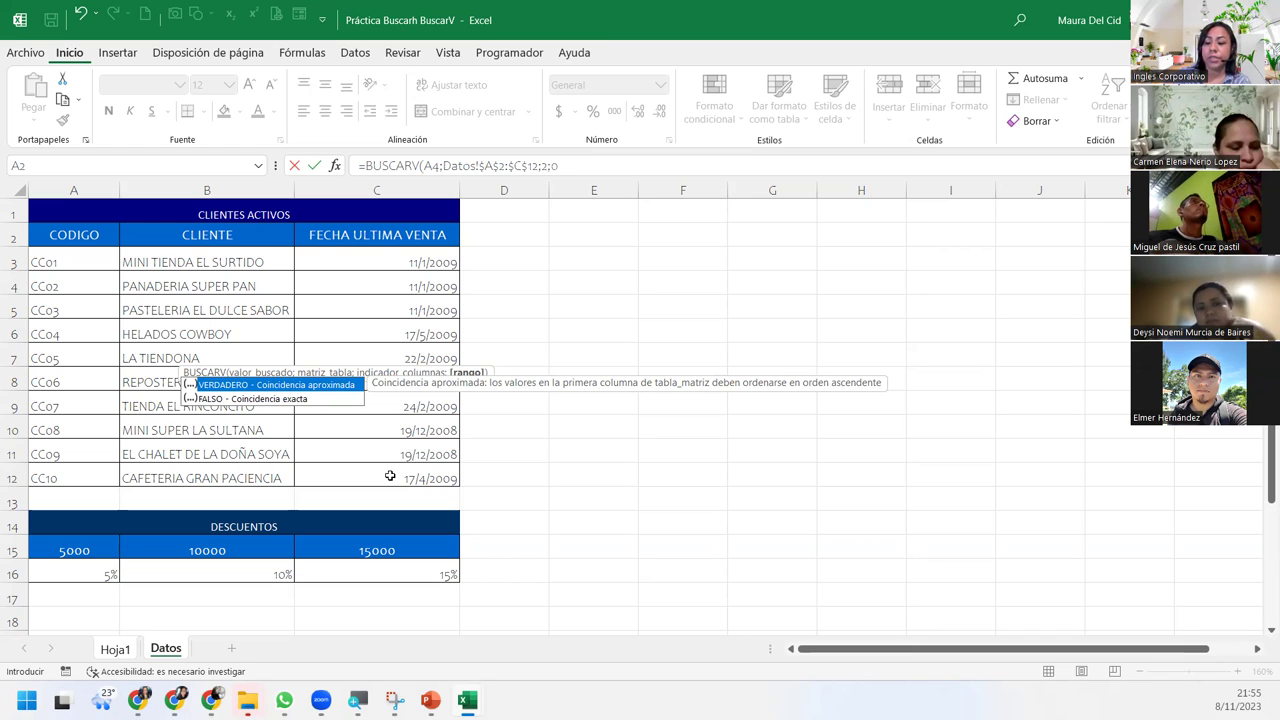
key(Return)
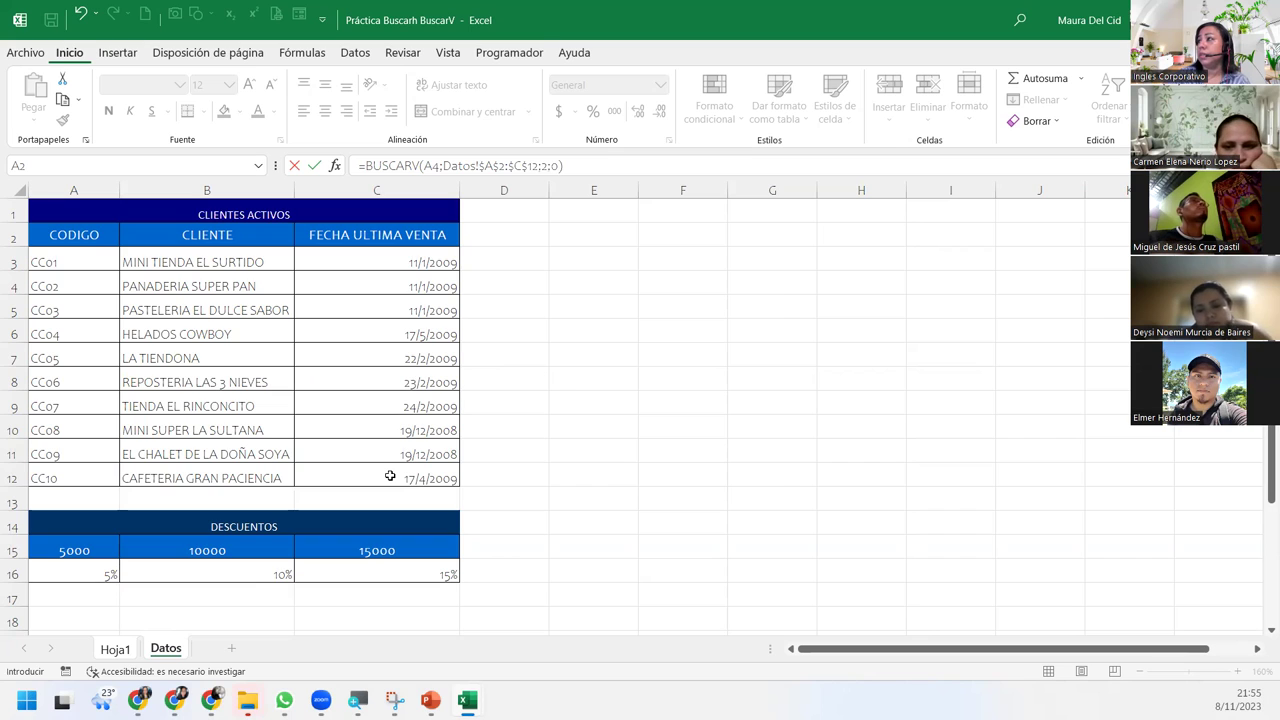
Step: Fill B4's BUSCARV formula down to B8 and check the copied formulas in B6 and B7
click(455, 352)
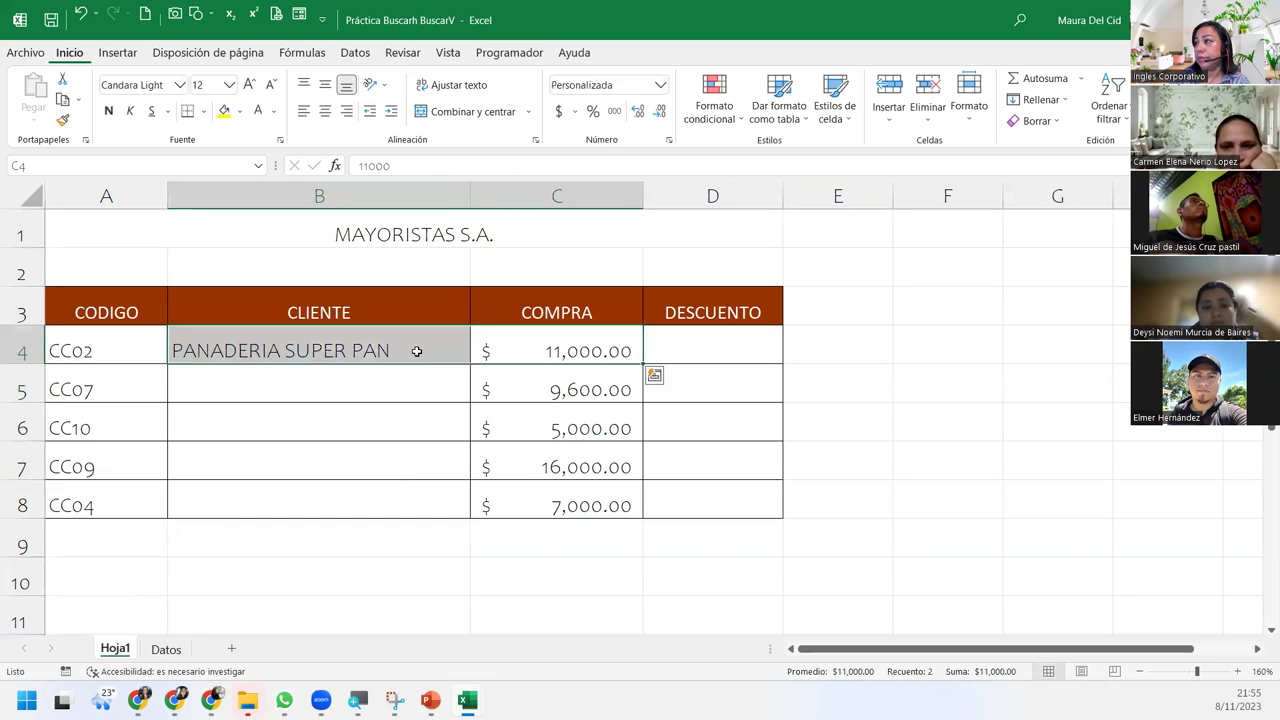
double_click(470, 364)
click(371, 425)
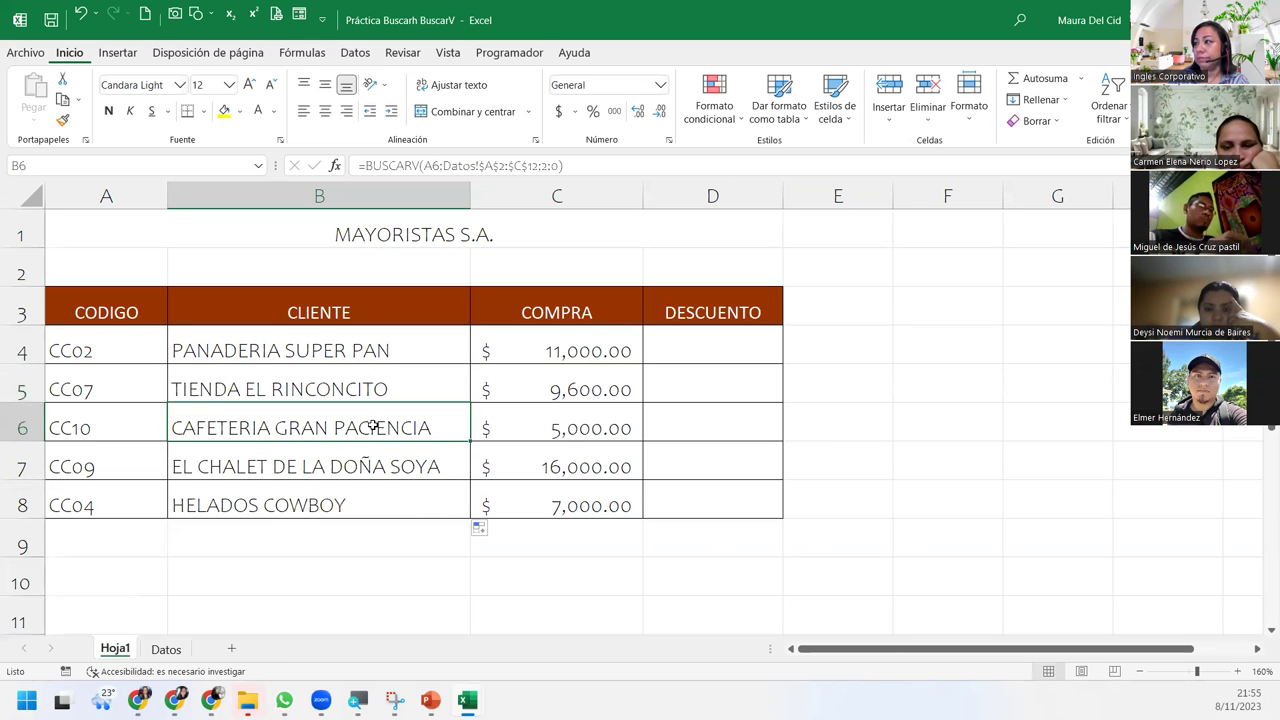
click(309, 467)
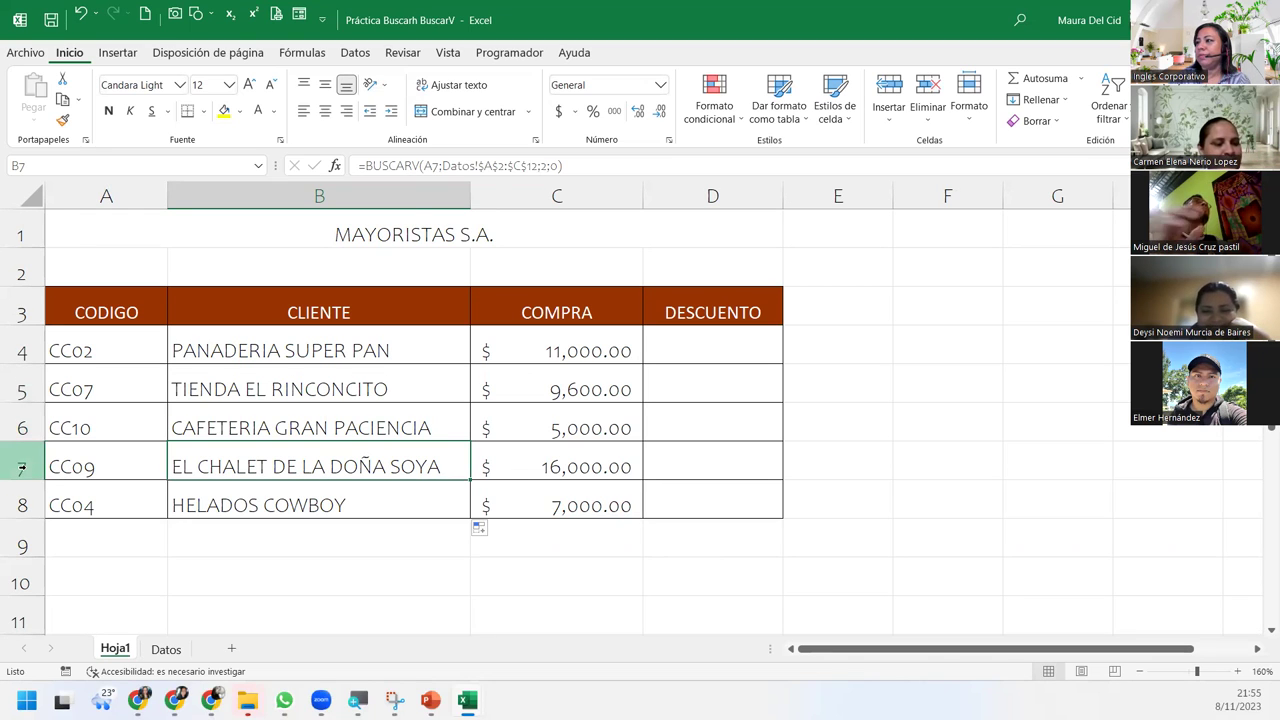
click(22, 468)
click(30, 498)
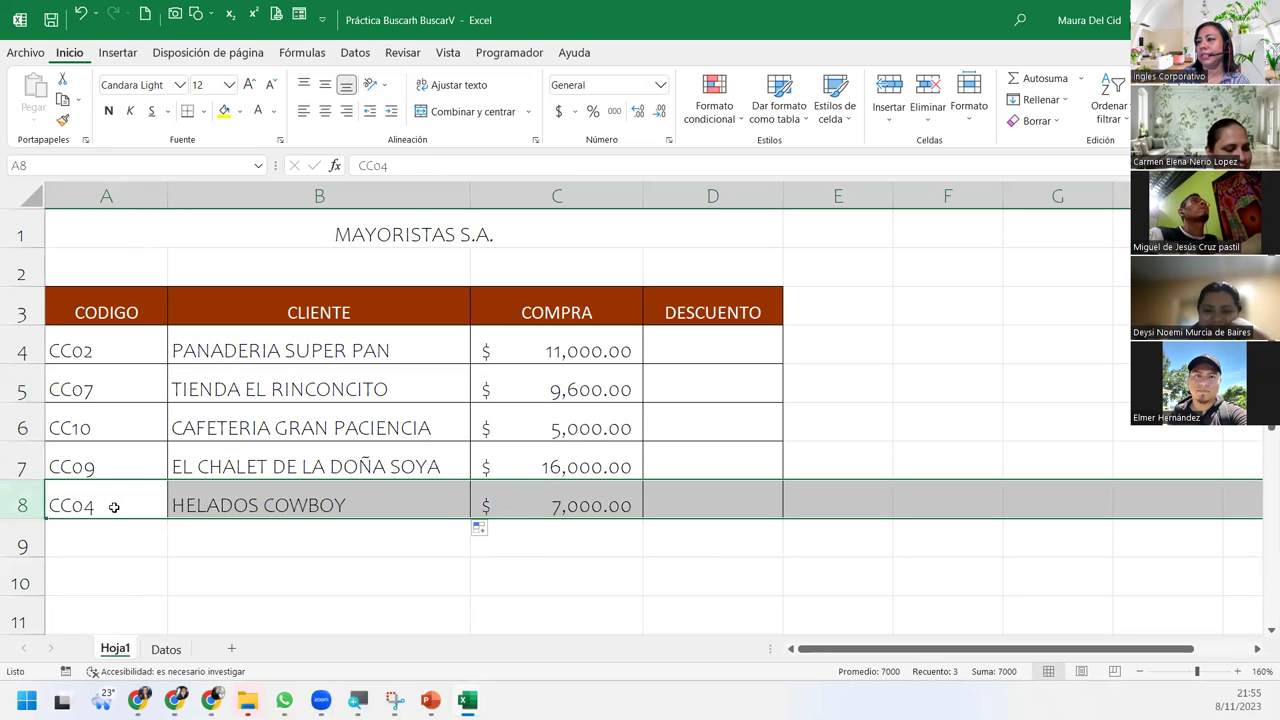
click(300, 350)
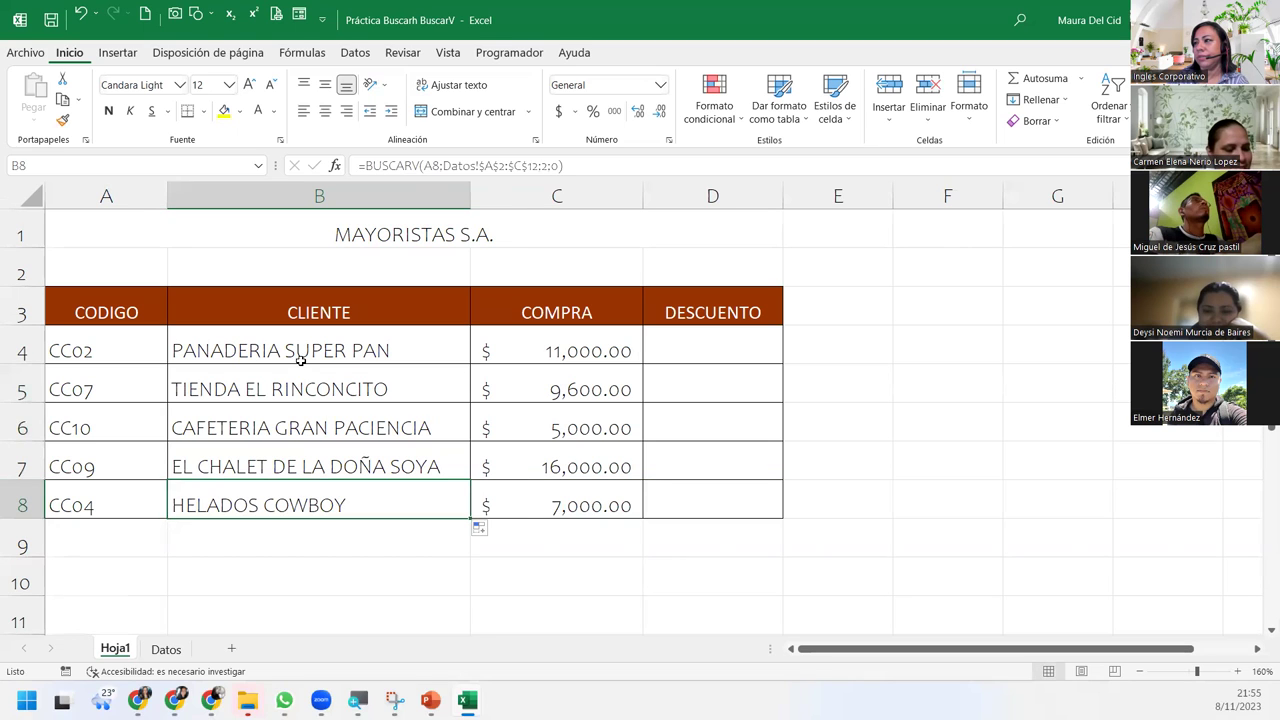
click(152, 649)
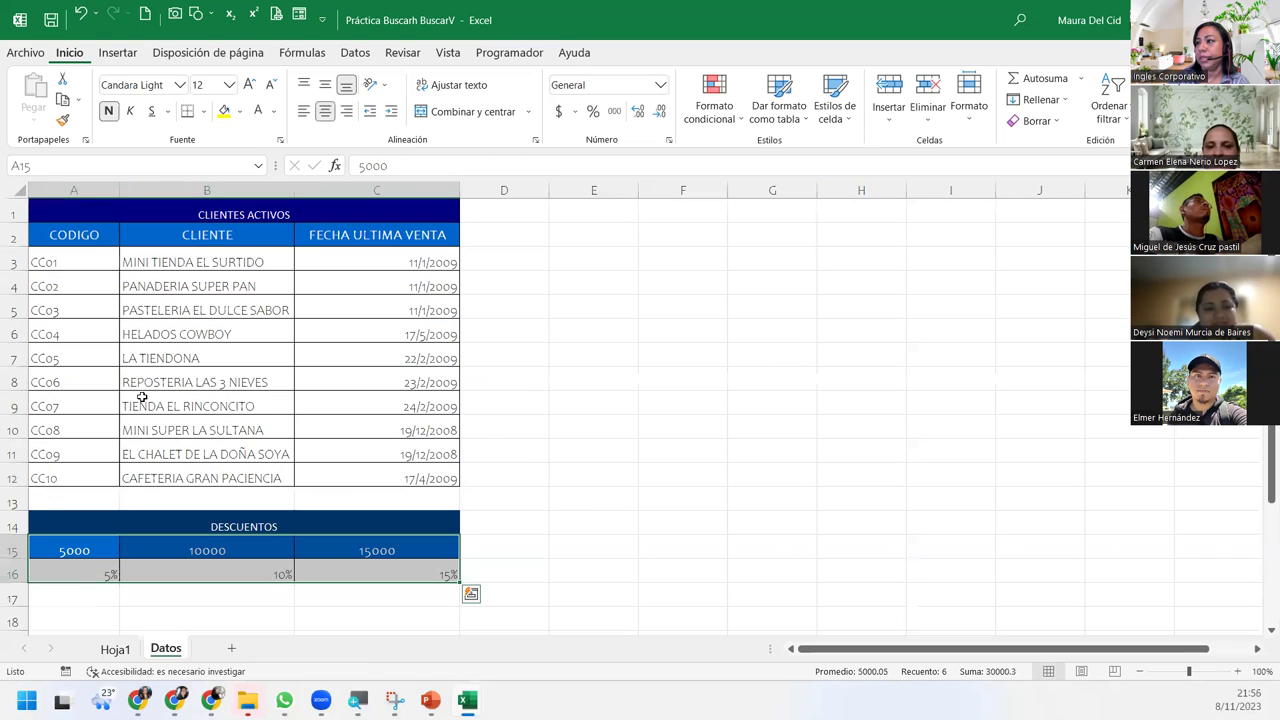
click(14, 334)
click(166, 336)
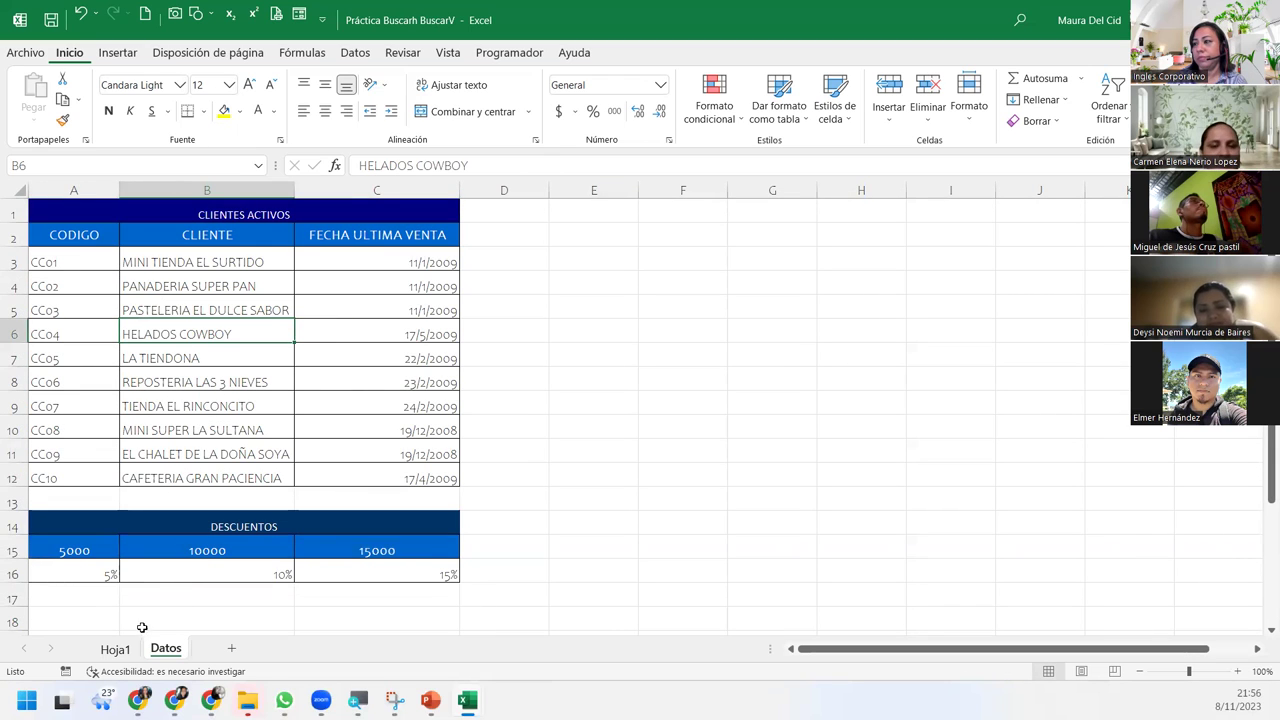
click(115, 649)
click(715, 342)
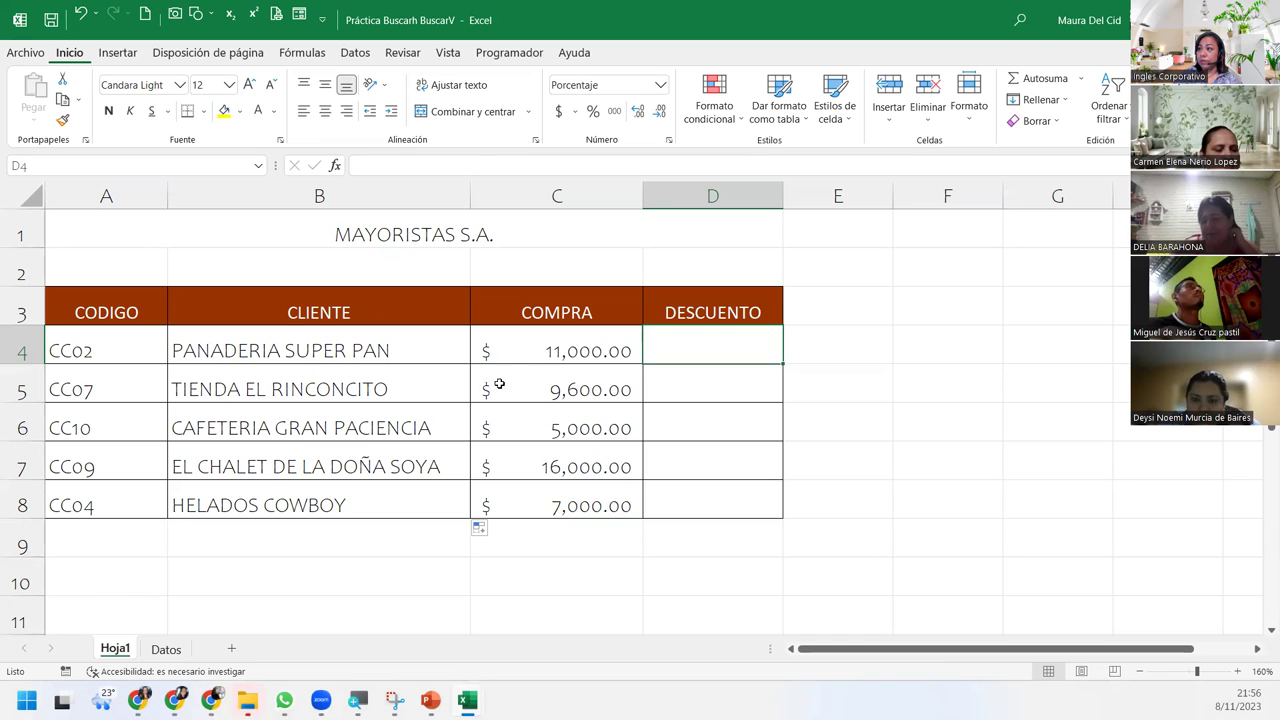
double_click(406, 349)
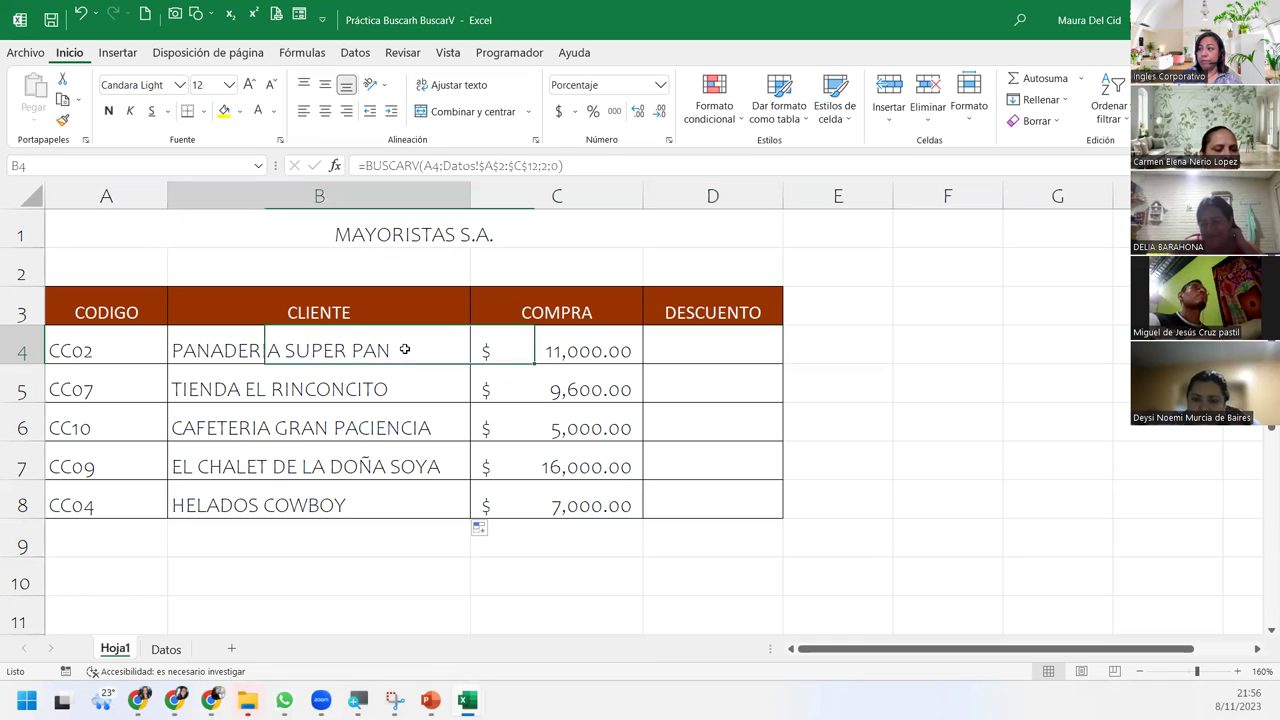
click(497, 350)
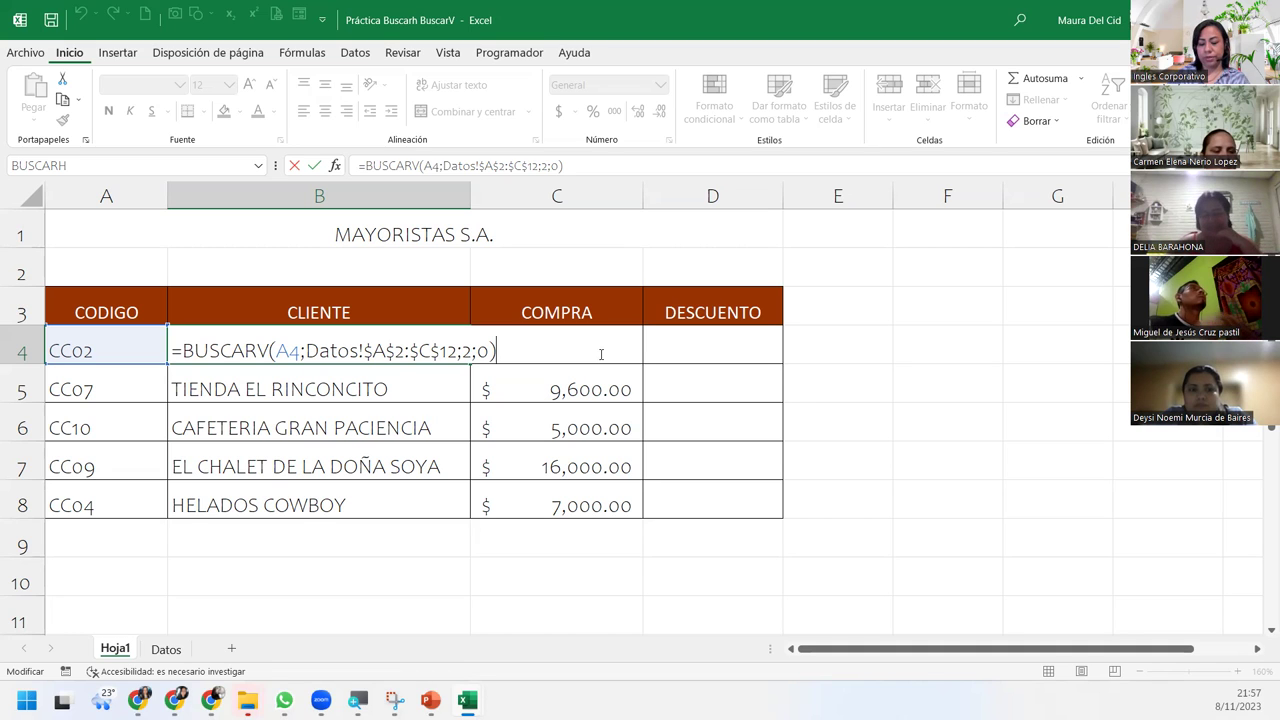
key(Return)
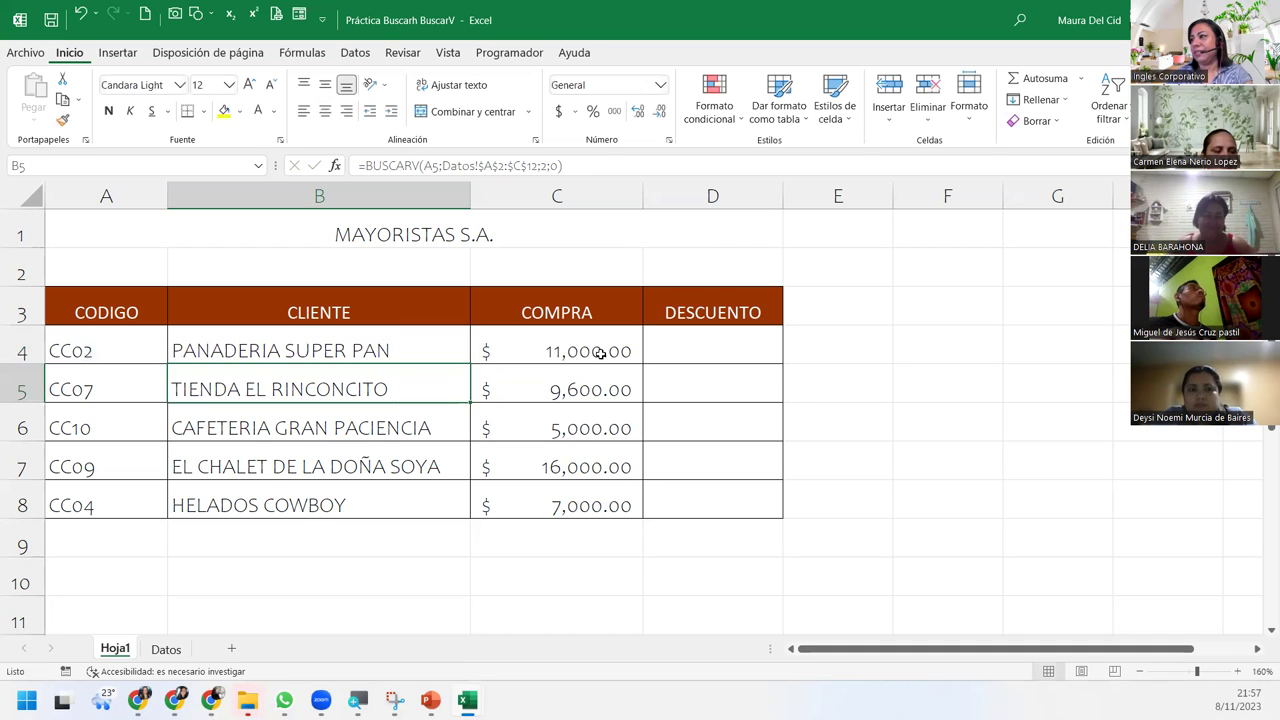
click(681, 337)
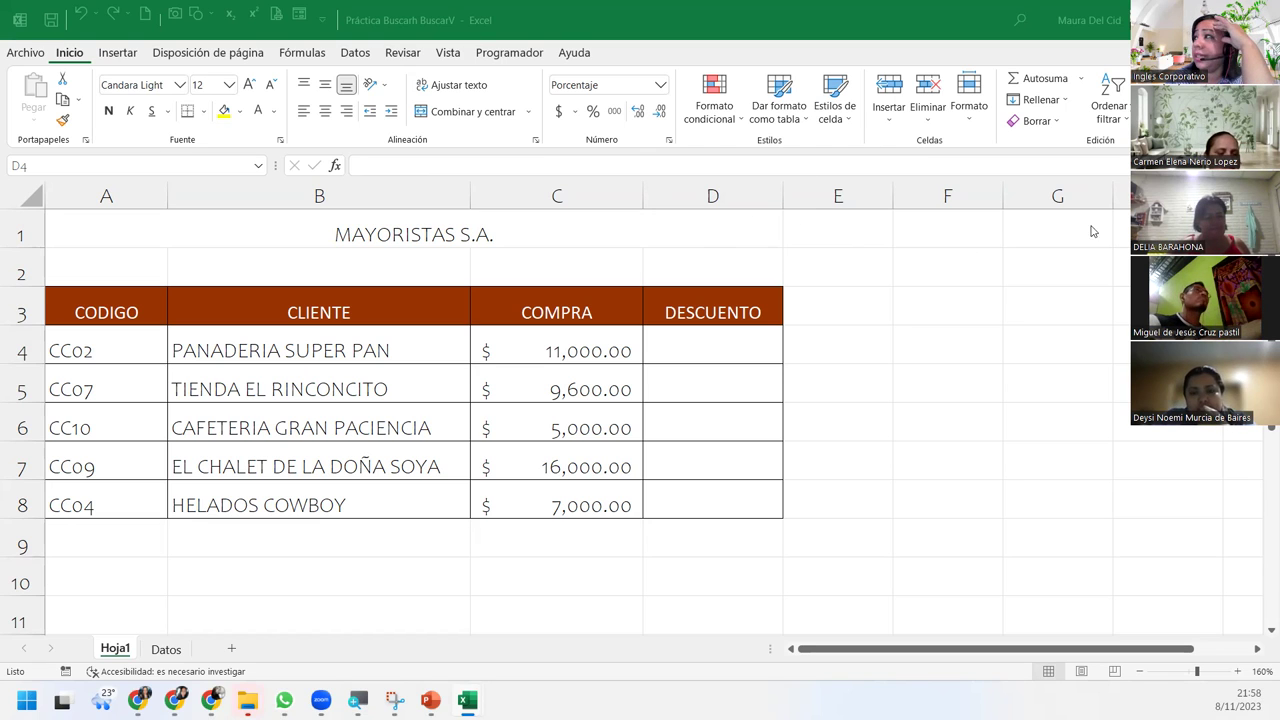
Step: Start =BUSCARH(C4; in D4 using C4's purchase amount, then go to the Datos sheet
click(720, 346)
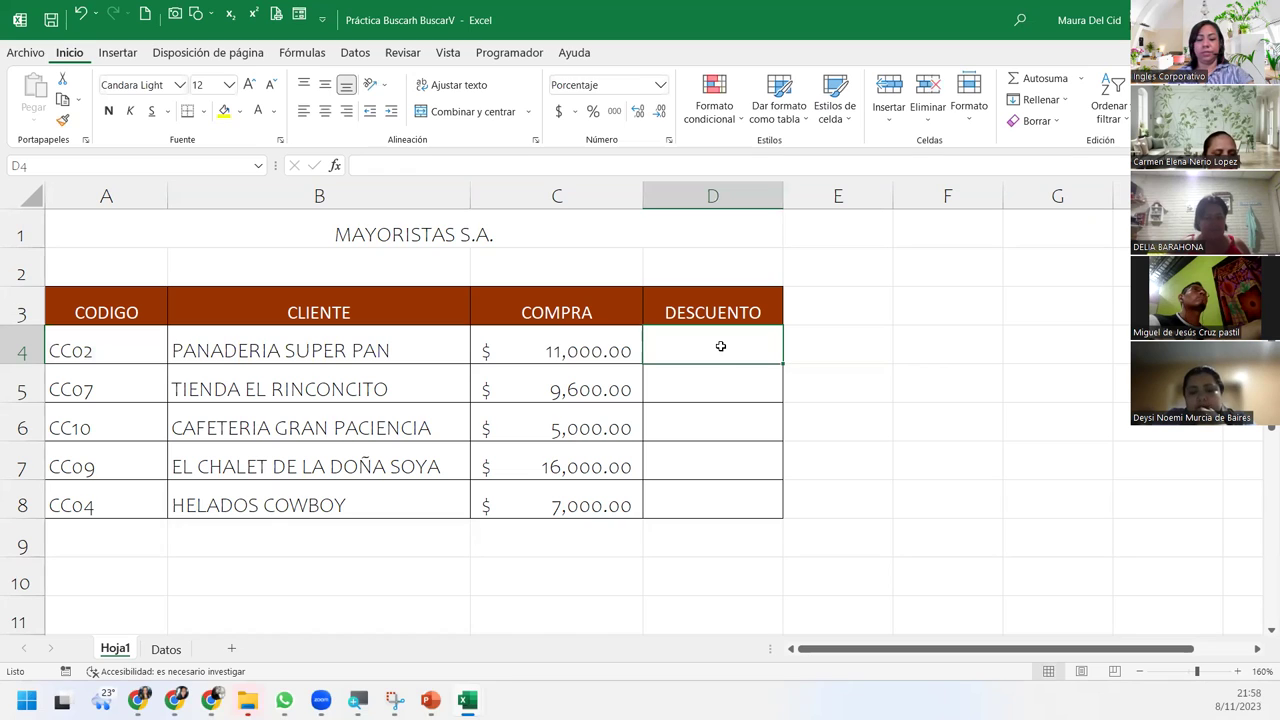
text(=buscar)
key(Down)
key(Tab)
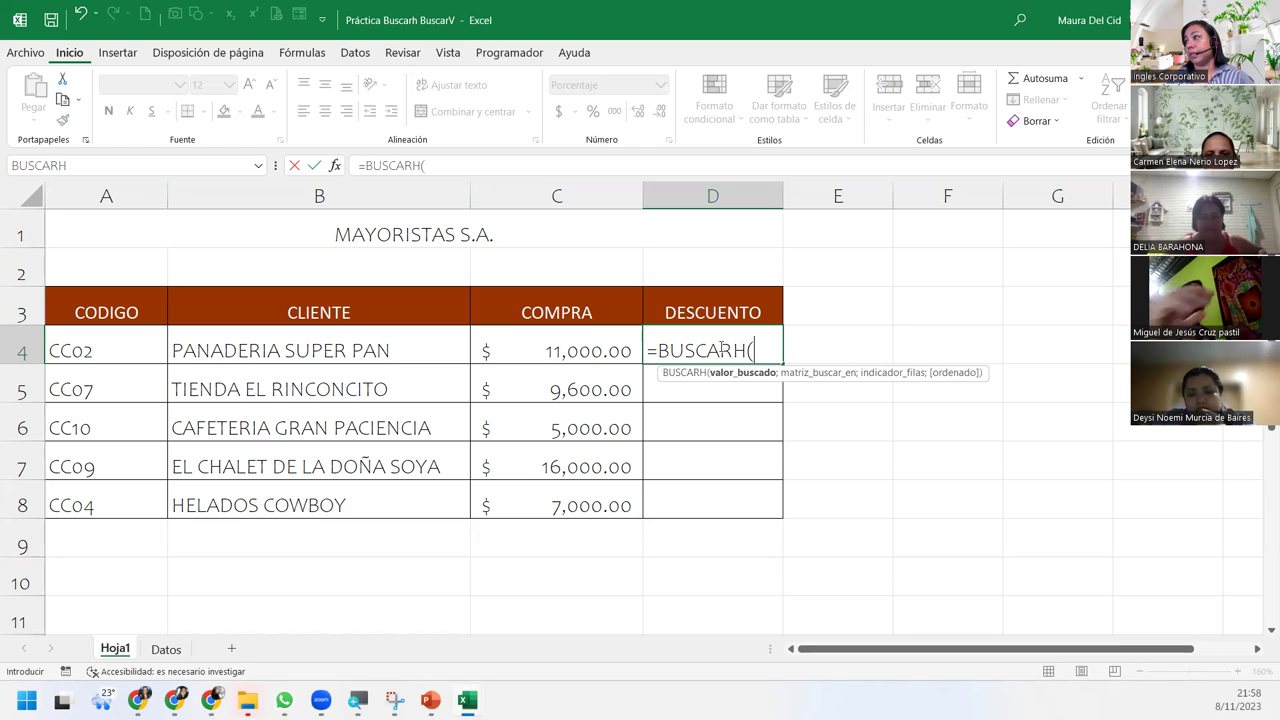
click(591, 348)
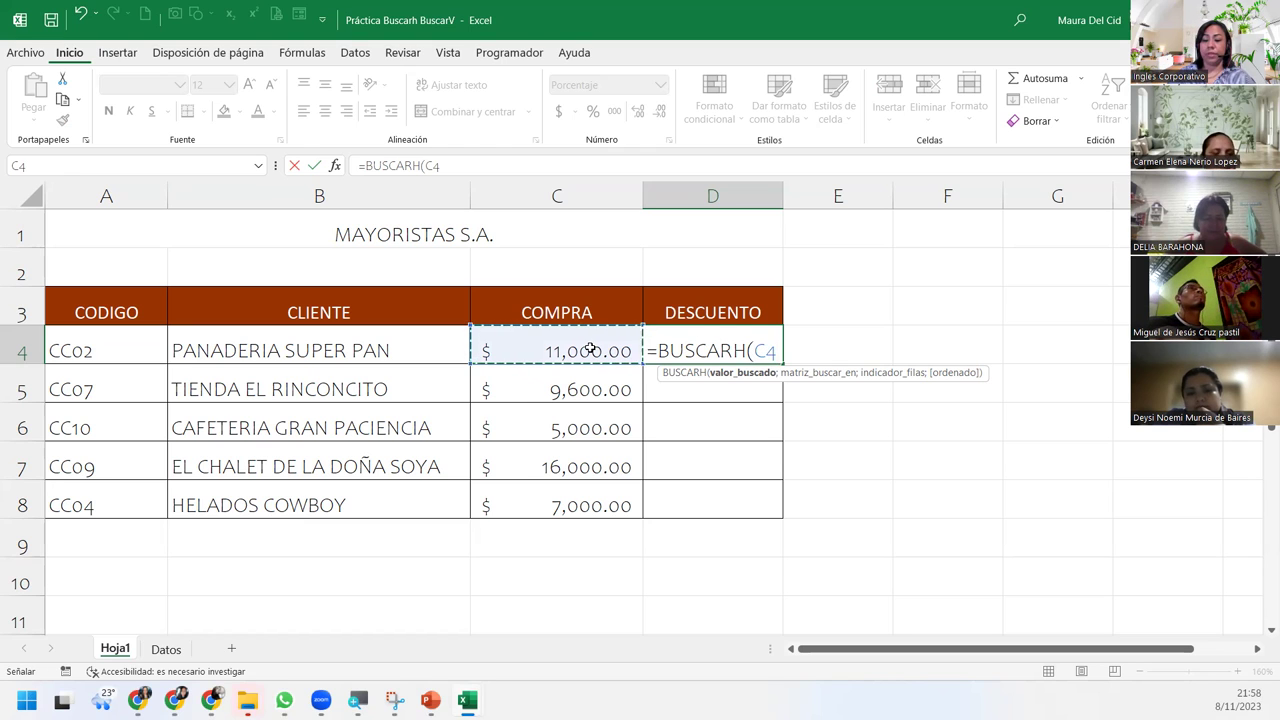
text(;)
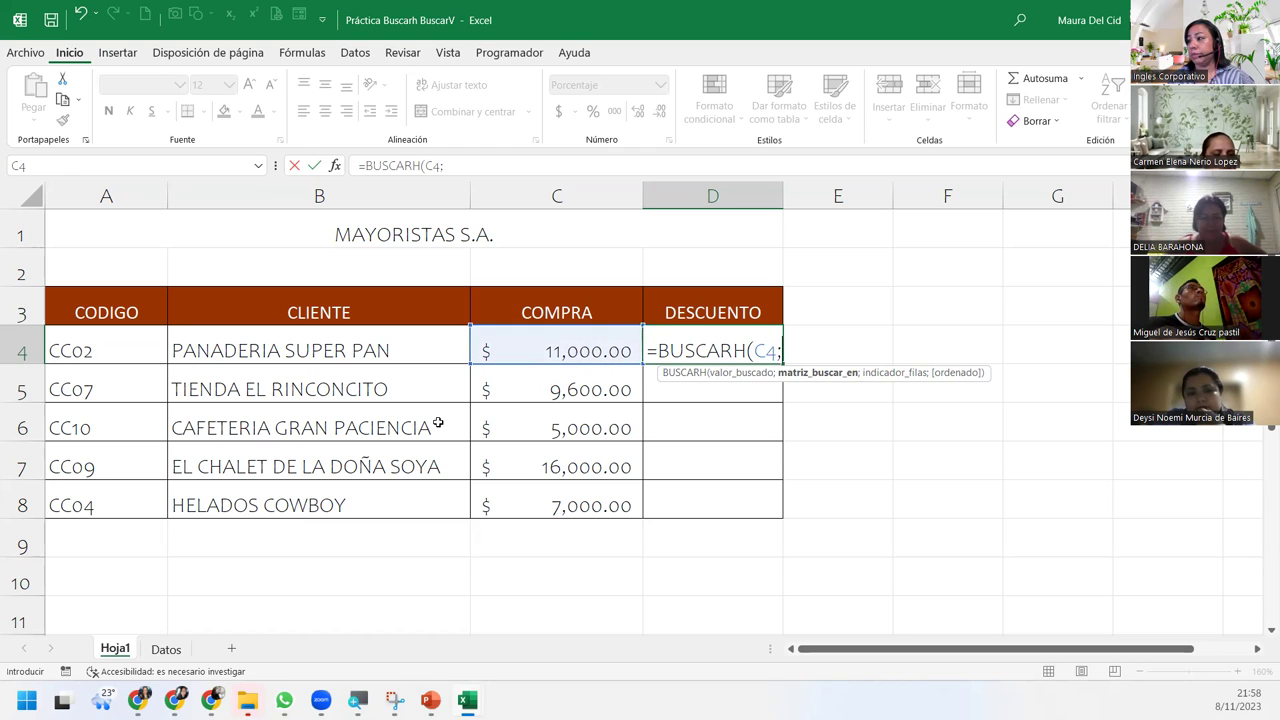
click(165, 651)
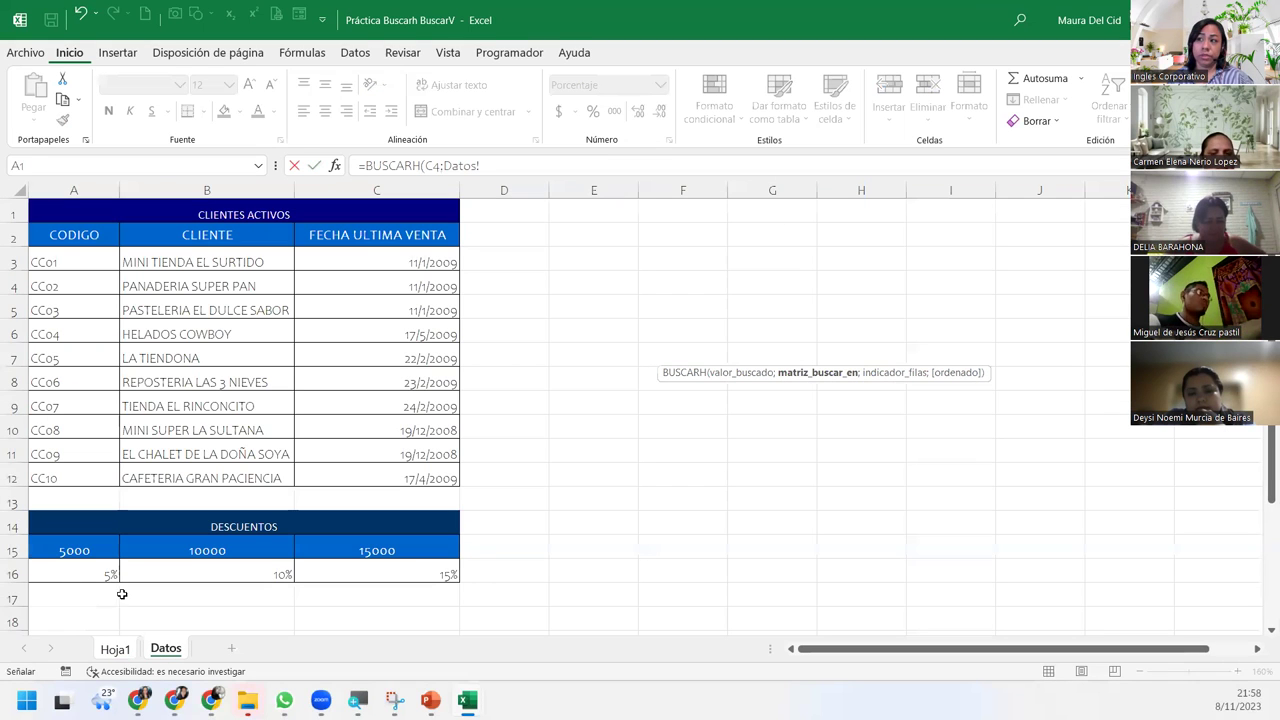
Step: Finish D4 as =BUSCARH(C4;Datos!A15:C16;2;1) and select the range reference in the formula bar
mouse_move(45, 548)
mouse_down()
mouse_move(320, 574)
mouse_move(320, 552)
mouse_move(414, 574)
mouse_up()
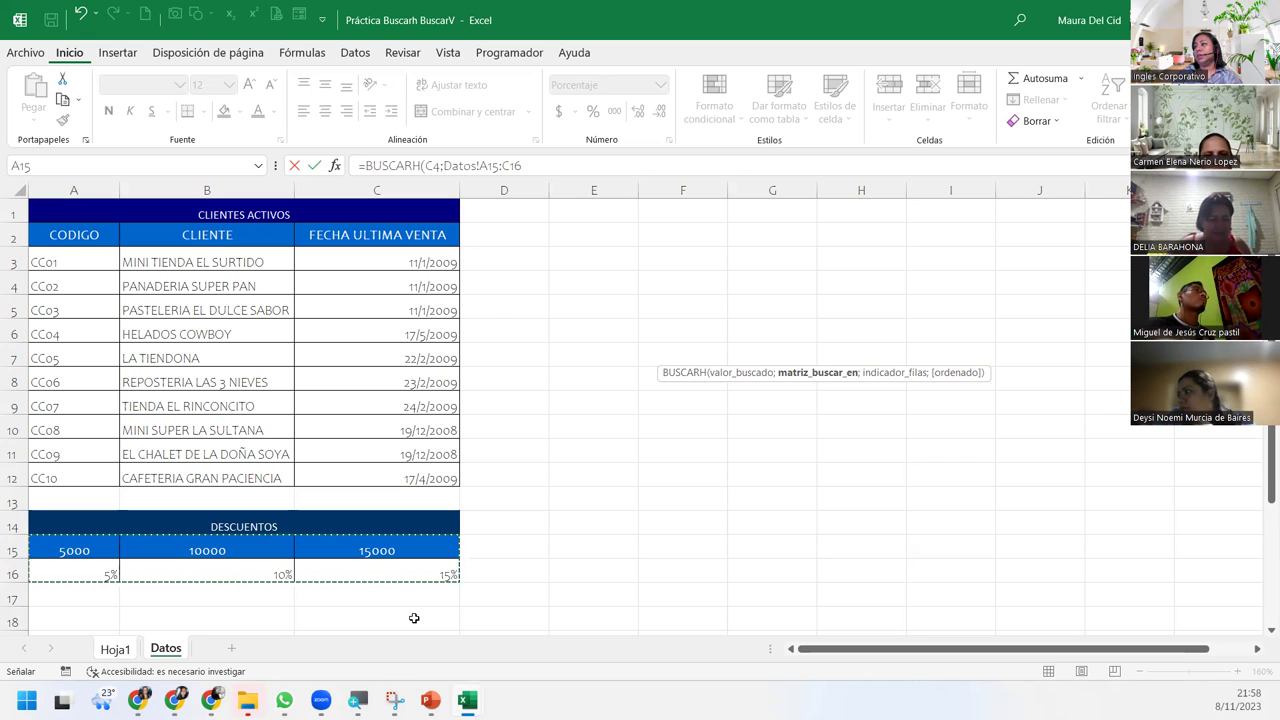
text(;)
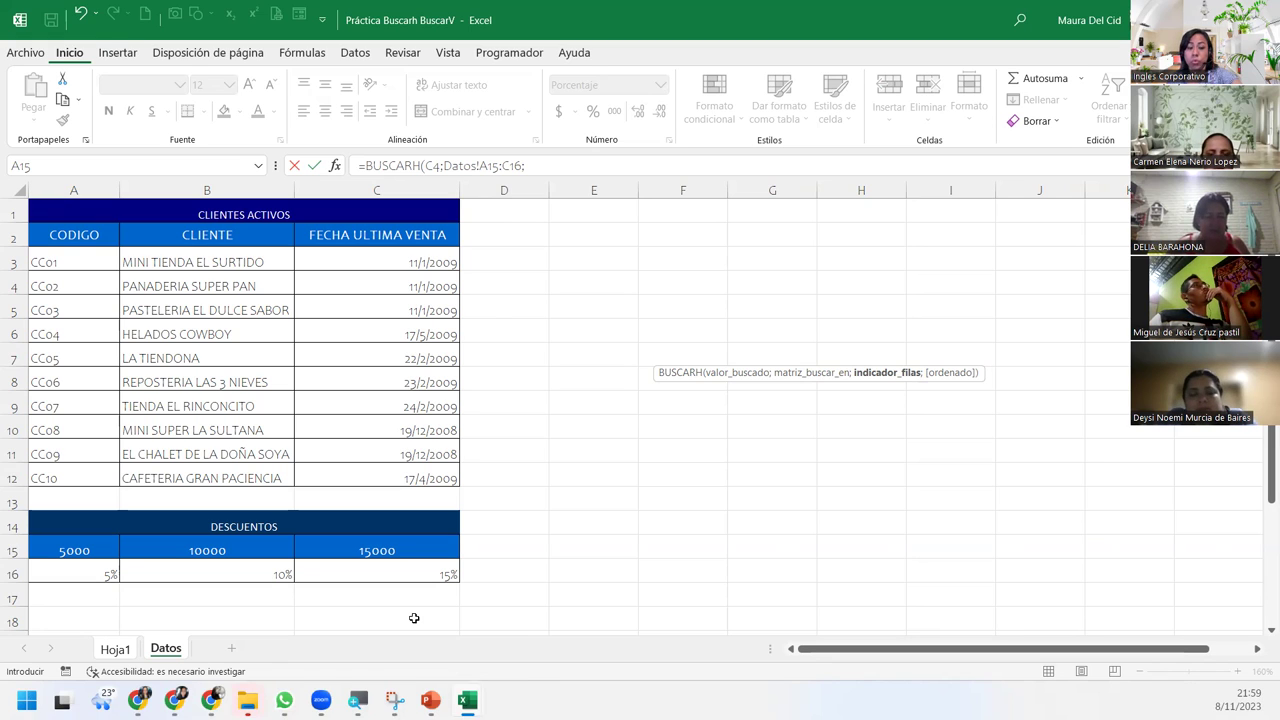
text(2)
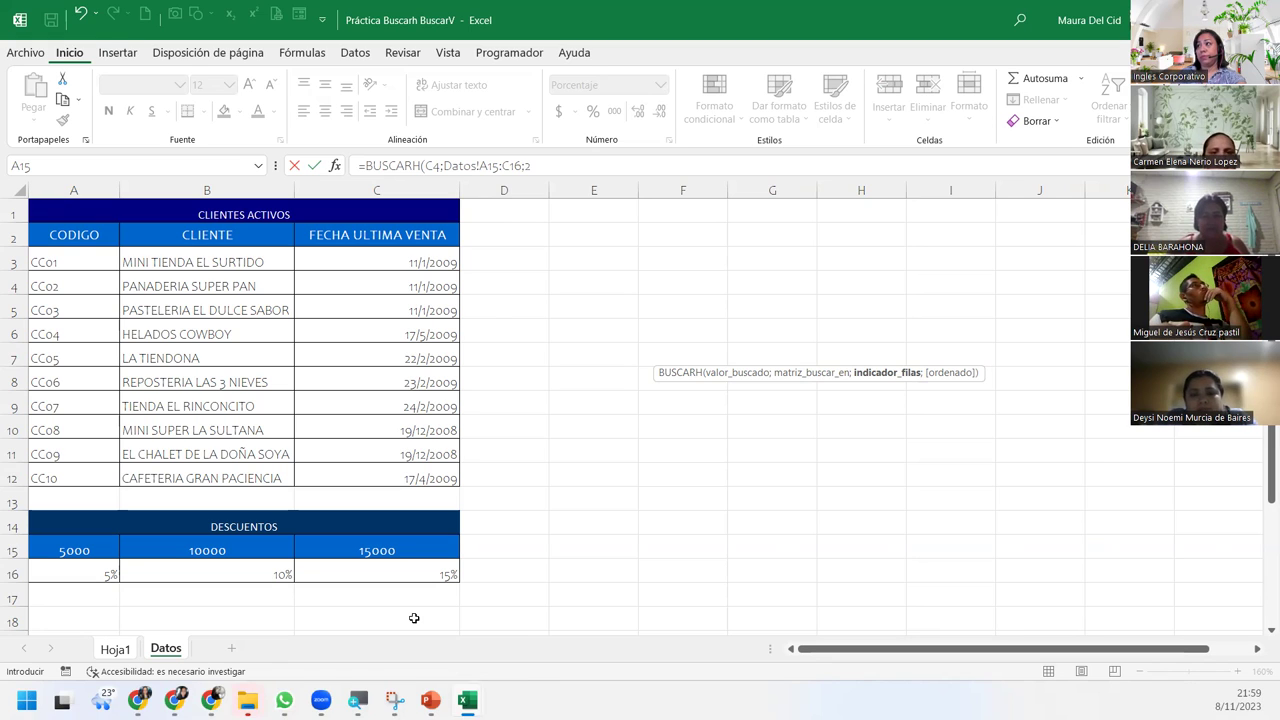
text(;)
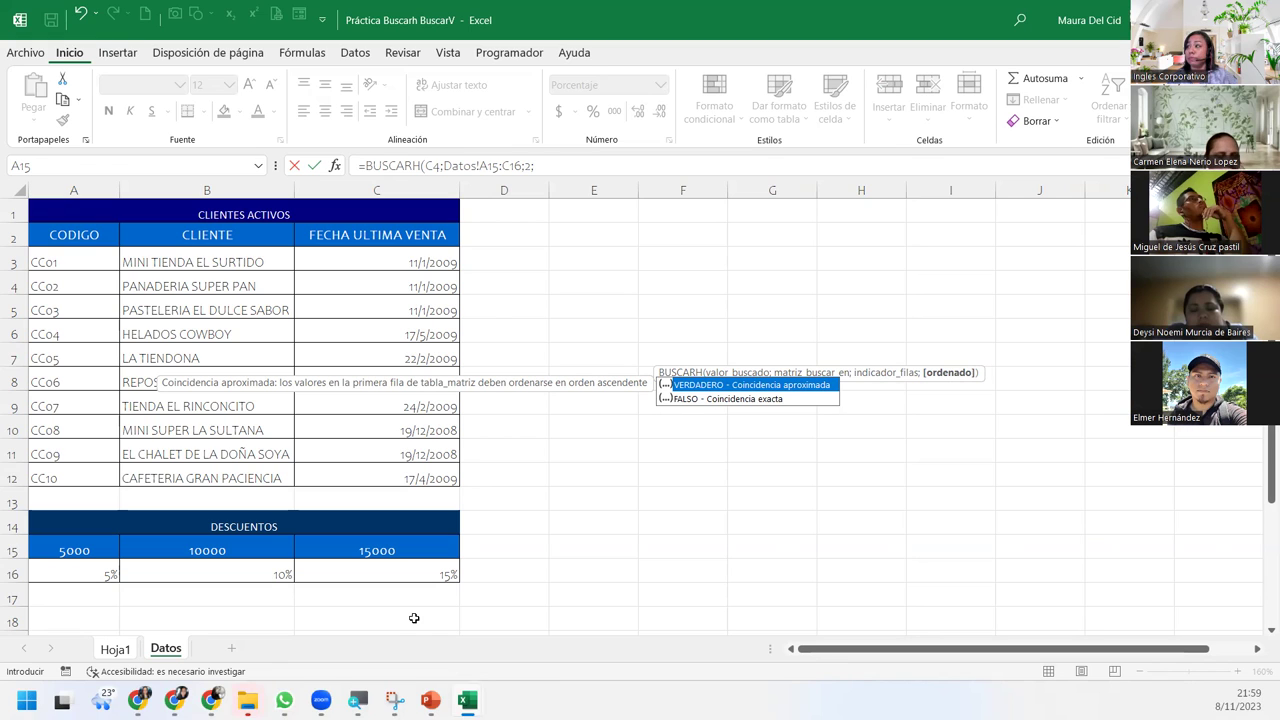
text(1))
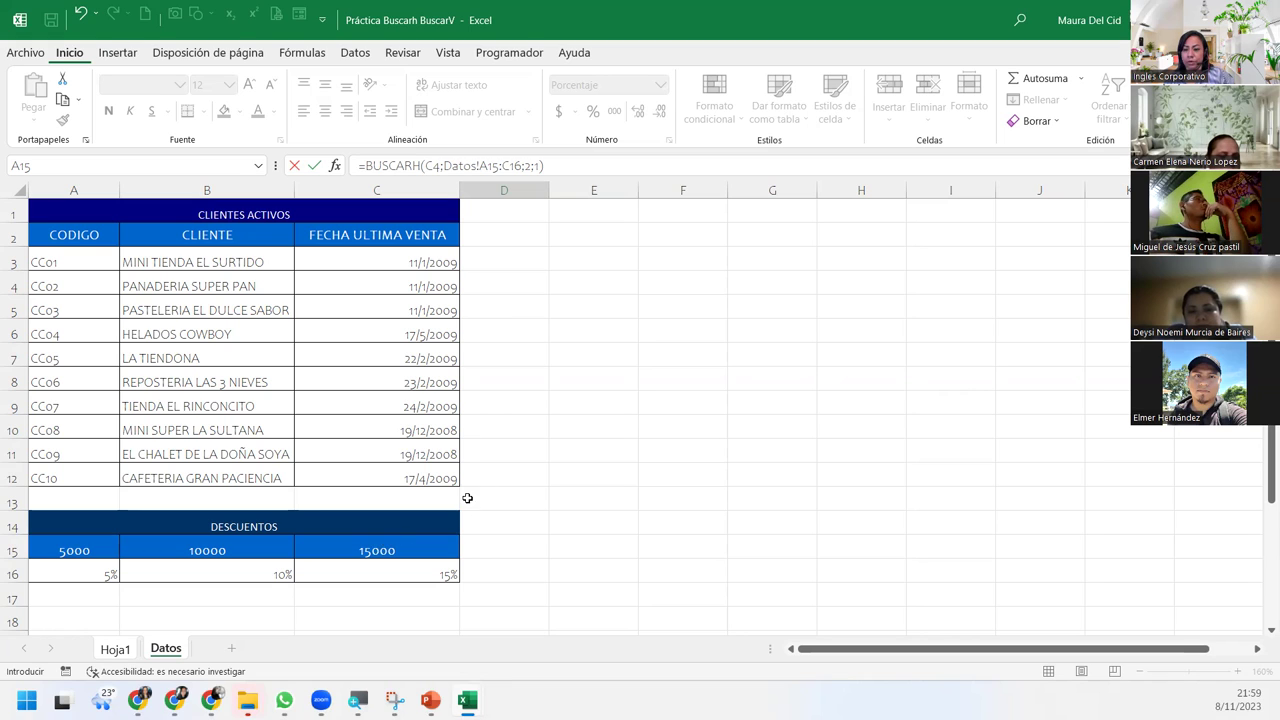
click(498, 167)
double_click(519, 166)
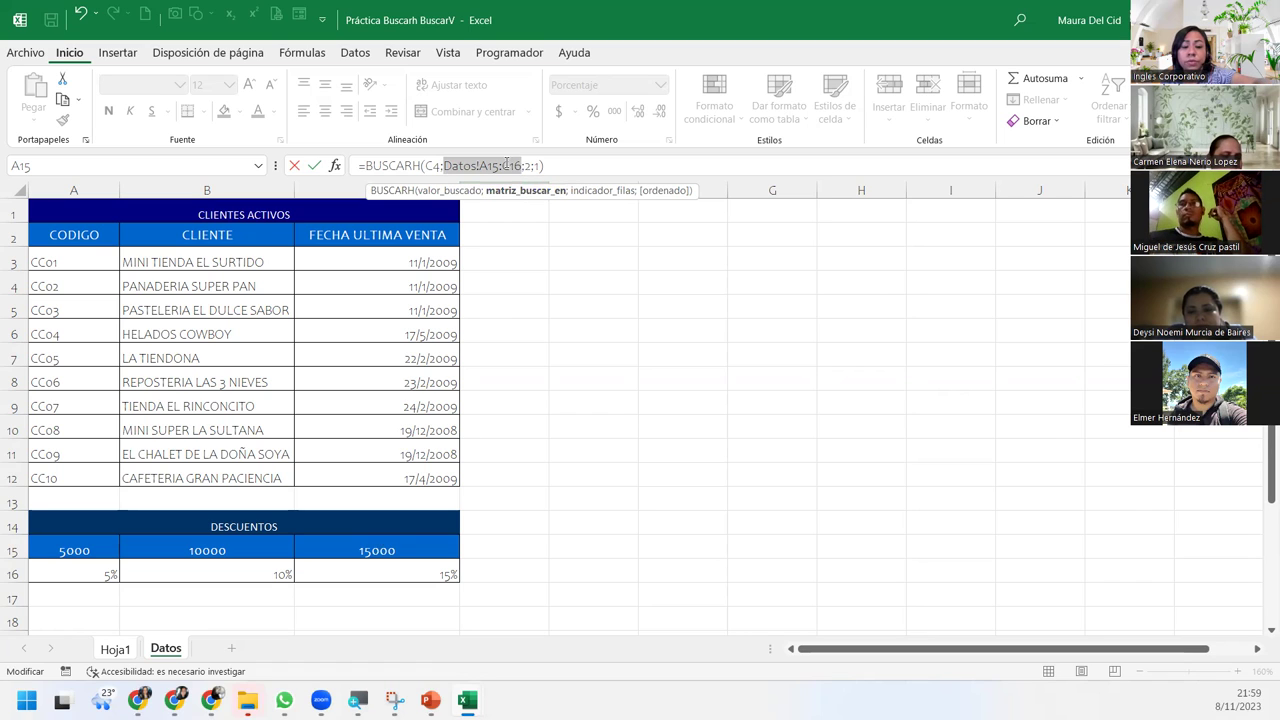
Step: Lock the D4 lookup range as Datos!$A$15:$C$16 while still editing the formula
key(F5)
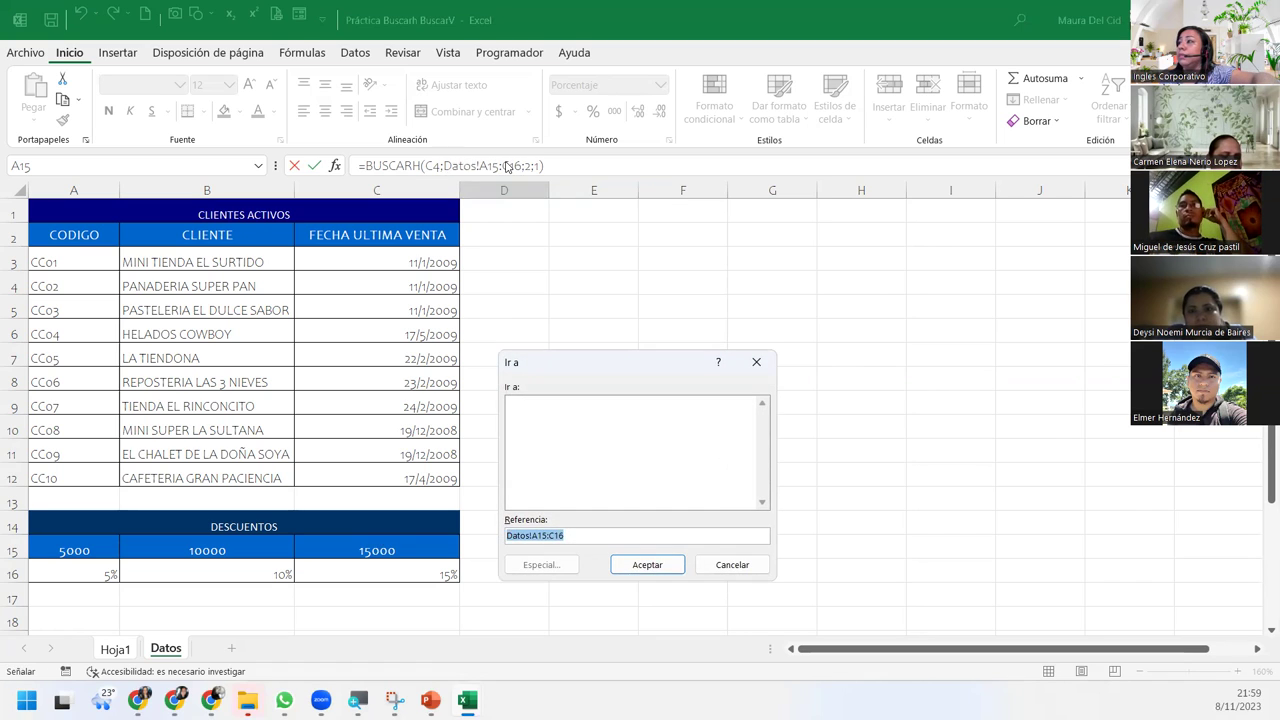
key(Escape)
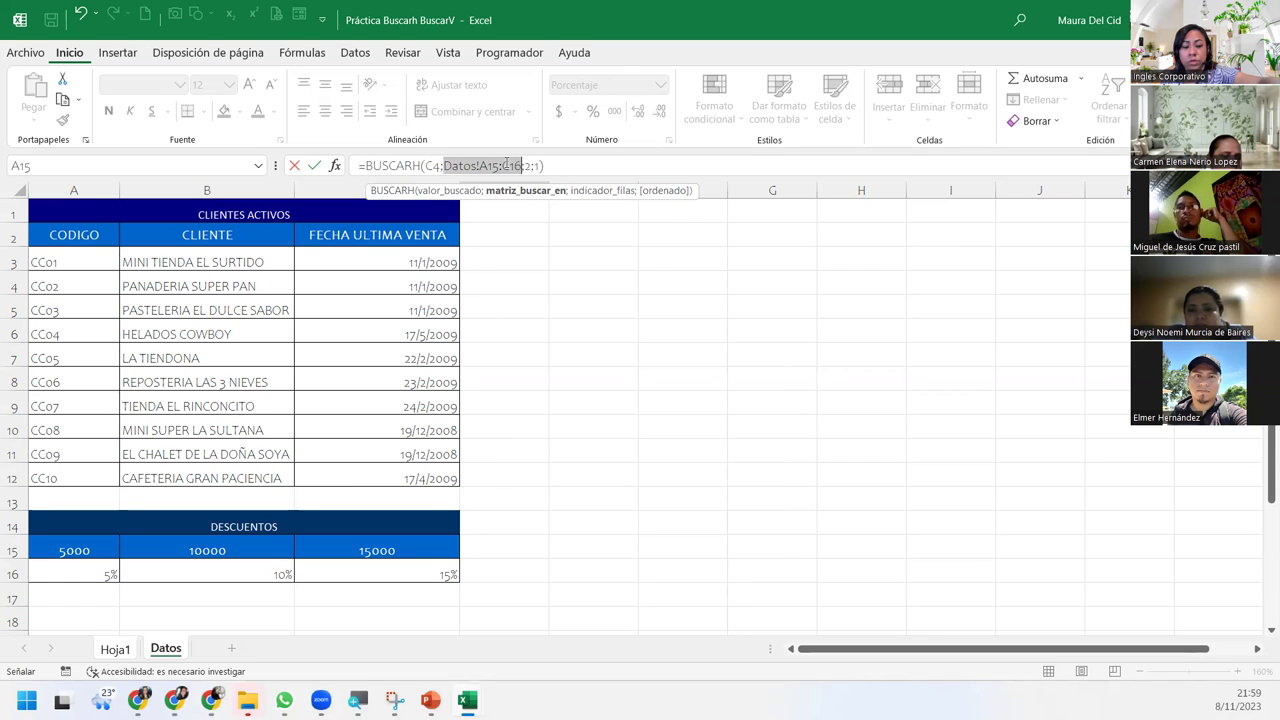
key(F4)
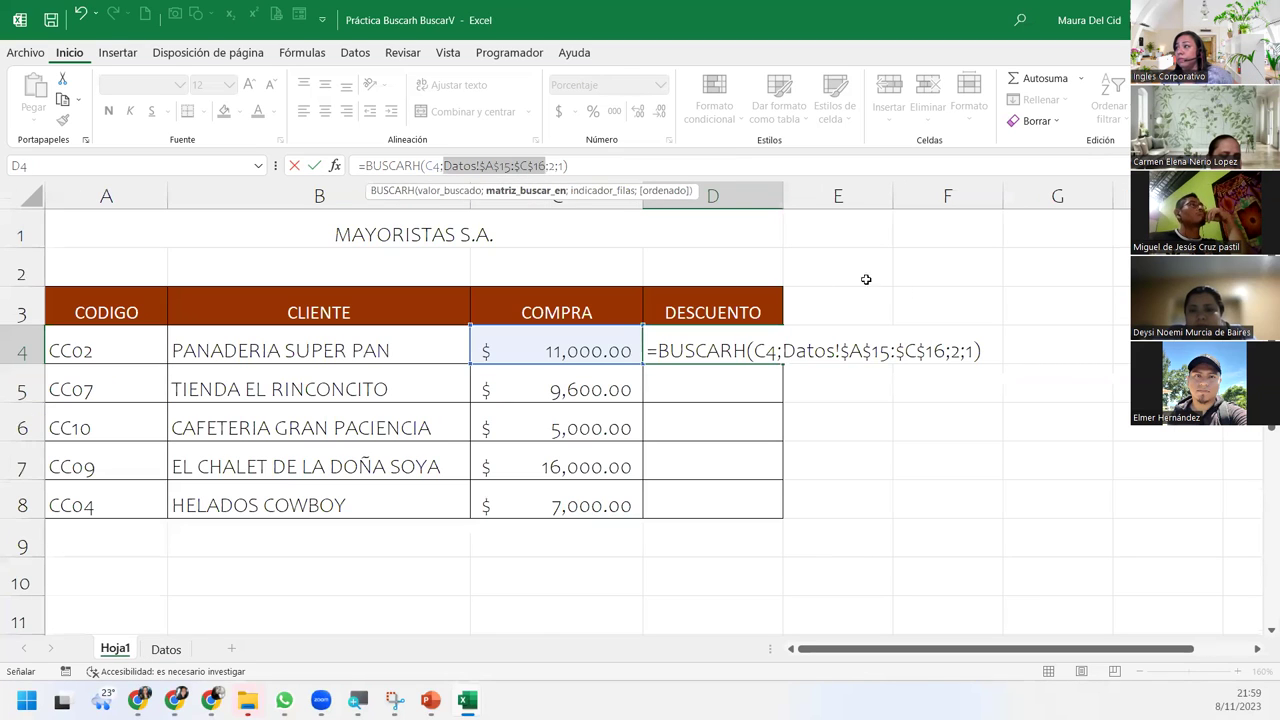
click(988, 346)
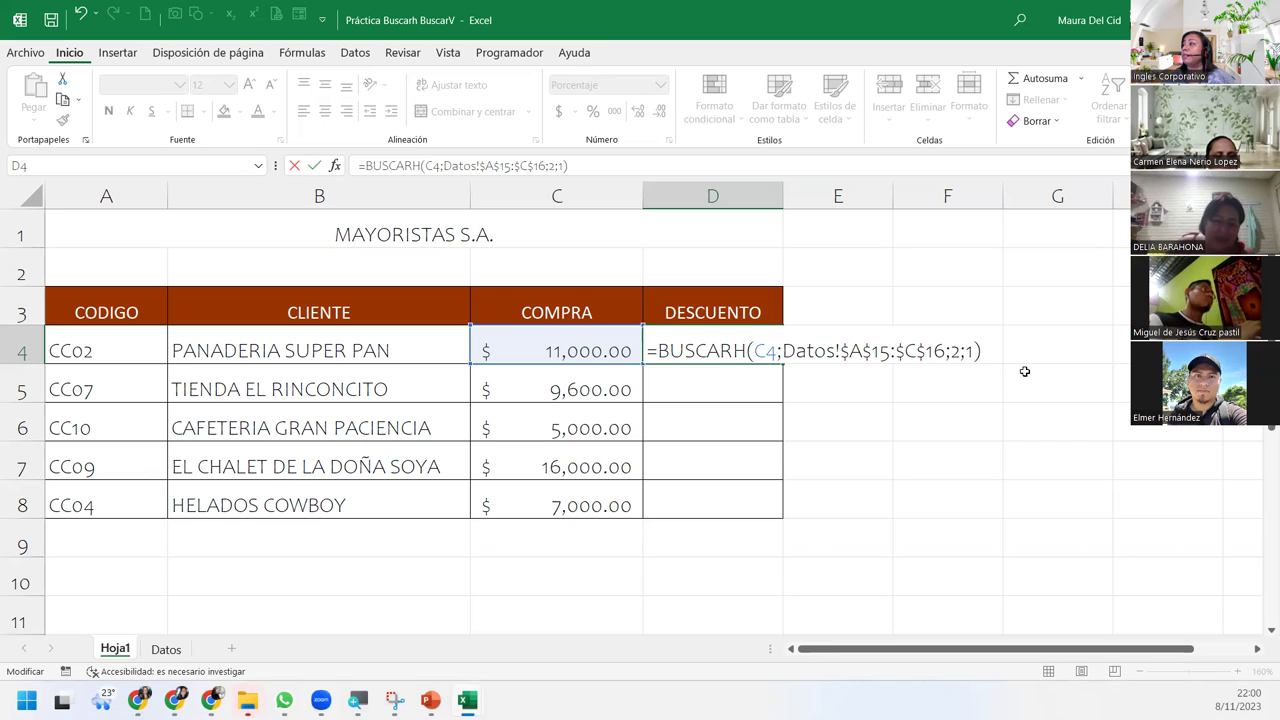
Step: Enter the D4 BUSCARH discount formula and fill it down to D8
key(Return)
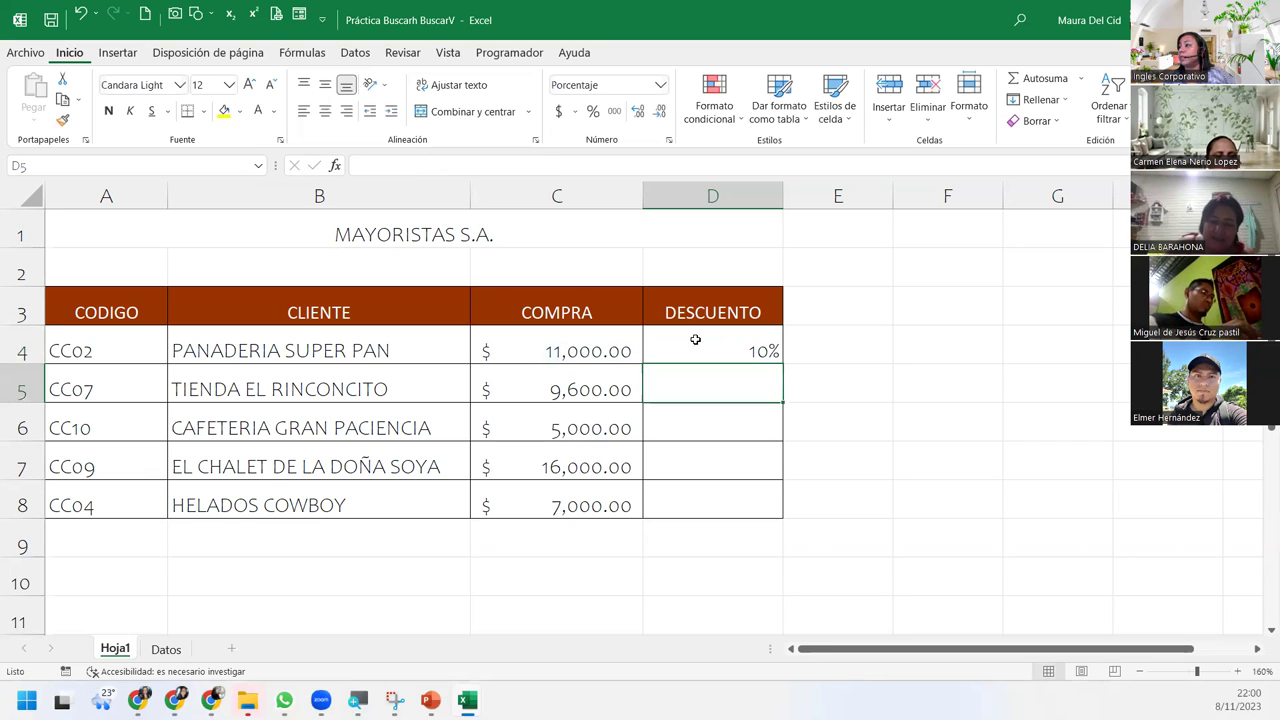
click(770, 355)
double_click(781, 362)
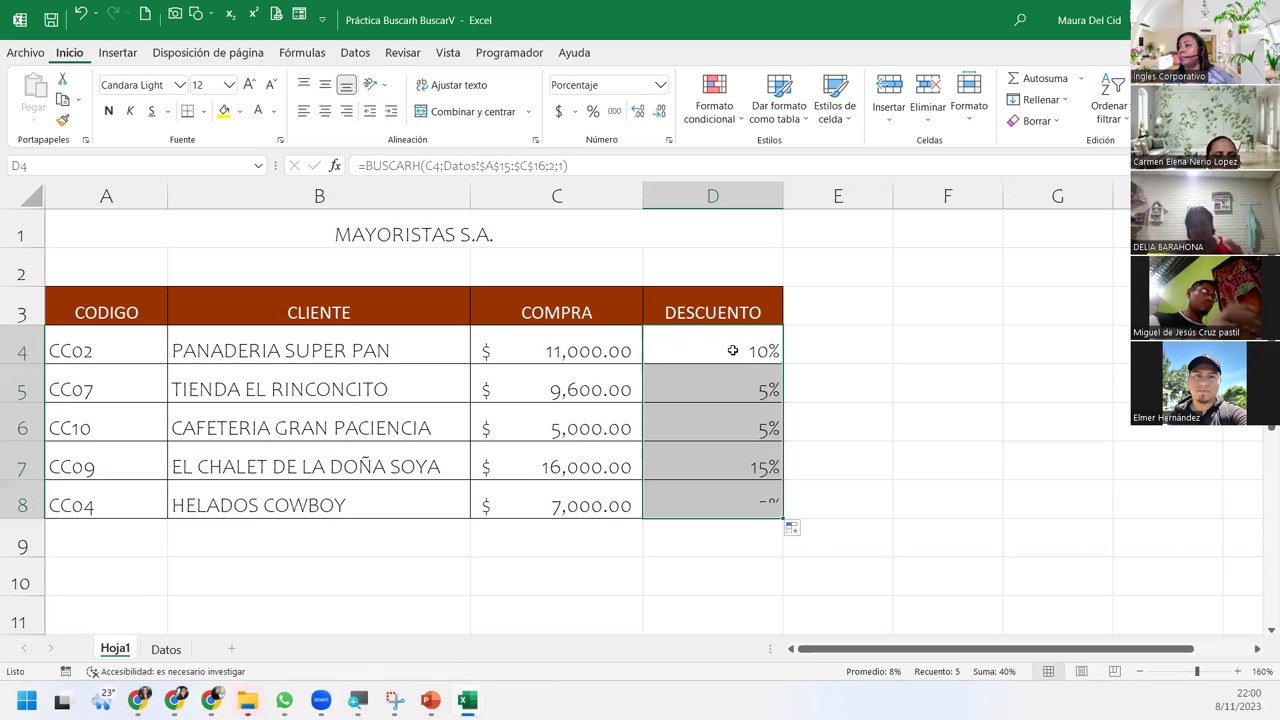
Step: Check the C4 and C7 purchases' 10% and 15% discounts against the Datos thresholds, including 15000
click(594, 347)
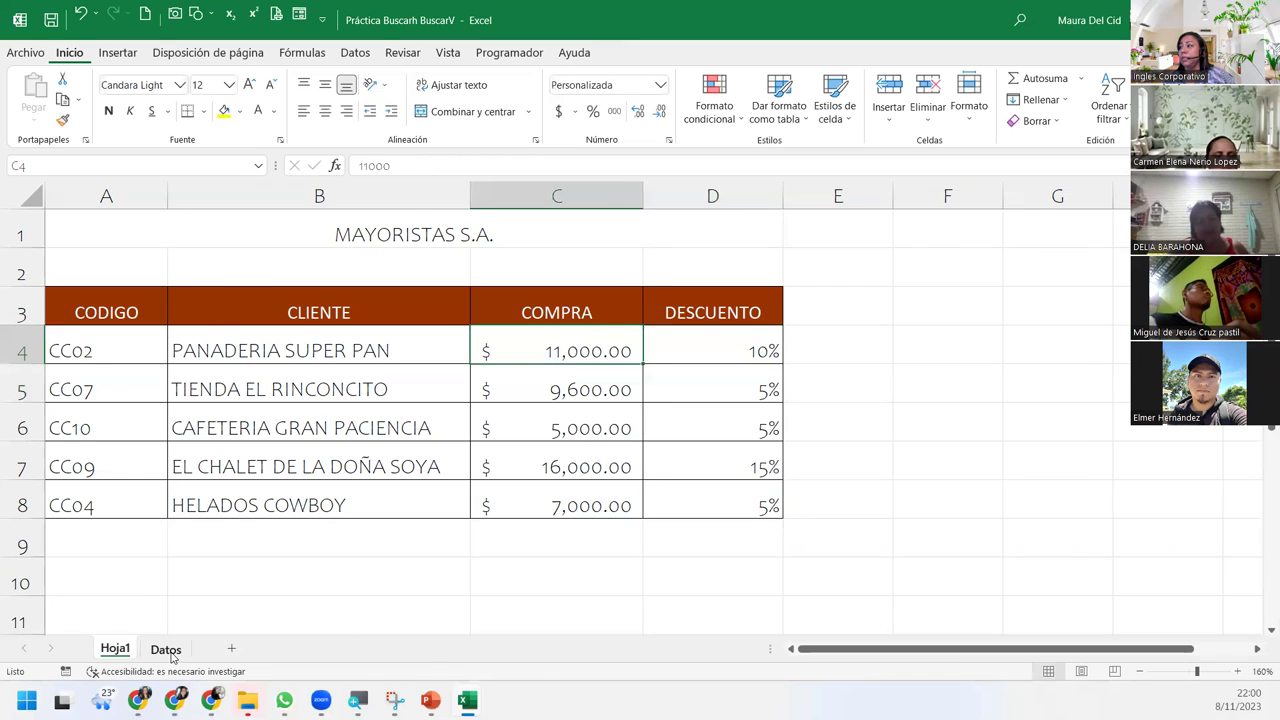
click(166, 649)
click(247, 565)
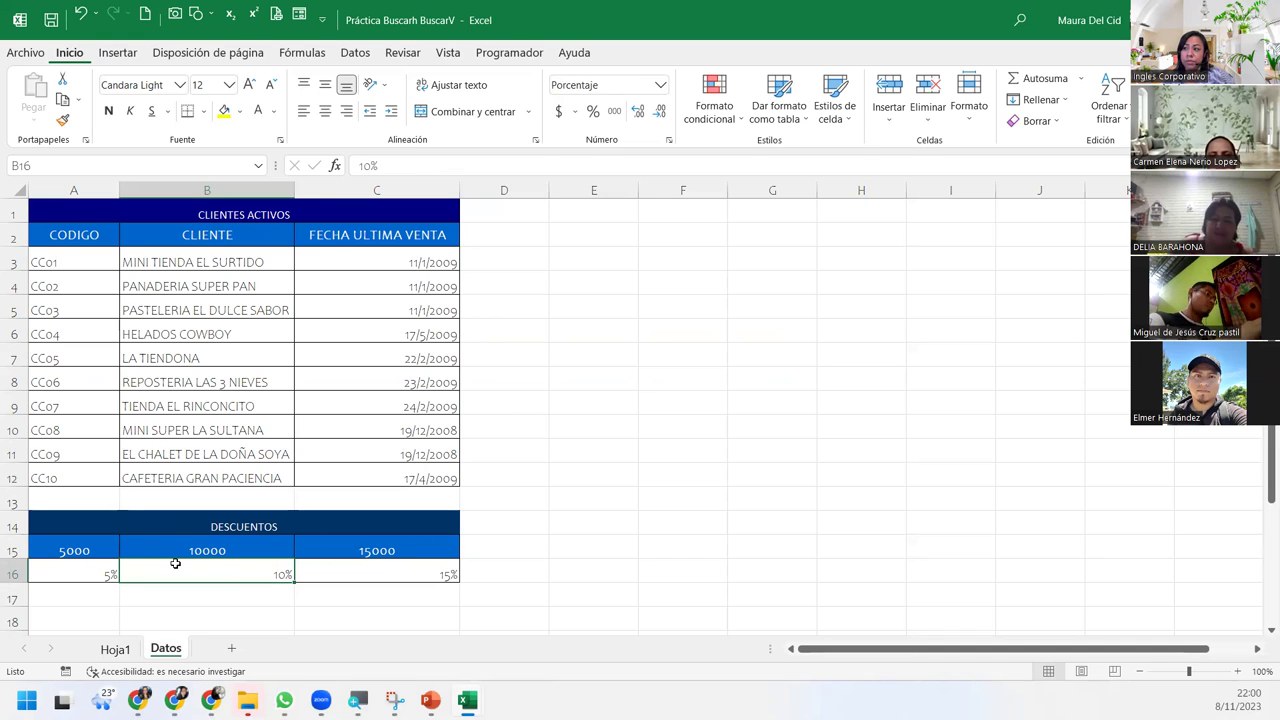
click(115, 649)
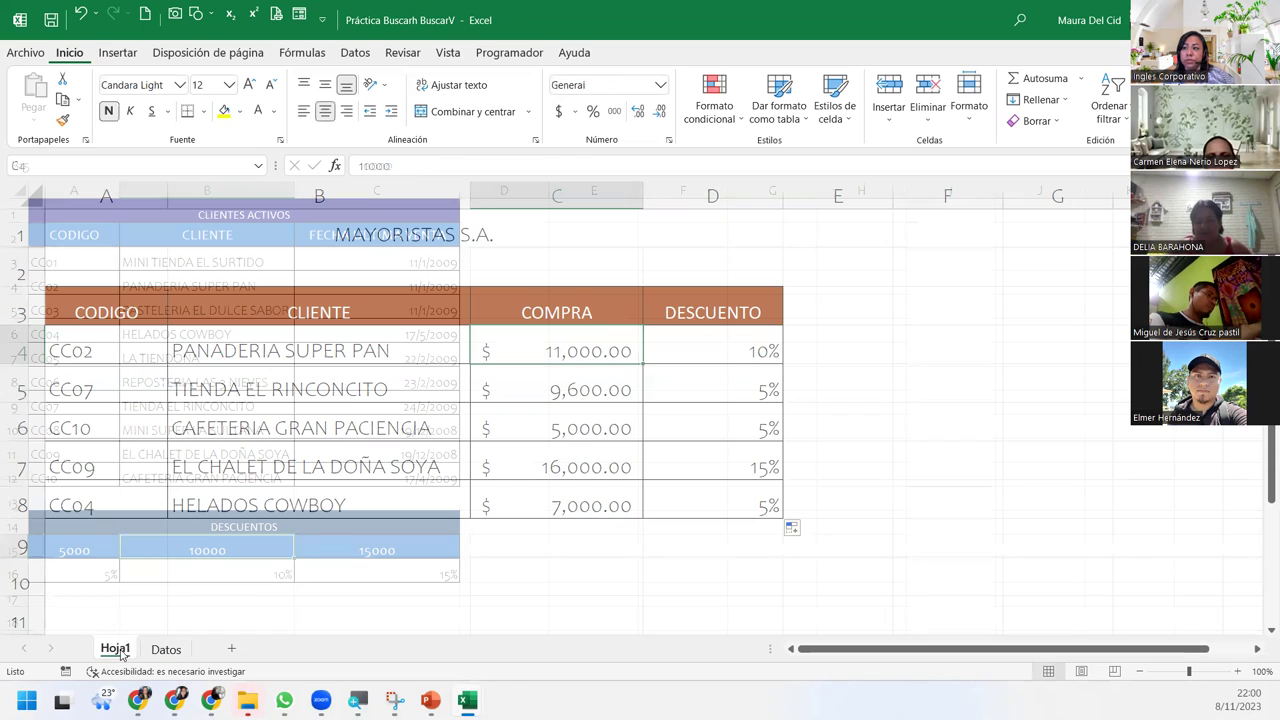
click(603, 447)
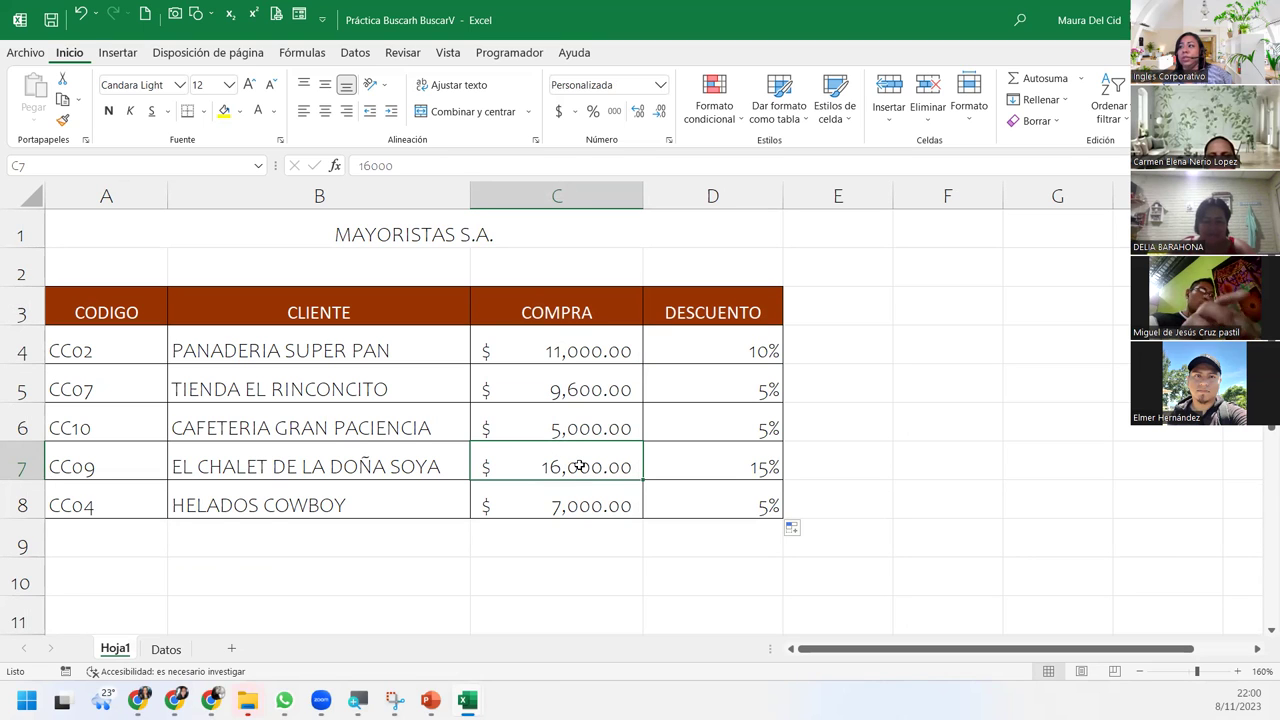
click(766, 460)
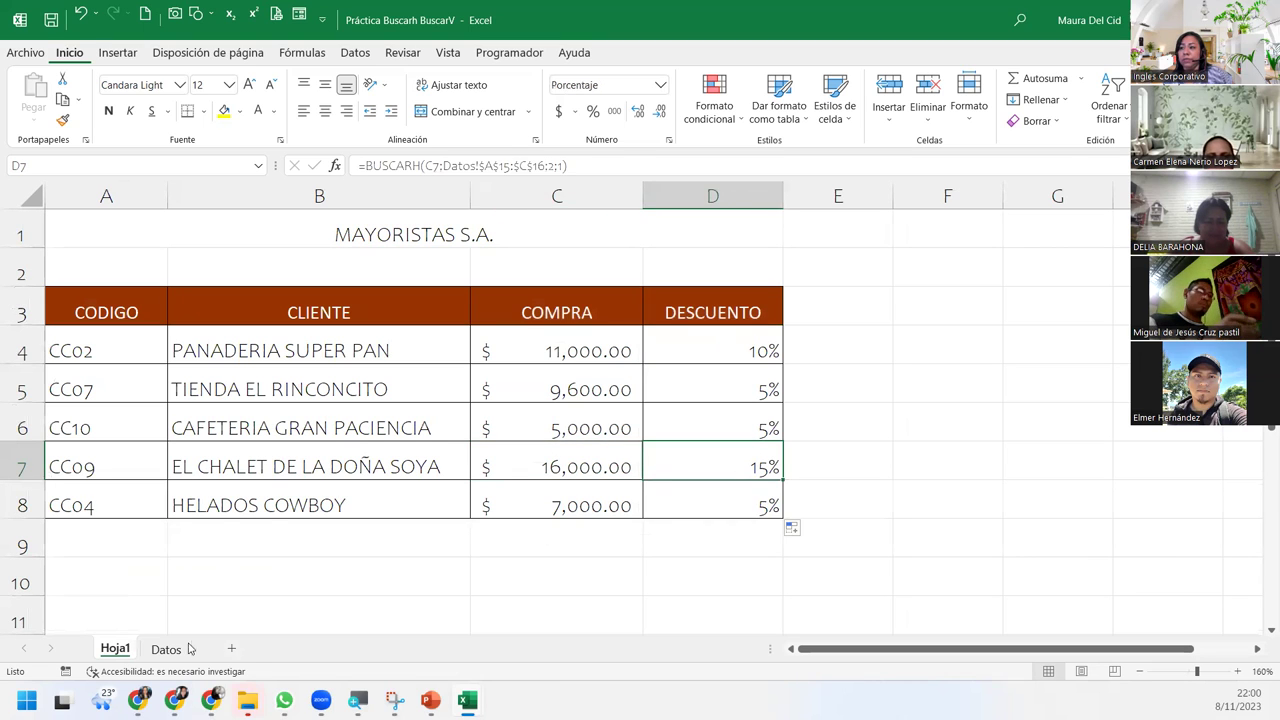
click(166, 649)
click(425, 549)
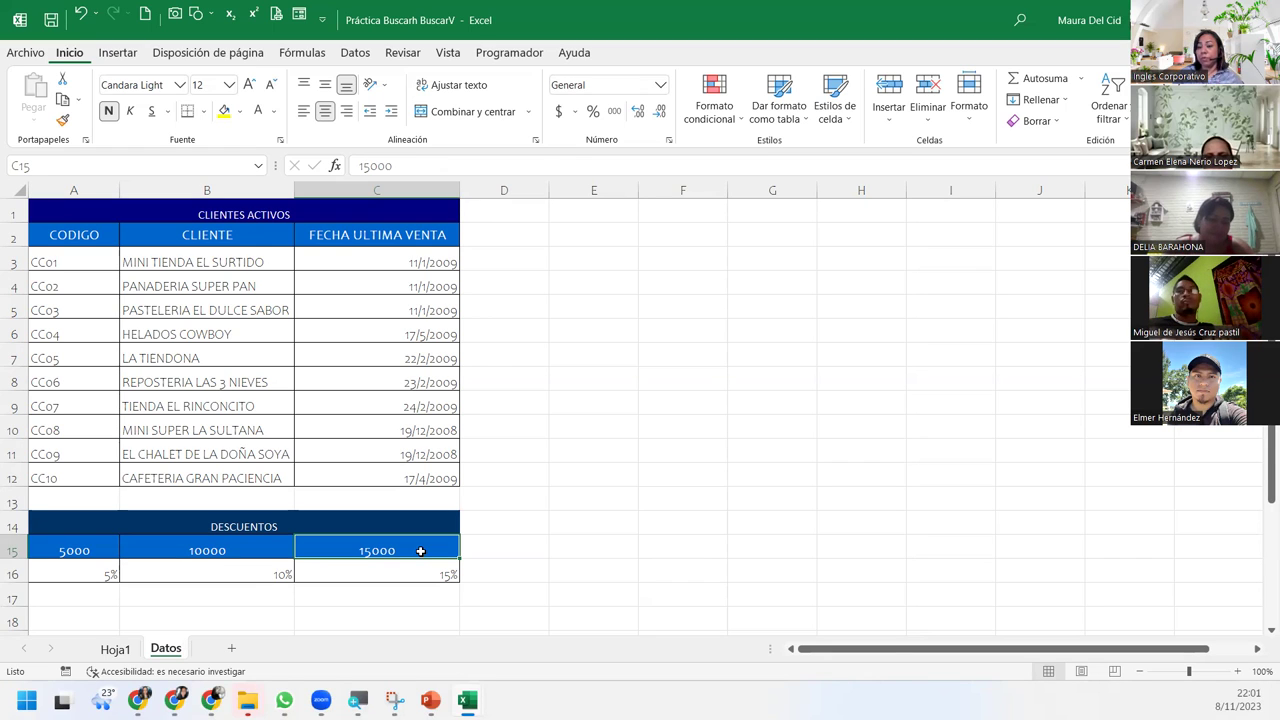
click(115, 649)
Step: Review the discount formulas in D5:D8 and the client lookups in column B
click(704, 390)
click(710, 425)
click(713, 457)
click(709, 500)
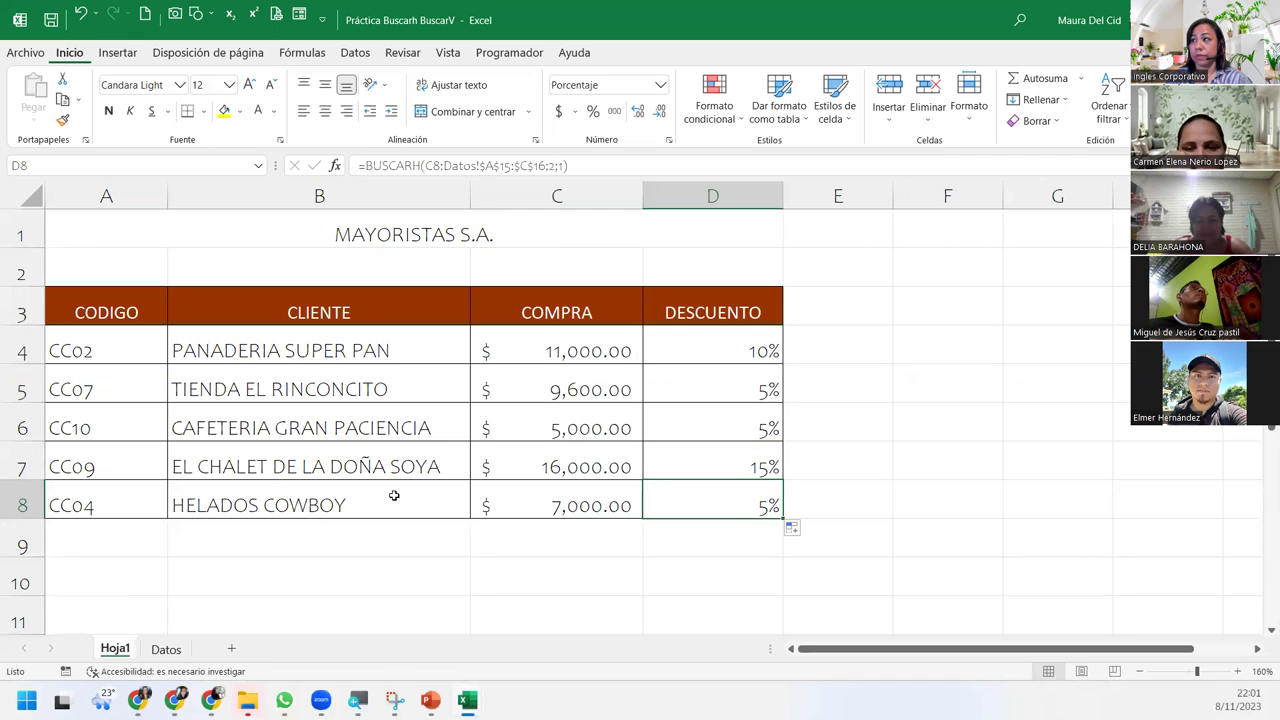
click(394, 494)
click(368, 453)
key(Up)
key(Up)
key(Up)
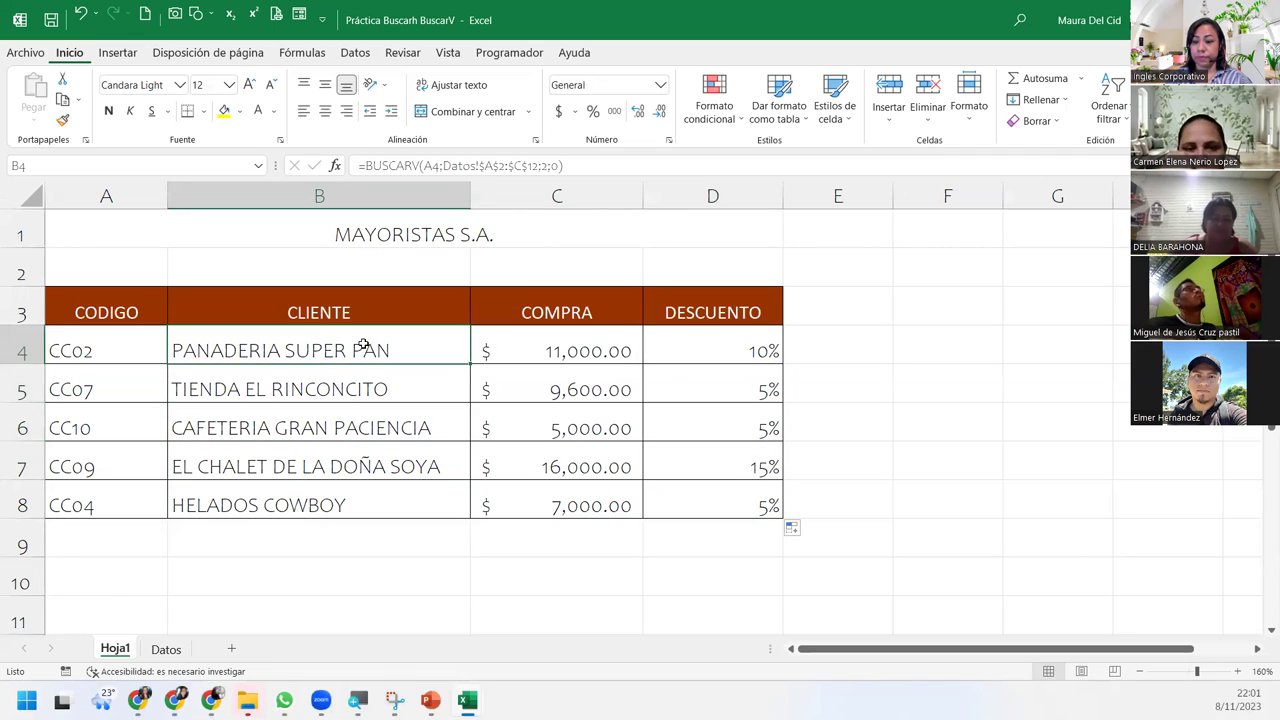
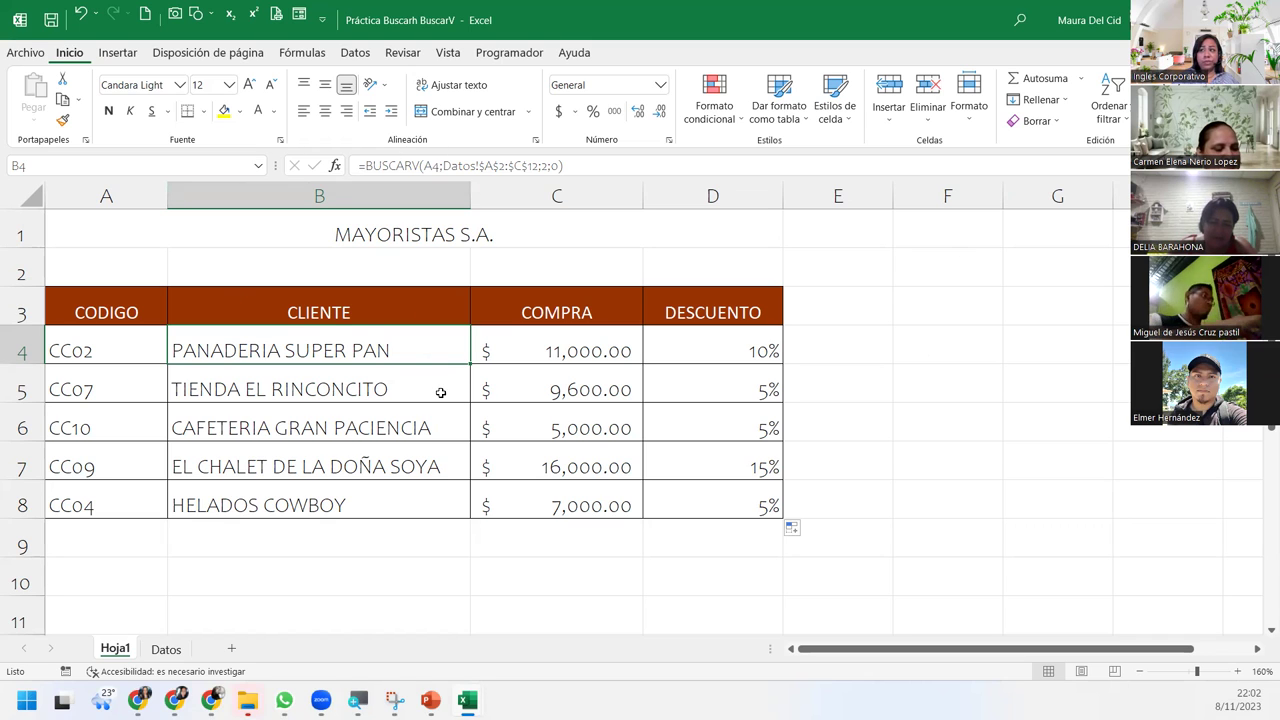
Step: Review the B4 client-name lookup formula against the client code column on Datos
double_click(322, 350)
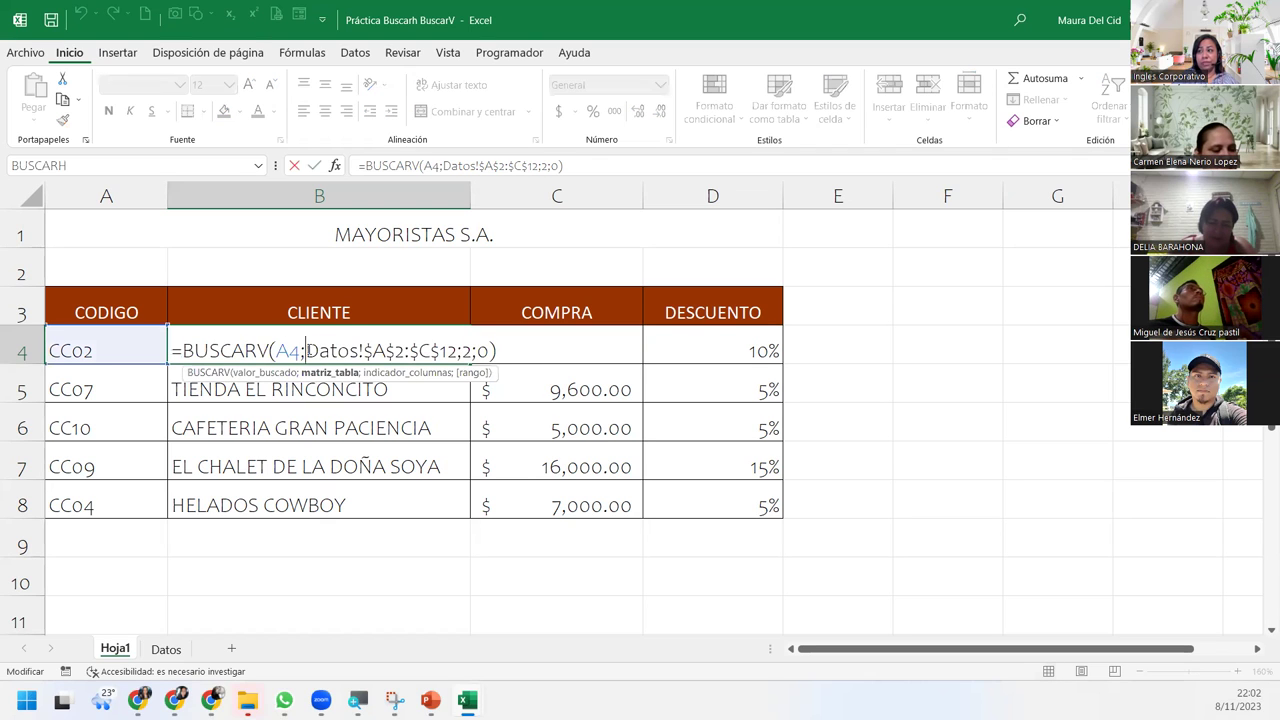
key(Return)
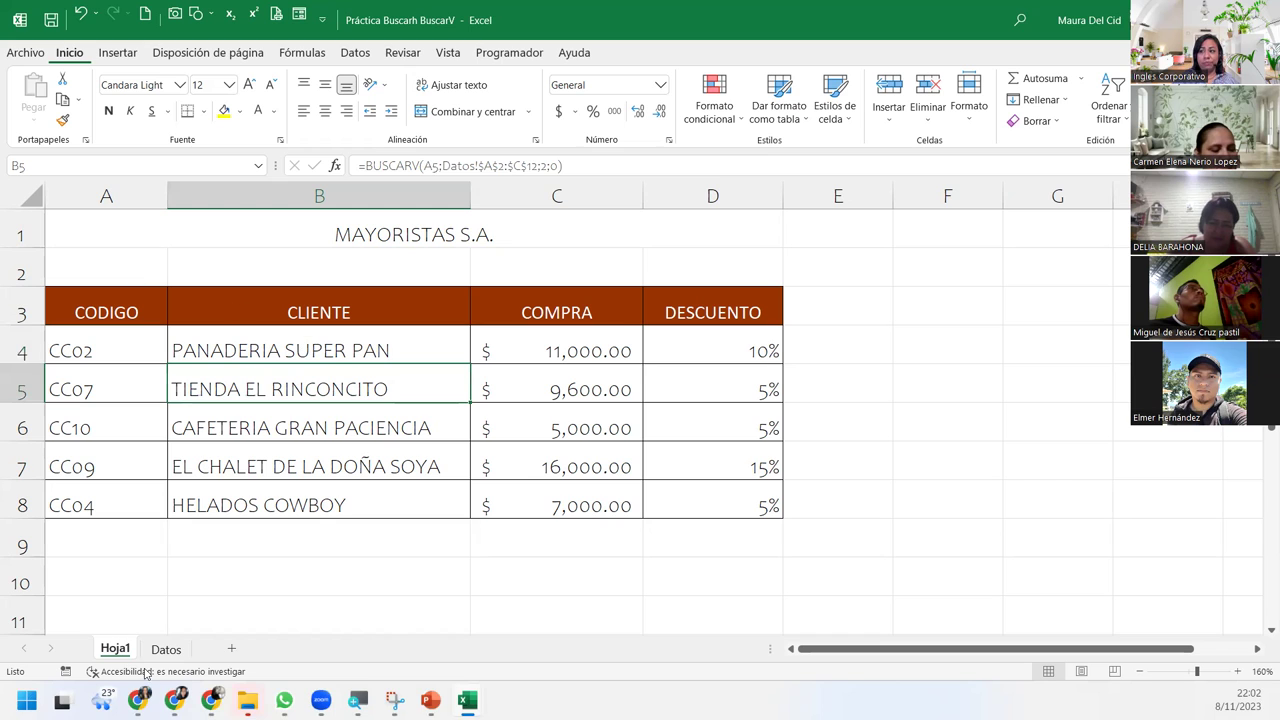
click(166, 652)
click(65, 191)
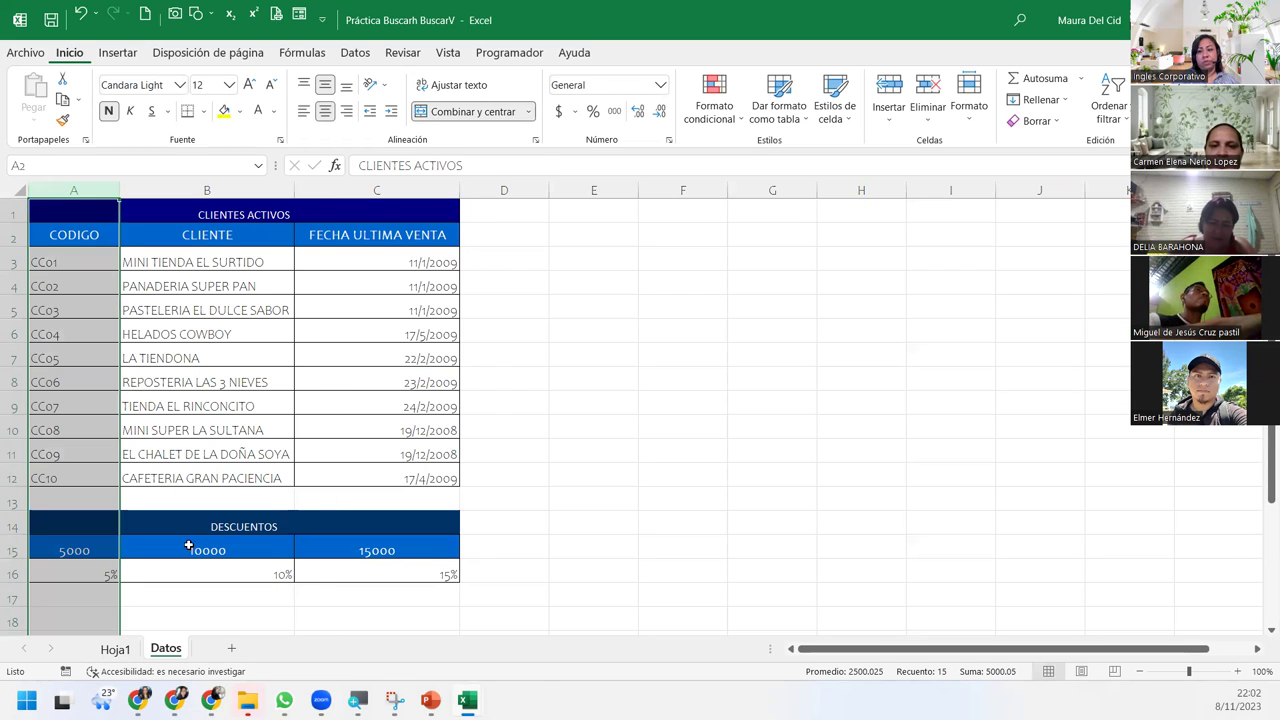
click(115, 649)
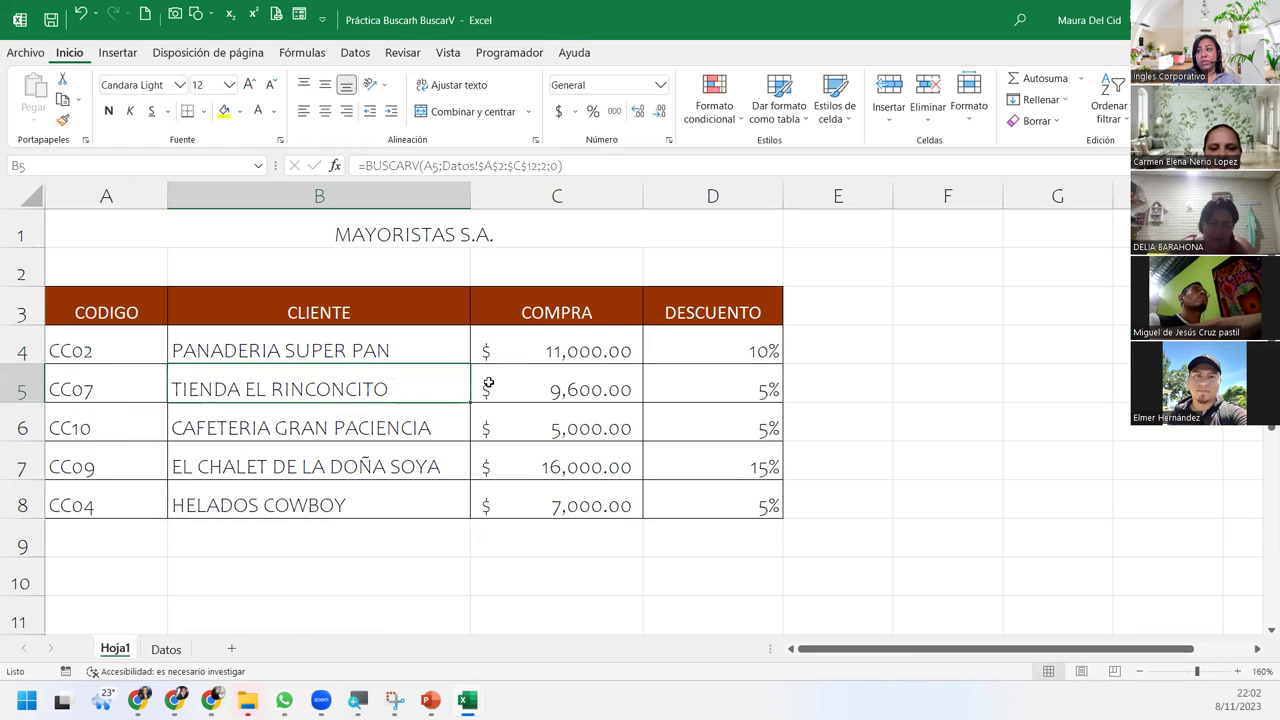
Step: Check the D4 discount formula against the Datos threshold row, 5000 in A15 and 5% in A16
click(687, 340)
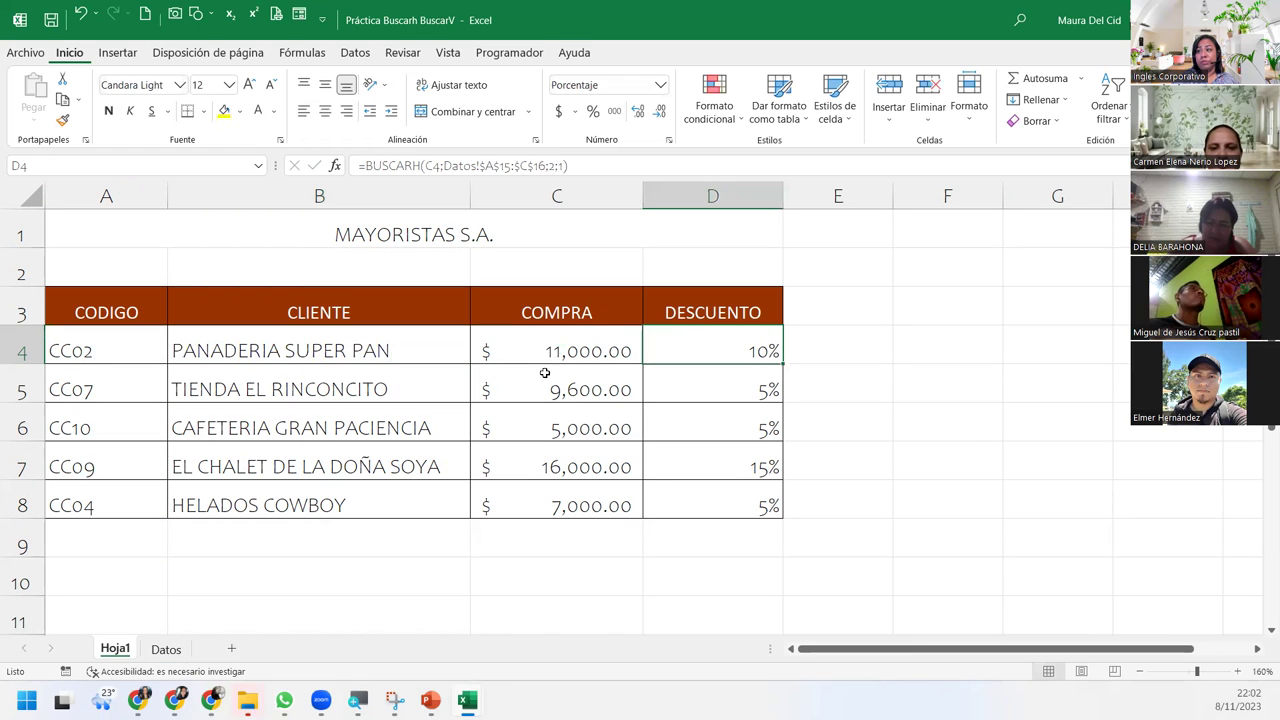
click(166, 649)
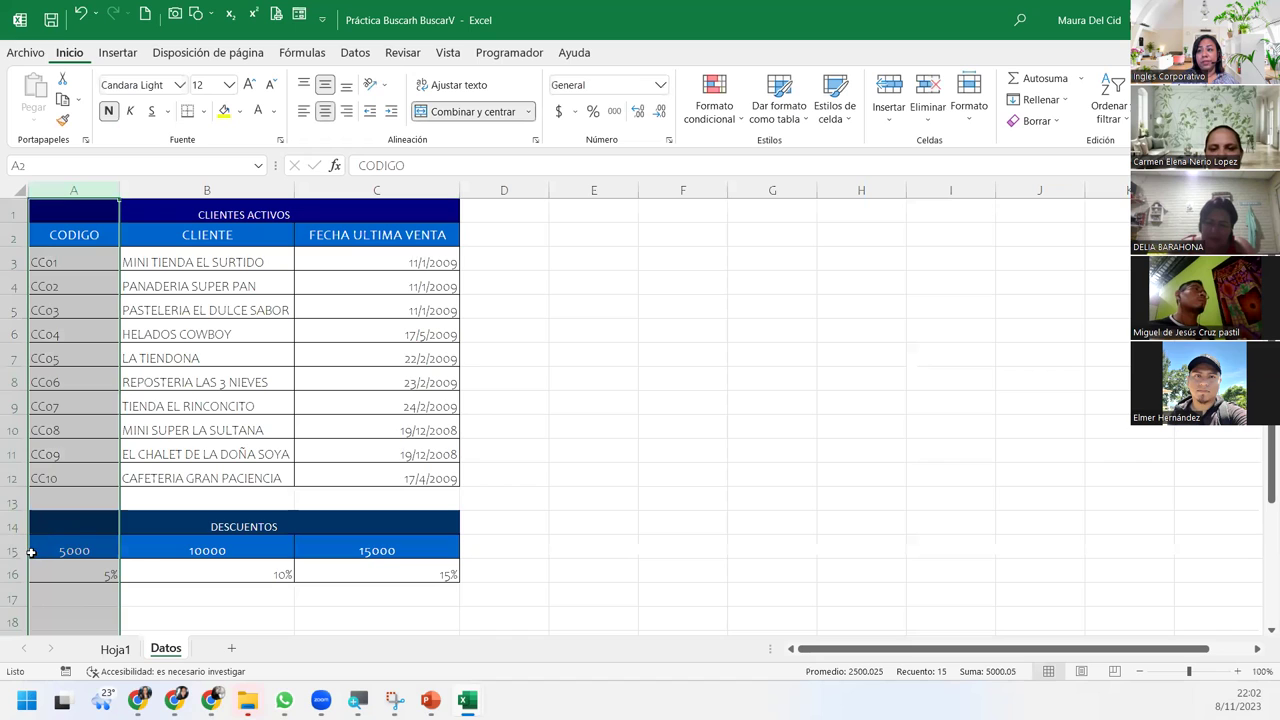
click(30, 551)
click(17, 551)
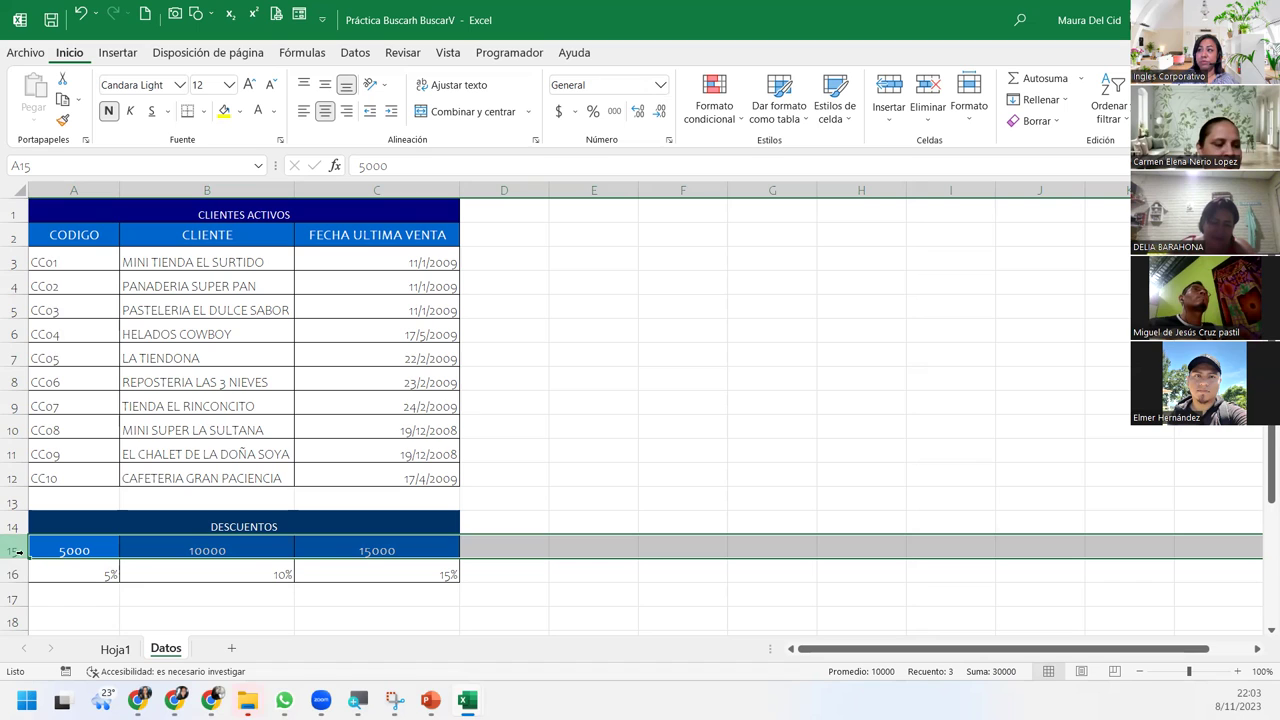
click(86, 570)
Step: Leave the Hoja1 table for the slideshow and advance to the CIERRE Y CONCLUSIONES slide
click(115, 650)
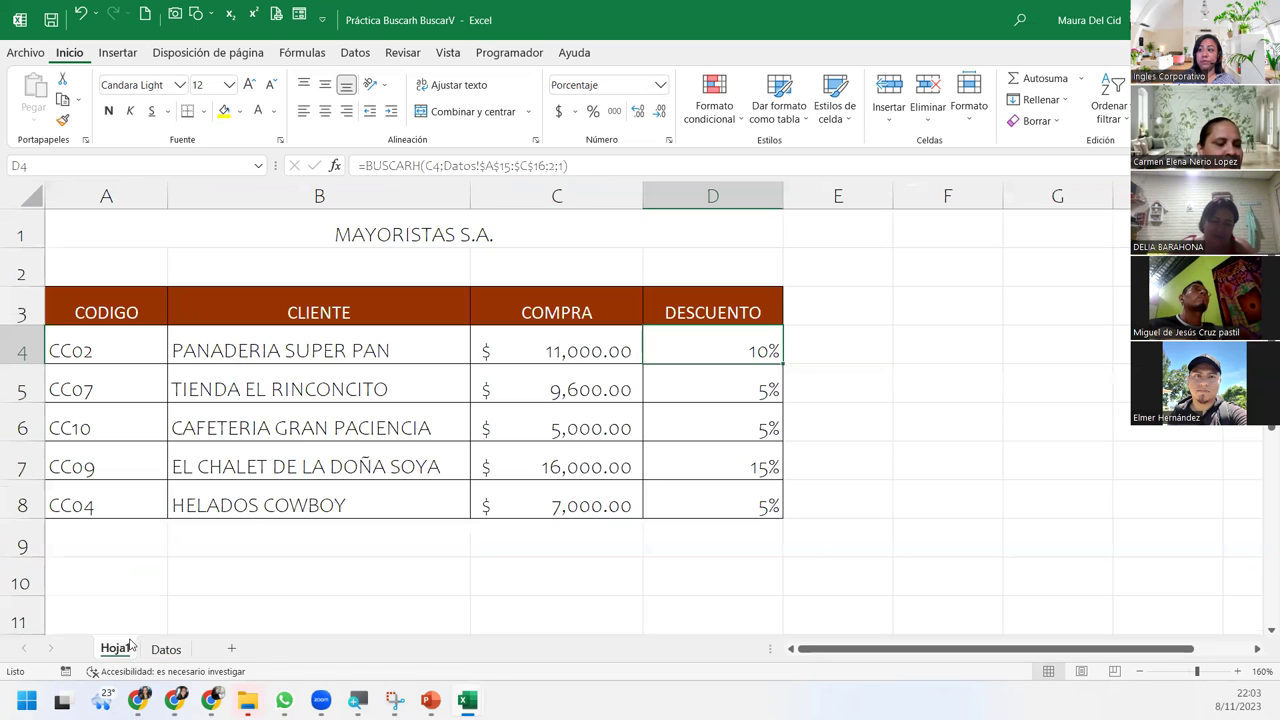
click(338, 428)
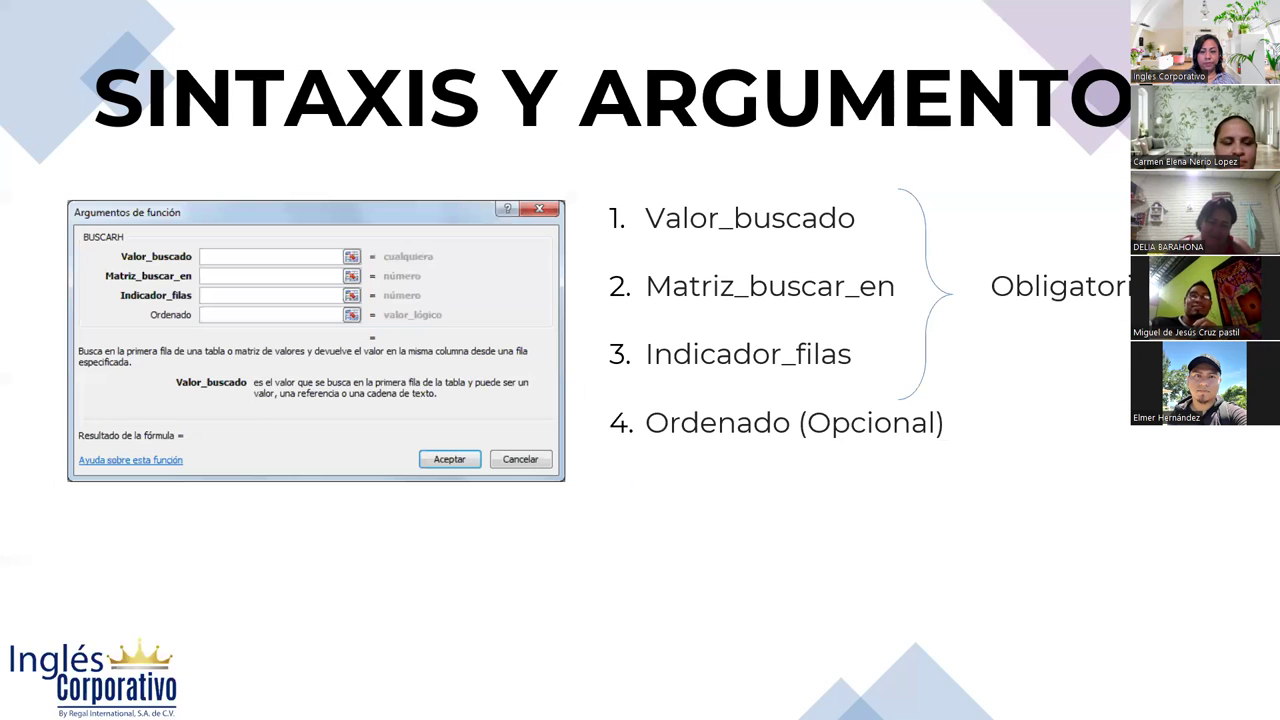
key(Right)
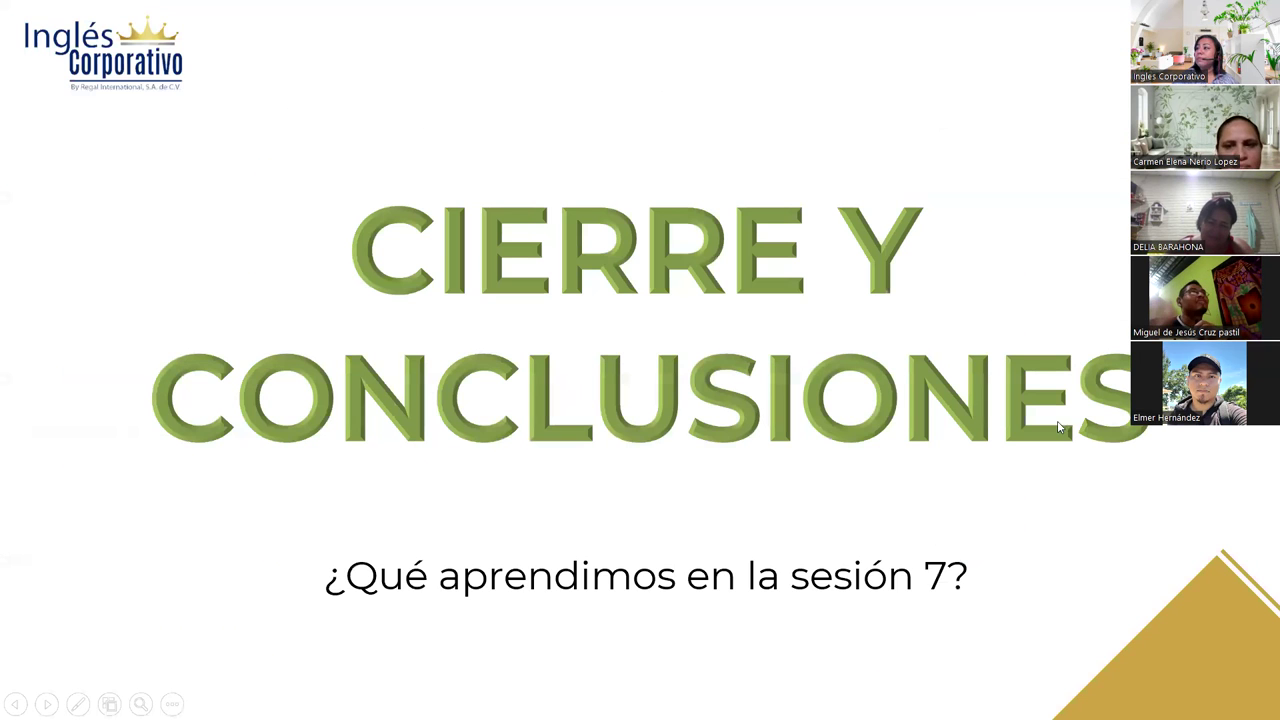